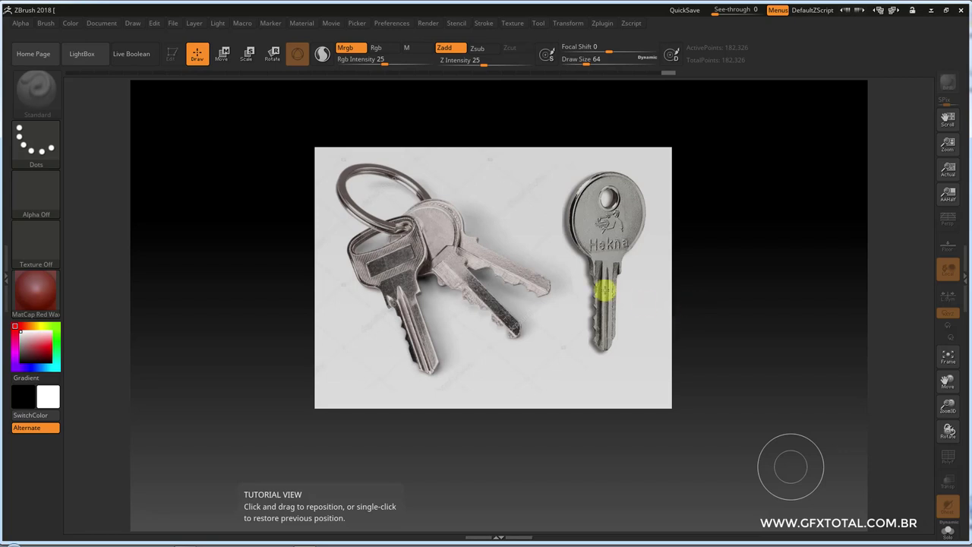
Step: Shrink the keys reference photo into the top-left corner with Spotlight, then clear the canvas
key(shift+z)
mouse_move(521, 245)
mouse_down()
mouse_move(505, 235)
mouse_move(490, 246)
mouse_move(190, 141)
mouse_move(227, 123)
mouse_move(206, 120)
mouse_move(210, 141)
mouse_move(200, 136)
mouse_up()
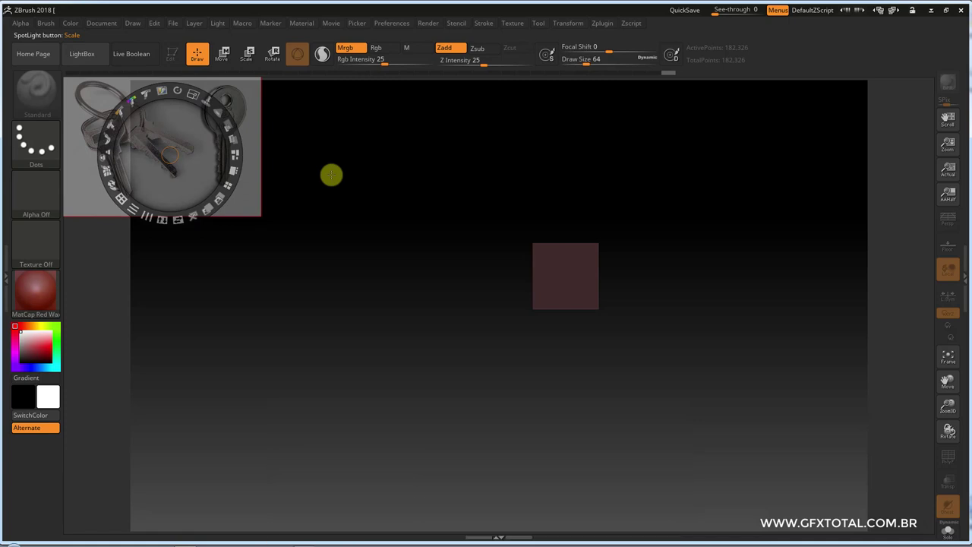
key(z)
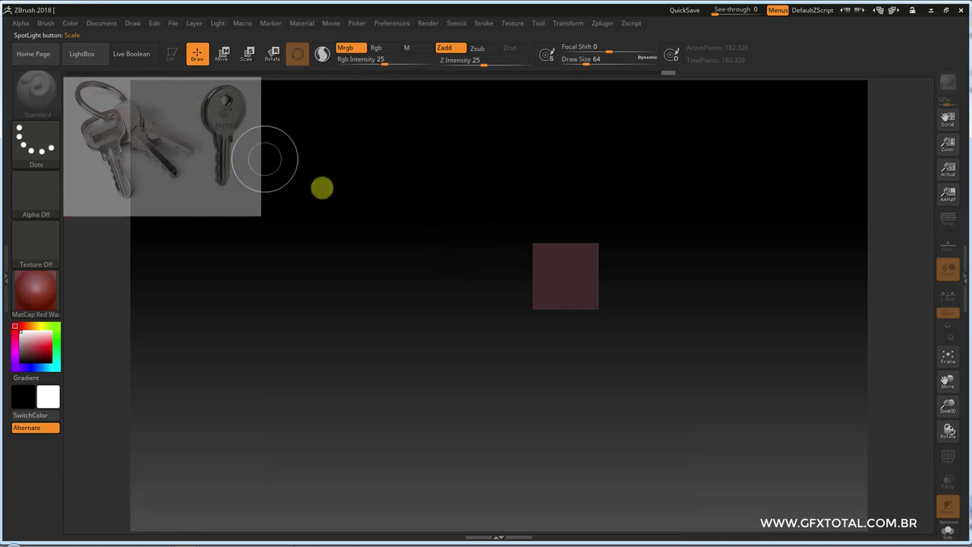
key(ctrl+n)
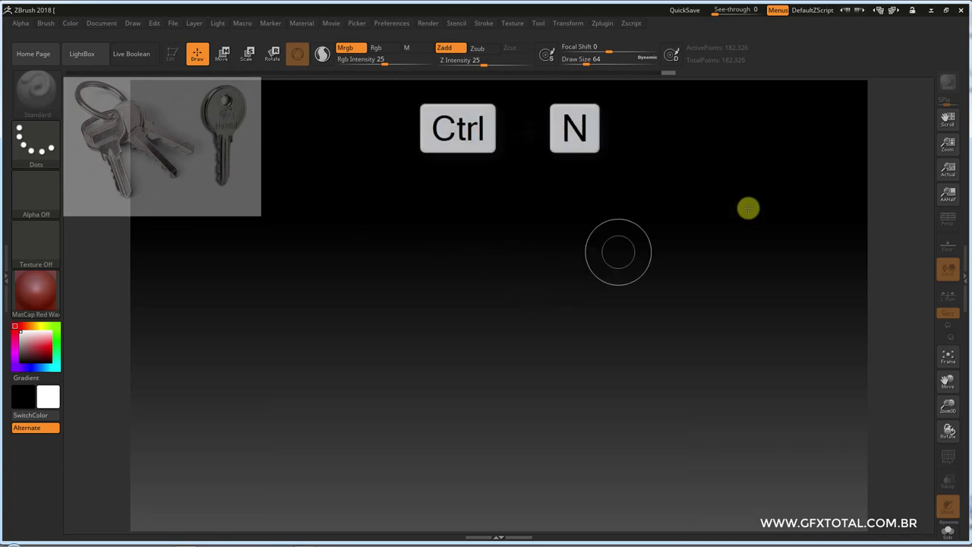
Step: Draw a Cylinder3D on the canvas, enter Edit mode and rotate it to show its top
click(963, 271)
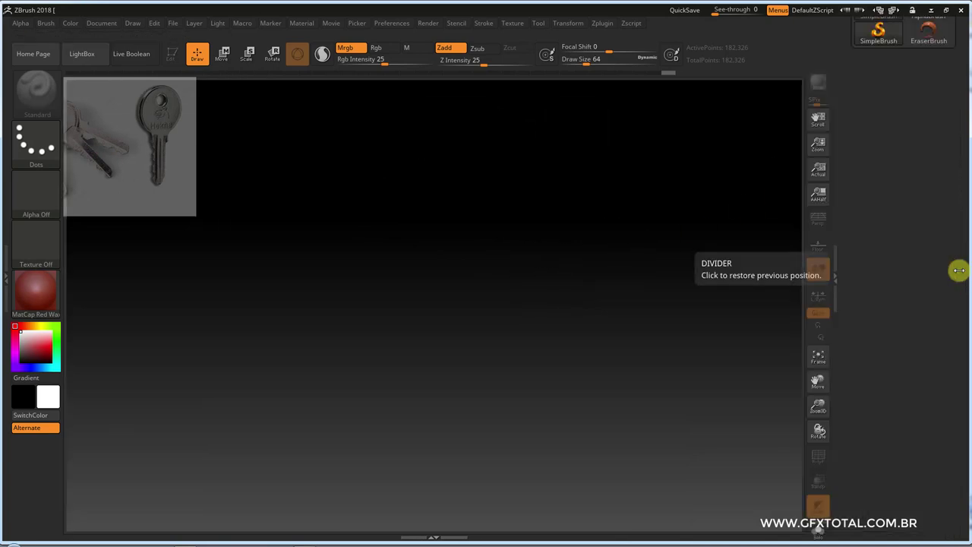
click(883, 142)
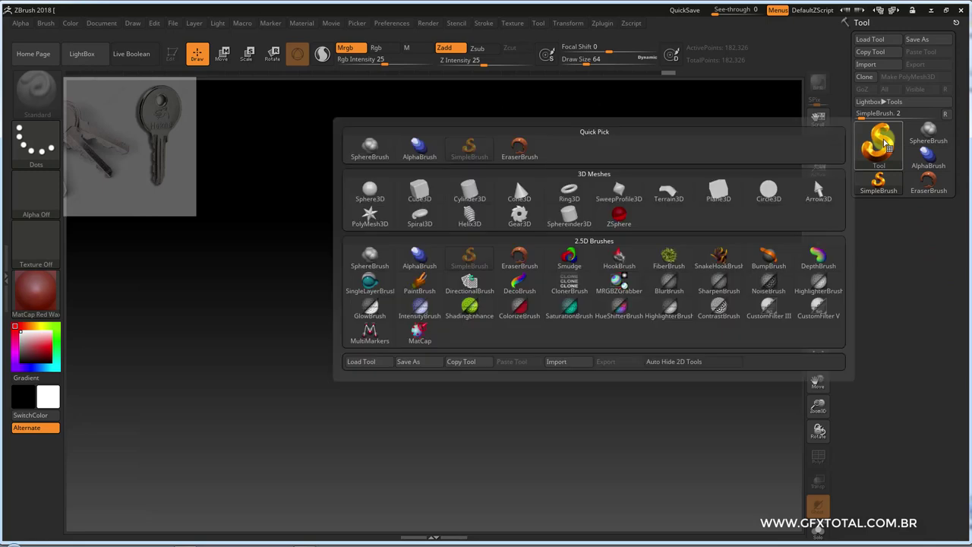
click(469, 193)
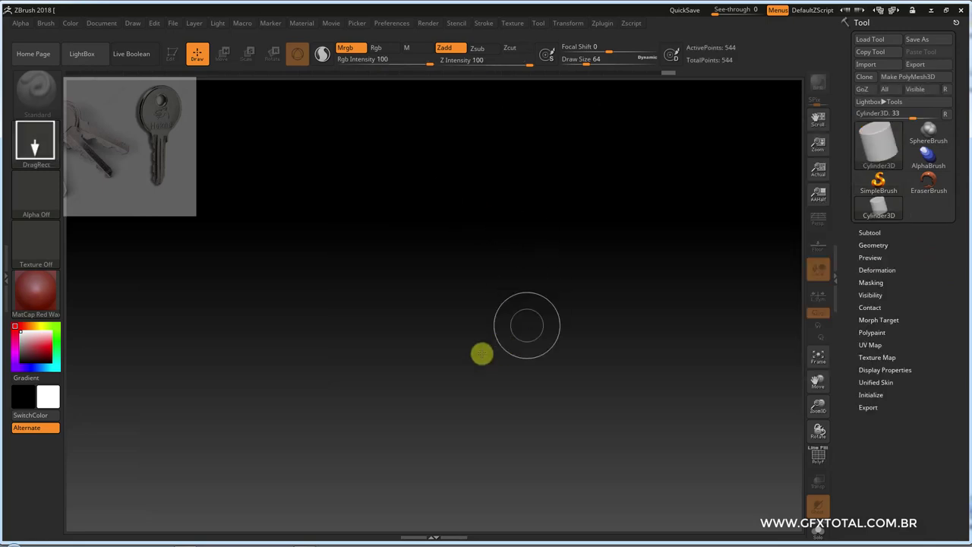
drag(404, 308, 424, 464)
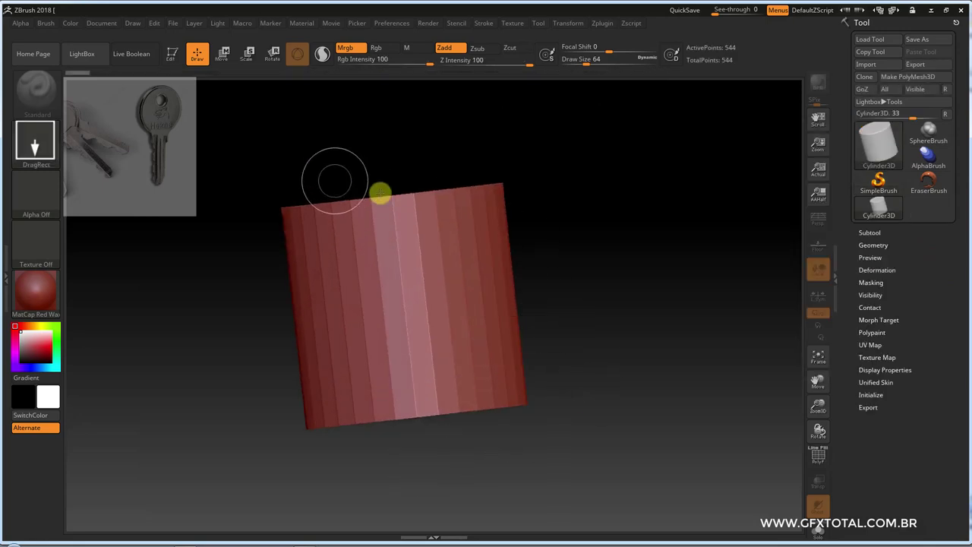
key(t)
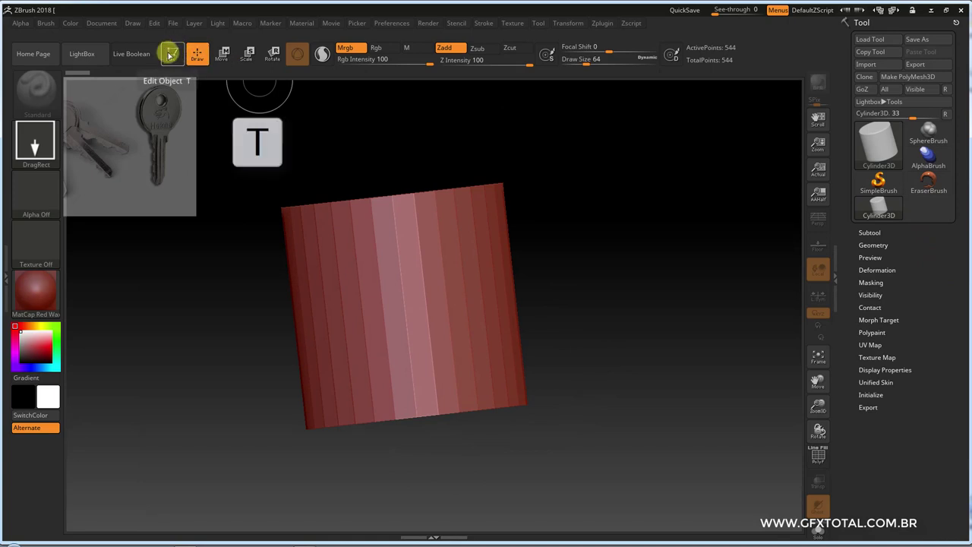
drag(638, 283, 595, 282)
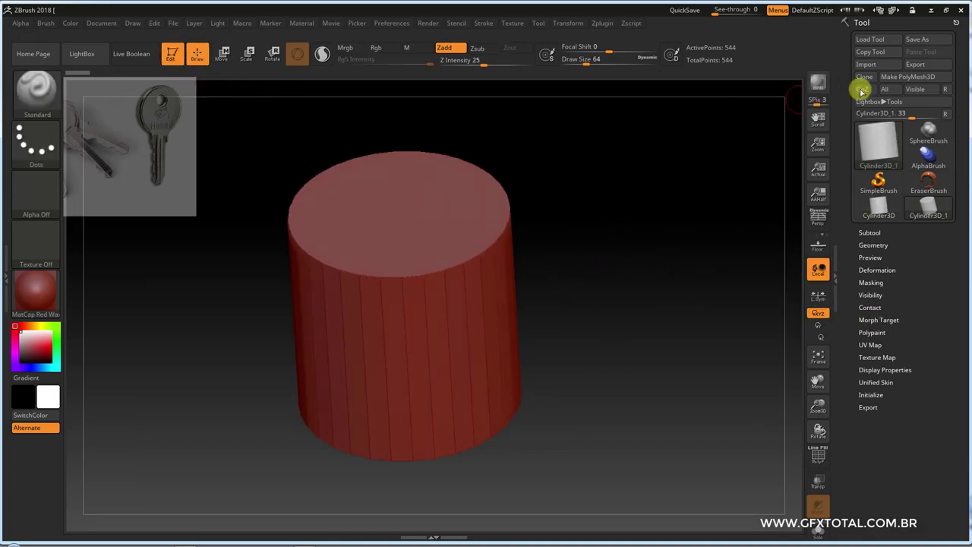
Step: Convert the cylinder into PolyMesh3D and expand the Geometry settings
click(914, 79)
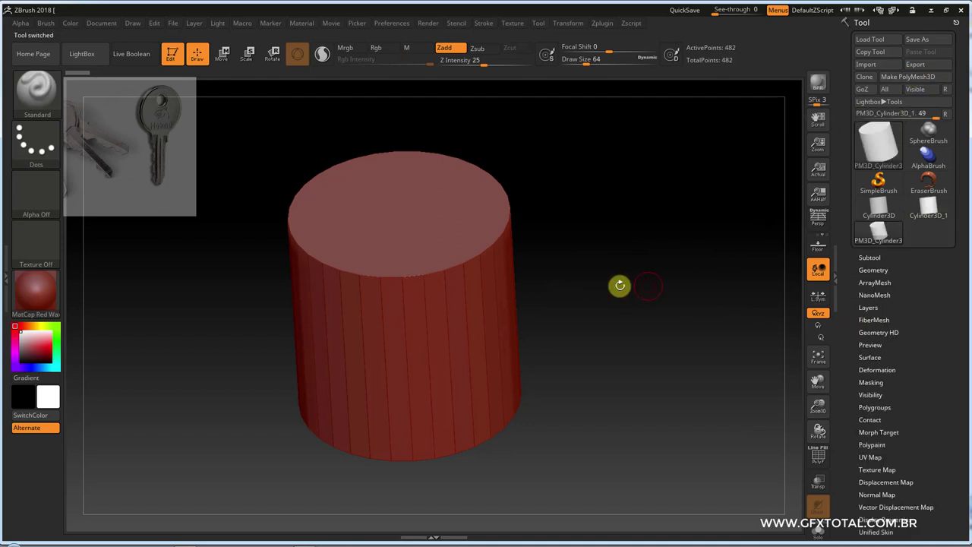
scroll(904, 273, down, 1)
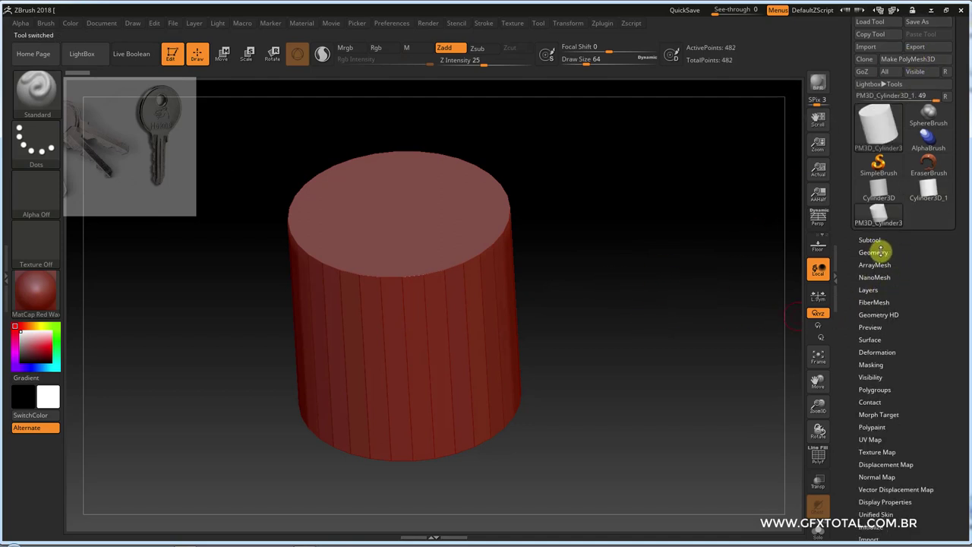
click(874, 252)
Step: Mask a wedge of the cylinder top and raise Z Intensity from 25 to 32
drag(846, 370, 852, 295)
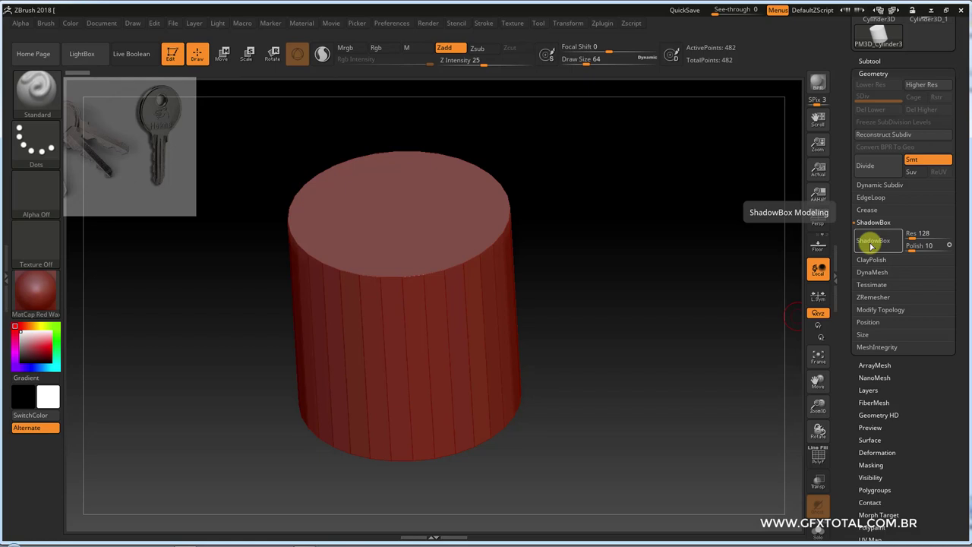
key(ctrl)
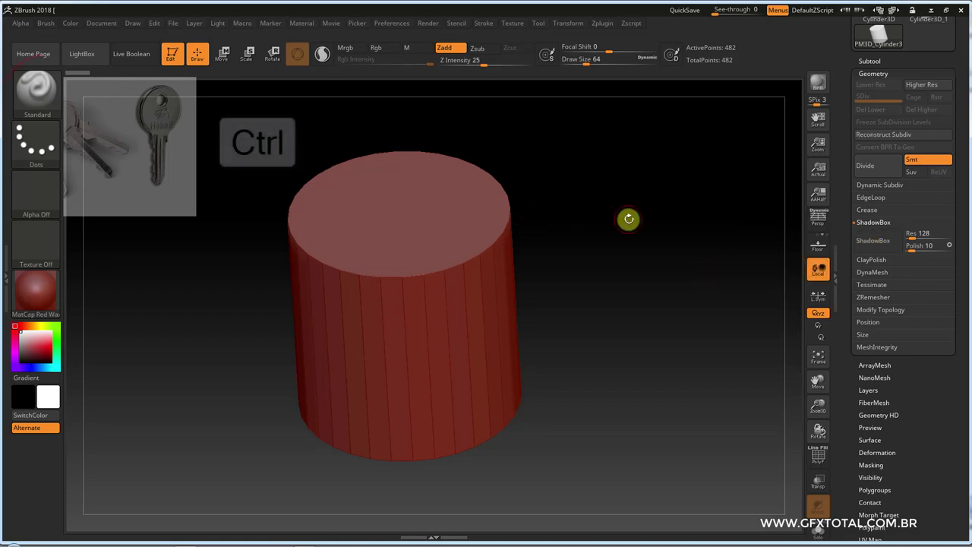
ctrl+drag(687, 176, 398, 426)
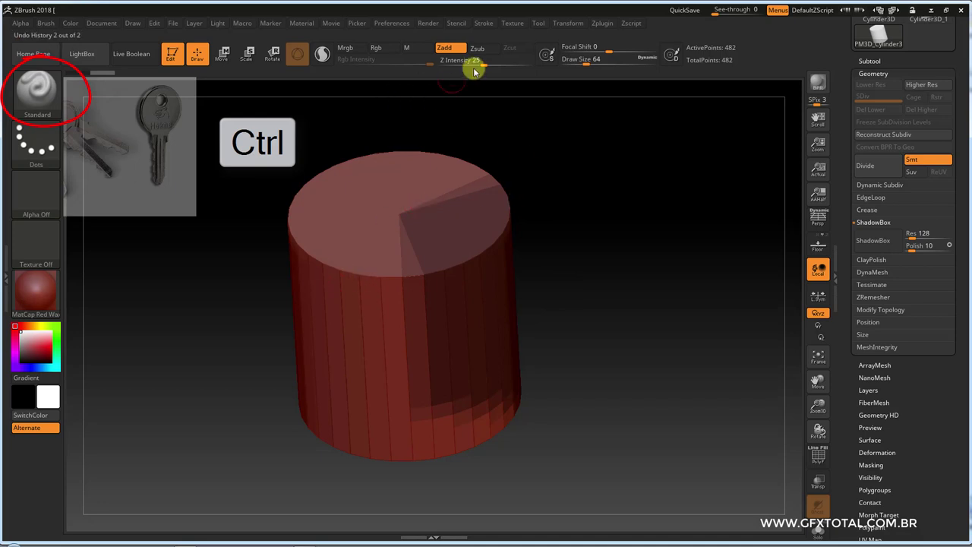
drag(483, 65, 490, 65)
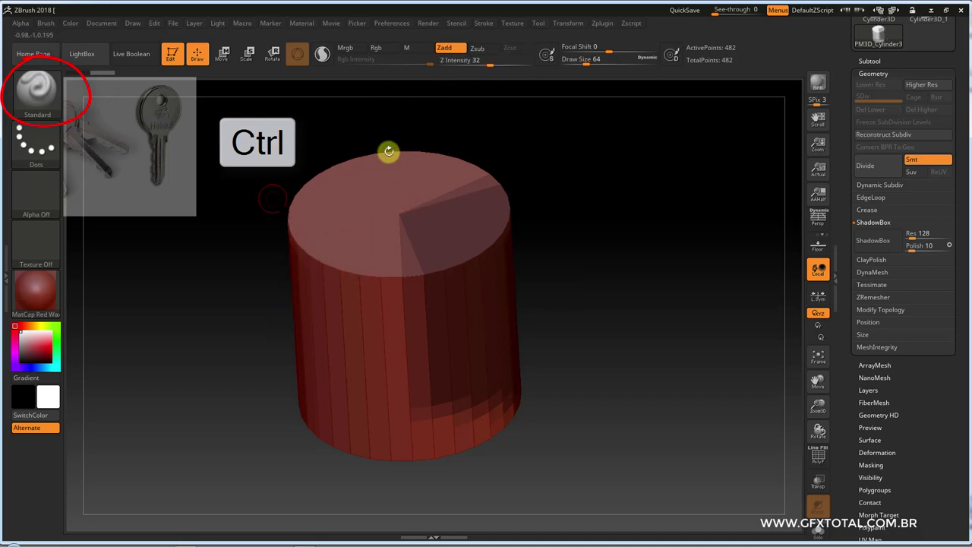
Step: Bring up the mask brush choices, leaving MaskPen with a FreeHand stroke current
key(ctrl)
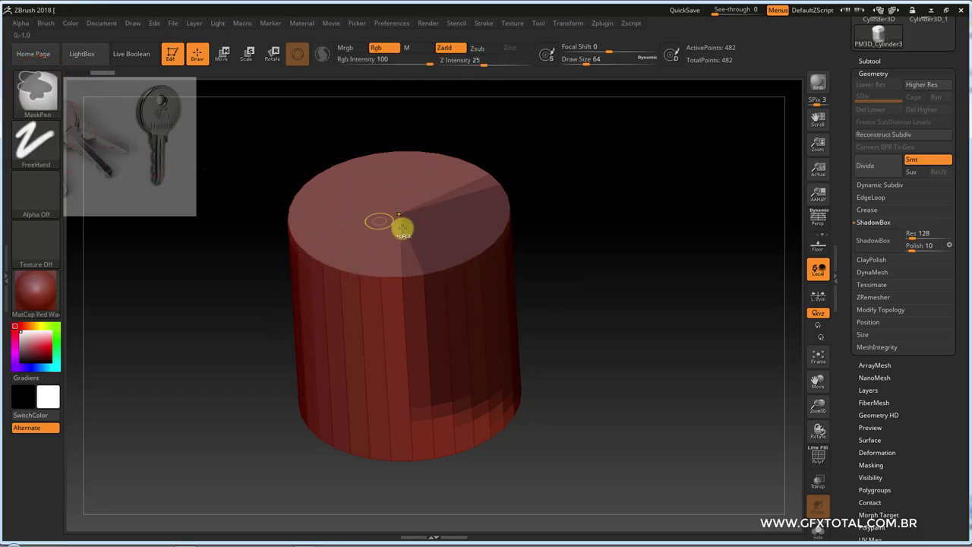
ctrl+click(35, 90)
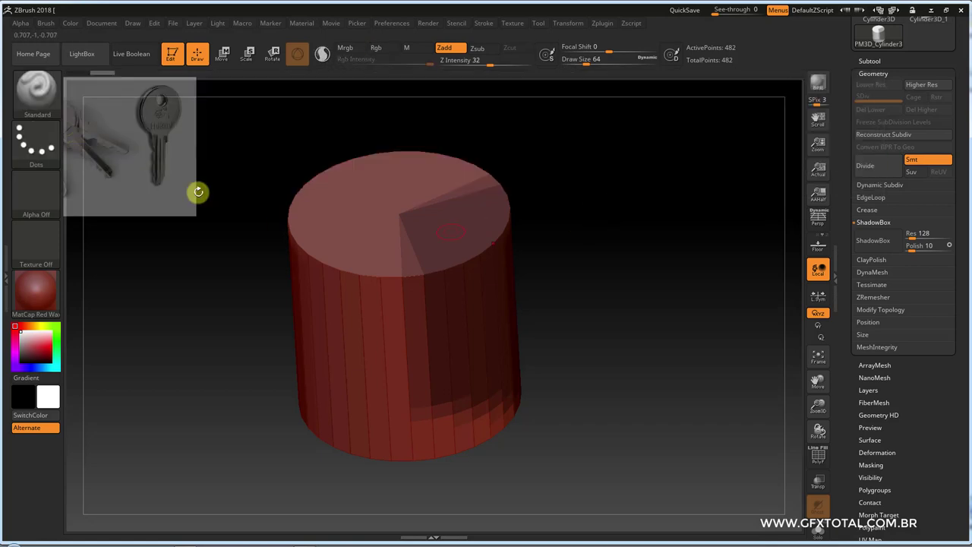
key(ctrl)
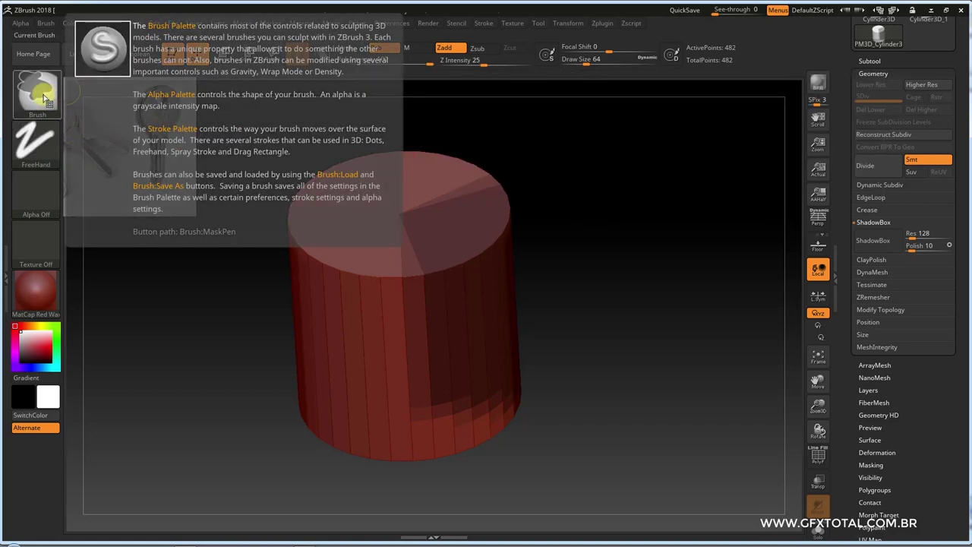
Step: Lasso-mask the lower side of the cylinder with MaskLasso
ctrl+click(44, 97)
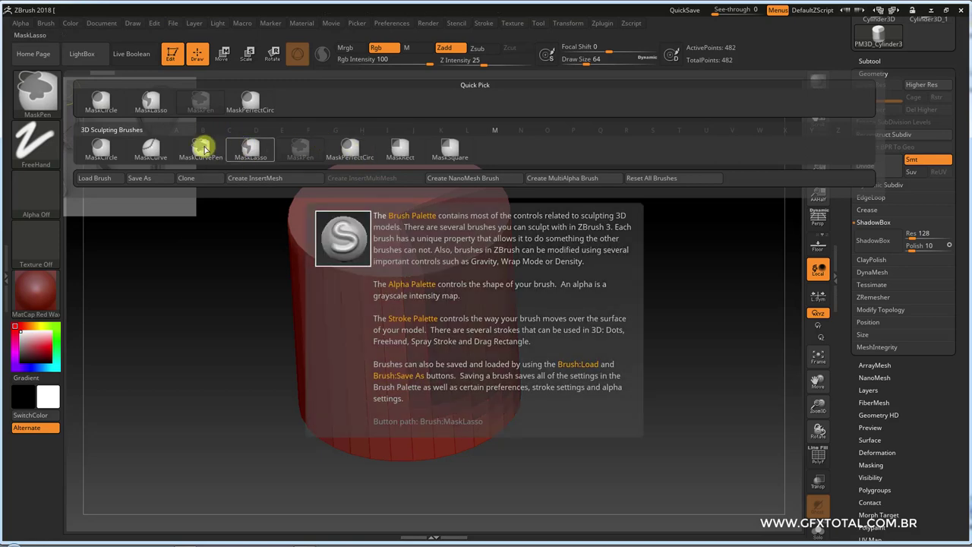
click(249, 148)
ctrl+drag(426, 184, 265, 382)
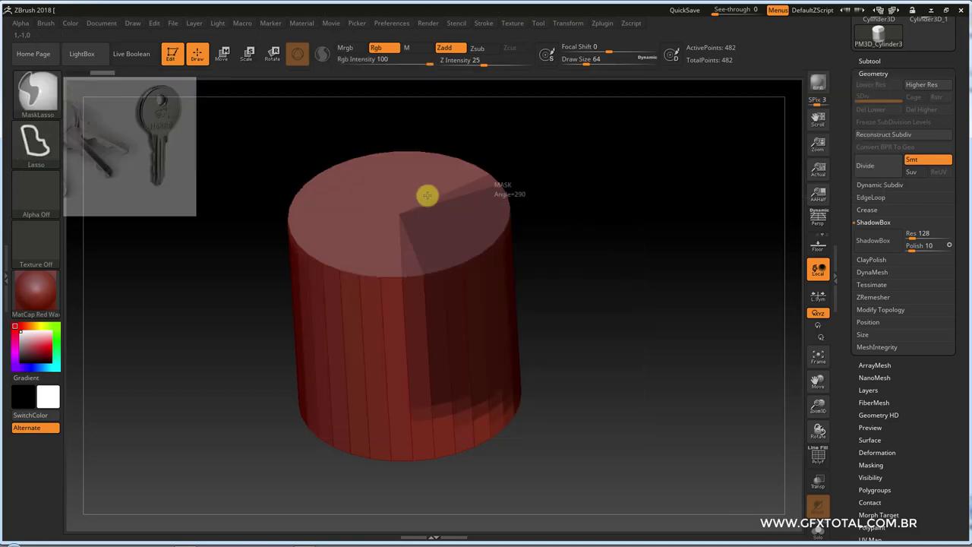
Step: Mask a circle on the cylinder top with MaskPerfectCircle, then clear the whole mask
ctrl+click(38, 91)
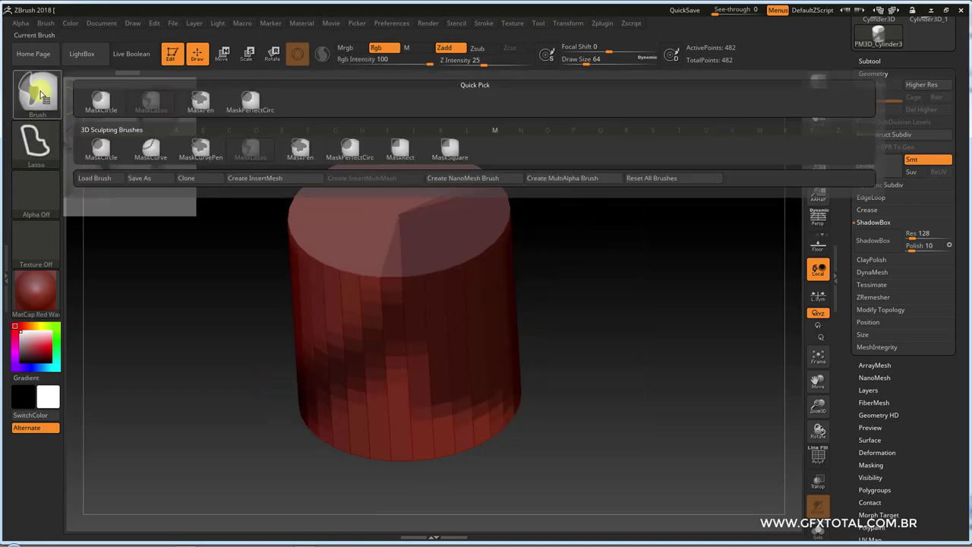
click(251, 107)
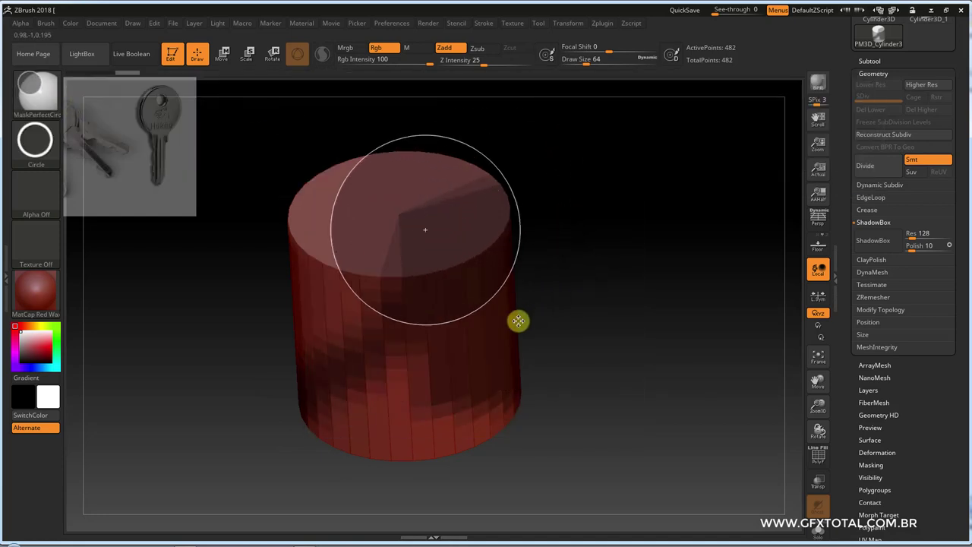
ctrl+drag(425, 228, 516, 319)
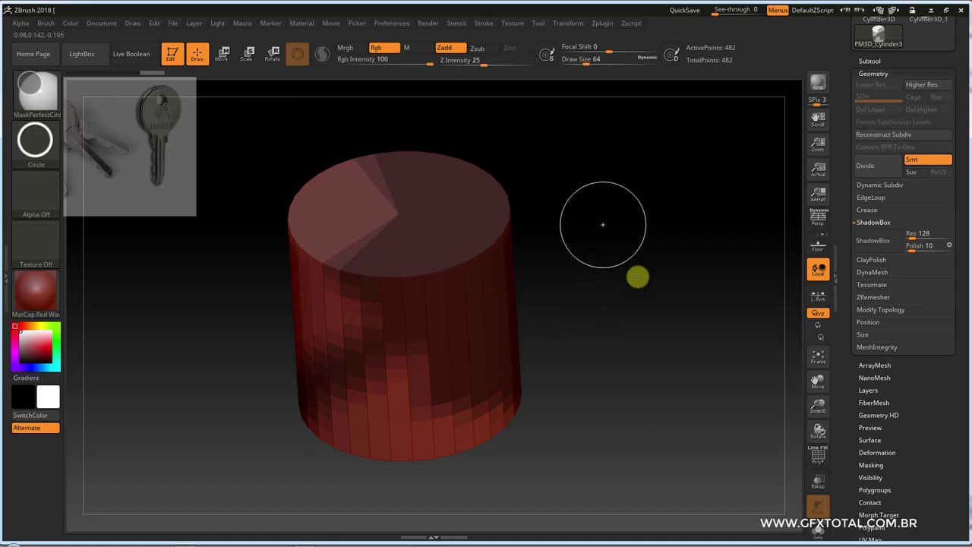
ctrl+drag(636, 276, 687, 366)
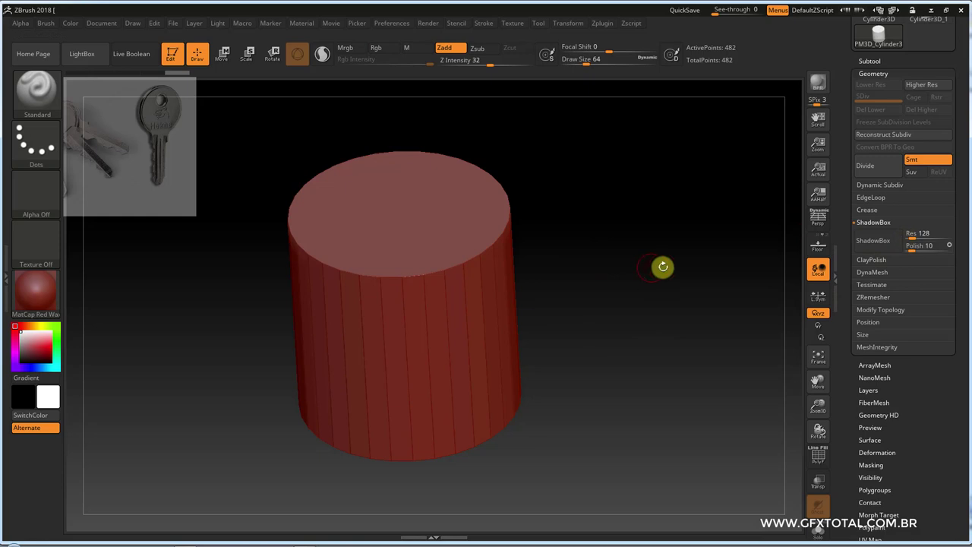
Step: Set ShadowBox resolution to 512, make the model transparent and view it from above
click(918, 236)
text(512)
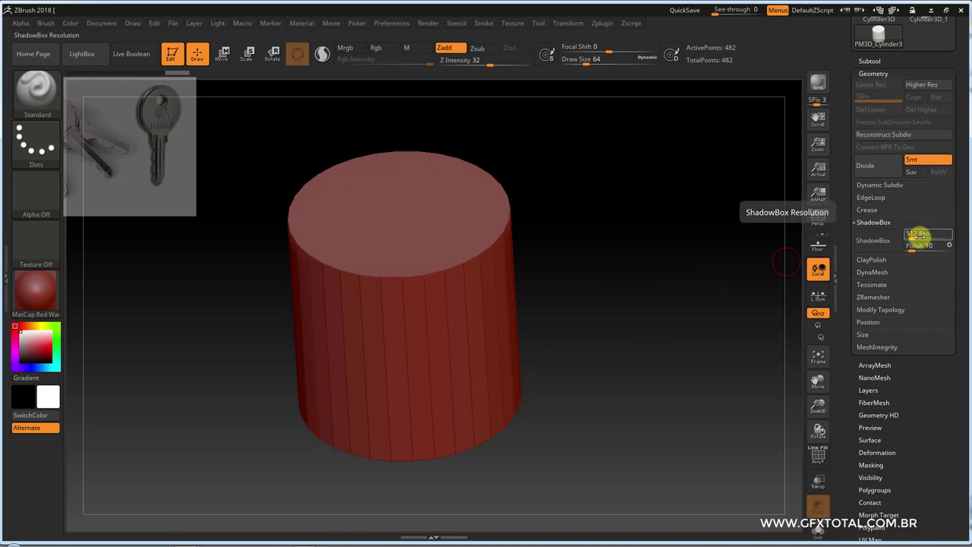
key(Return)
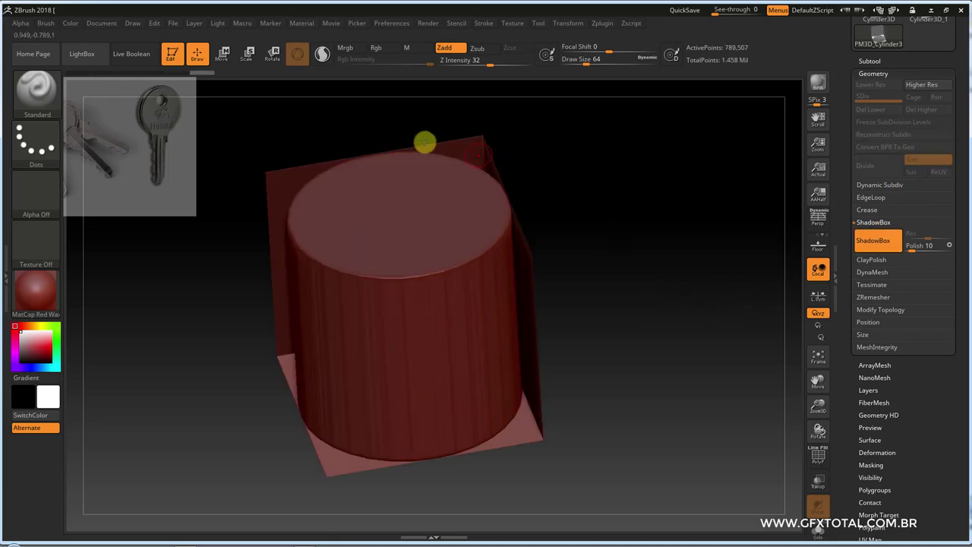
click(818, 481)
drag(704, 311, 694, 360)
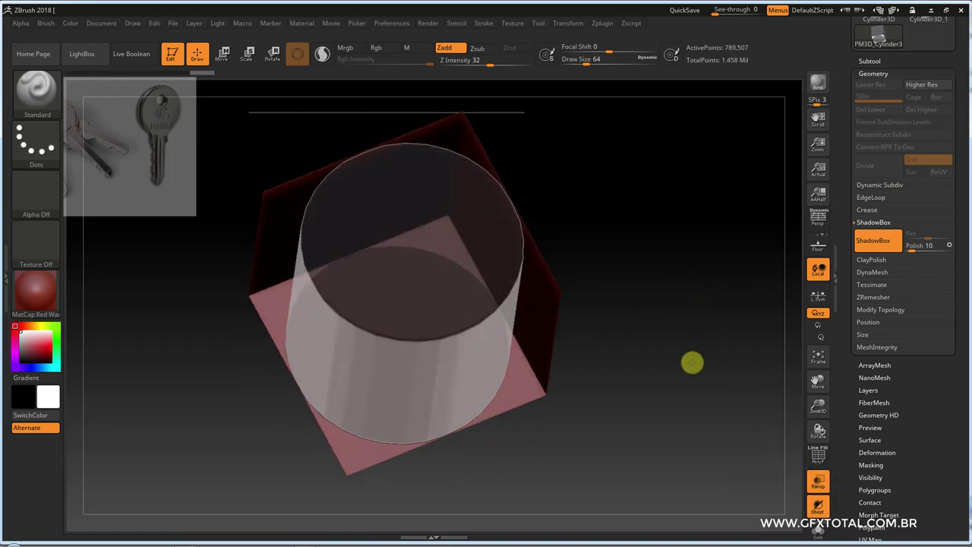
Step: Lasso-hide the cylinder geometry so only the ShadowBox cube remains
key(ctrl+shift)
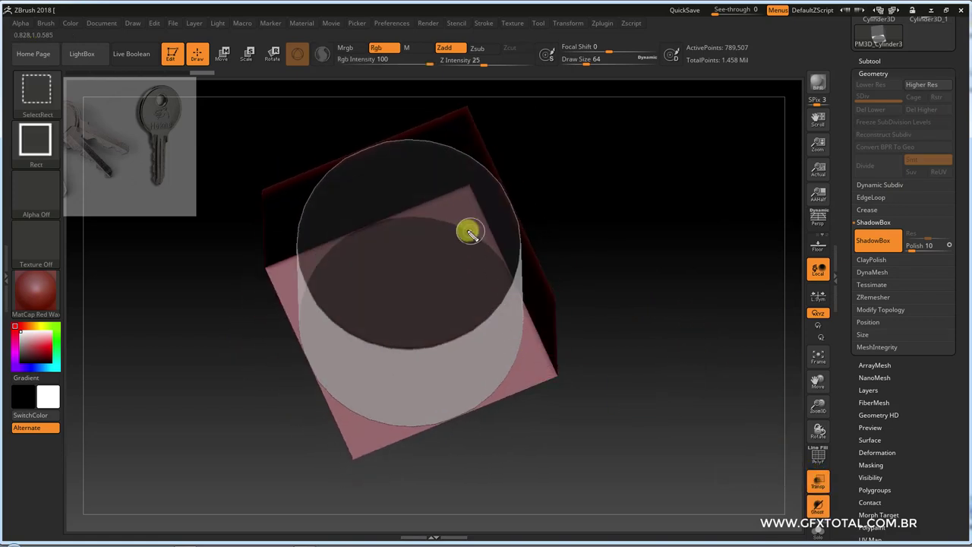
drag(403, 224, 303, 323)
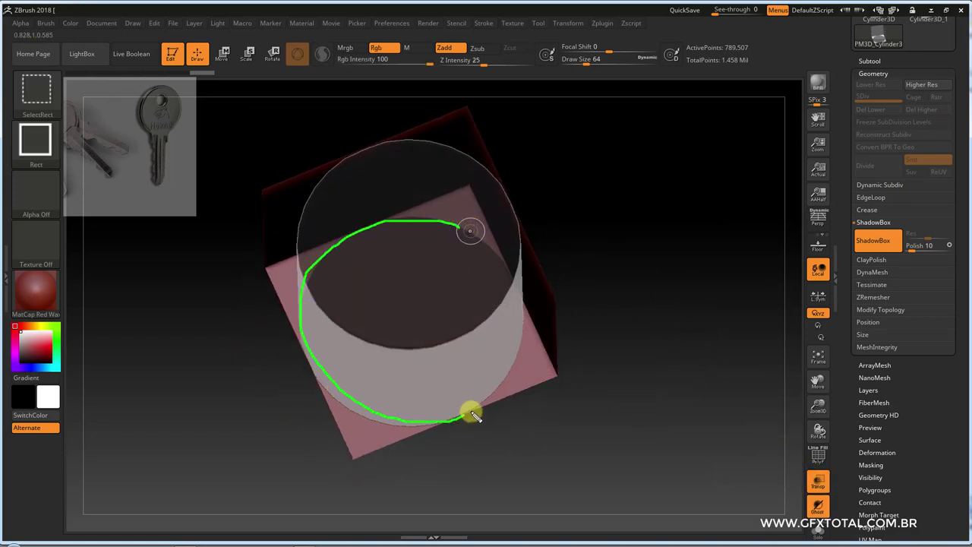
drag(471, 414, 508, 286)
drag(471, 233, 474, 234)
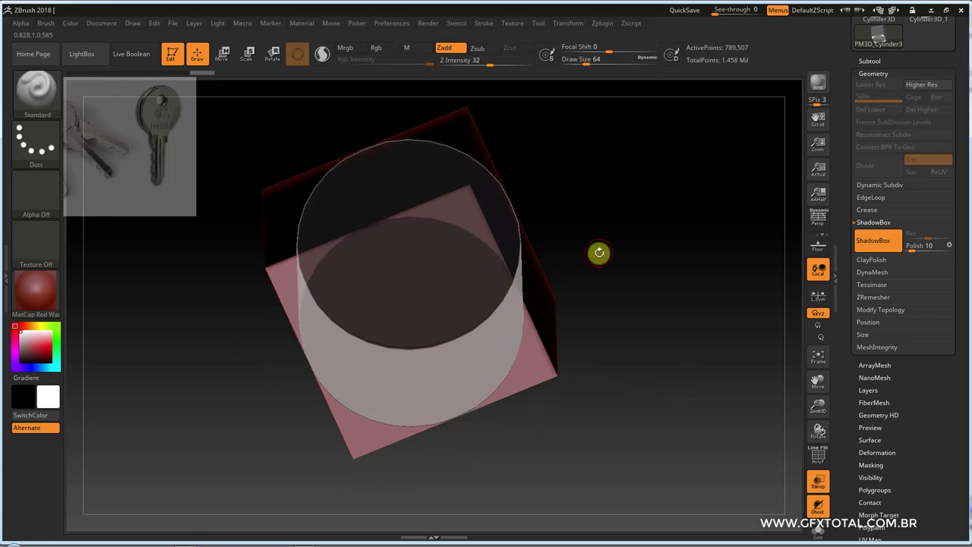
mouse_move(667, 296)
mouse_down()
mouse_move(681, 250)
mouse_move(644, 373)
mouse_up()
ctrl+shift+click(626, 206)
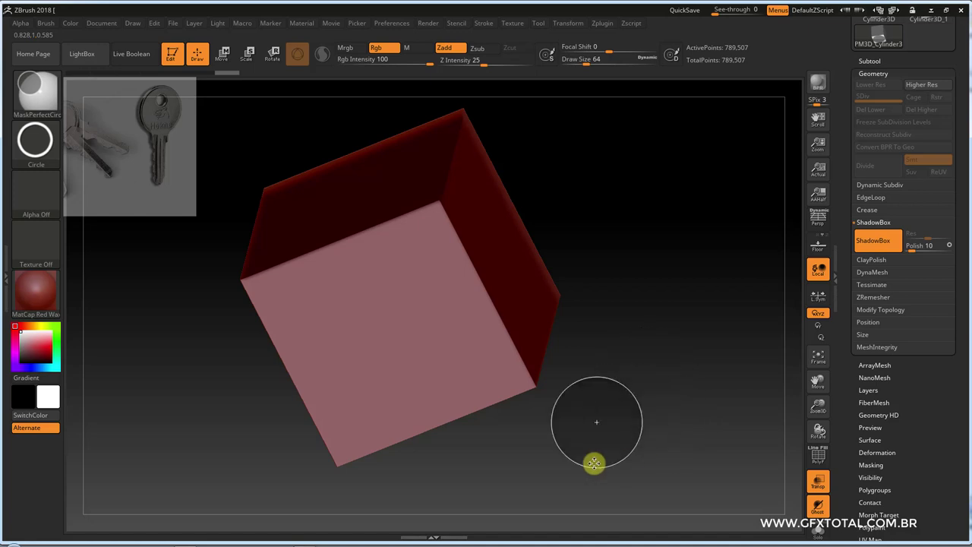
Step: Unhide the cylinder and turn off Transp, orbiting around the cube
ctrl+shift+click(669, 428)
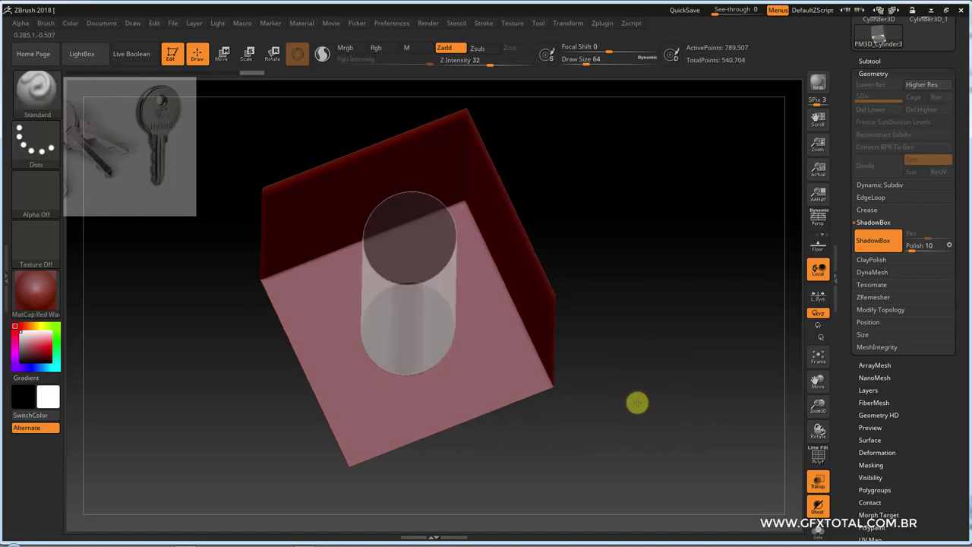
mouse_move(636, 402)
mouse_down()
mouse_move(653, 337)
mouse_move(788, 462)
mouse_up()
click(816, 482)
mouse_move(649, 357)
mouse_down()
mouse_move(623, 351)
mouse_move(630, 404)
mouse_move(616, 414)
mouse_up()
mouse_move(649, 348)
mouse_down()
mouse_move(618, 293)
mouse_move(651, 287)
mouse_move(667, 317)
mouse_move(669, 326)
mouse_move(636, 282)
mouse_up()
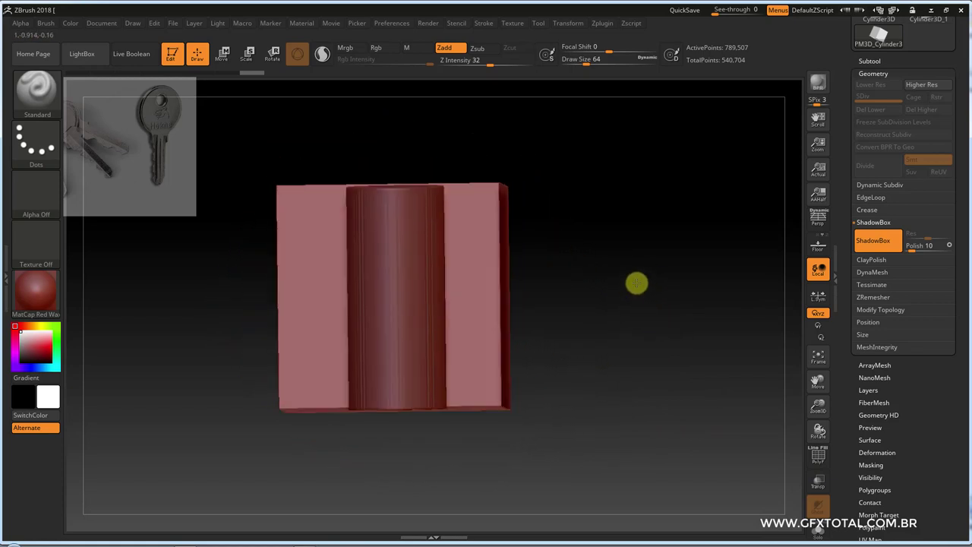
Step: Mask a circle centred on the cylinder in front view so ShadowBox projects round holes
key(ctrl)
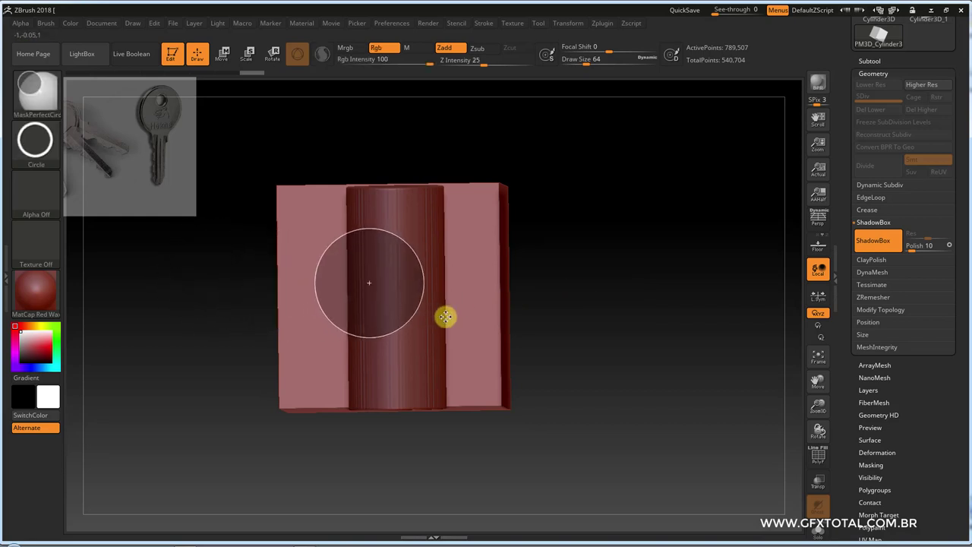
mouse_move(594, 305)
mouse_down()
mouse_move(654, 293)
mouse_move(675, 330)
mouse_up()
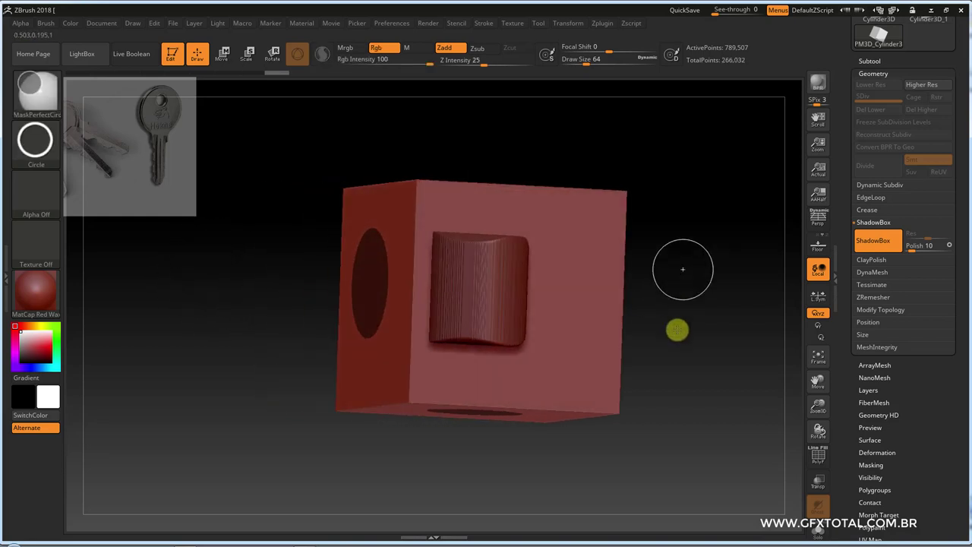
ctrl+drag(568, 284, 606, 284)
mouse_move(699, 258)
mouse_down()
mouse_move(701, 337)
mouse_move(668, 362)
mouse_move(661, 324)
mouse_move(704, 310)
mouse_move(679, 354)
mouse_move(652, 293)
mouse_move(699, 295)
mouse_move(579, 250)
mouse_up()
key(ctrl+shift)
key(ctrl+shift)
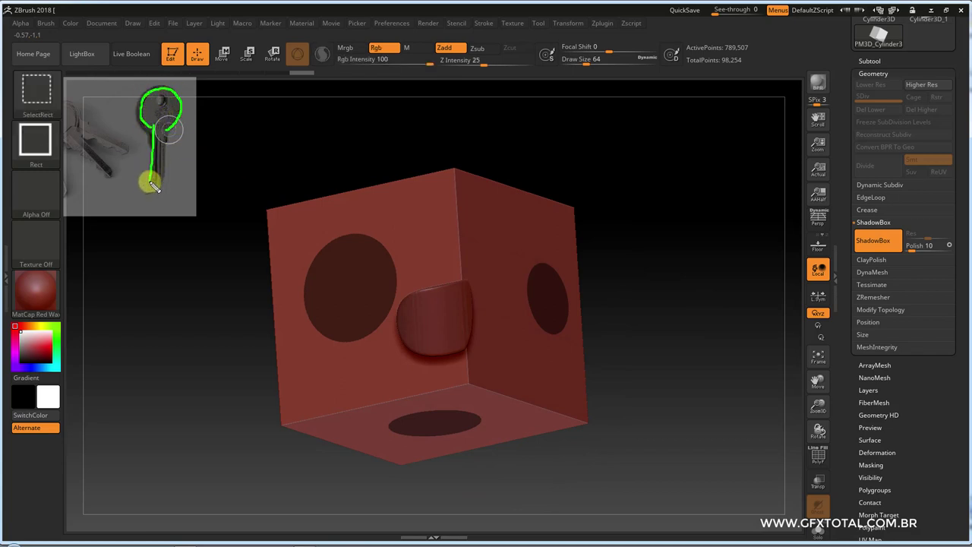
key(ctrl+shift)
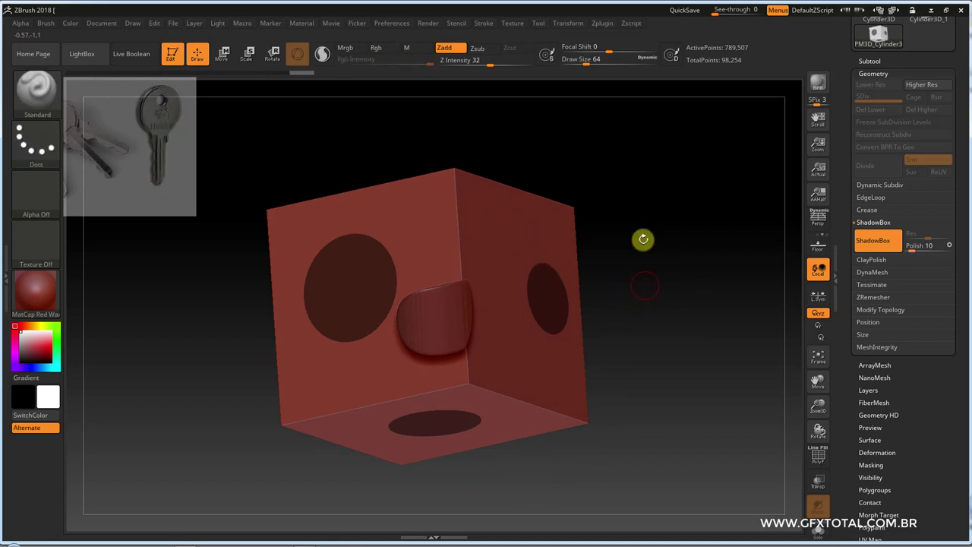
Step: Clear the mask and mask a circle for the key head in front view
ctrl+click(687, 288)
mouse_move(691, 291)
shift+mouse_down()
mouse_move(705, 293)
mouse_move(515, 332)
mouse_move(525, 339)
shift+mouse_up()
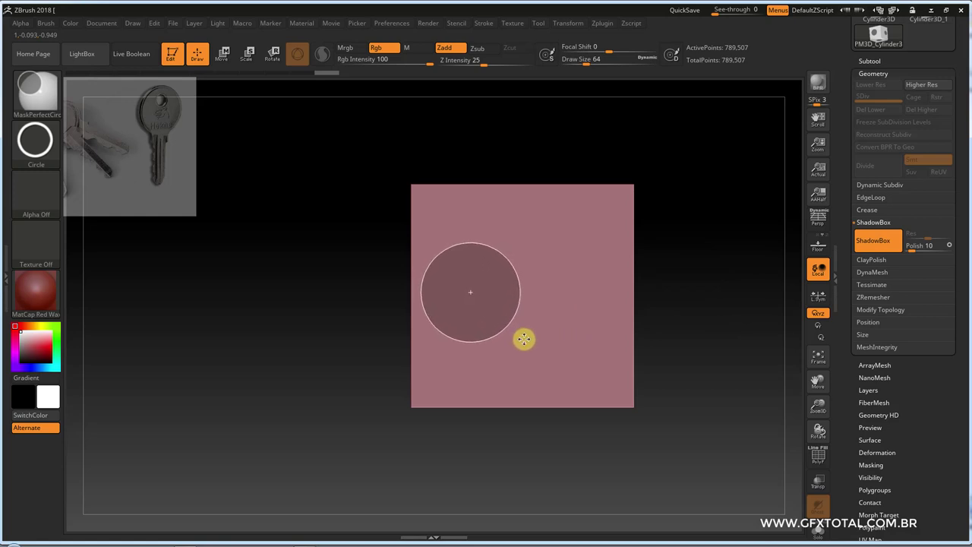
drag(722, 337, 673, 360)
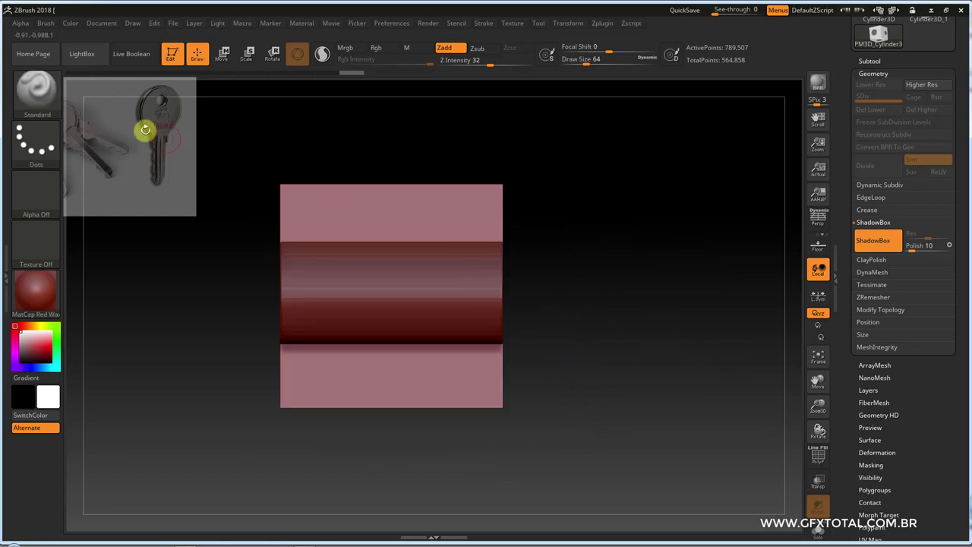
Step: Mask a rectangular shaft from the circle to the cube's edge with MaskPen
ctrl+click(38, 91)
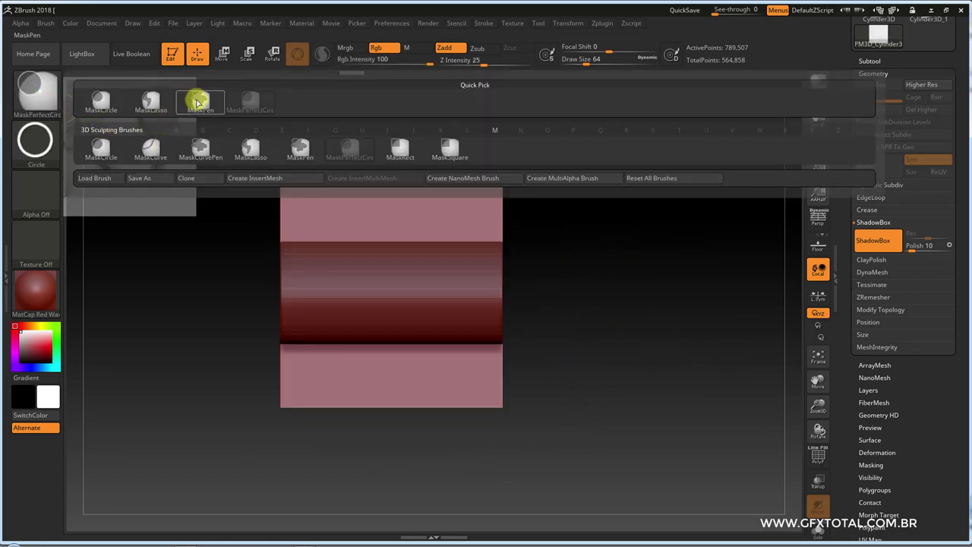
click(199, 101)
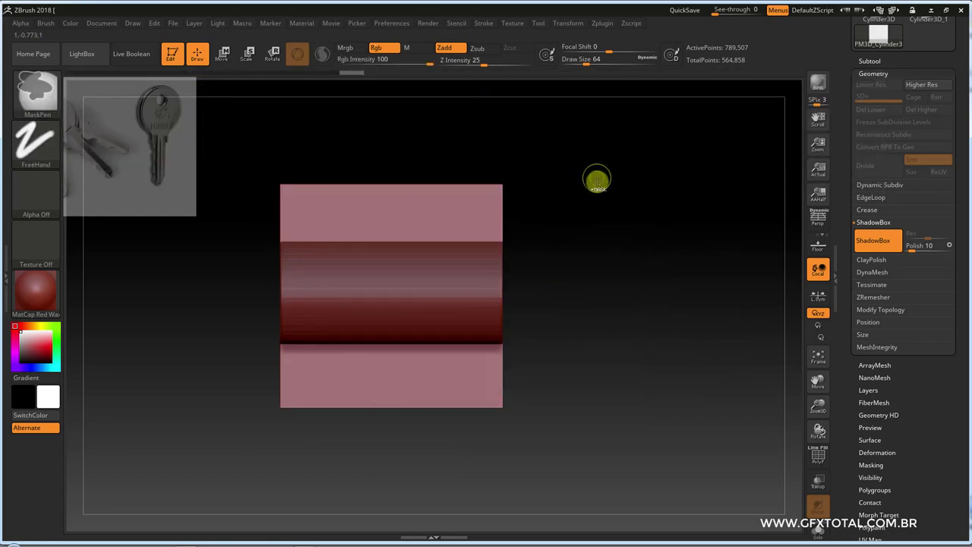
mouse_move(583, 164)
ctrl+mouse_down()
mouse_move(631, 311)
mouse_move(618, 391)
ctrl+mouse_up()
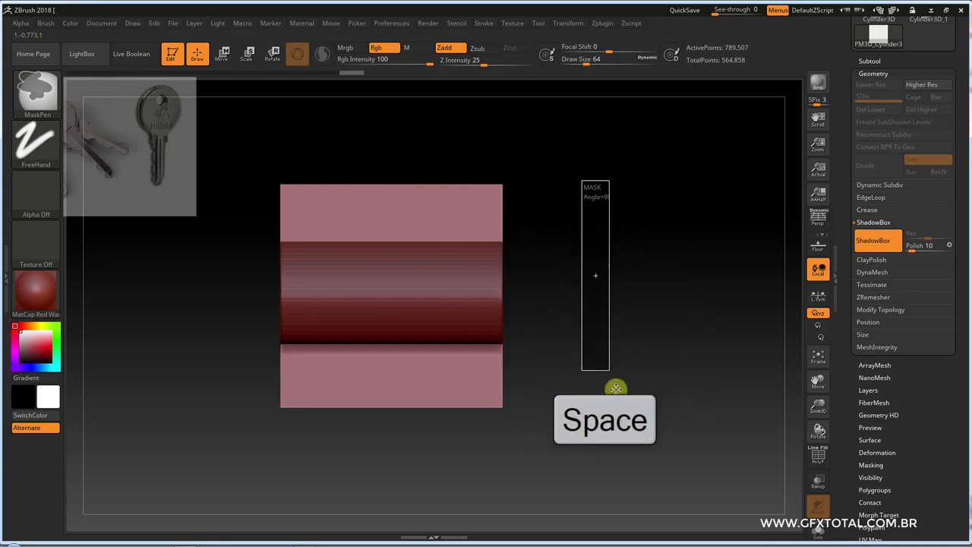
mouse_move(619, 390)
ctrl+mouse_down()
mouse_move(461, 364)
mouse_move(390, 380)
mouse_move(394, 351)
ctrl+mouse_up()
mouse_move(601, 317)
mouse_down()
mouse_move(645, 304)
mouse_move(618, 319)
mouse_move(606, 314)
mouse_move(666, 291)
mouse_move(673, 317)
mouse_up()
mouse_move(686, 282)
ctrl+mouse_down()
mouse_move(564, 319)
mouse_move(494, 304)
mouse_move(488, 312)
mouse_move(518, 314)
ctrl+mouse_up()
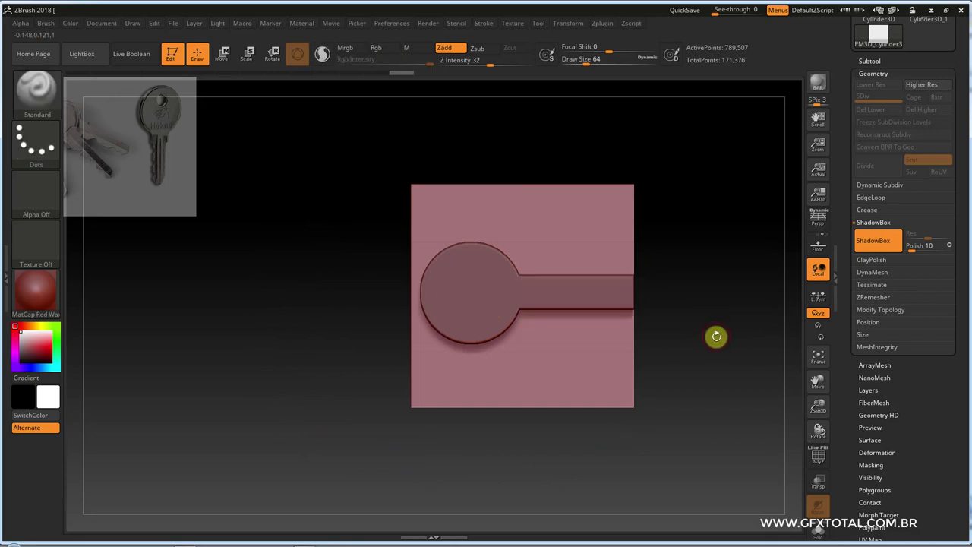
mouse_move(716, 336)
mouse_down()
mouse_move(664, 402)
mouse_move(623, 355)
mouse_move(714, 360)
mouse_move(715, 331)
mouse_move(706, 345)
mouse_move(730, 341)
mouse_move(719, 343)
mouse_move(723, 309)
mouse_move(240, 165)
mouse_up()
Step: Cut a small round hole through the key head using MaskPerfectCircle with Alt
alt+drag(339, 273, 344, 313)
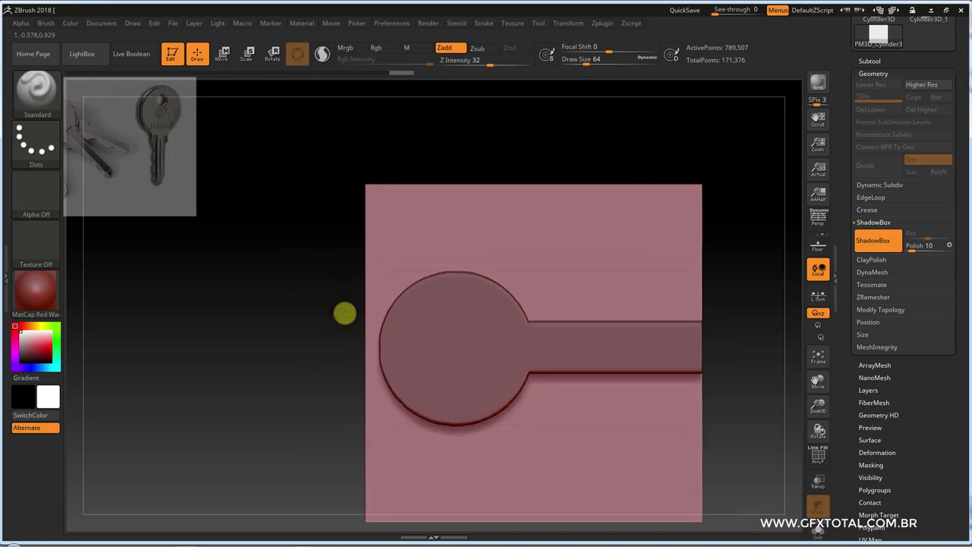
ctrl+click(36, 88)
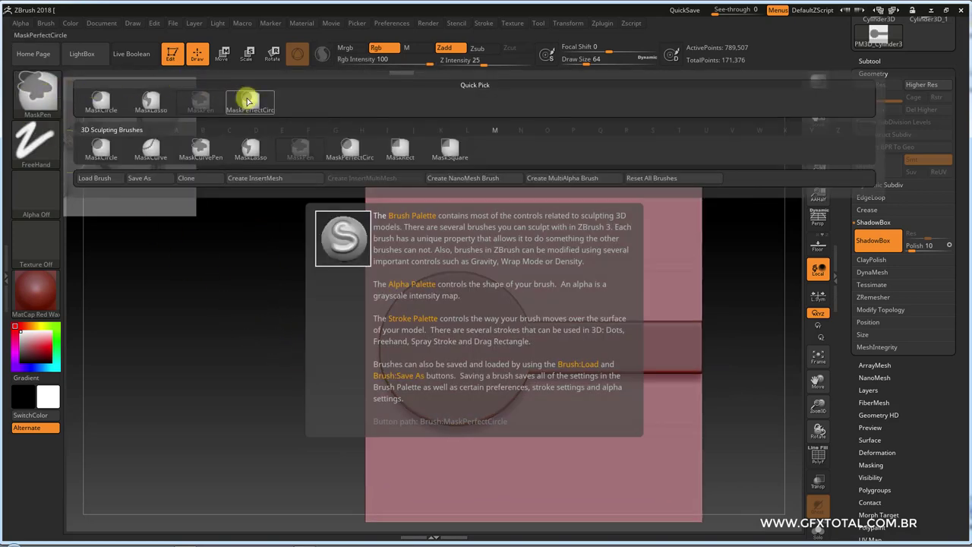
click(254, 100)
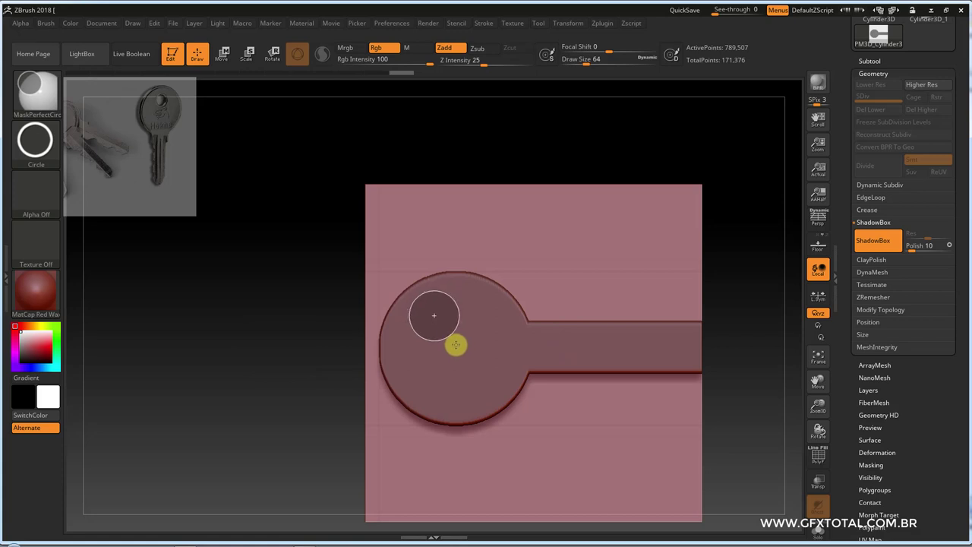
key(alt)
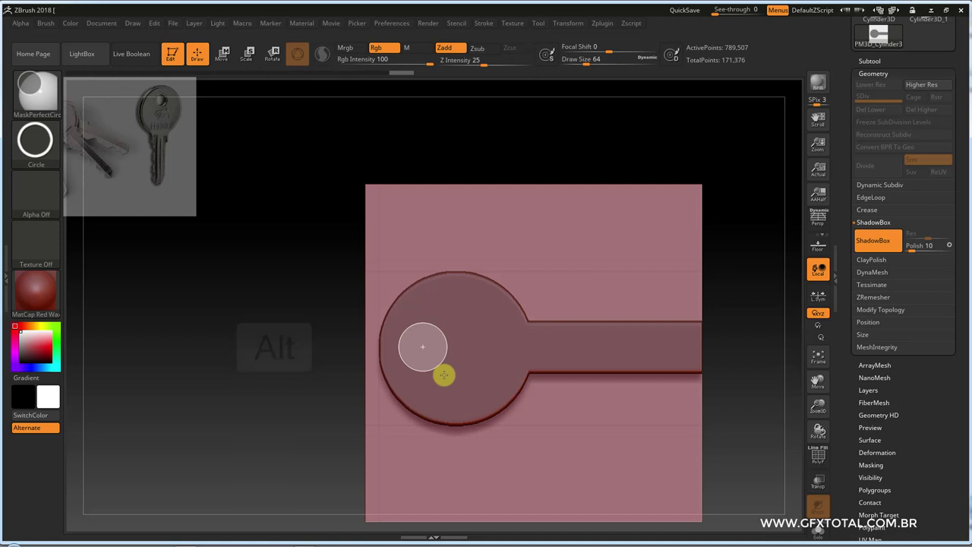
ctrl+drag(445, 375, 448, 372)
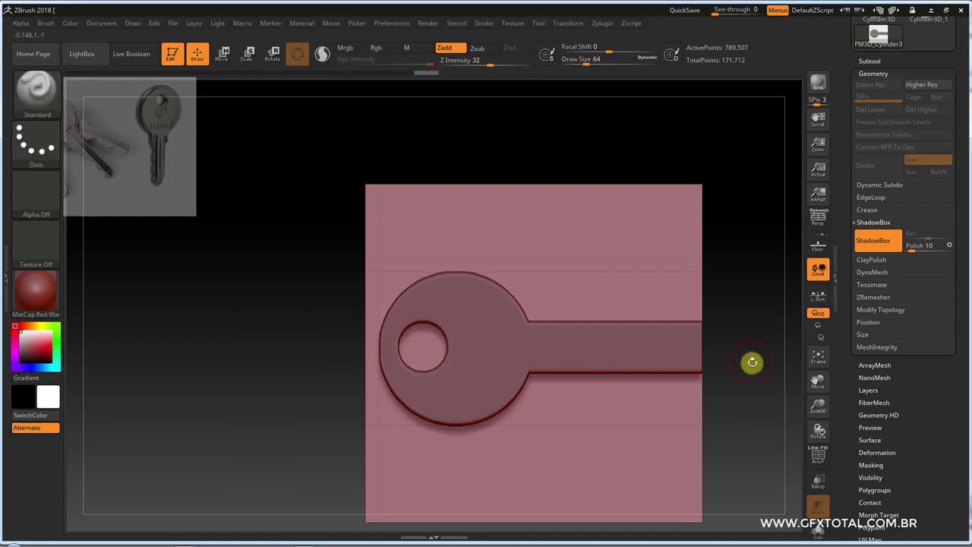
mouse_move(749, 362)
mouse_down()
mouse_move(740, 406)
mouse_move(728, 406)
mouse_move(760, 380)
mouse_up()
key(ctrl)
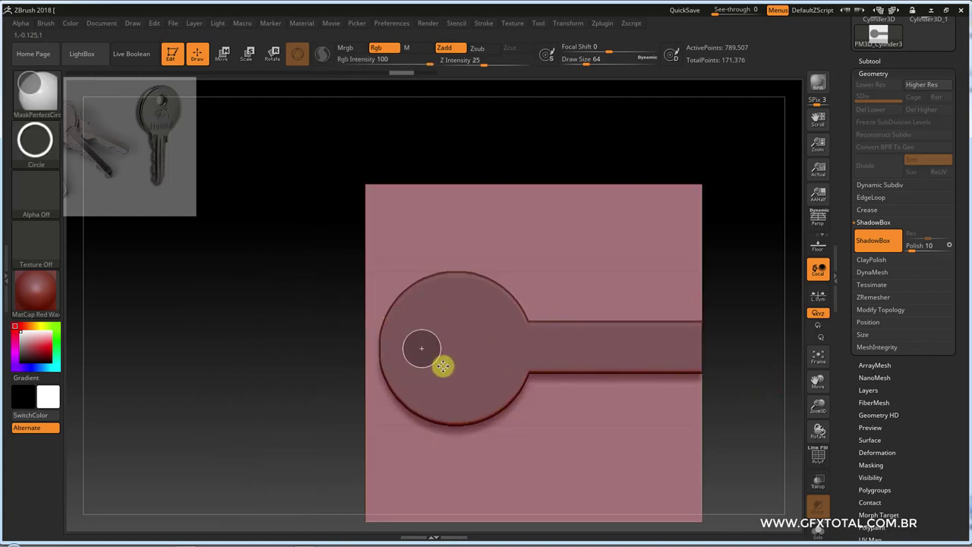
ctrl+drag(442, 366, 445, 370)
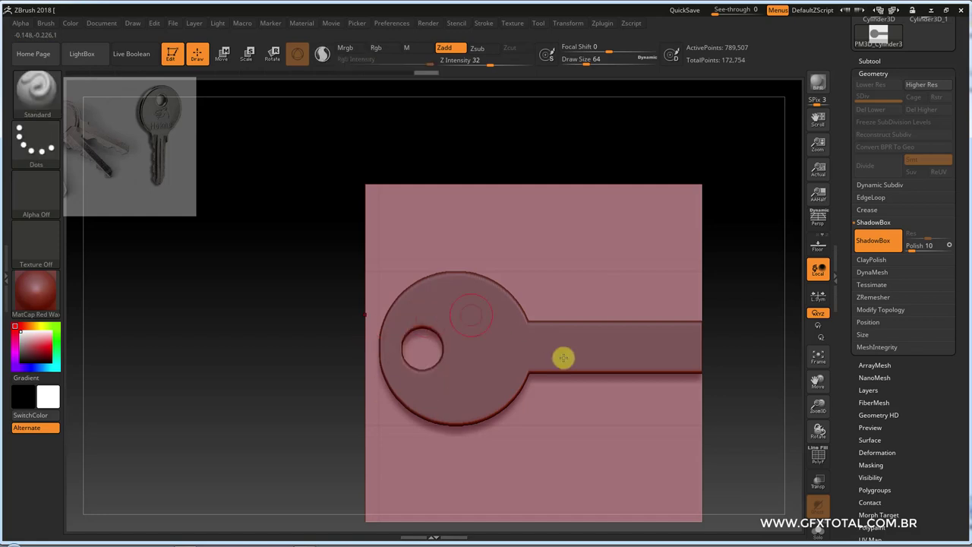
mouse_move(336, 391)
mouse_down()
mouse_move(273, 400)
mouse_move(769, 370)
mouse_move(783, 386)
mouse_move(592, 300)
mouse_move(613, 317)
mouse_move(664, 297)
mouse_move(369, 117)
mouse_up()
Step: Trim the shaft end into a pointed tip using MaskLasso with Alt, undoing a first attempt
click(38, 92)
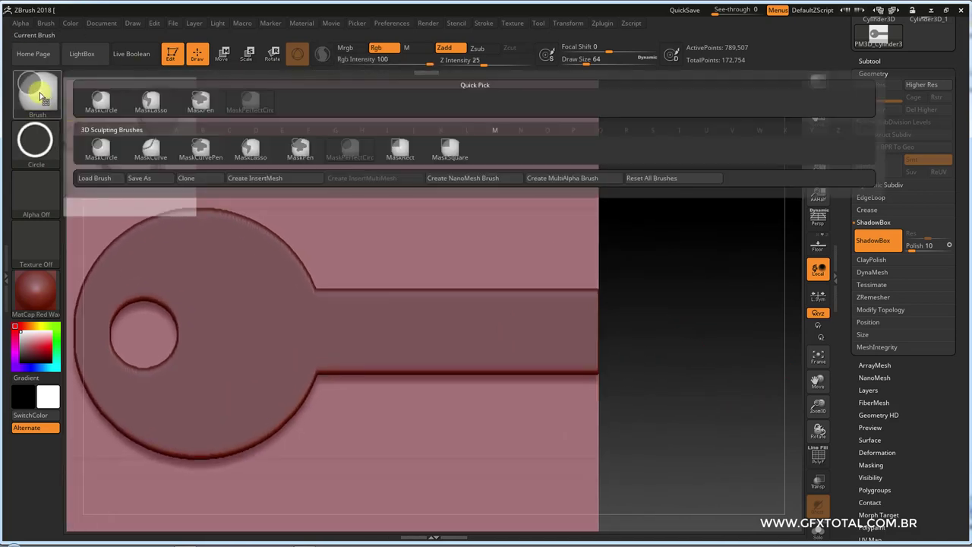
click(153, 102)
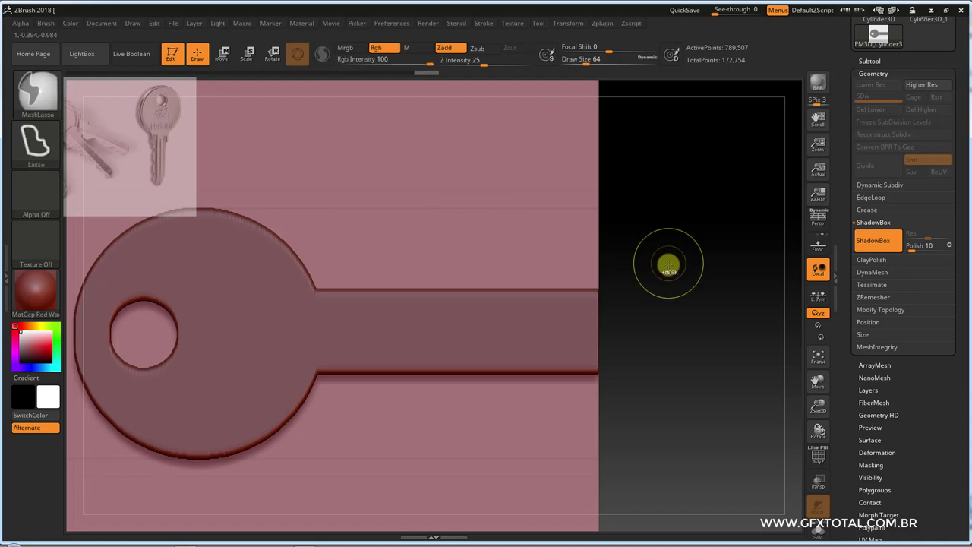
mouse_move(666, 265)
ctrl+mouse_down()
mouse_move(562, 267)
mouse_move(567, 289)
mouse_move(612, 322)
ctrl+mouse_up()
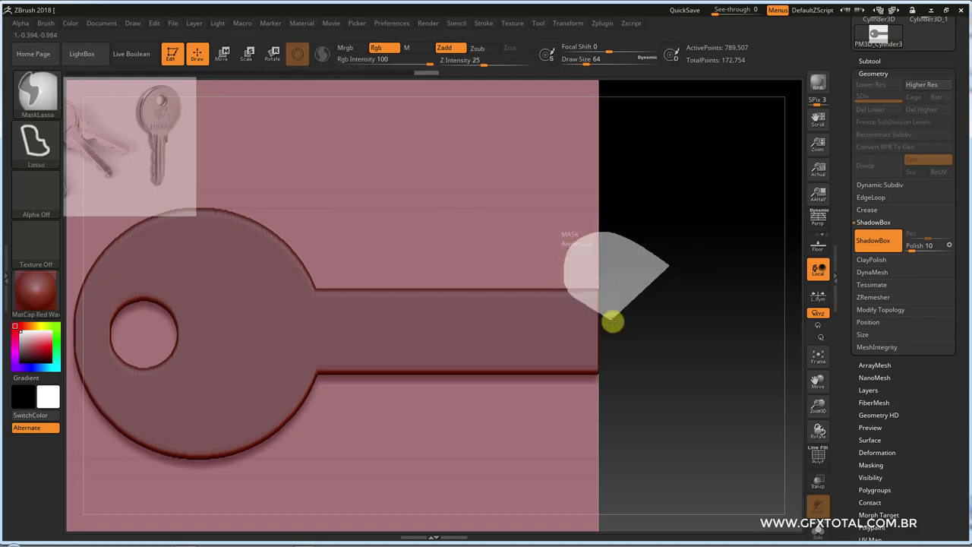
mouse_move(707, 410)
mouse_down()
mouse_move(666, 404)
mouse_move(689, 396)
mouse_move(682, 387)
mouse_move(690, 385)
mouse_move(644, 336)
mouse_move(607, 337)
mouse_up()
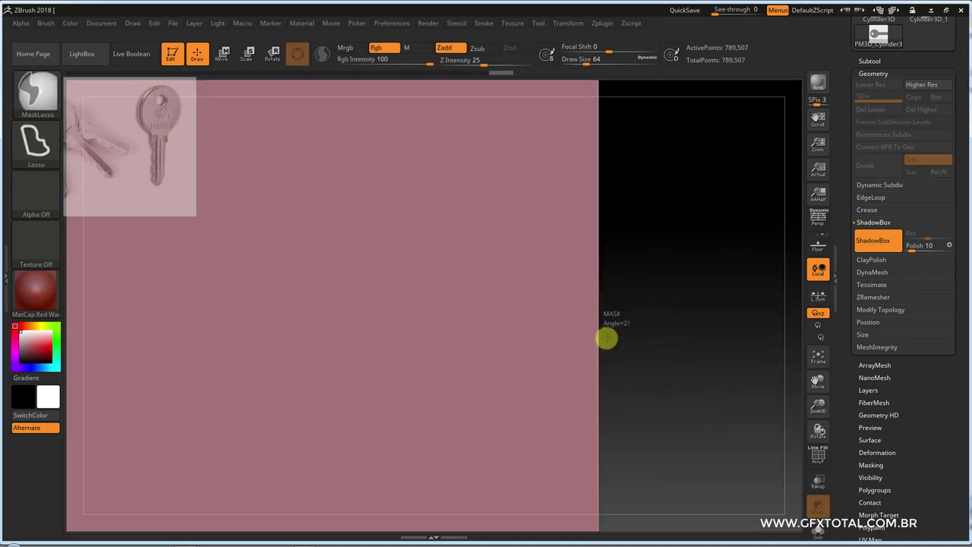
key(ctrl+z)
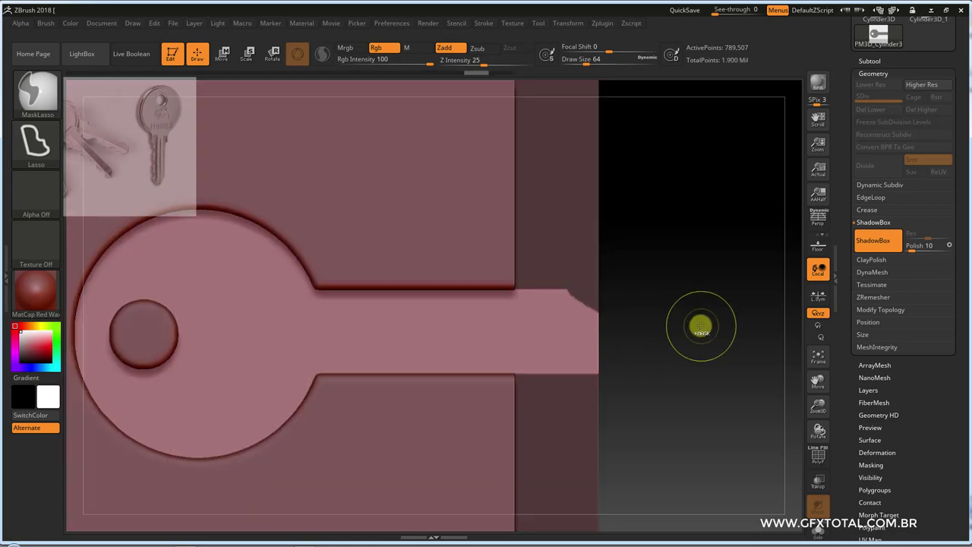
mouse_move(635, 306)
ctrl+mouse_down()
mouse_move(540, 384)
mouse_move(555, 405)
mouse_move(634, 430)
mouse_move(643, 446)
mouse_move(639, 439)
ctrl+mouse_up()
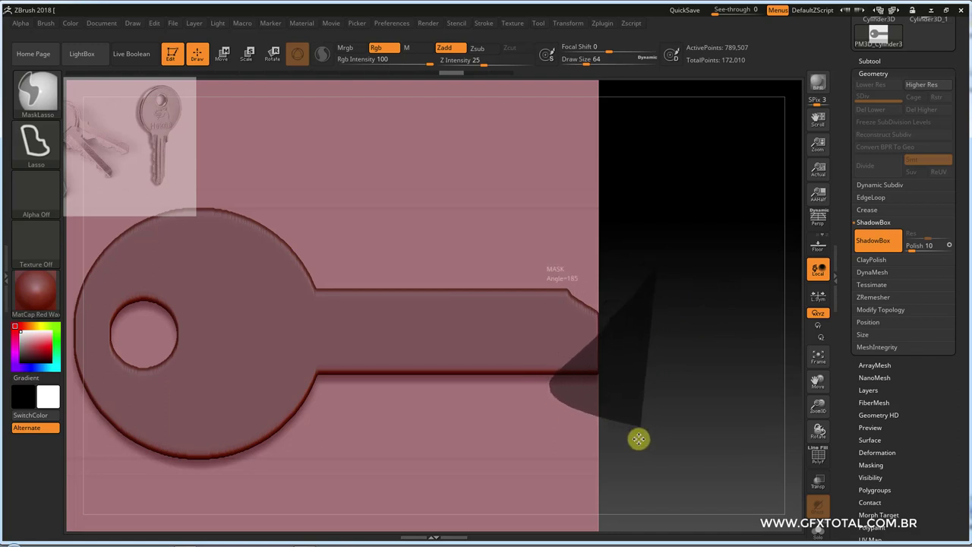
key(alt)
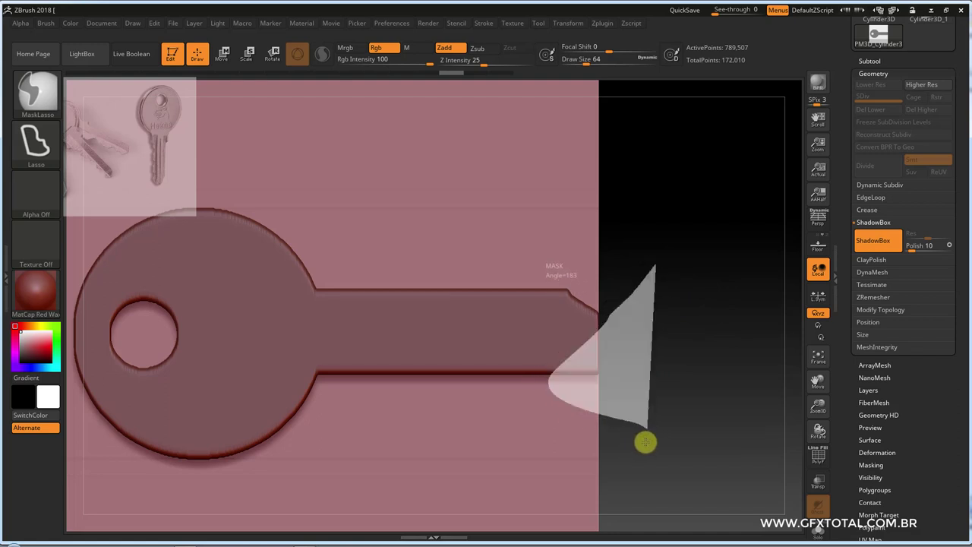
ctrl+alt+drag(680, 451, 712, 407)
key(ctrl)
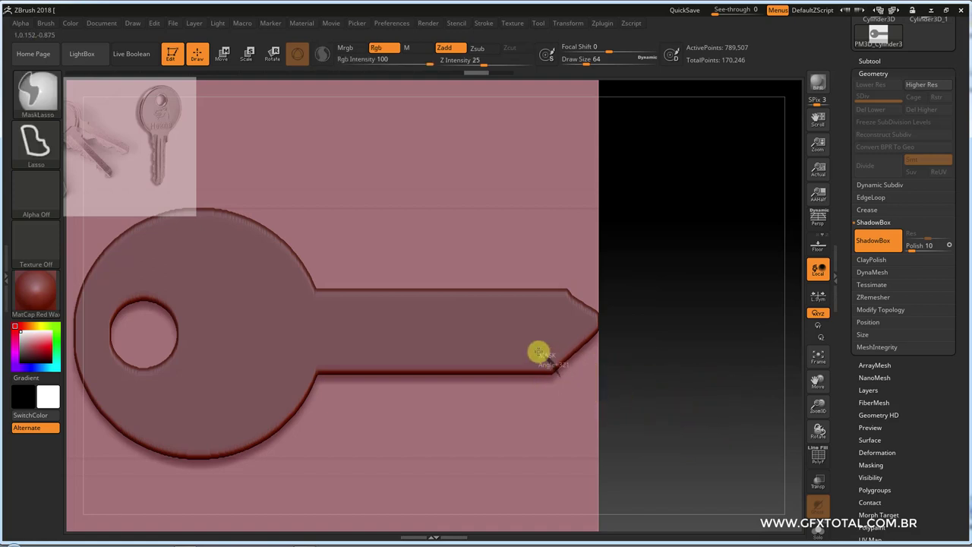
Step: Cut a row of triangular notches along the shaft's lower edge with the lasso
mouse_move(510, 357)
ctrl+mouse_down()
mouse_move(490, 403)
mouse_move(503, 406)
ctrl+mouse_up()
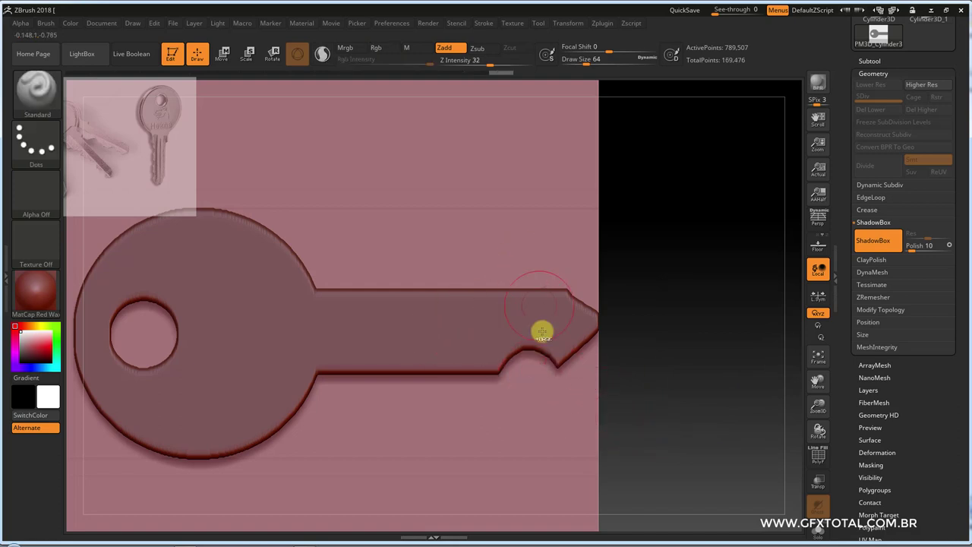
ctrl+drag(536, 331, 566, 382)
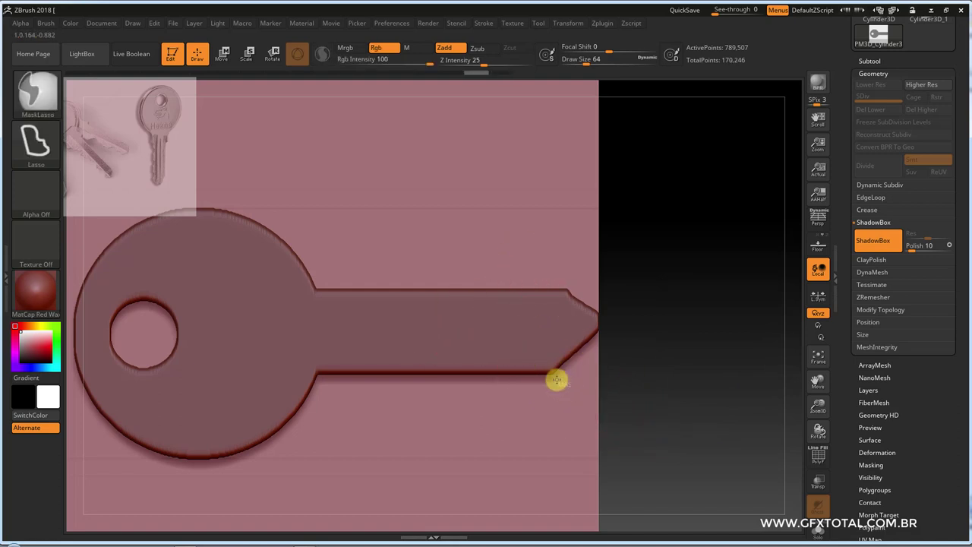
mouse_move(526, 337)
ctrl+mouse_down()
mouse_move(498, 398)
mouse_move(505, 400)
ctrl+mouse_up()
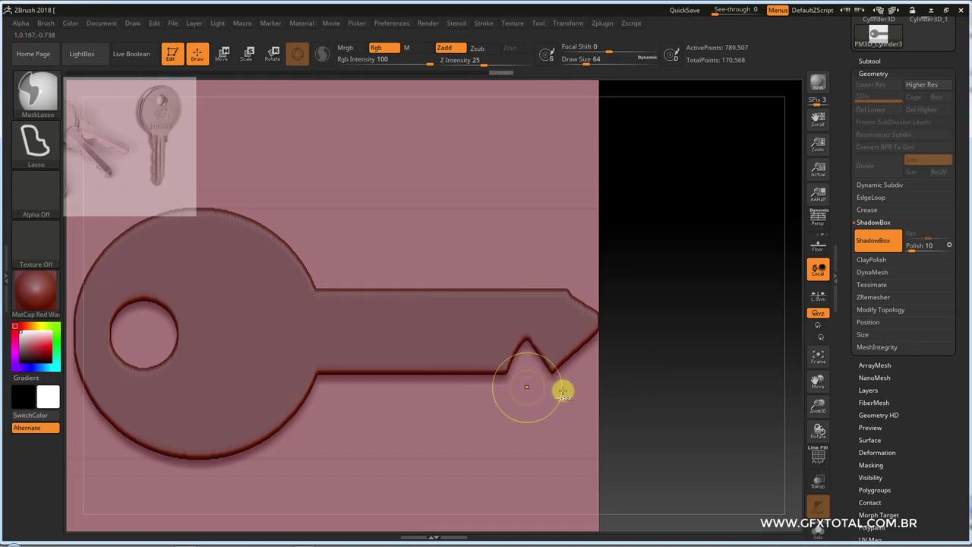
key(ctrl)
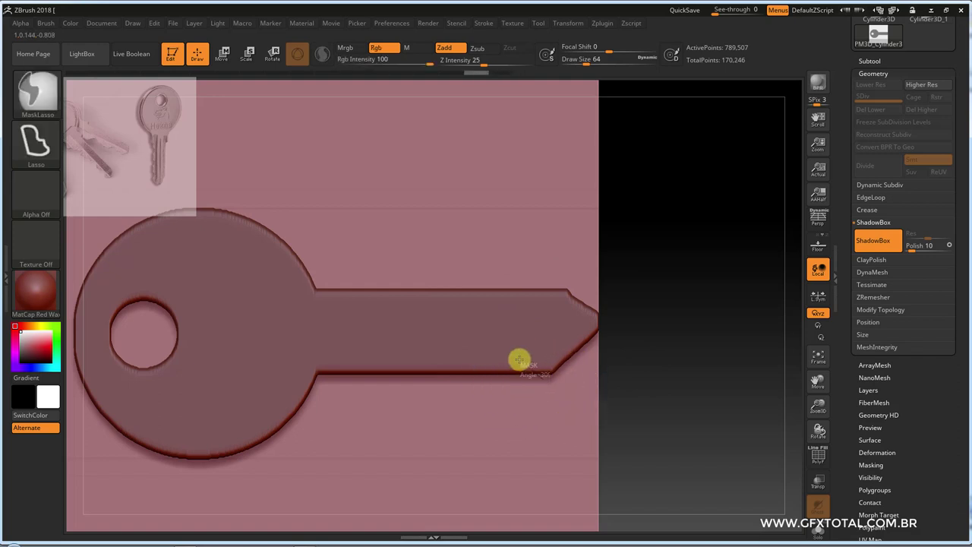
ctrl+drag(514, 354, 490, 386)
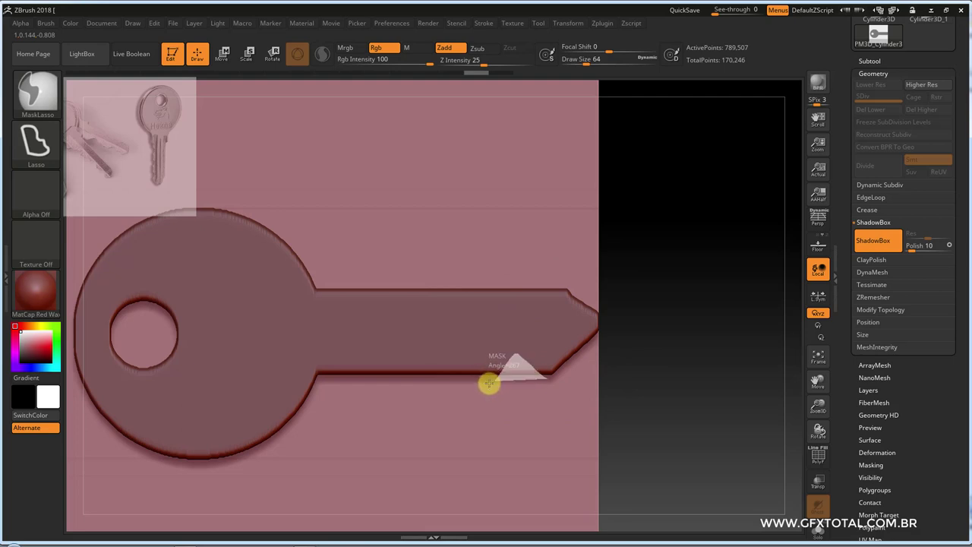
ctrl+drag(497, 402, 494, 389)
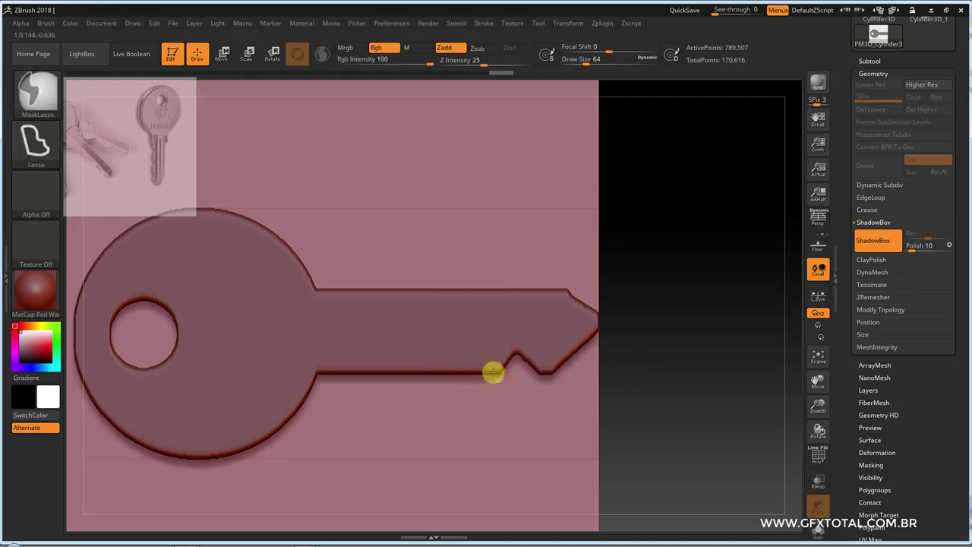
ctrl+alt+drag(447, 346, 436, 382)
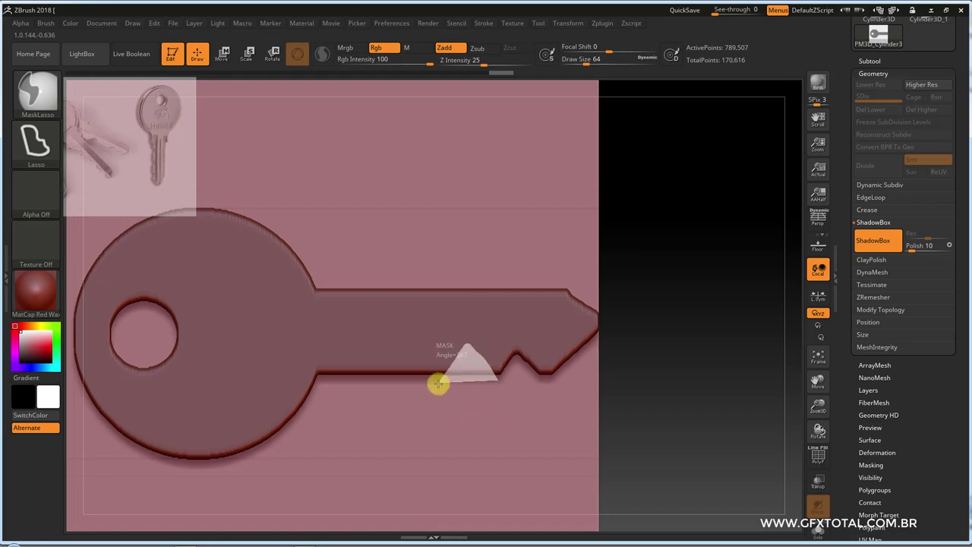
key(ctrl)
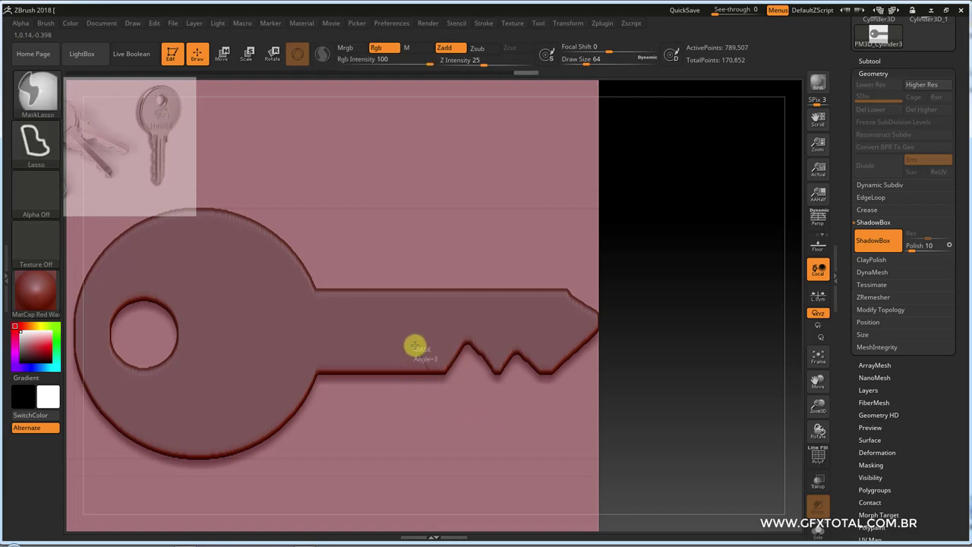
mouse_move(415, 346)
ctrl+mouse_down()
mouse_move(391, 378)
mouse_move(404, 400)
ctrl+mouse_up()
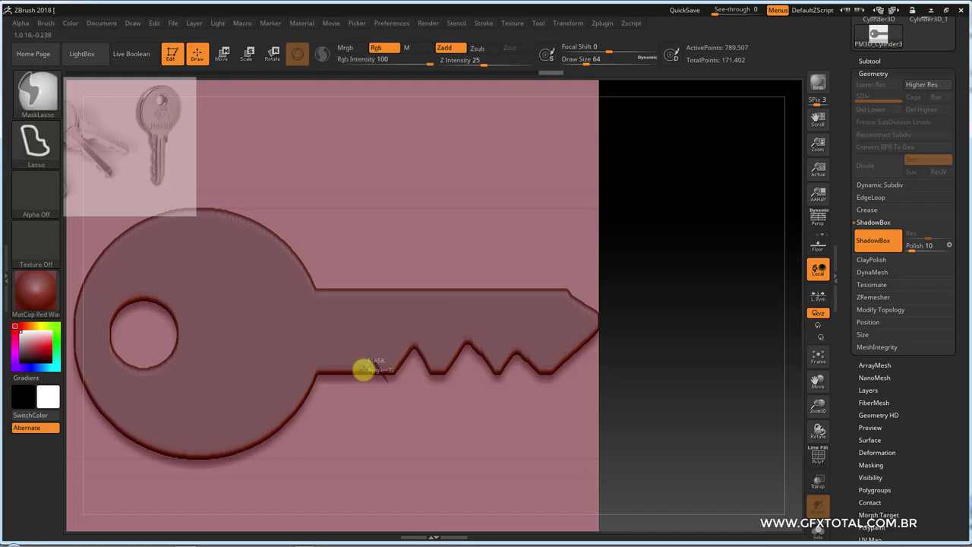
Step: Inspect the teeth, return to front view and turn ShadowBox off, leaving a 171,904-point mesh
mouse_move(629, 410)
mouse_down()
mouse_move(690, 412)
mouse_move(690, 421)
mouse_move(692, 384)
mouse_move(635, 377)
mouse_move(684, 382)
mouse_move(586, 405)
mouse_move(669, 381)
mouse_move(666, 406)
mouse_up()
key(f)
click(881, 247)
alt+drag(727, 403, 689, 410)
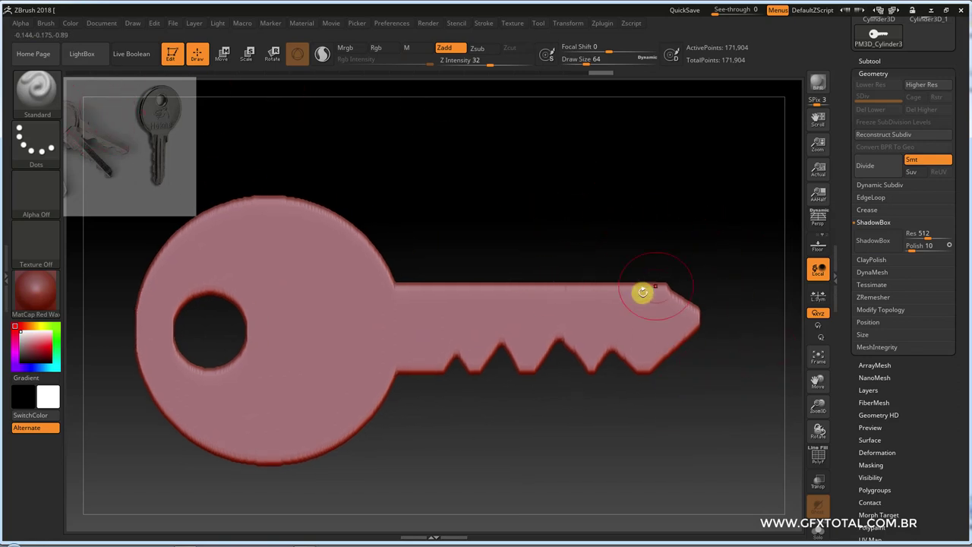
key(ctrl+shift)
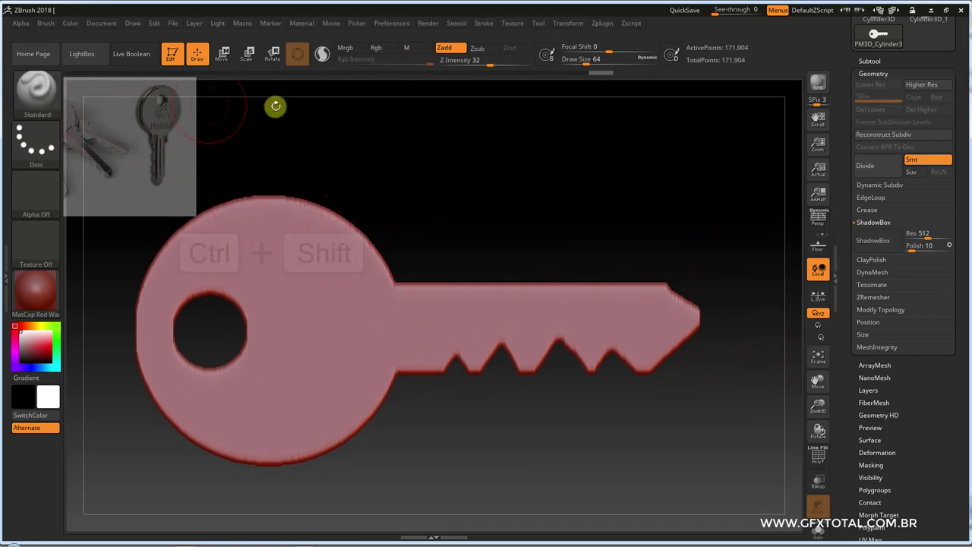
key(ctrl)
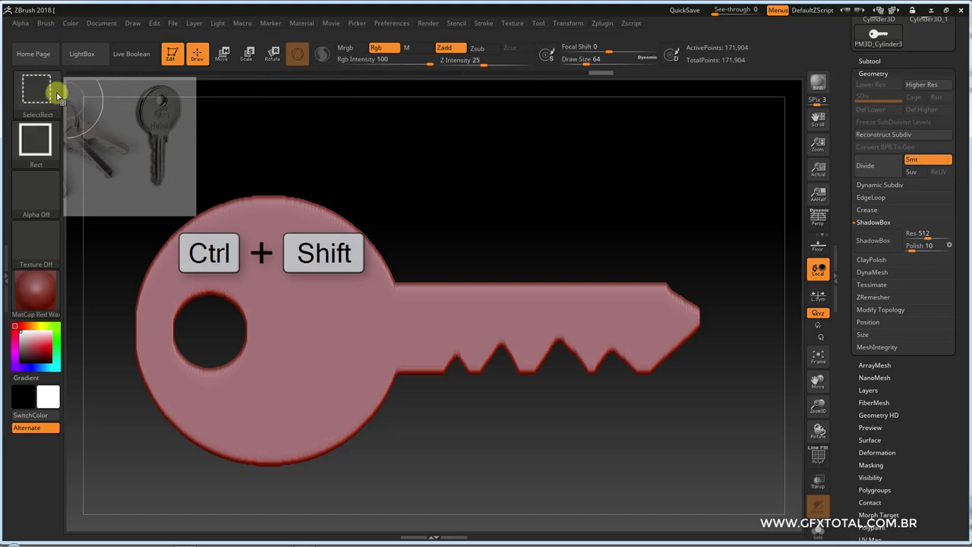
ctrl+shift+click(38, 91)
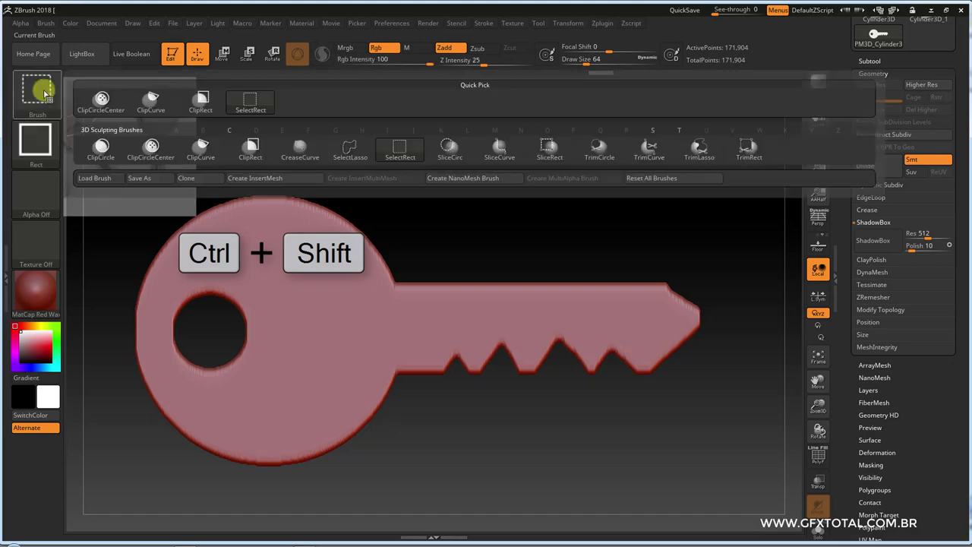
click(199, 150)
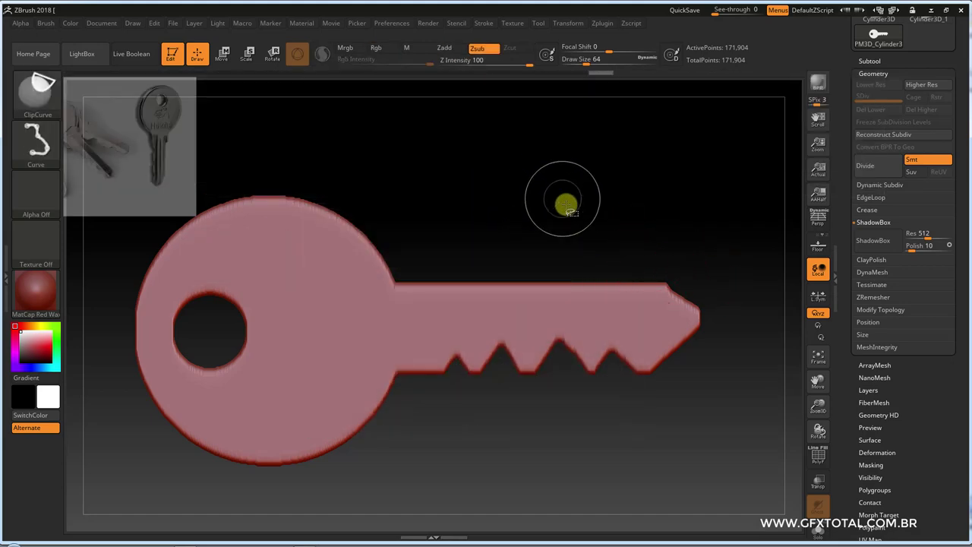
mouse_move(539, 202)
ctrl+shift+mouse_down()
mouse_move(742, 408)
mouse_move(660, 435)
mouse_move(724, 447)
mouse_move(657, 407)
ctrl+shift+mouse_up()
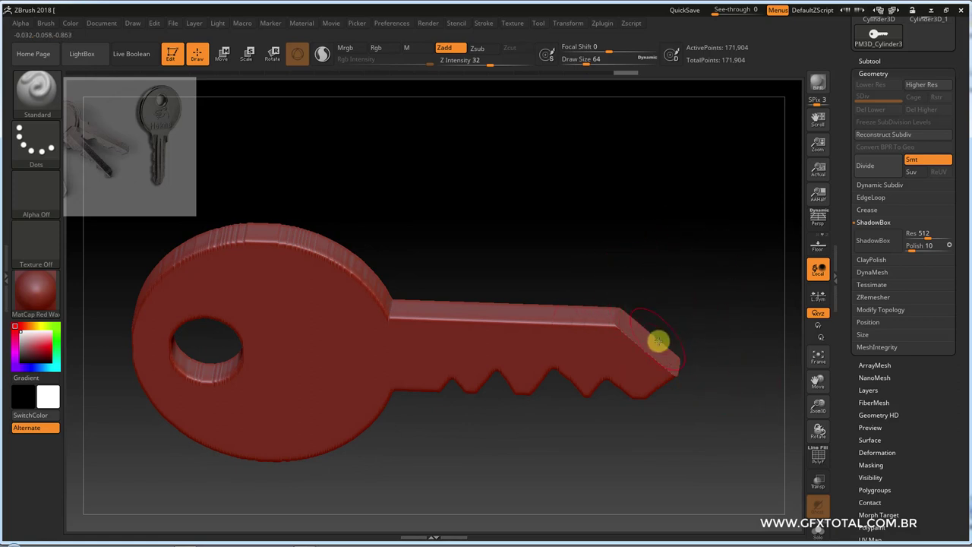
mouse_move(717, 341)
mouse_down()
mouse_move(688, 302)
mouse_move(719, 281)
mouse_move(709, 293)
mouse_up()
key(ctrl+z)
key(ctrl+z)
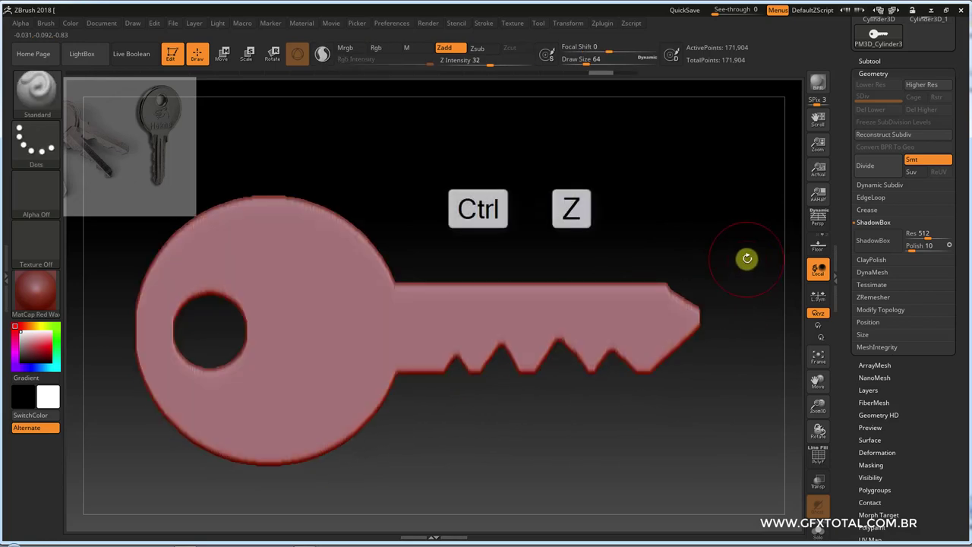
key(ctrl+z)
key(ctrl+z)
key(ctrl+shift)
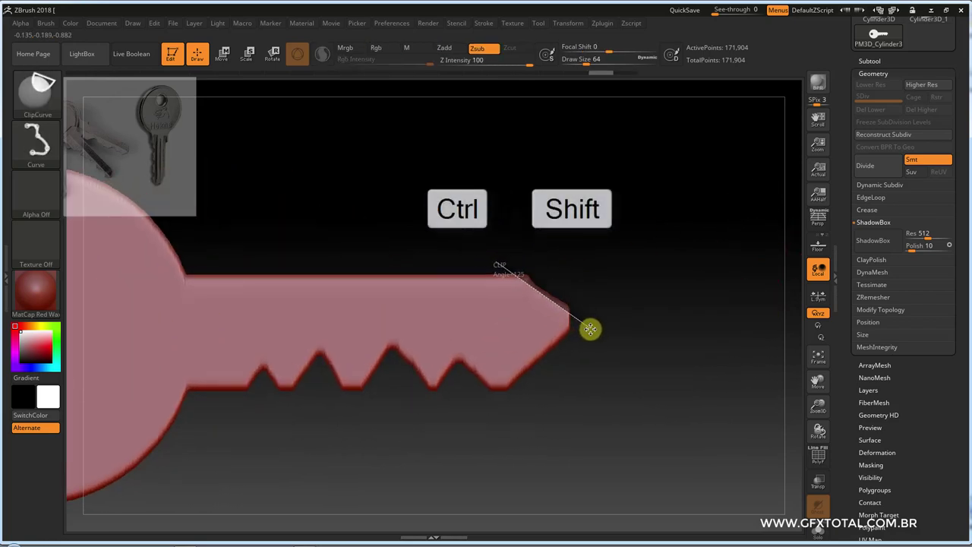
Step: Clip the key's pointed tip square with straight ClipCurve cuts
mouse_move(590, 328)
ctrl+shift+mouse_down()
mouse_move(656, 352)
mouse_move(647, 385)
mouse_move(674, 377)
ctrl+shift+mouse_up()
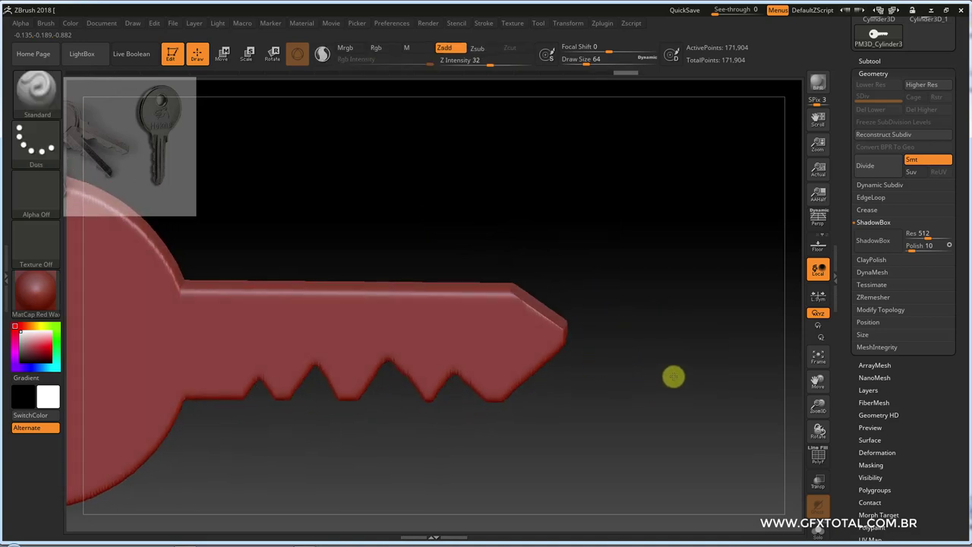
ctrl+shift+drag(564, 277, 569, 381)
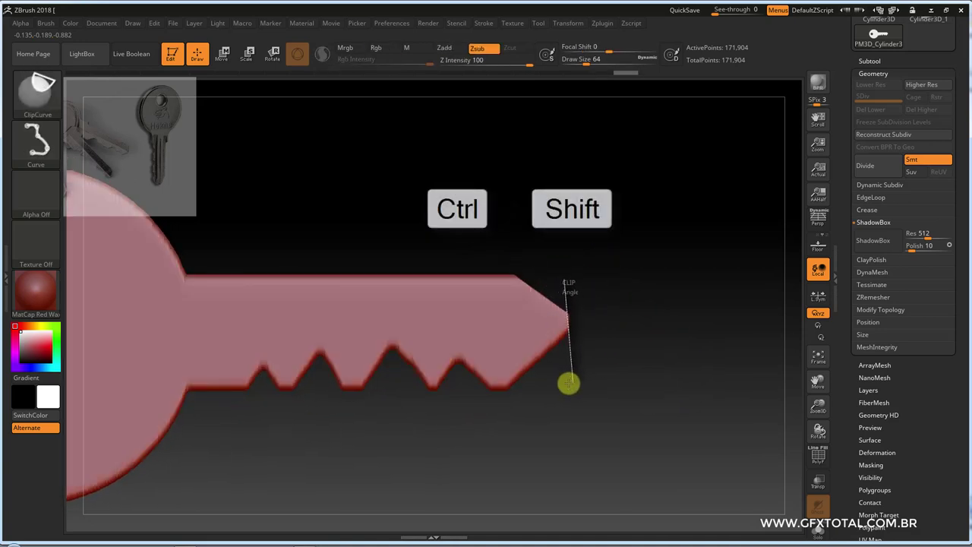
ctrl+shift+drag(570, 390, 569, 391)
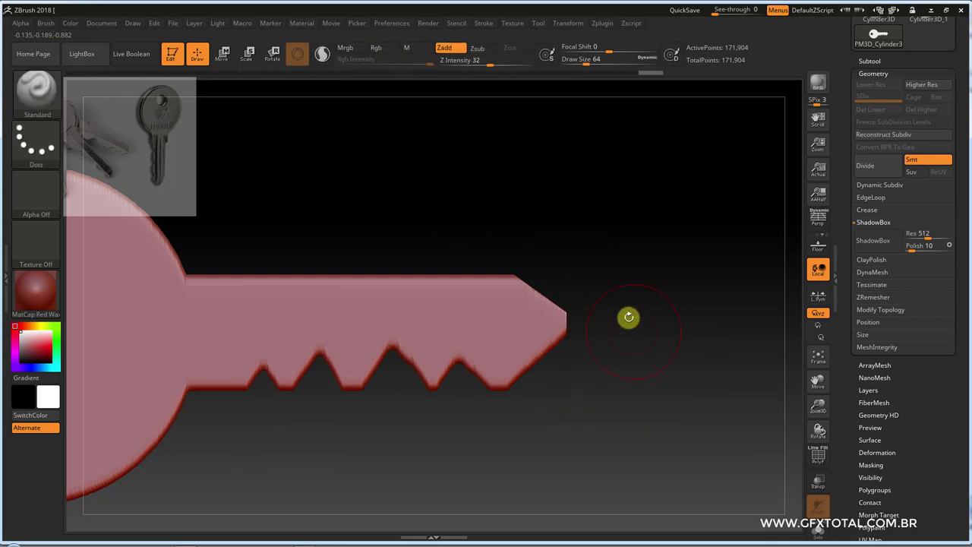
ctrl+shift+drag(624, 281, 491, 400)
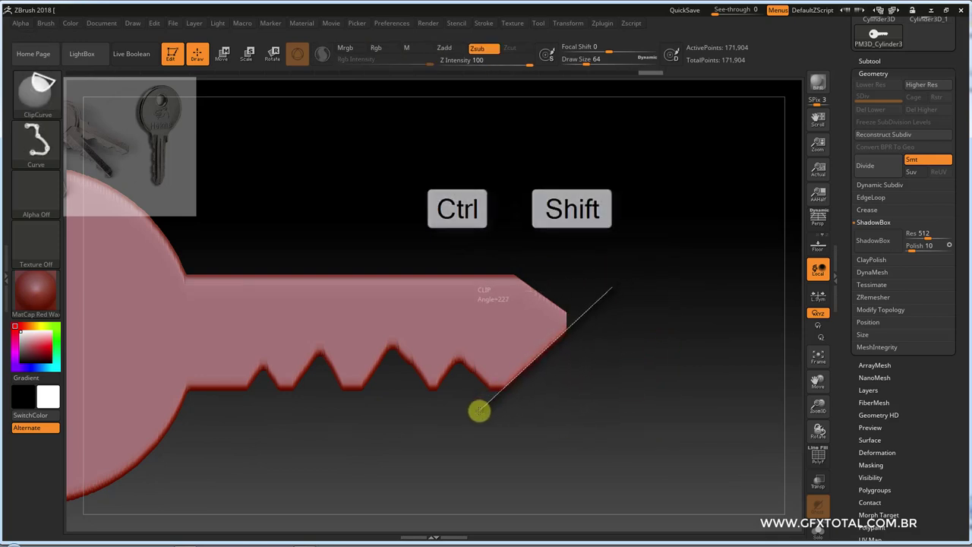
ctrl+shift+drag(482, 411, 486, 393)
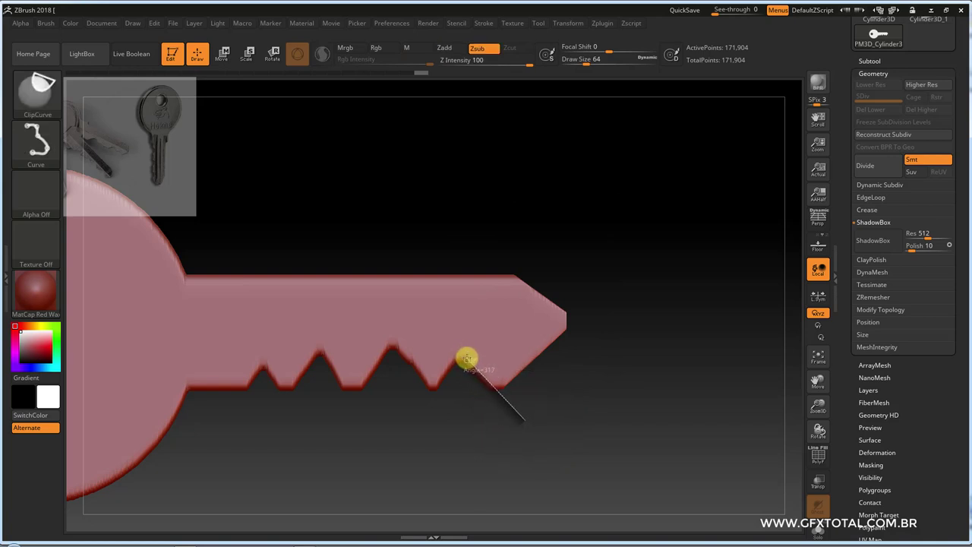
Step: Round each tooth from the tip toward the head with curved ClipCurve cuts
key(alt)
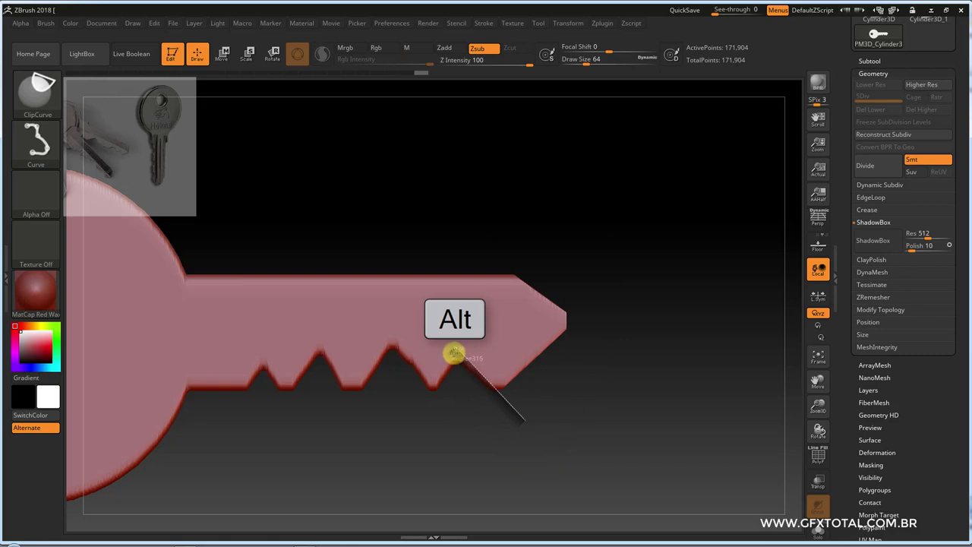
mouse_move(454, 354)
ctrl+shift+mouse_down()
mouse_move(423, 405)
mouse_move(462, 284)
mouse_move(445, 410)
mouse_move(424, 411)
ctrl+shift+mouse_up()
key(space)
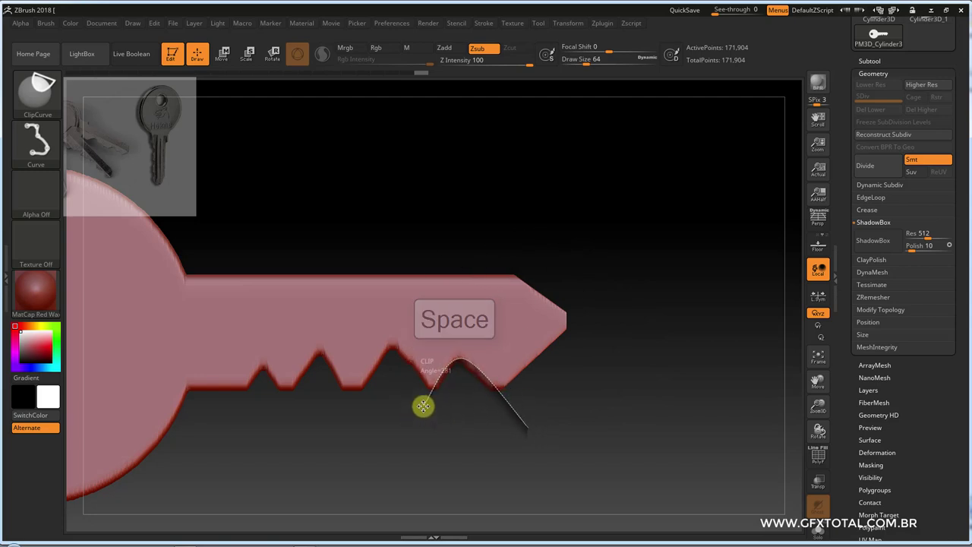
ctrl+shift+drag(422, 408, 401, 342)
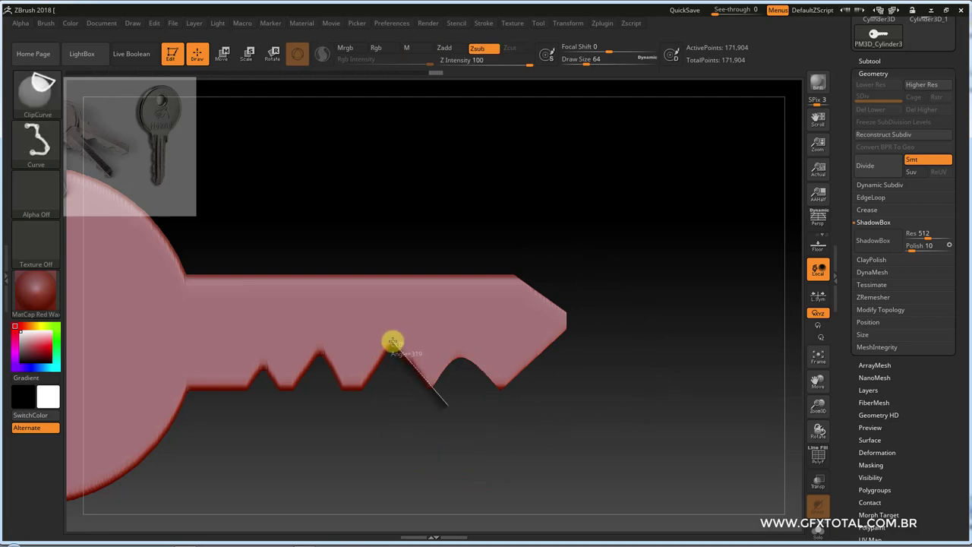
ctrl+shift+drag(386, 347, 353, 393)
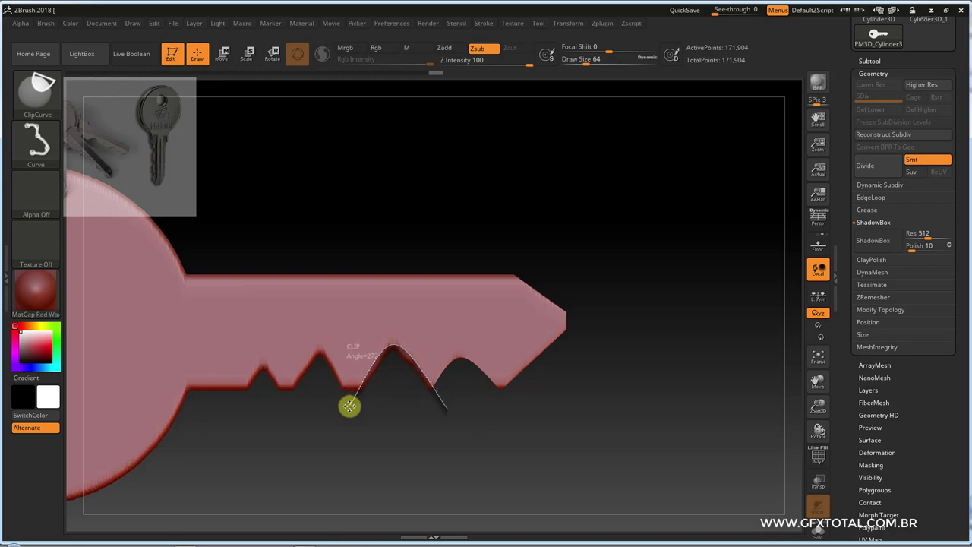
mouse_move(347, 410)
ctrl+shift+mouse_down()
mouse_move(362, 423)
mouse_move(331, 351)
ctrl+shift+mouse_up()
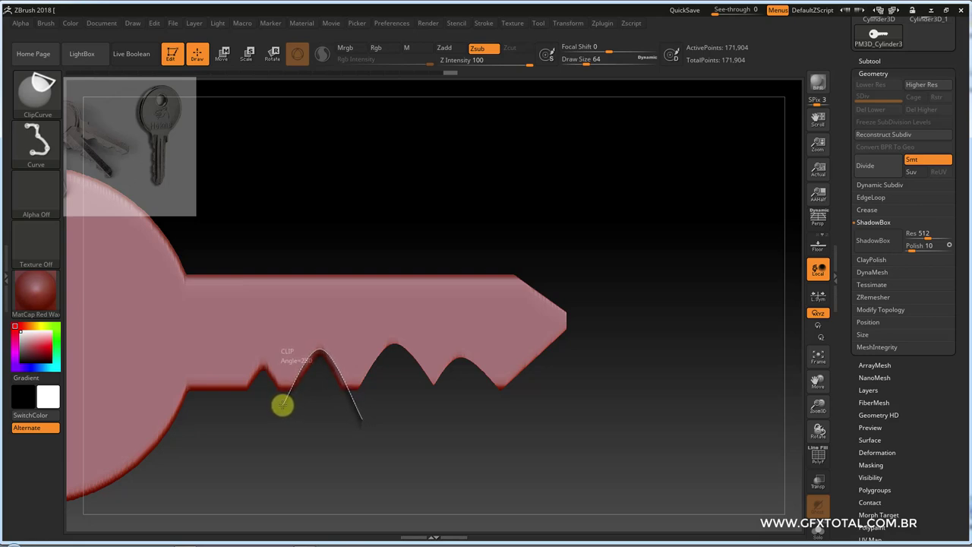
mouse_move(282, 405)
mouse_down()
mouse_move(293, 407)
mouse_move(271, 366)
mouse_up()
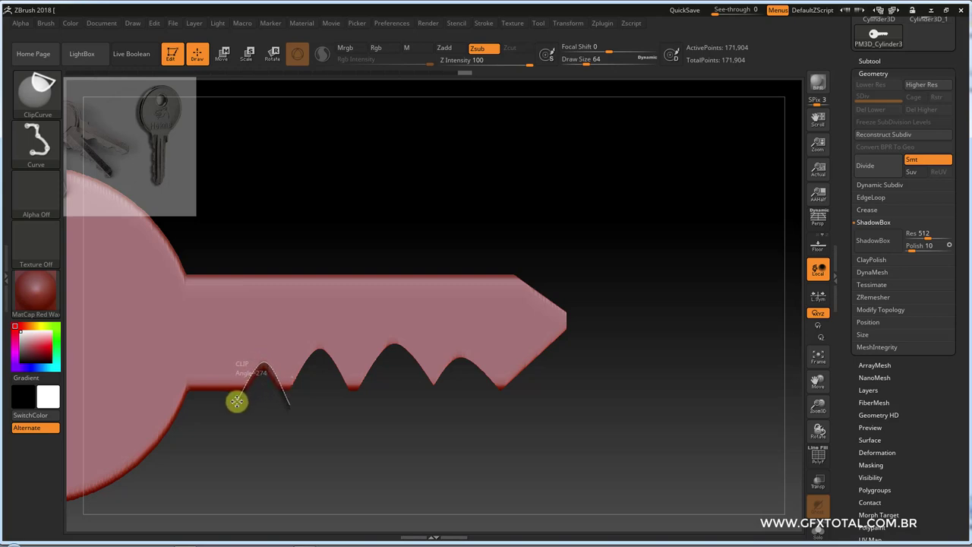
drag(235, 403, 237, 405)
mouse_move(428, 441)
mouse_down()
mouse_move(439, 432)
mouse_move(418, 436)
mouse_move(430, 449)
mouse_move(421, 448)
mouse_up()
mouse_move(547, 398)
alt+mouse_down()
mouse_move(564, 419)
mouse_move(473, 425)
alt+mouse_up()
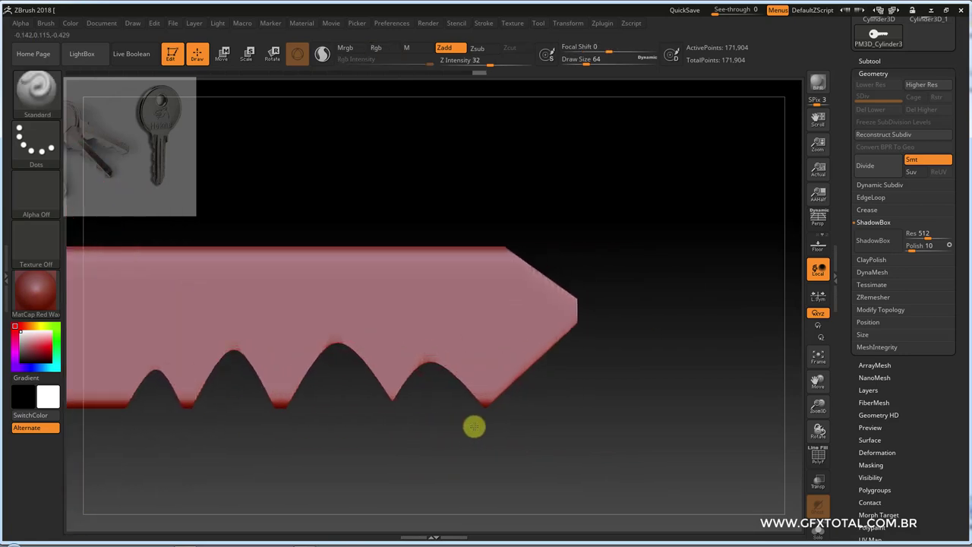
Step: Curve-clip the notch nearest the tip into a smooth rounded scallop
mouse_move(561, 361)
ctrl+shift+mouse_down()
mouse_move(516, 396)
mouse_move(464, 393)
ctrl+shift+mouse_up()
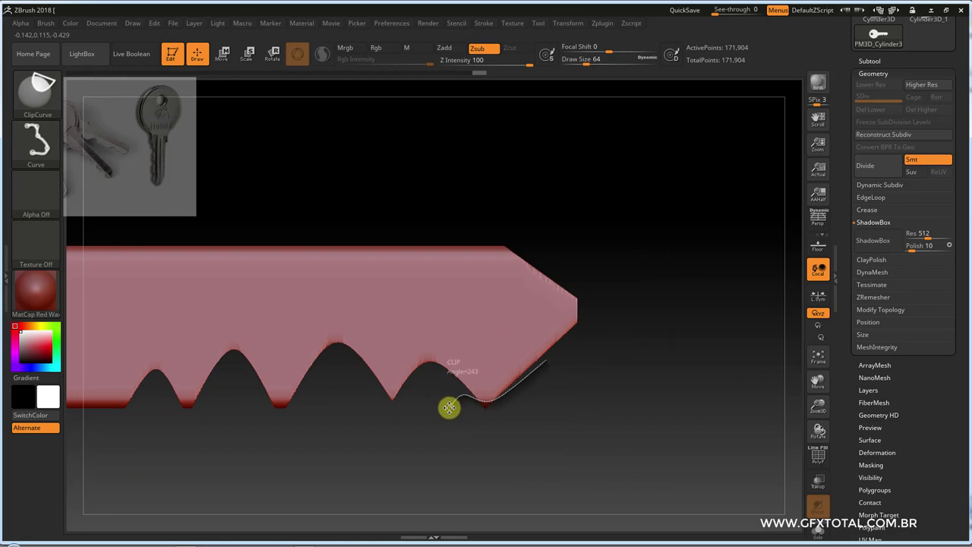
ctrl+shift+drag(449, 408, 444, 407)
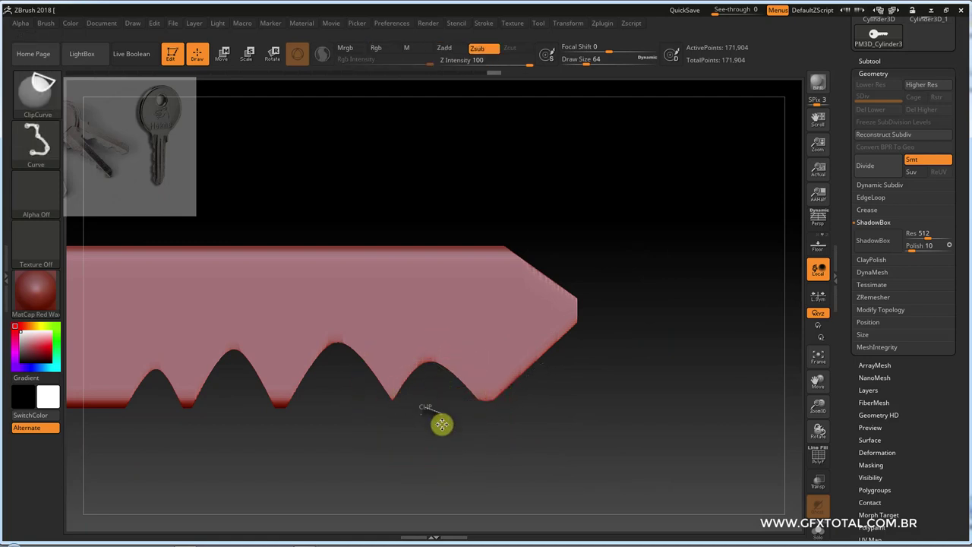
mouse_move(462, 438)
ctrl+shift+mouse_down()
mouse_move(417, 386)
mouse_move(403, 387)
ctrl+shift+mouse_up()
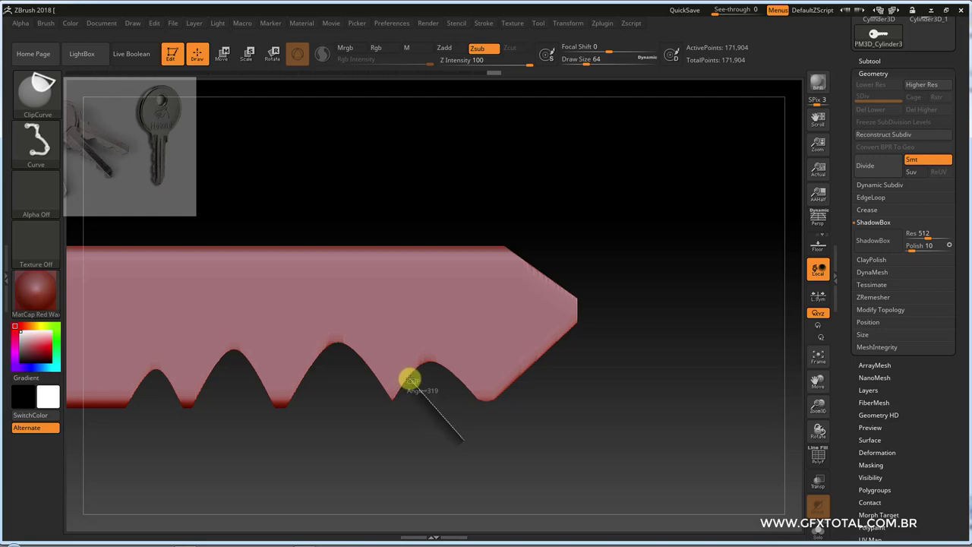
key(alt)
key(alt)
mouse_move(405, 389)
ctrl+shift+mouse_down()
mouse_move(401, 455)
mouse_move(458, 428)
mouse_move(379, 393)
mouse_move(393, 396)
ctrl+shift+mouse_up()
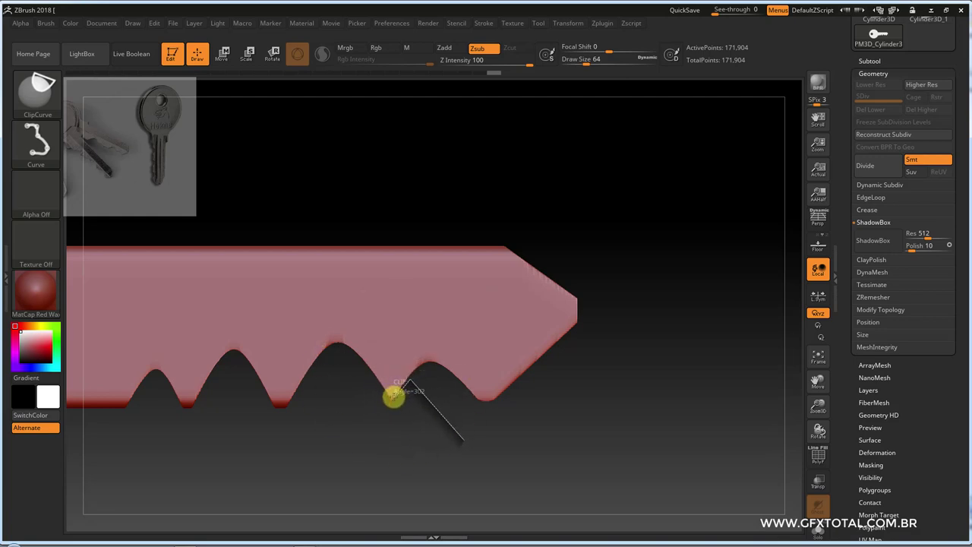
key(alt)
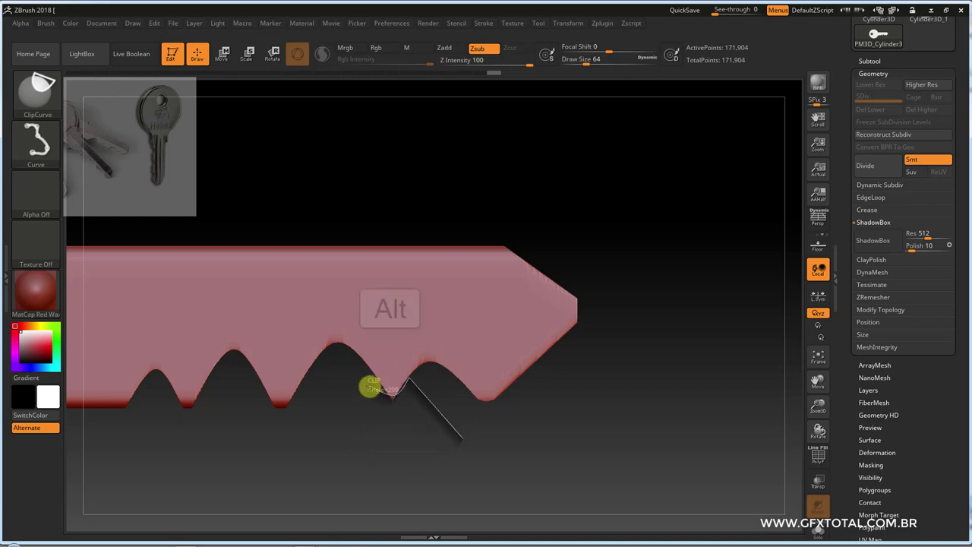
key(alt)
ctrl+shift+drag(369, 387, 313, 447)
Step: Clip the remaining teeth toward the head, including the last tooth, then inspect in 3D
mouse_move(354, 424)
ctrl+shift+mouse_down()
mouse_move(311, 381)
mouse_move(288, 401)
ctrl+shift+mouse_up()
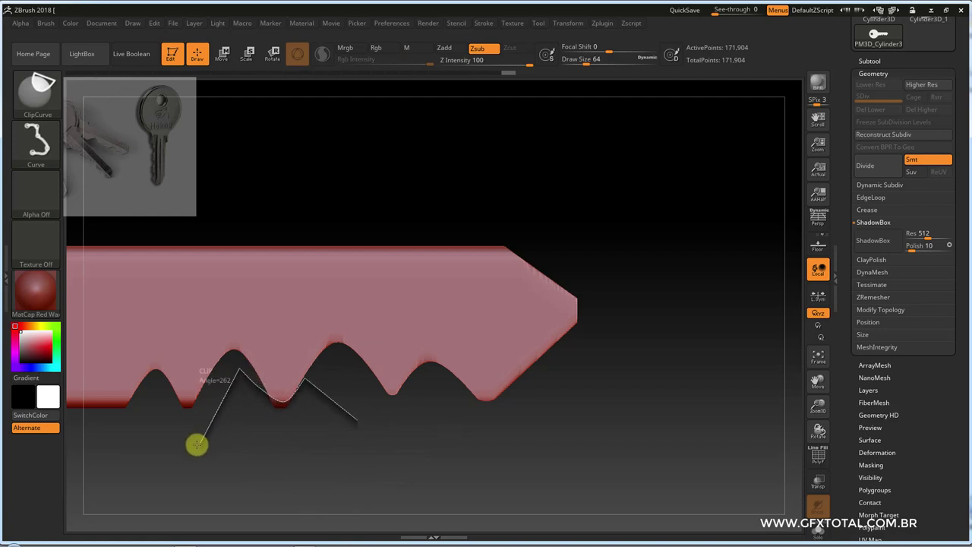
ctrl+shift+drag(240, 370, 195, 443)
key(ctrl+shift)
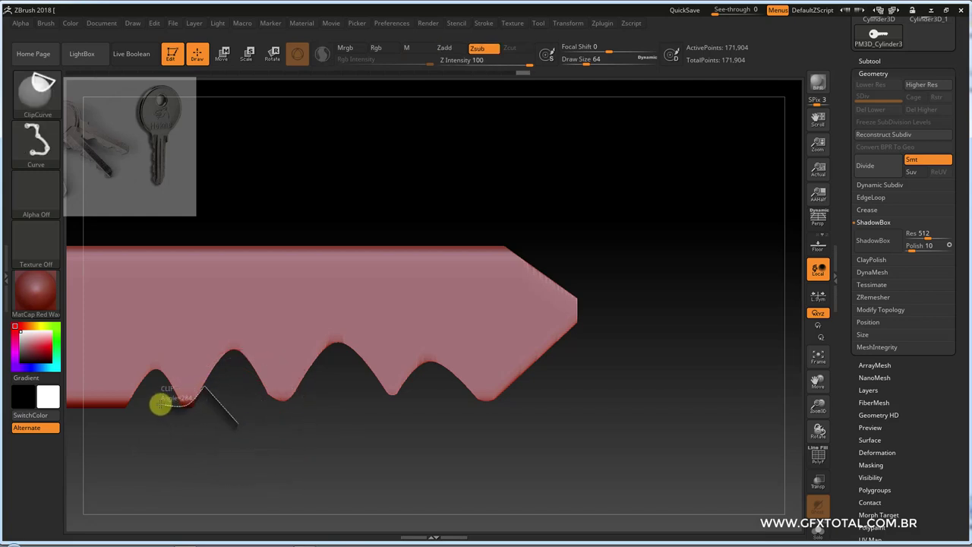
ctrl+shift+drag(160, 405, 173, 403)
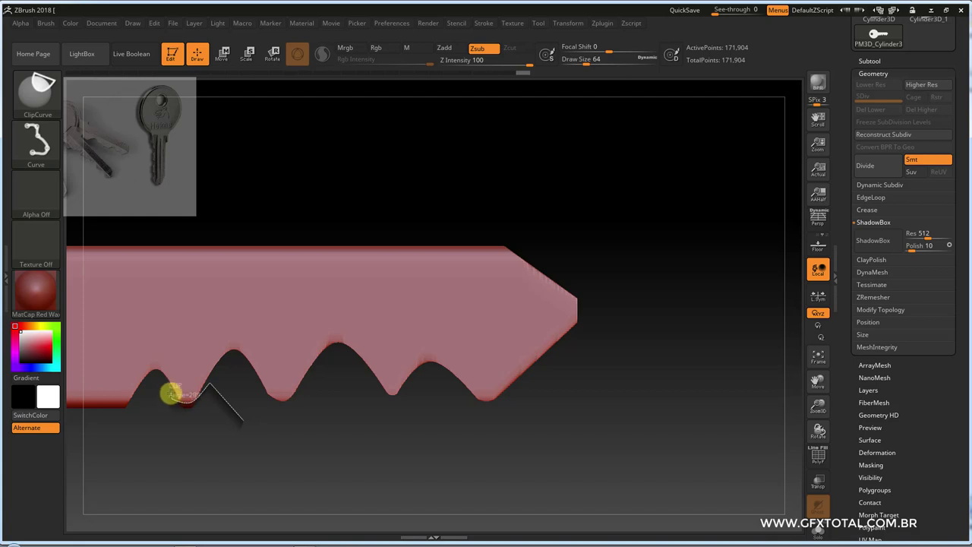
mouse_move(155, 389)
ctrl+shift+mouse_down()
mouse_move(128, 441)
mouse_move(143, 447)
mouse_move(296, 410)
mouse_move(323, 388)
mouse_move(284, 436)
mouse_move(295, 442)
ctrl+shift+mouse_up()
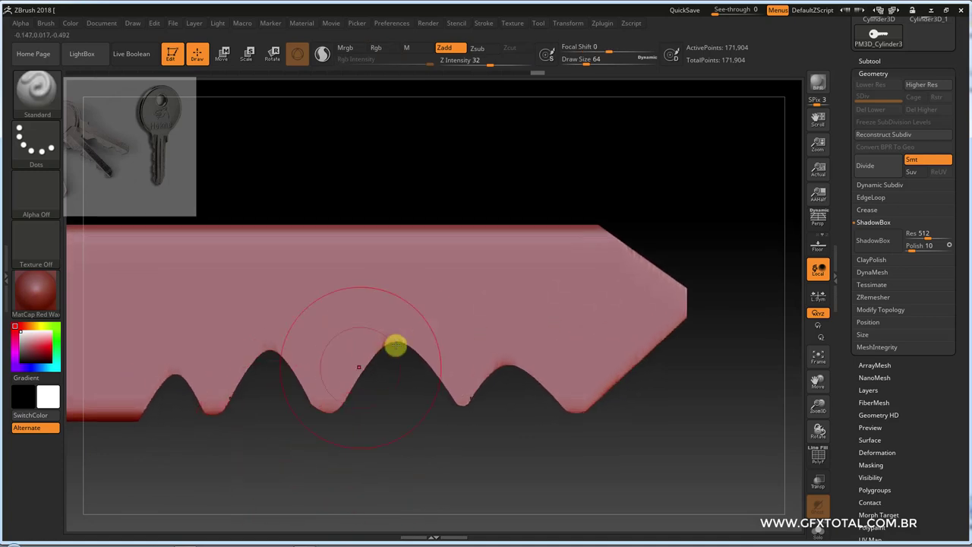
mouse_move(245, 391)
mouse_down()
mouse_move(375, 440)
mouse_move(385, 408)
mouse_move(609, 398)
mouse_move(432, 414)
mouse_up()
mouse_move(666, 258)
mouse_down()
mouse_move(660, 305)
mouse_move(346, 334)
mouse_up()
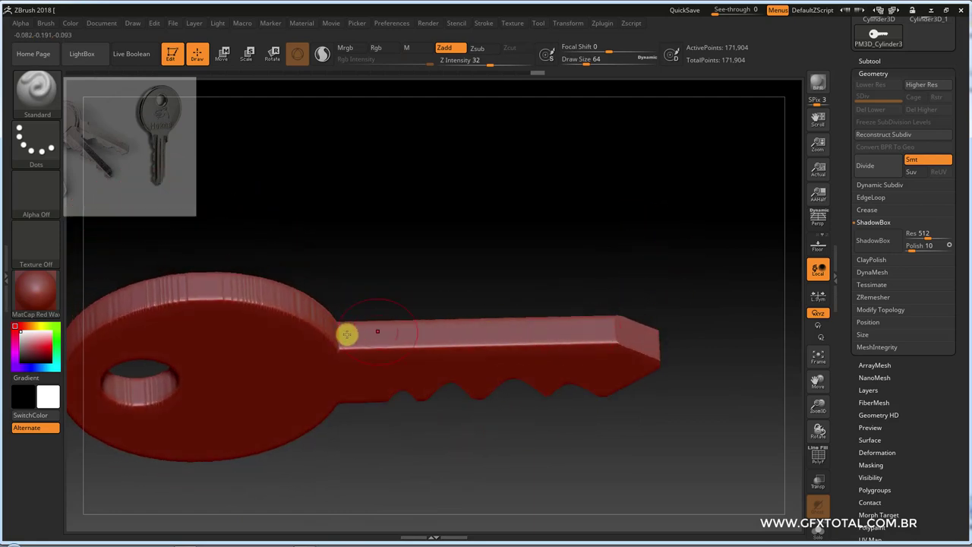
Step: Mask a circle over the key head with MaskPerfectCircle
mouse_move(503, 280)
mouse_down()
mouse_move(503, 228)
mouse_move(508, 276)
mouse_move(378, 284)
mouse_move(318, 224)
mouse_move(243, 341)
mouse_move(455, 221)
mouse_move(479, 271)
mouse_up()
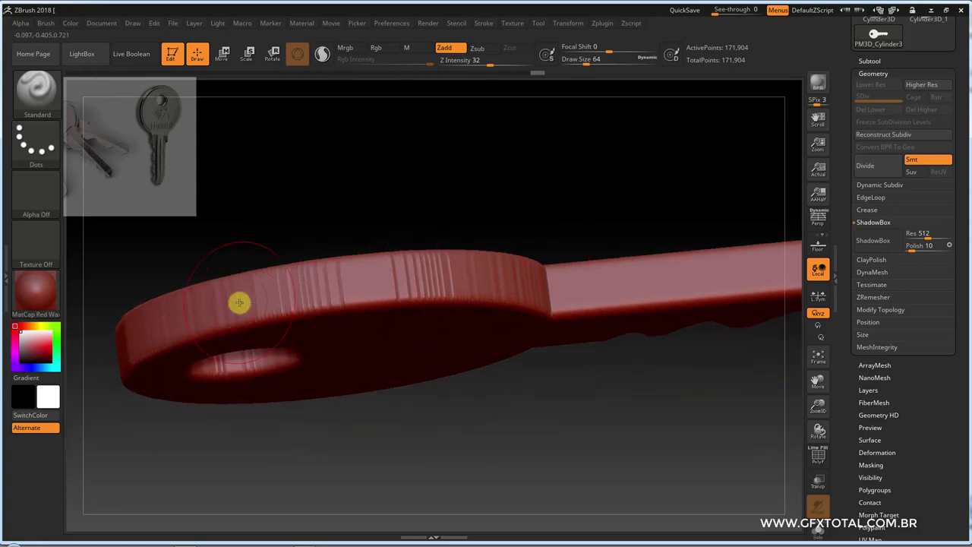
mouse_move(471, 480)
mouse_down()
mouse_move(462, 418)
mouse_move(584, 393)
mouse_move(599, 468)
mouse_up()
mouse_move(658, 457)
mouse_down()
mouse_move(645, 430)
mouse_move(430, 354)
mouse_up()
key(ctrl+shift)
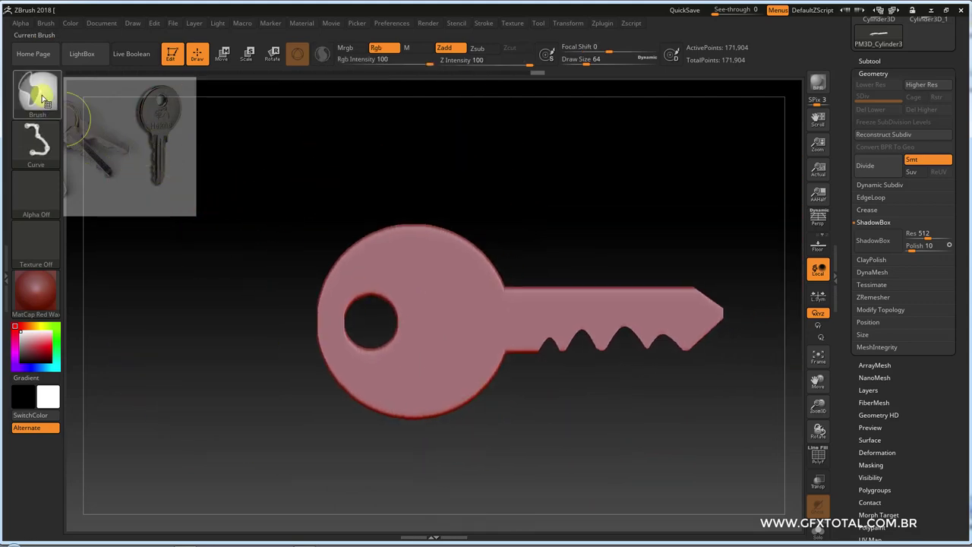
click(46, 118)
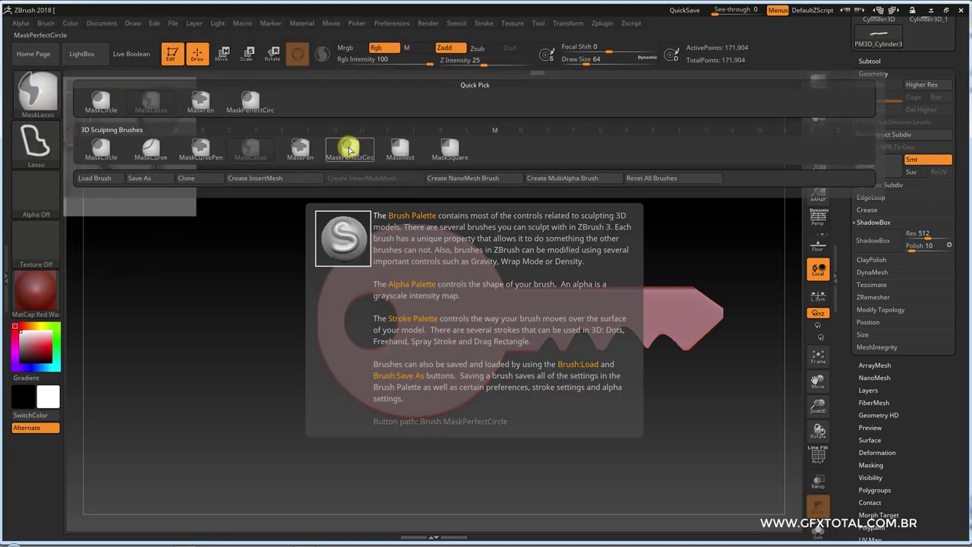
click(348, 148)
drag(356, 382, 489, 447)
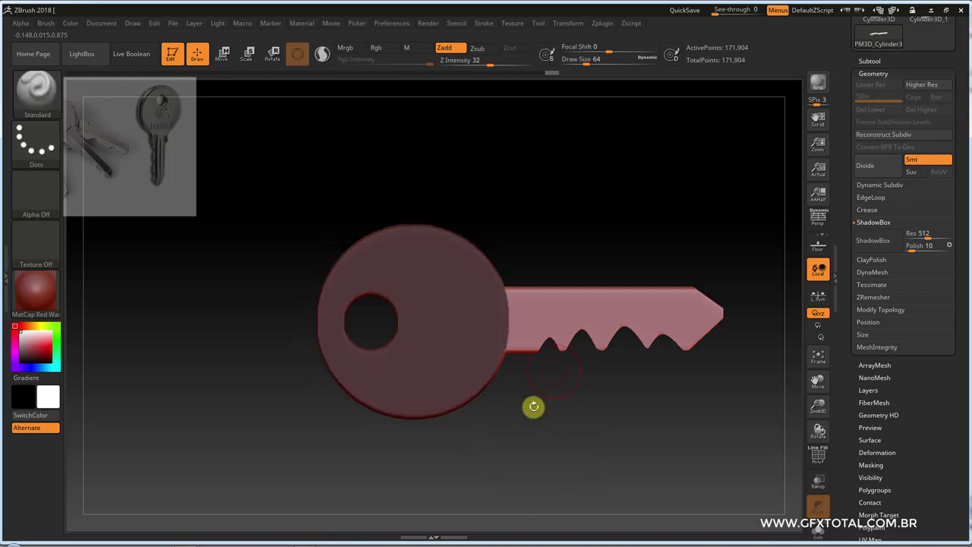
Step: Refine the head mask with a MaskLasso stroke around the round head
mouse_move(587, 448)
mouse_down()
mouse_move(551, 399)
mouse_move(569, 417)
mouse_move(491, 380)
mouse_move(540, 428)
mouse_up()
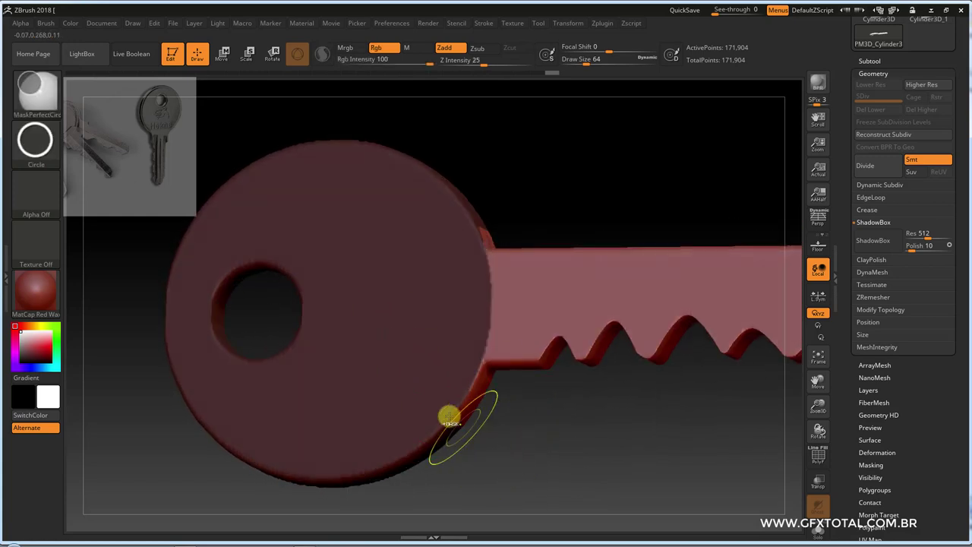
ctrl+click(37, 86)
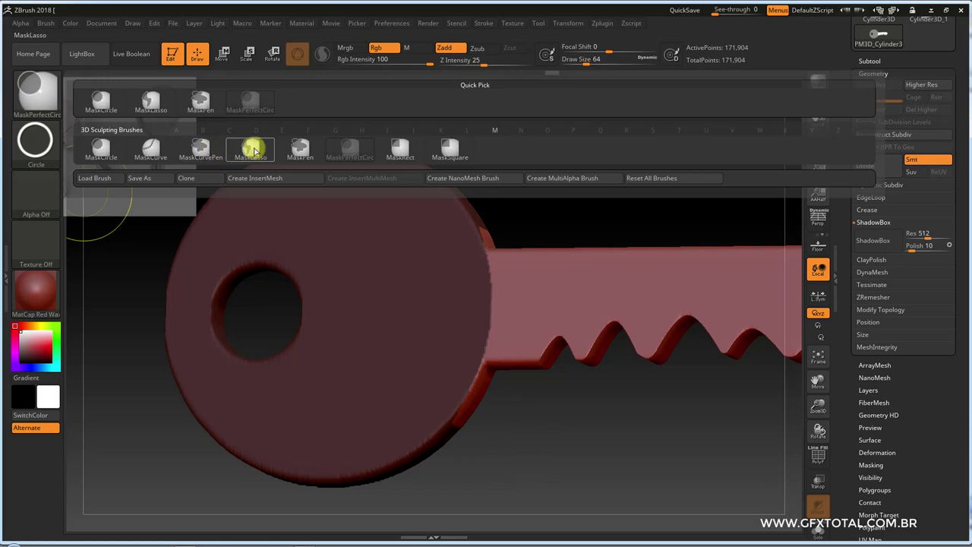
click(251, 147)
shift+drag(511, 416, 521, 423)
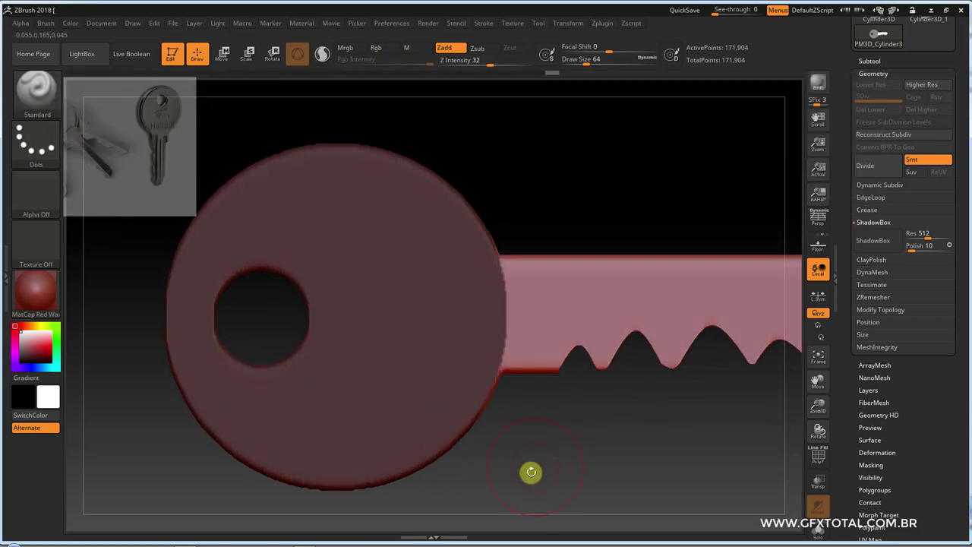
ctrl+drag(495, 366, 423, 462)
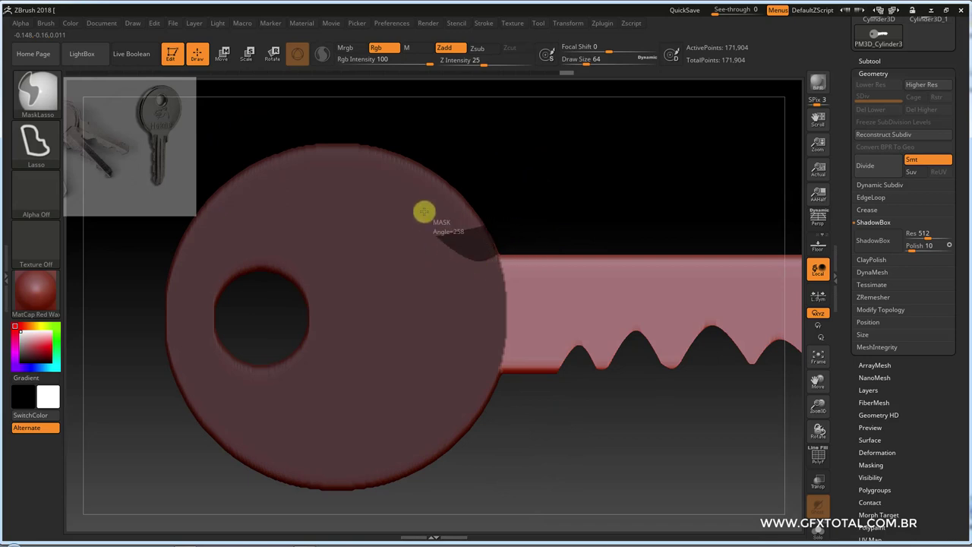
Step: Invert the mask so the shaft is masked and the head is free
shift+drag(614, 175, 604, 201)
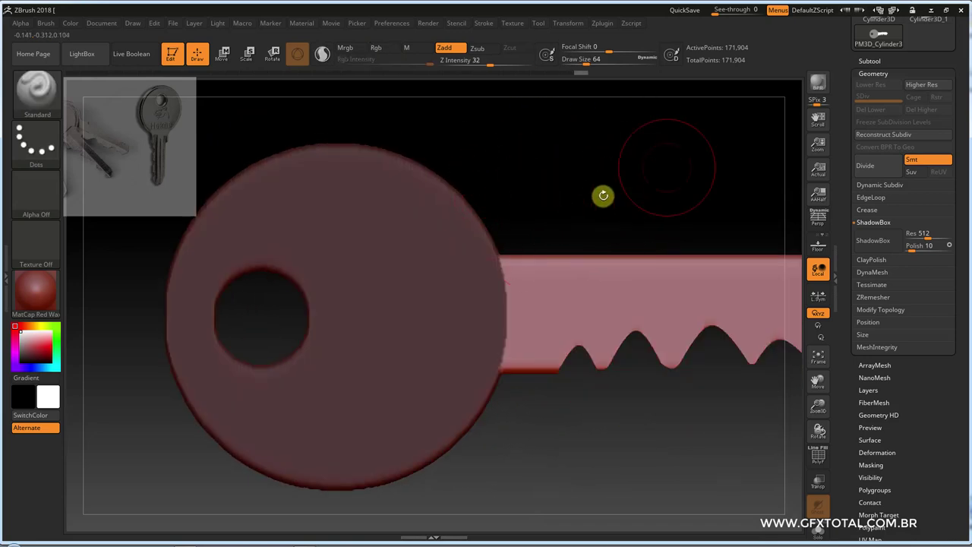
drag(688, 171, 701, 178)
key(ctrl)
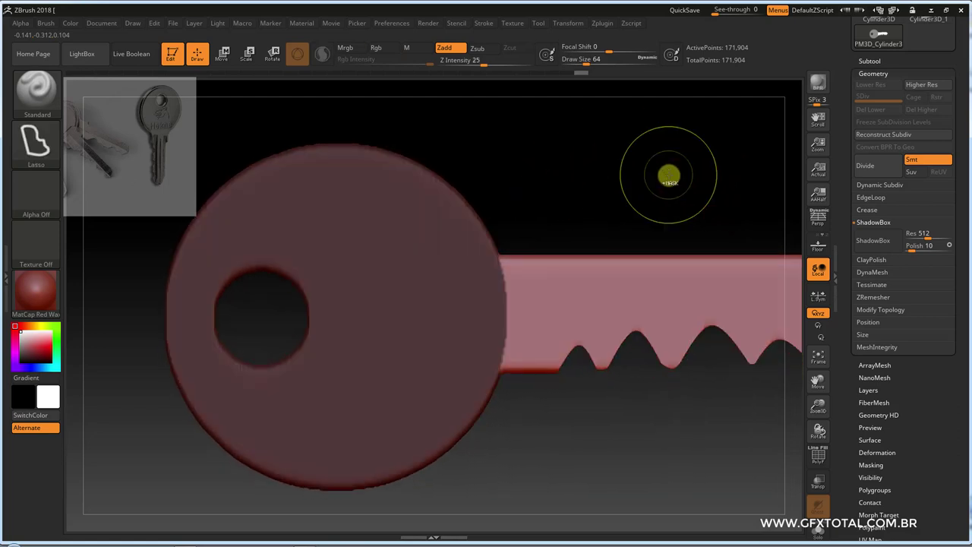
ctrl+click(651, 168)
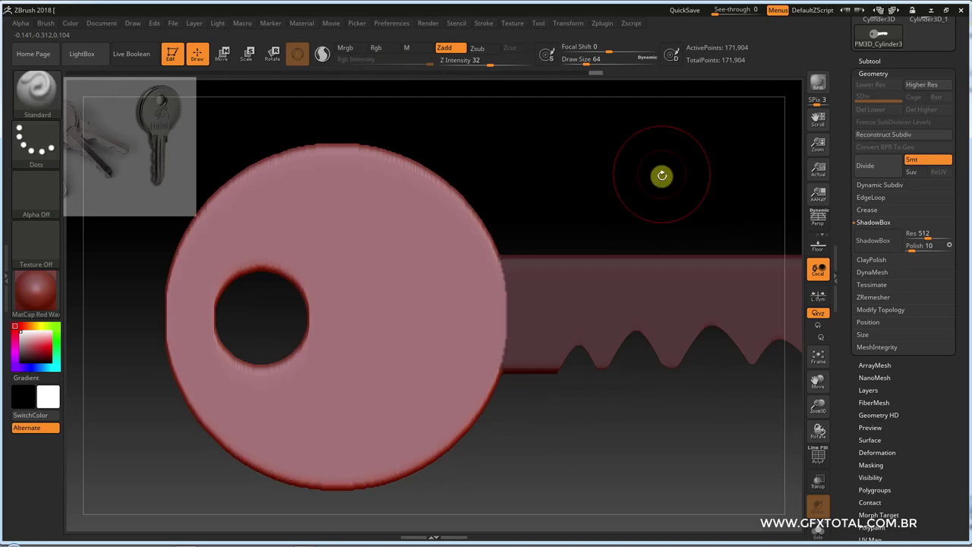
shift+drag(662, 175, 639, 226)
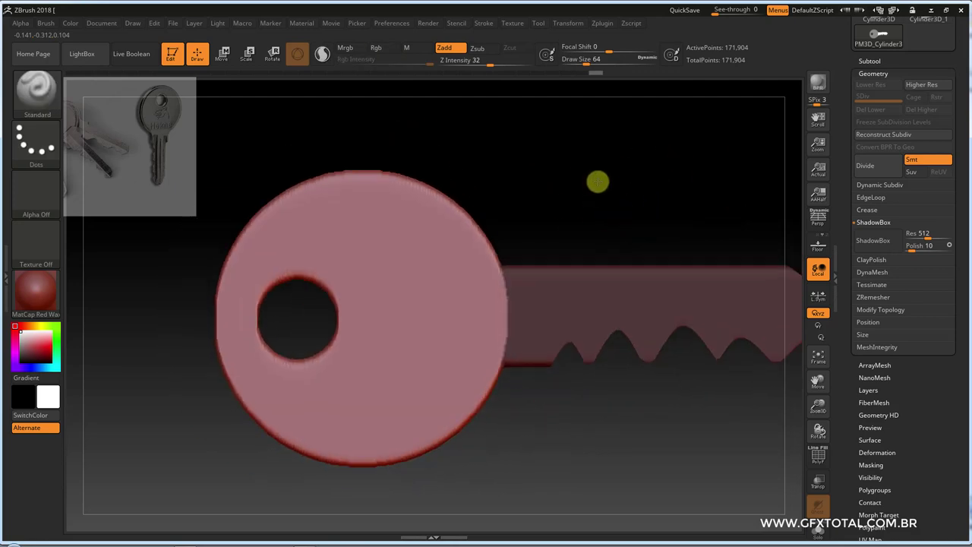
key(ctrl+shift)
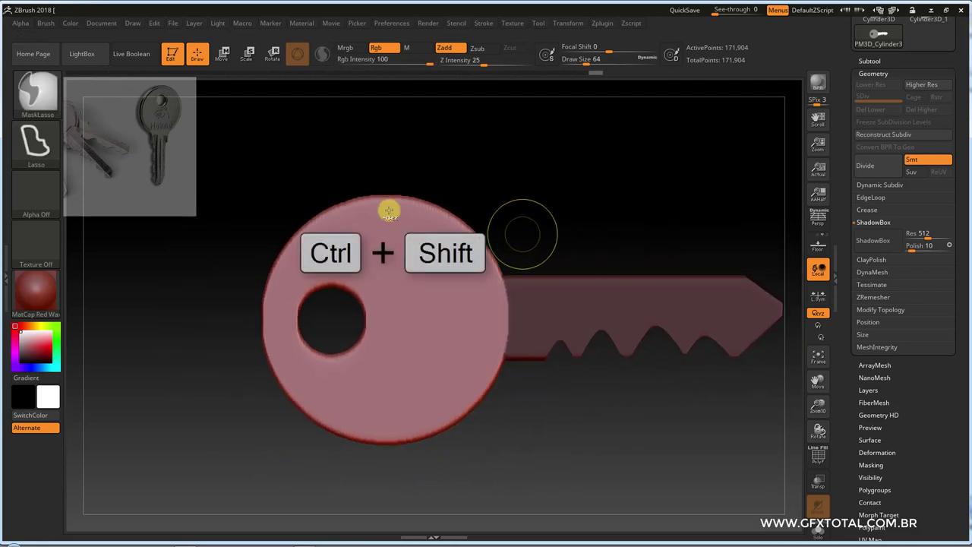
Step: Trim the key head into a clean circle with ClipCircleCenter
ctrl+shift+click(47, 95)
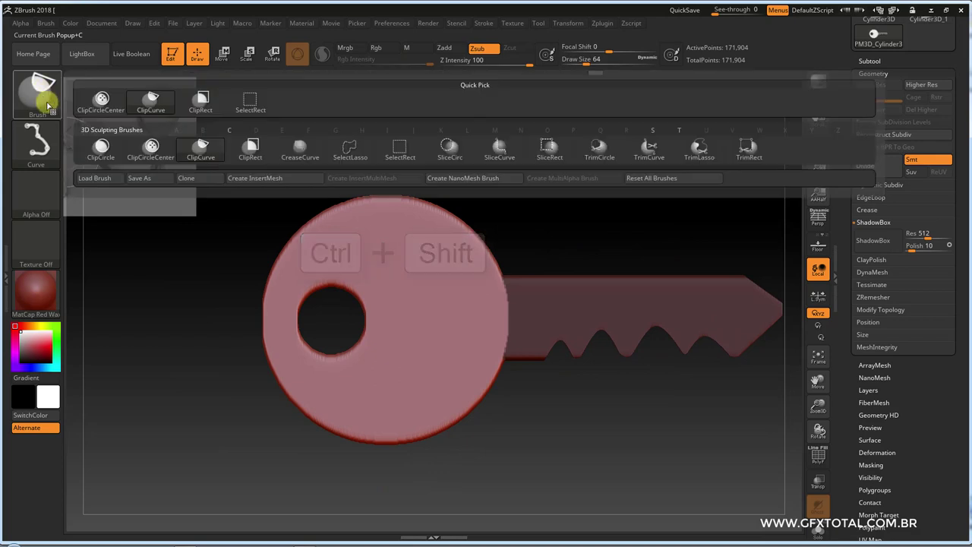
click(152, 148)
key(ctrl+shift)
ctrl+shift+drag(576, 245, 509, 414)
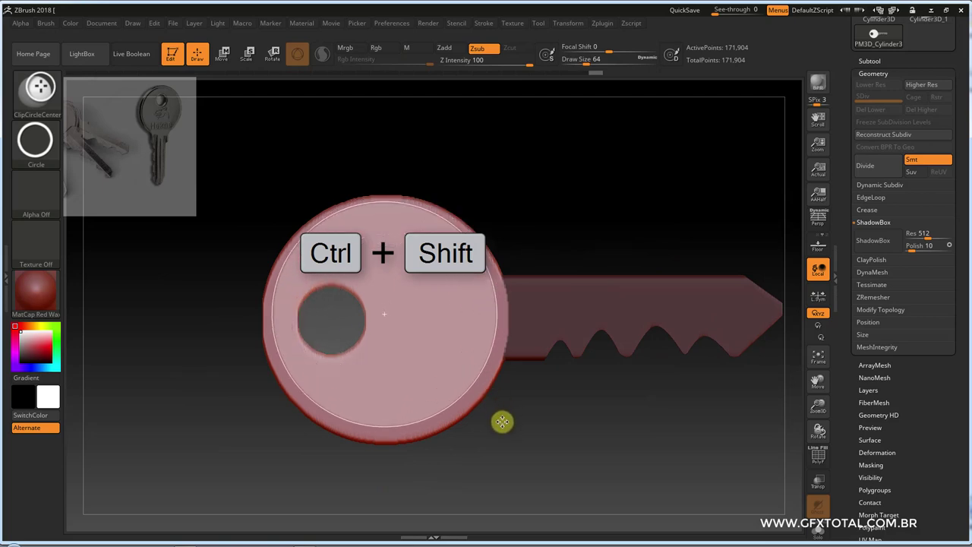
ctrl+shift+drag(509, 413, 514, 429)
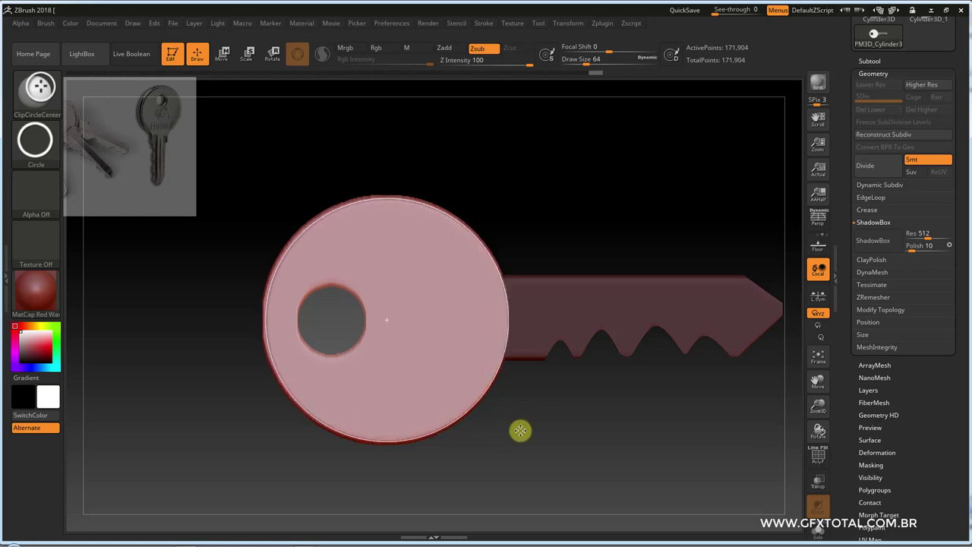
mouse_move(520, 431)
ctrl+shift+mouse_down()
mouse_move(600, 443)
mouse_move(612, 495)
mouse_move(588, 454)
ctrl+shift+mouse_up()
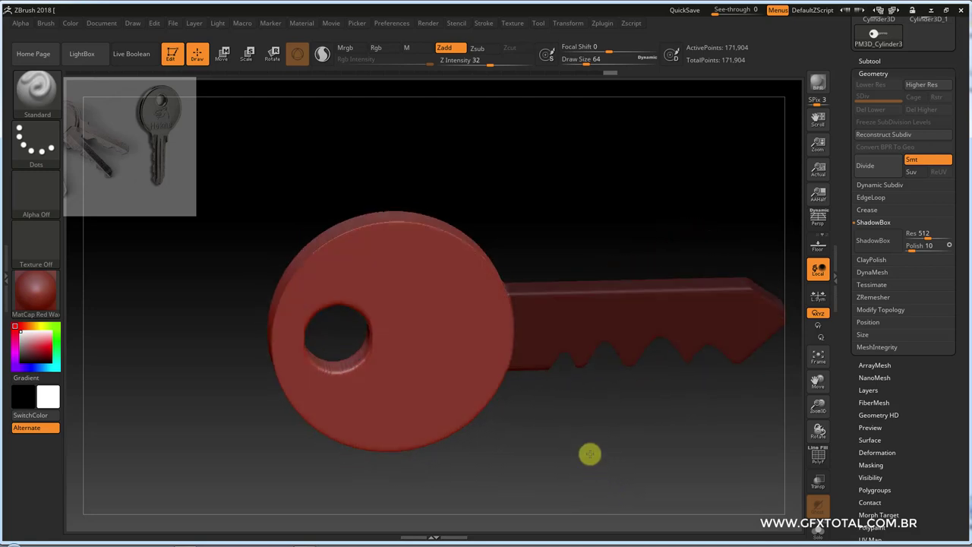
Step: Cut a round hole through the head with an inverted clip circle
mouse_move(564, 420)
ctrl+shift+mouse_down()
mouse_move(525, 437)
mouse_move(366, 357)
ctrl+shift+mouse_up()
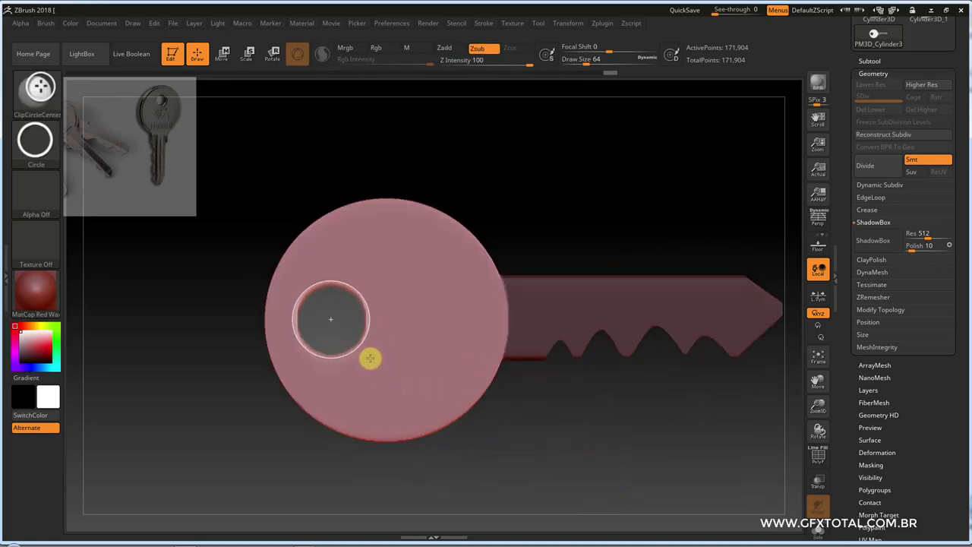
ctrl+alt+shift+drag(370, 358, 369, 360)
mouse_move(619, 423)
mouse_down()
mouse_move(649, 440)
mouse_move(595, 427)
mouse_move(625, 426)
mouse_move(636, 454)
mouse_up()
Step: Invert the mask to free the shaft and clip its top edge straight with ClipCurve
key(ctrl)
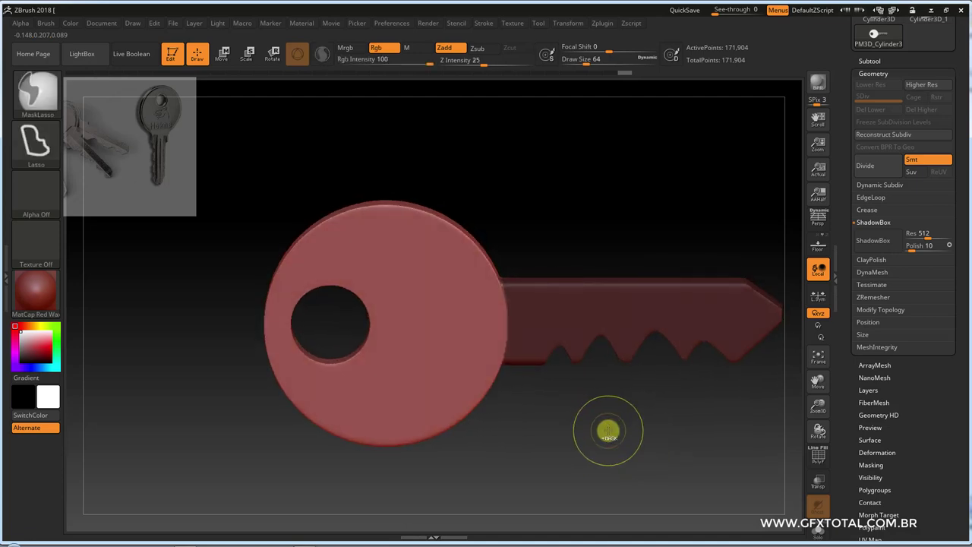
ctrl+click(635, 450)
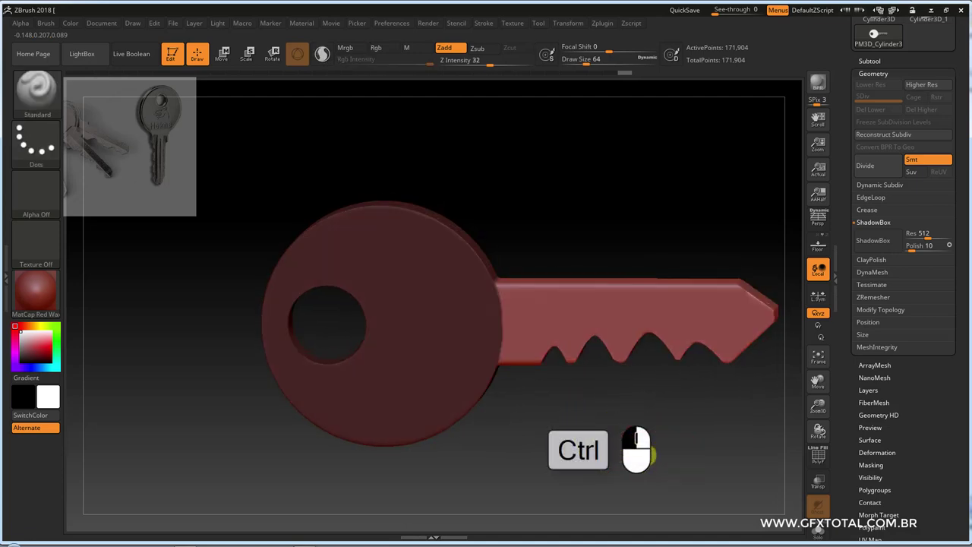
ctrl+click(267, 184)
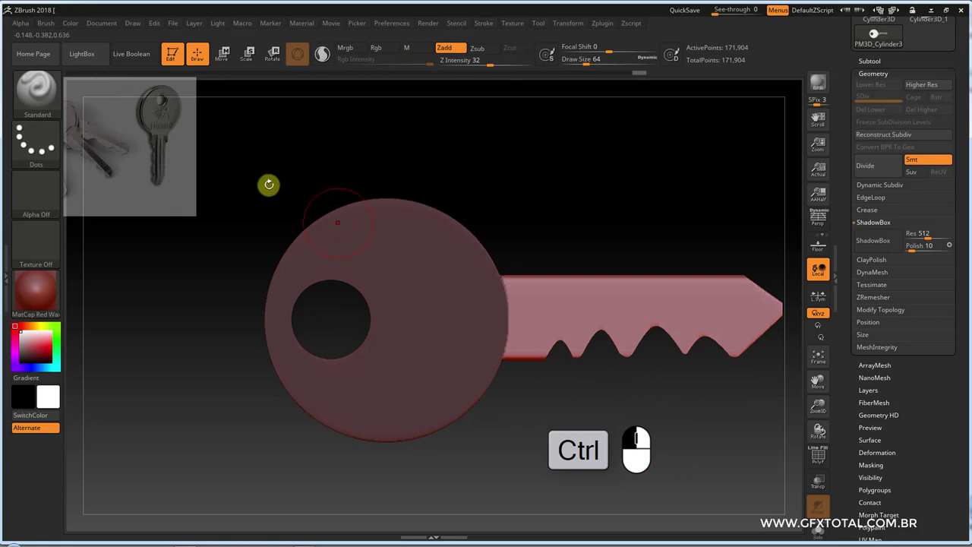
ctrl+shift+click(45, 104)
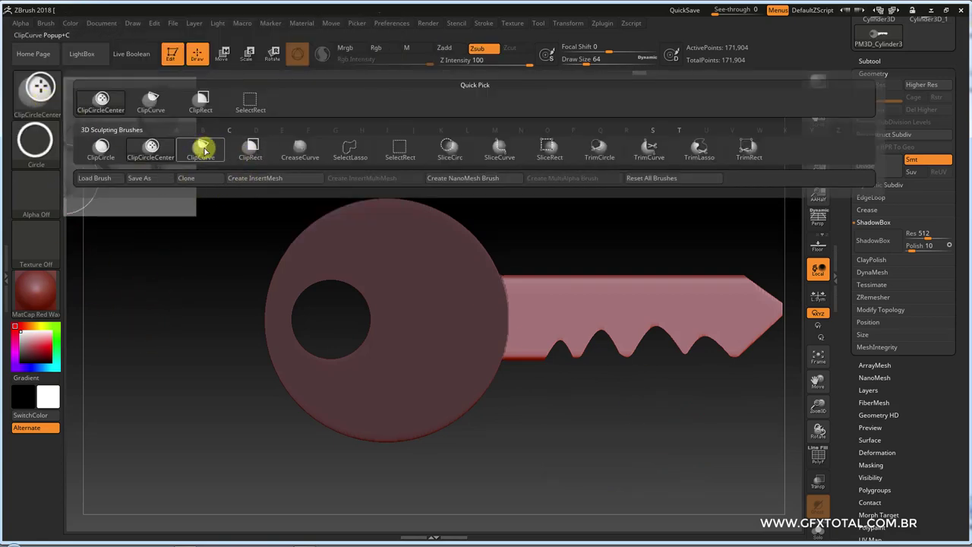
click(204, 150)
ctrl+shift+drag(453, 163, 494, 257)
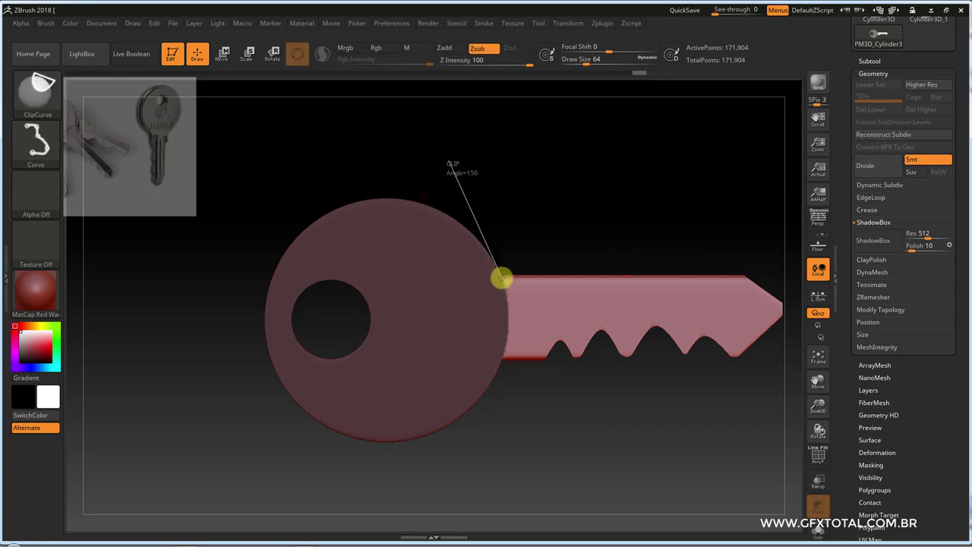
key(alt)
ctrl+shift+drag(502, 279, 766, 278)
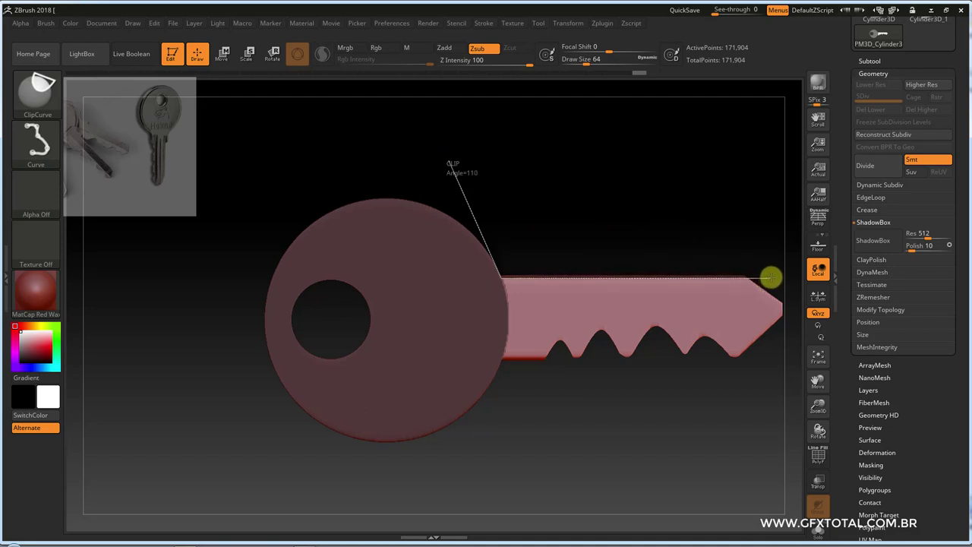
mouse_move(771, 277)
ctrl+shift+mouse_down()
mouse_move(747, 211)
mouse_move(752, 291)
ctrl+shift+mouse_up()
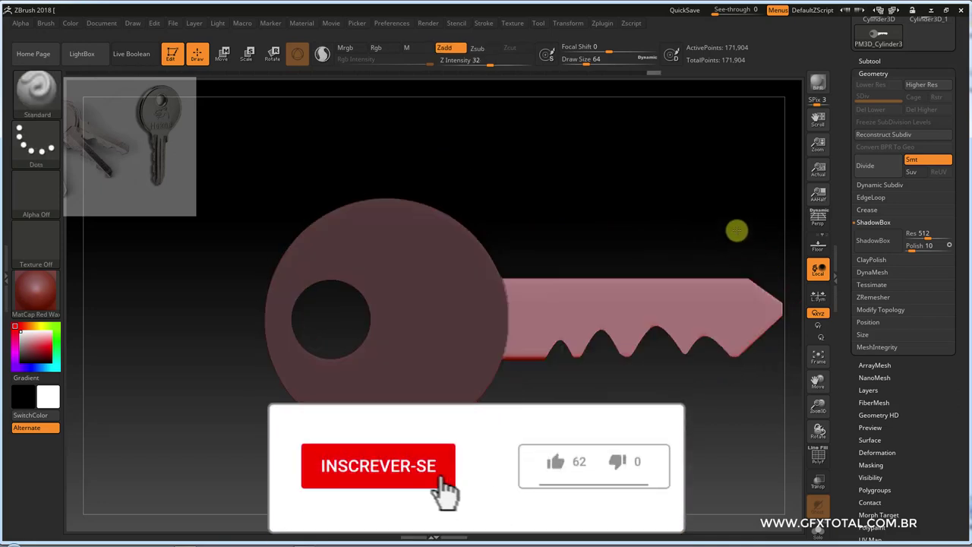
mouse_move(738, 228)
alt+mouse_down()
mouse_move(577, 211)
mouse_move(618, 230)
mouse_move(453, 373)
mouse_move(398, 372)
mouse_move(519, 376)
mouse_move(554, 364)
mouse_move(490, 365)
mouse_move(516, 311)
mouse_move(456, 312)
mouse_move(409, 380)
mouse_move(411, 369)
alt+mouse_up()
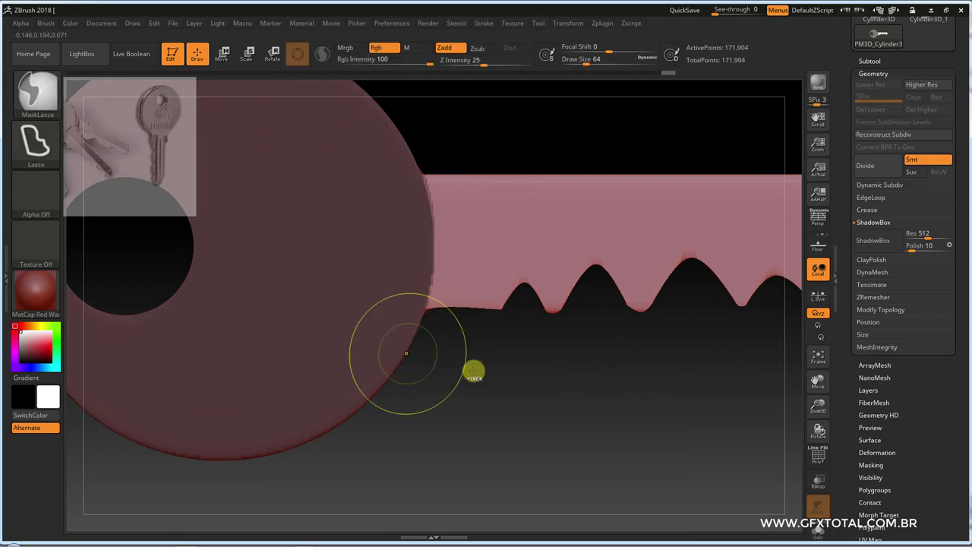
Step: Straight-clip the shaft's lower edge beside the head
ctrl+shift+drag(567, 418, 515, 310)
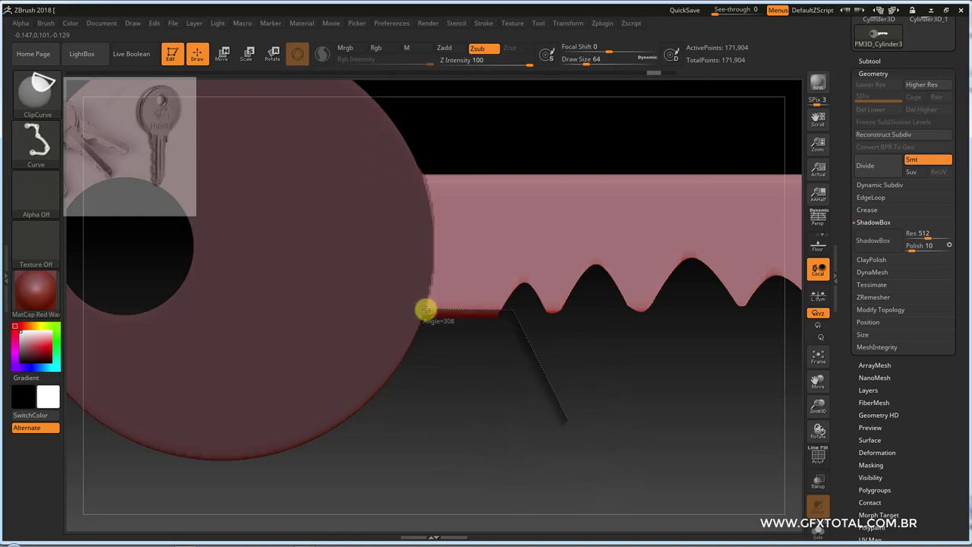
ctrl+shift+drag(393, 408, 393, 408)
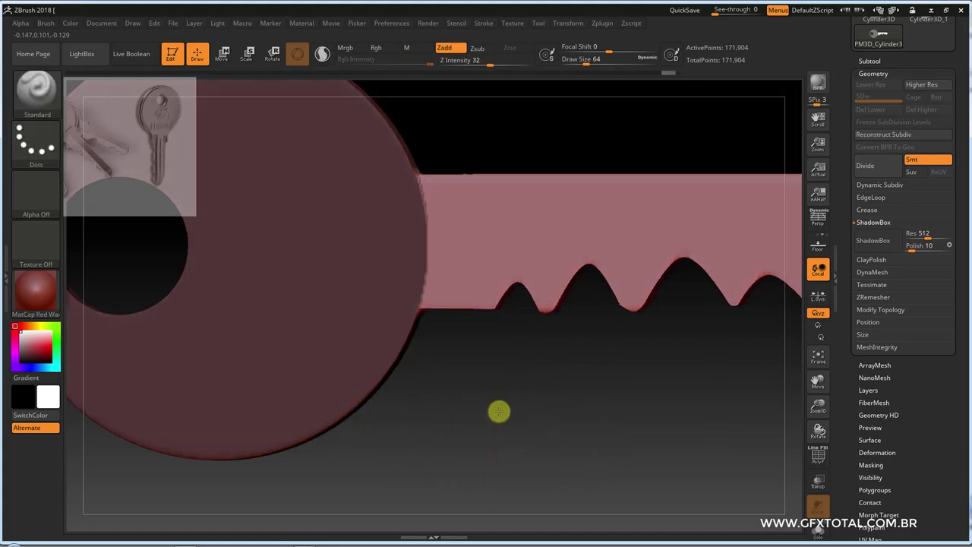
mouse_move(499, 410)
mouse_down()
mouse_move(502, 358)
mouse_move(498, 401)
mouse_up()
mouse_move(541, 434)
mouse_down()
mouse_move(582, 445)
mouse_move(623, 432)
mouse_up()
alt+drag(592, 298, 549, 344)
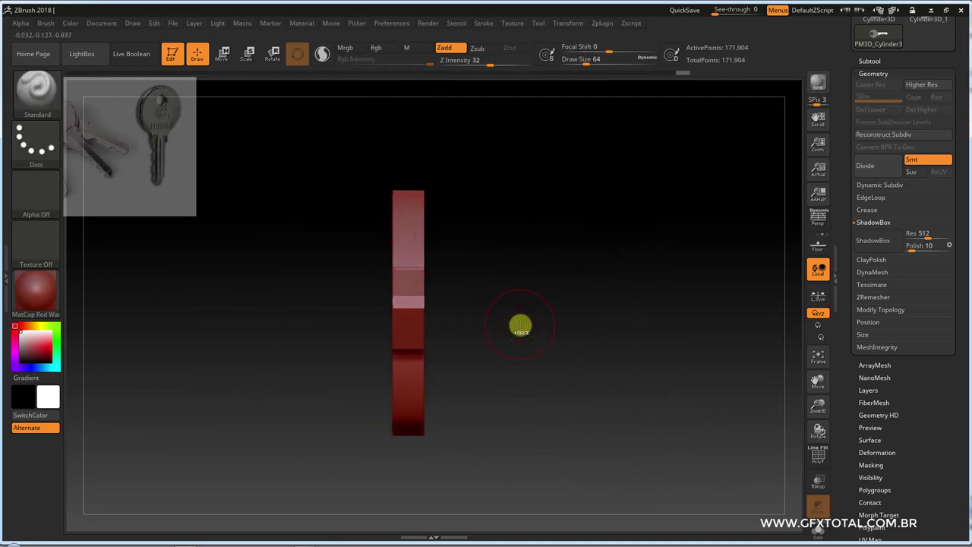
Step: Flatten the side-on key profile with a ClipRect rectangle clip
ctrl+shift+click(51, 97)
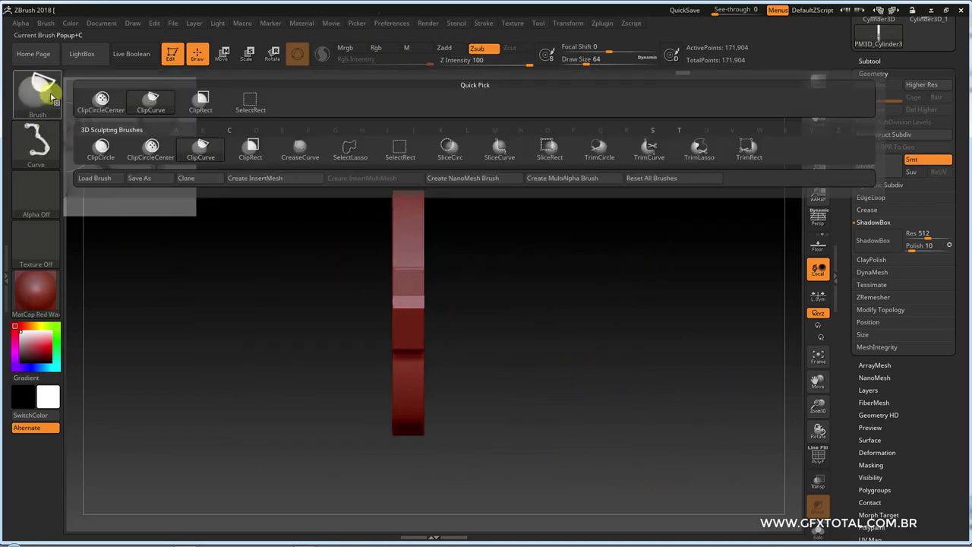
click(253, 152)
mouse_move(458, 189)
mouse_down()
mouse_move(501, 375)
mouse_move(428, 371)
mouse_move(423, 437)
mouse_move(555, 373)
mouse_move(562, 397)
mouse_move(585, 374)
mouse_move(563, 402)
mouse_up()
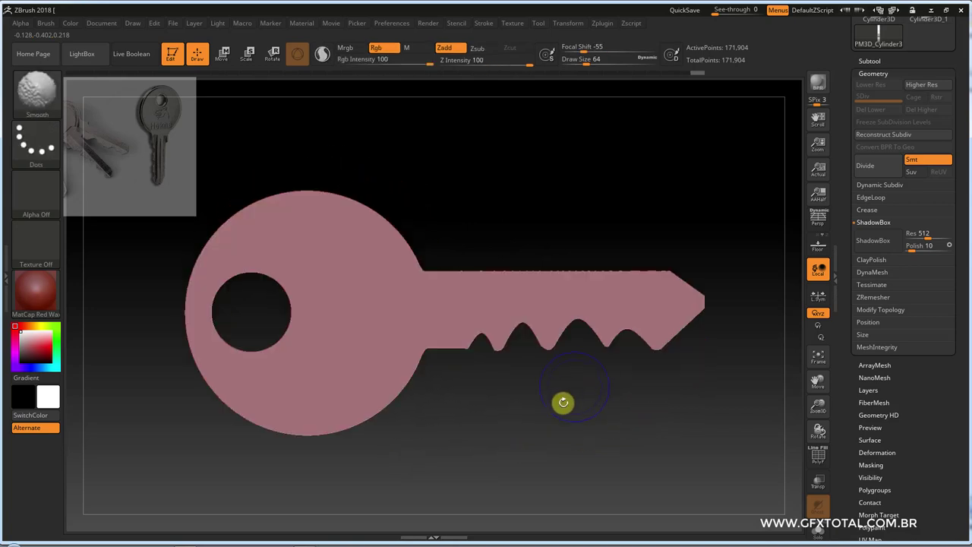
Step: Apply the MatCap Metal03 material to the key and tilt it to inspect
click(38, 296)
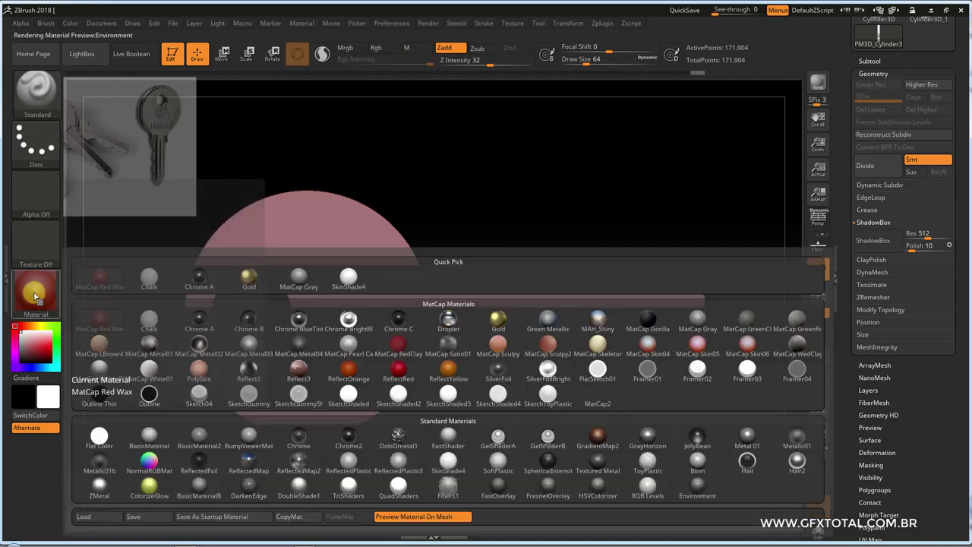
click(247, 345)
mouse_move(571, 206)
mouse_down()
mouse_move(558, 256)
mouse_move(551, 236)
mouse_move(592, 235)
mouse_move(560, 312)
mouse_move(504, 301)
mouse_move(562, 291)
mouse_move(579, 208)
mouse_move(567, 234)
mouse_move(565, 432)
mouse_move(584, 469)
mouse_move(605, 367)
mouse_move(603, 414)
mouse_up()
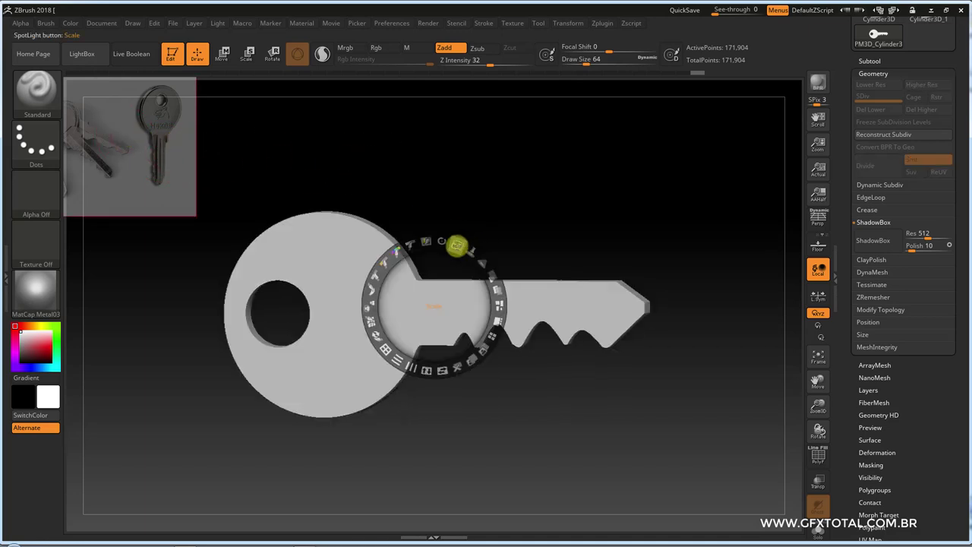
Step: Move and enlarge the keys reference photo over the model to compare shapes
drag(139, 154, 490, 335)
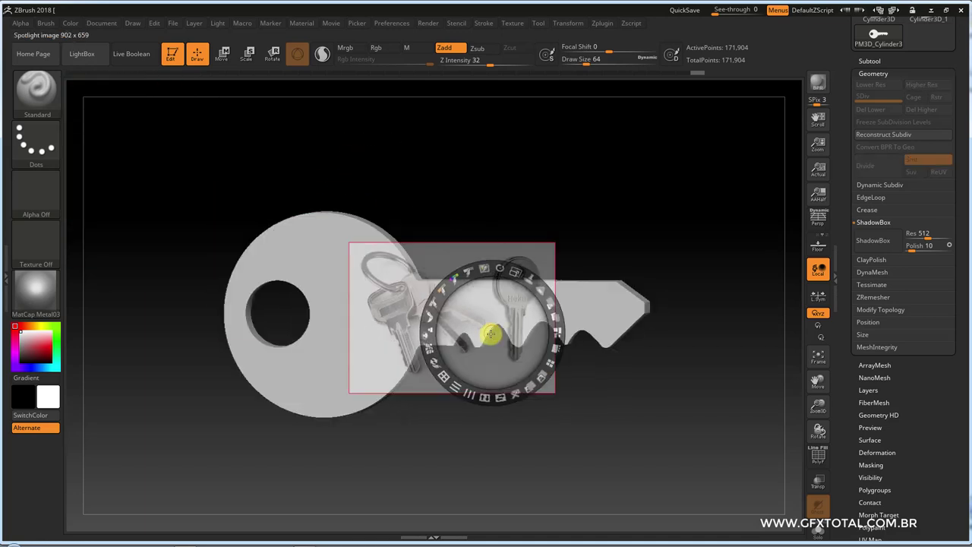
mouse_move(503, 282)
mouse_down()
mouse_move(575, 331)
mouse_move(581, 279)
mouse_up()
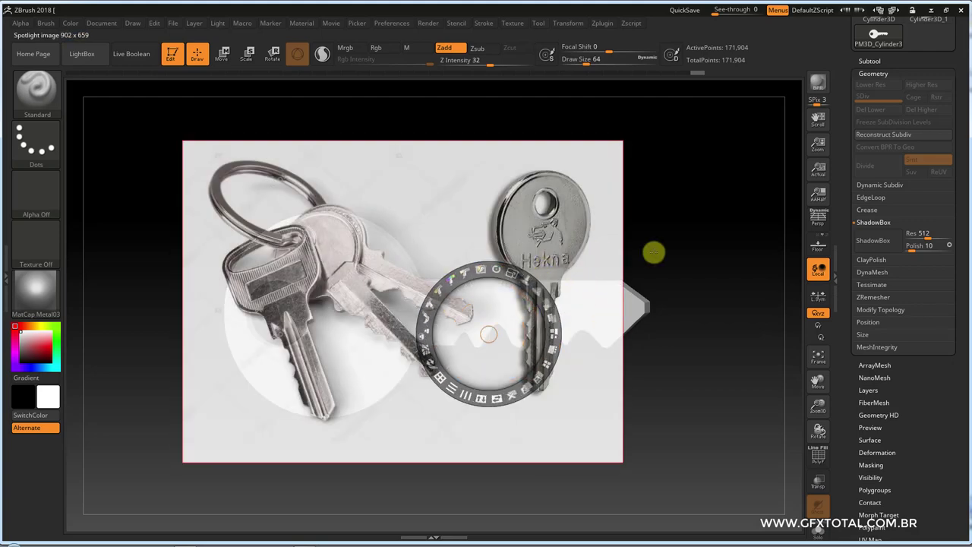
key(z)
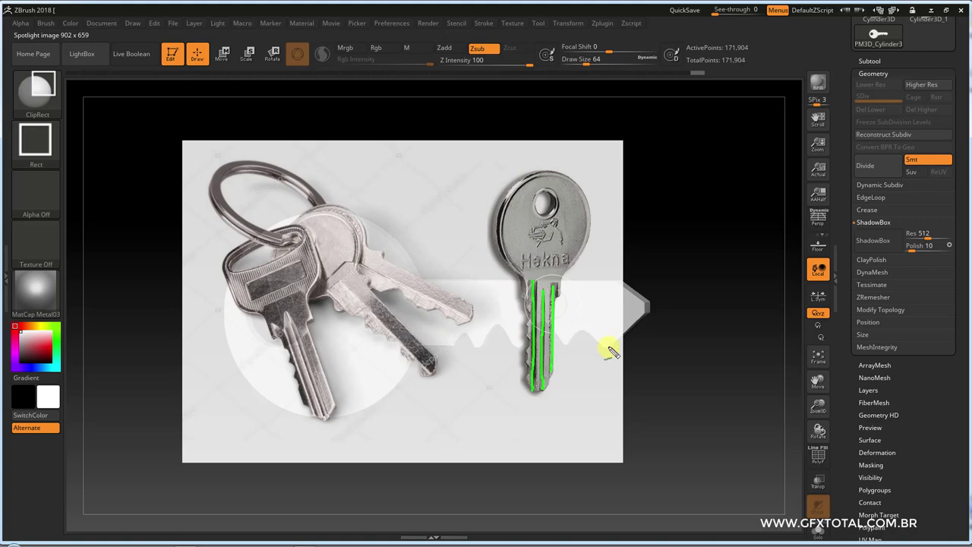
key(ctrl+shift)
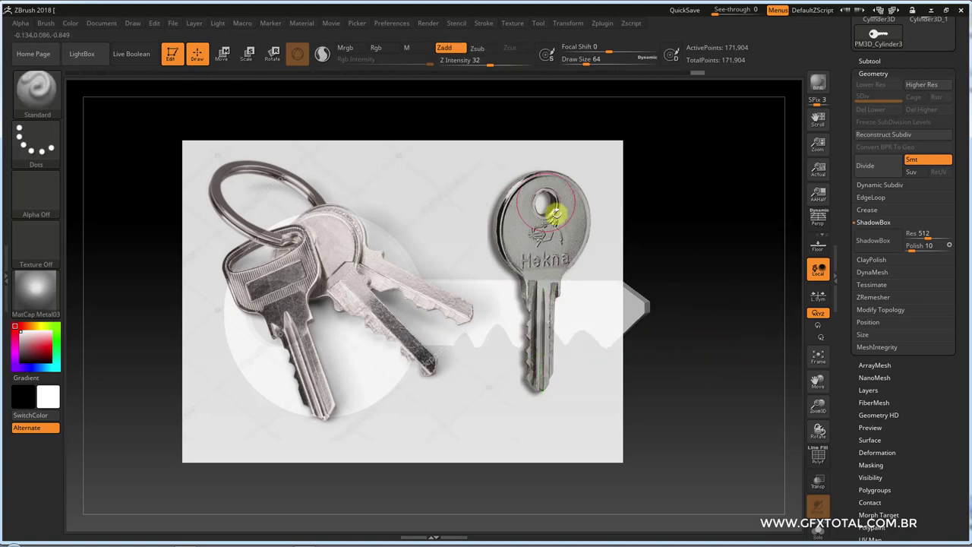
Step: Shrink the reference photo back to the top-left corner and lower its opacity
key(shift+z)
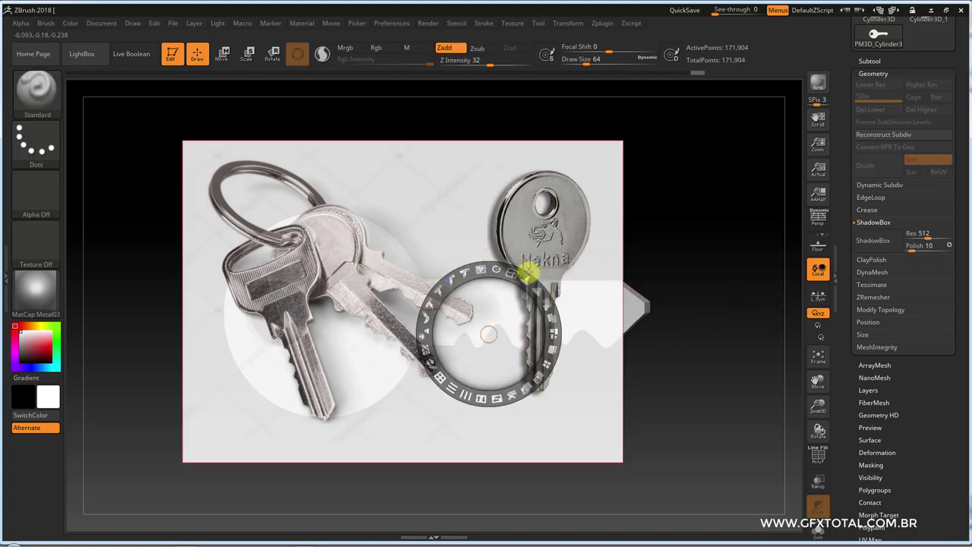
drag(528, 273, 449, 261)
drag(473, 304, 190, 138)
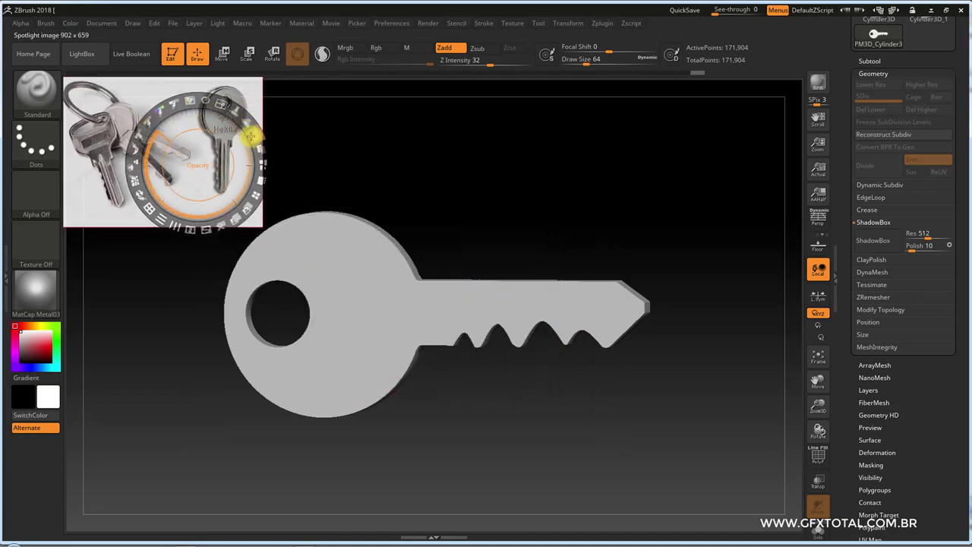
drag(251, 137, 228, 119)
click(578, 197)
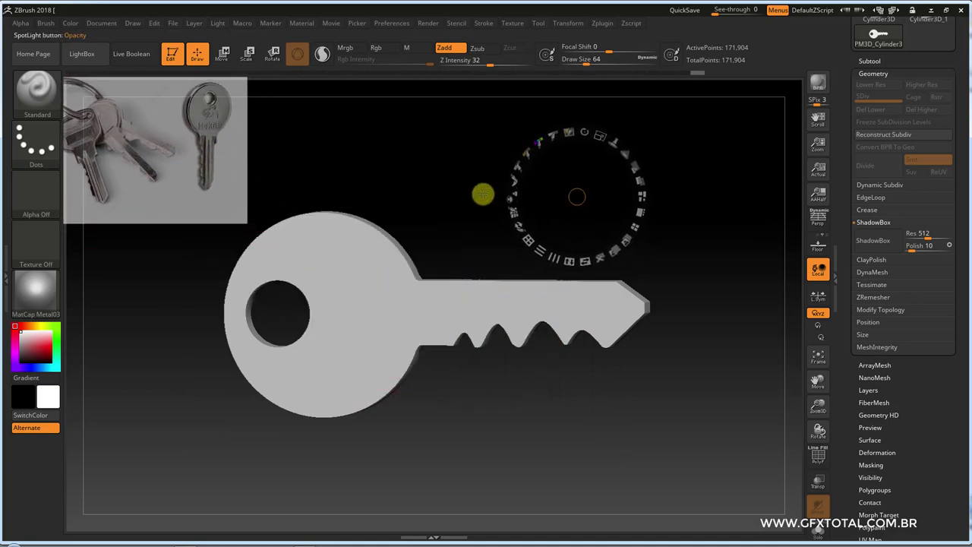
key(z)
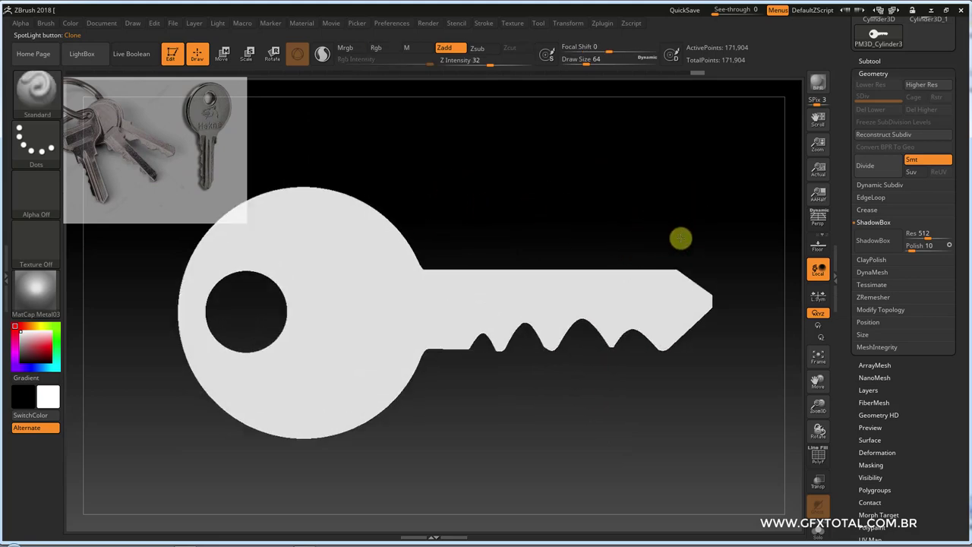
scroll(681, 239, up, 2)
scroll(645, 235, up, 2)
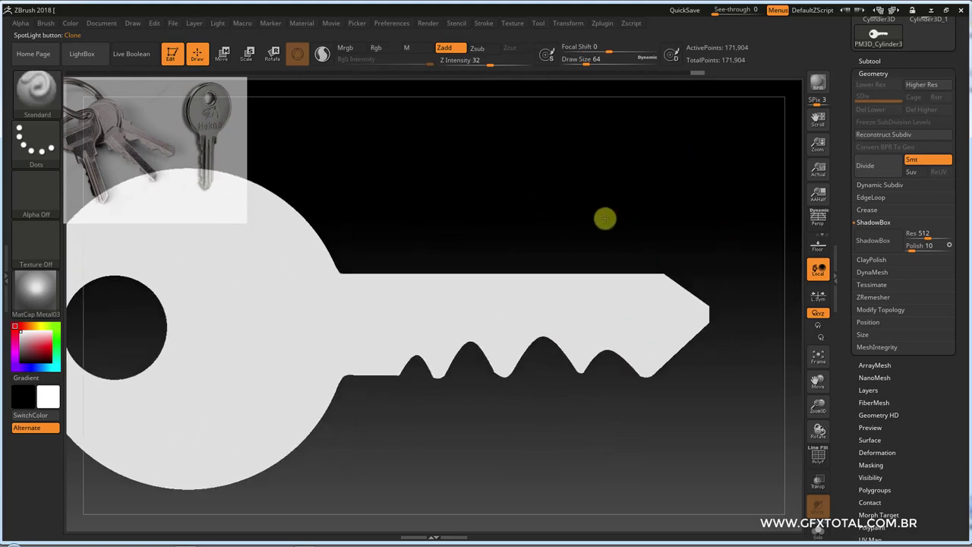
click(33, 92)
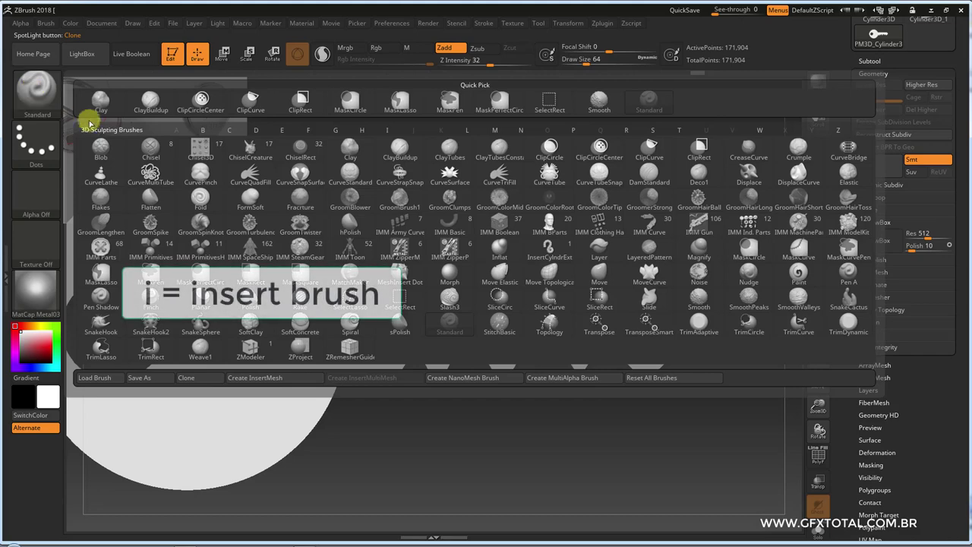
Step: Insert an IMM Primitives cube onto the key shaft and turn on PolyF
key(i)
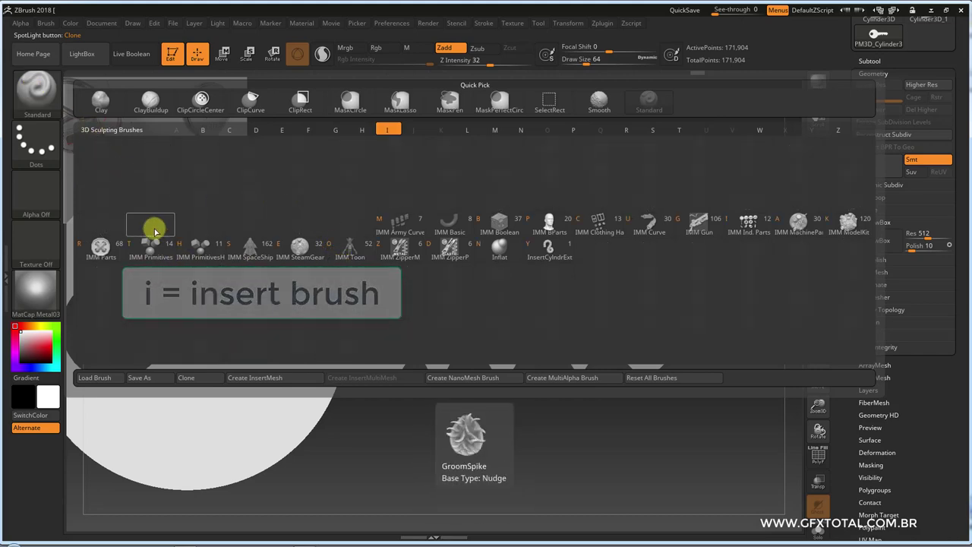
click(148, 247)
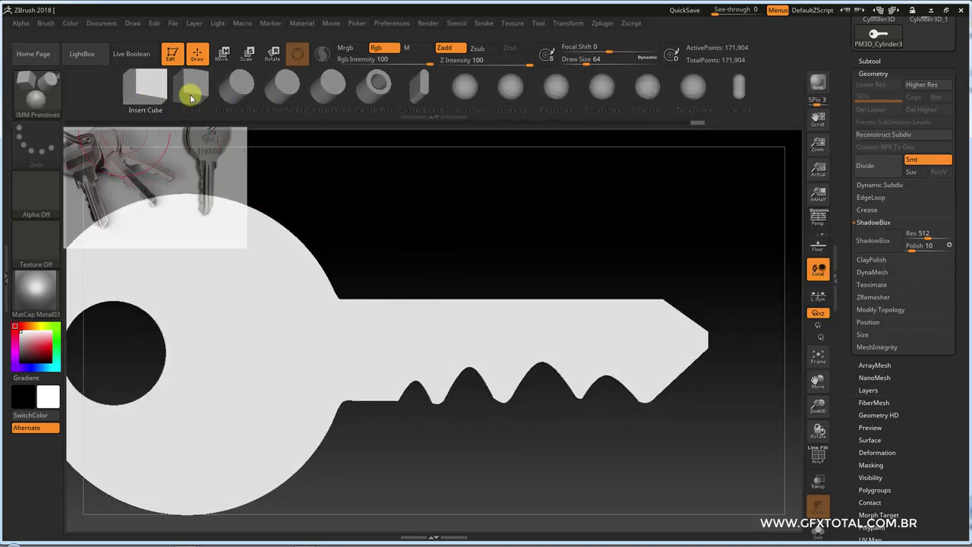
click(146, 93)
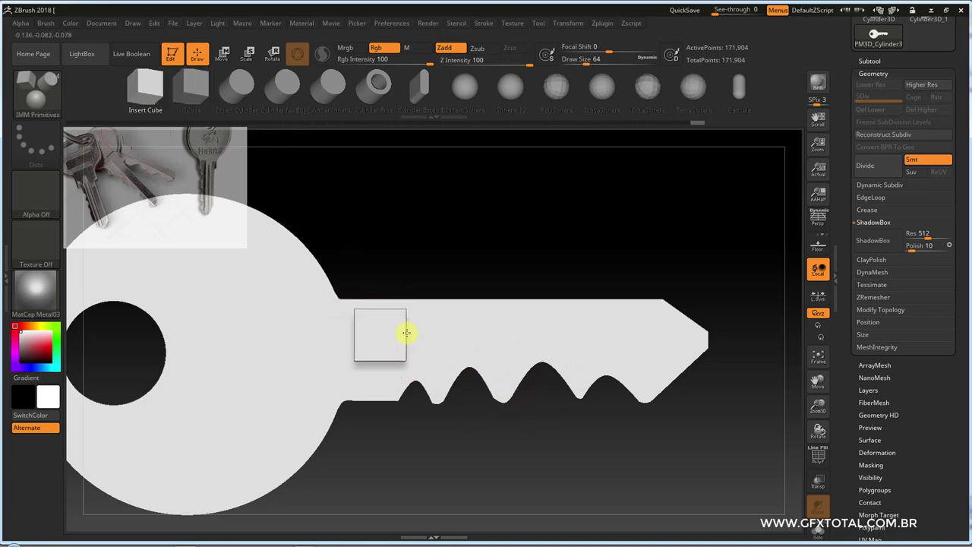
shift+drag(403, 322, 406, 330)
mouse_move(497, 228)
shift+mouse_down()
mouse_move(534, 309)
mouse_move(497, 260)
shift+mouse_up()
click(820, 458)
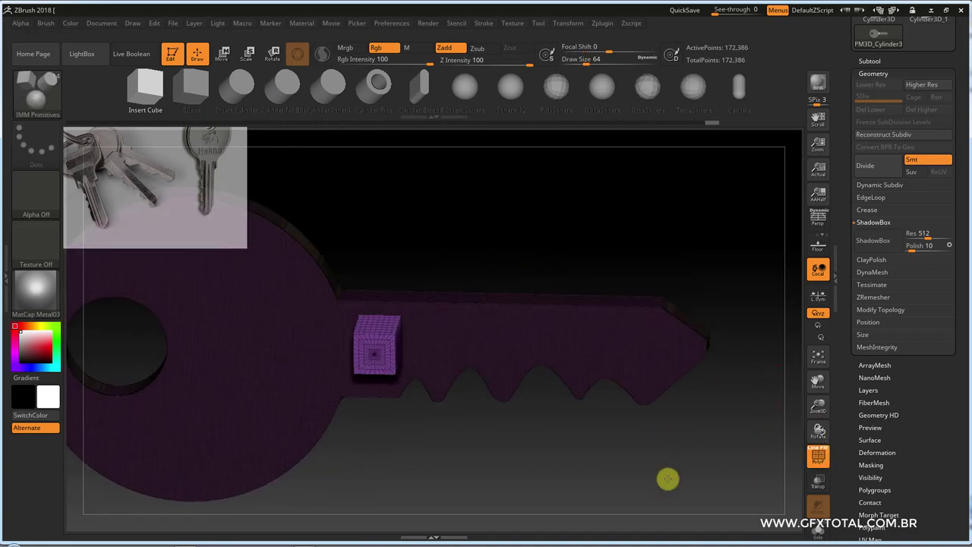
mouse_move(667, 478)
mouse_down()
mouse_move(694, 473)
mouse_move(653, 494)
mouse_move(628, 490)
mouse_move(664, 473)
mouse_move(488, 180)
mouse_move(489, 301)
mouse_move(380, 206)
mouse_up()
Step: Rotate and stretch the cube with the Move gizmo into a long bar along the shaft
key(w)
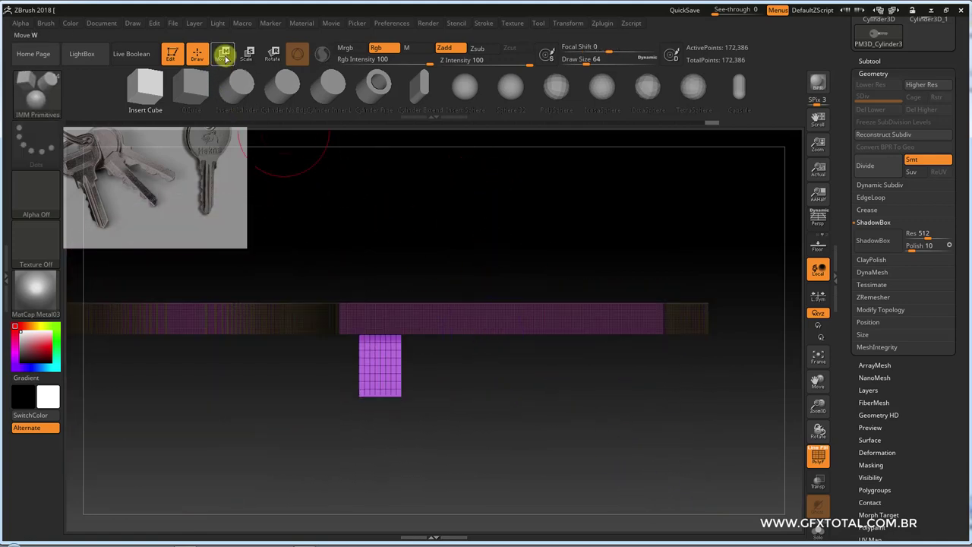
mouse_move(406, 297)
mouse_down()
mouse_move(358, 261)
mouse_move(291, 265)
mouse_up()
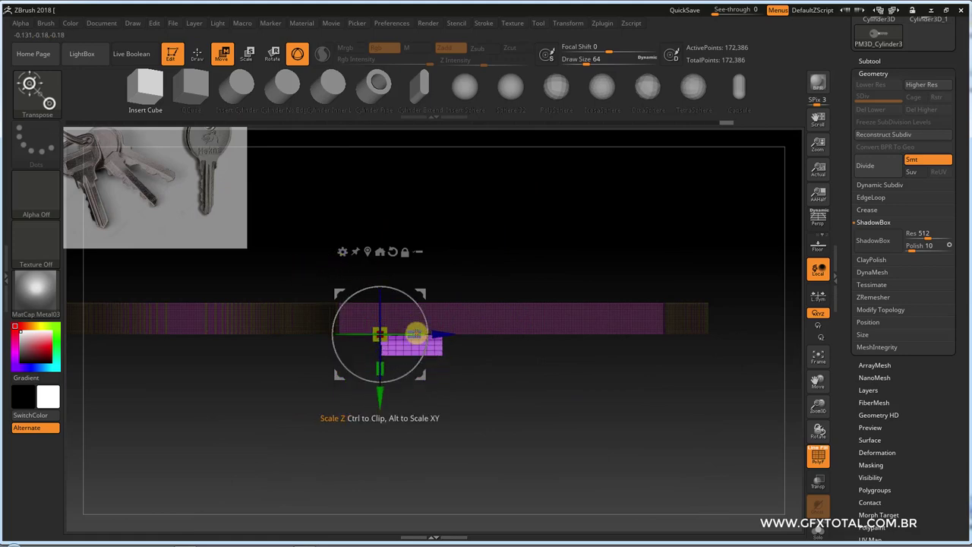
drag(415, 333, 610, 326)
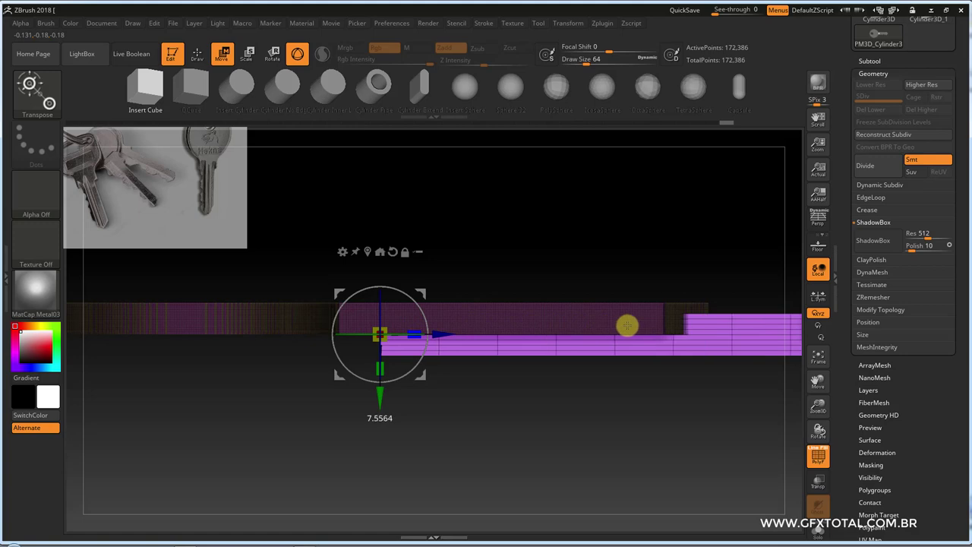
drag(620, 421, 607, 265)
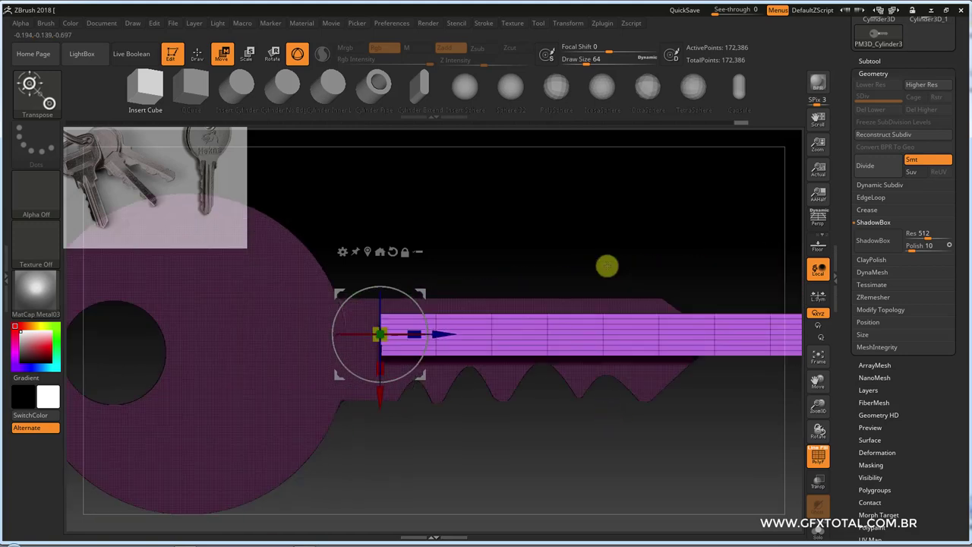
mouse_move(613, 221)
mouse_down()
mouse_move(651, 238)
mouse_move(630, 234)
mouse_up()
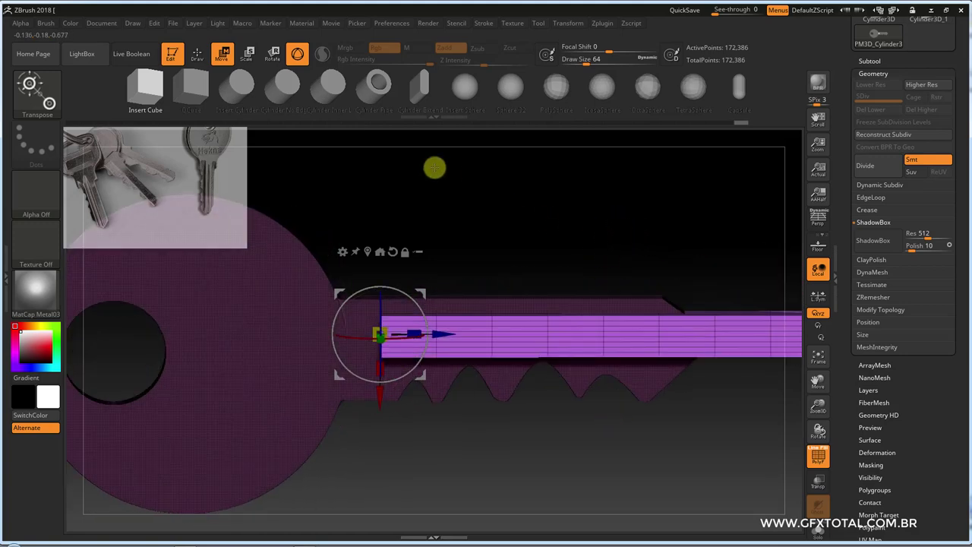
click(197, 53)
drag(537, 262, 600, 269)
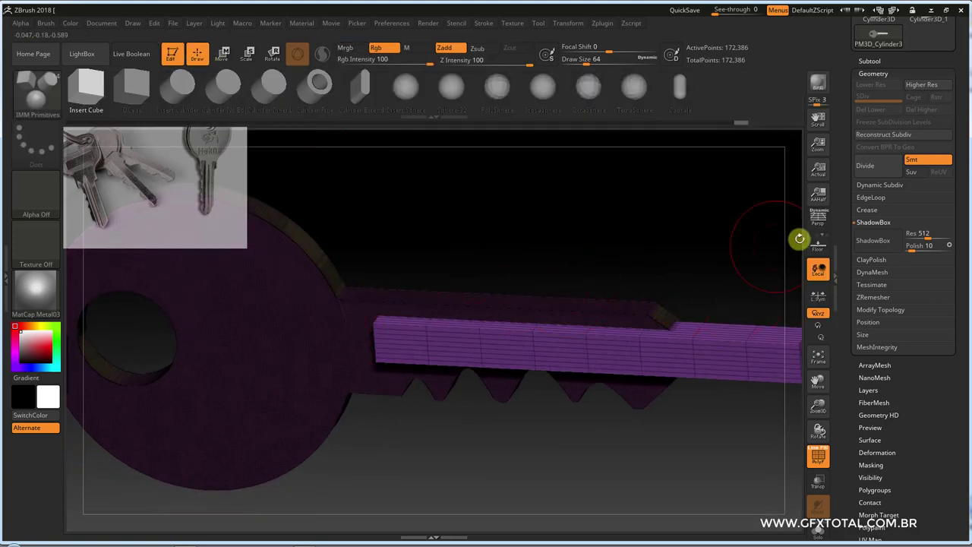
Step: Split the unmasked bar into its own subtool, PM3D_Cylinder3D_2, and select it
click(869, 61)
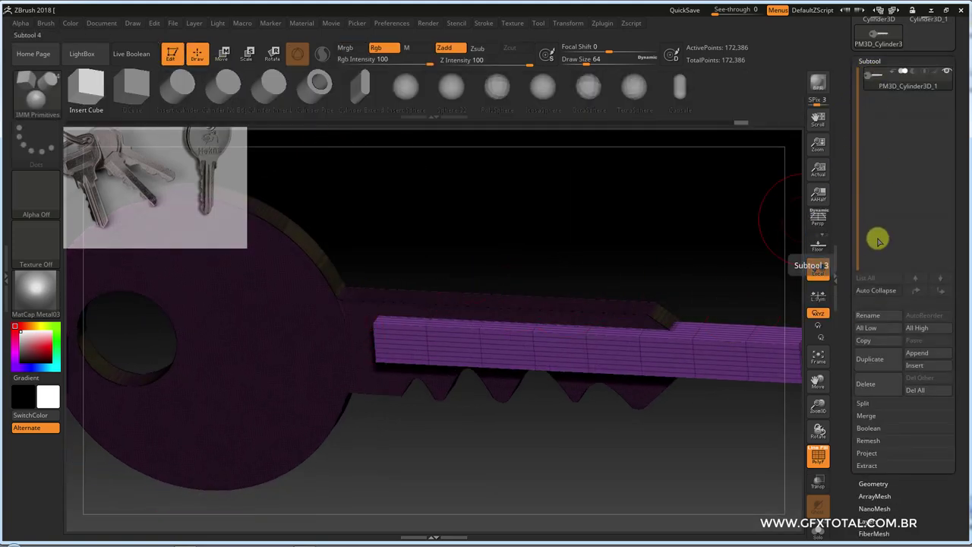
mouse_move(853, 386)
mouse_down()
mouse_move(848, 372)
mouse_move(866, 327)
mouse_up()
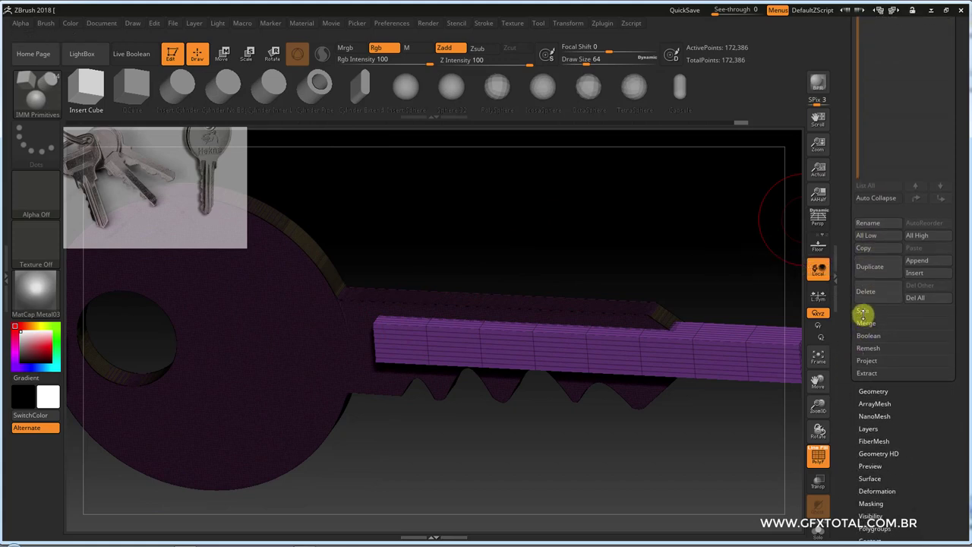
click(863, 311)
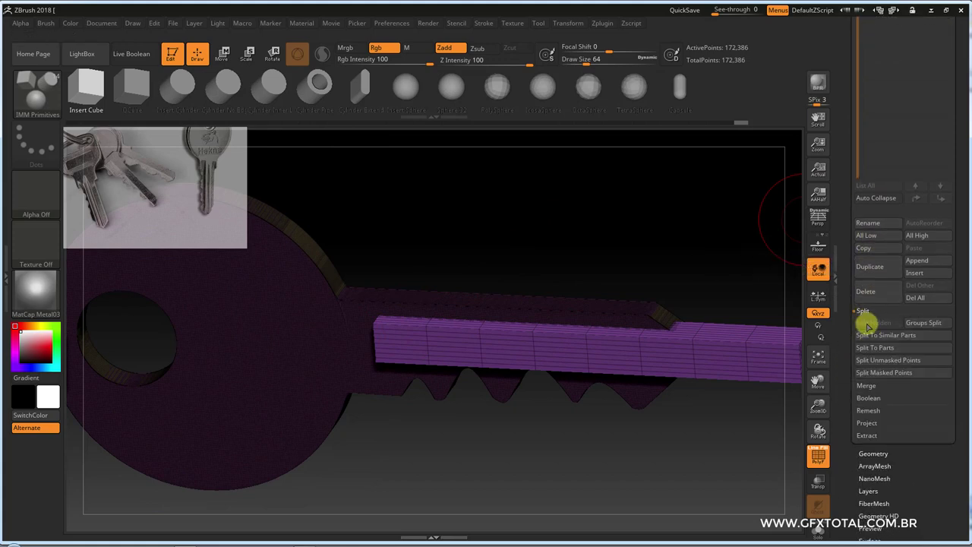
click(886, 360)
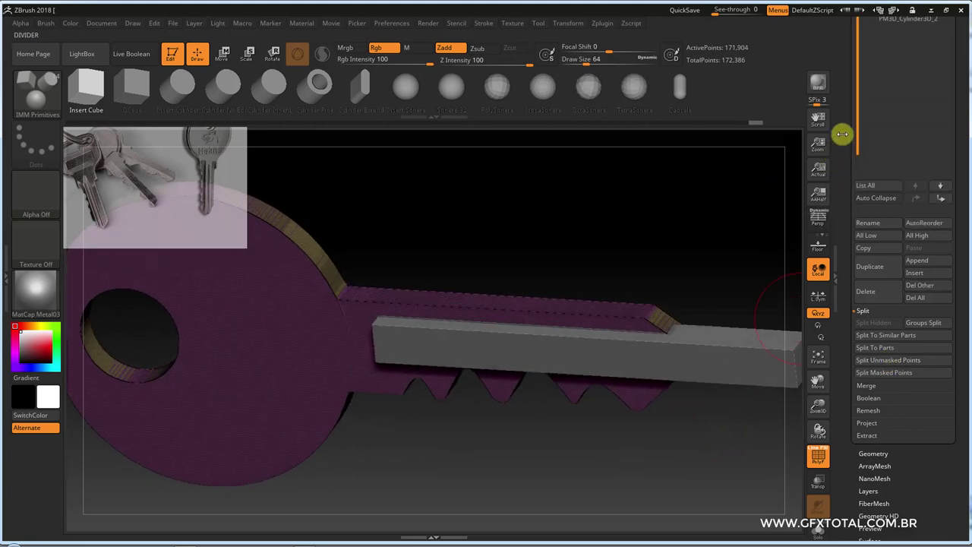
drag(842, 134, 847, 195)
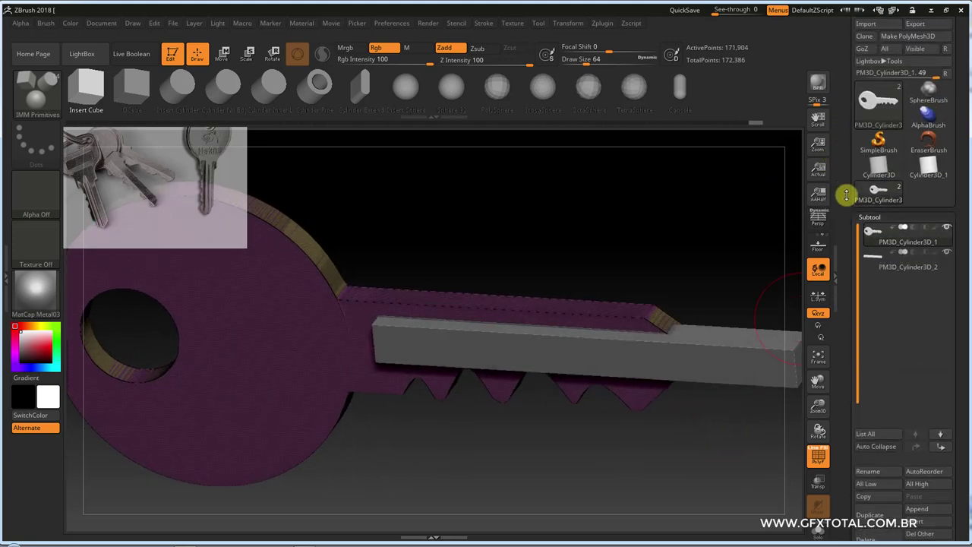
click(872, 263)
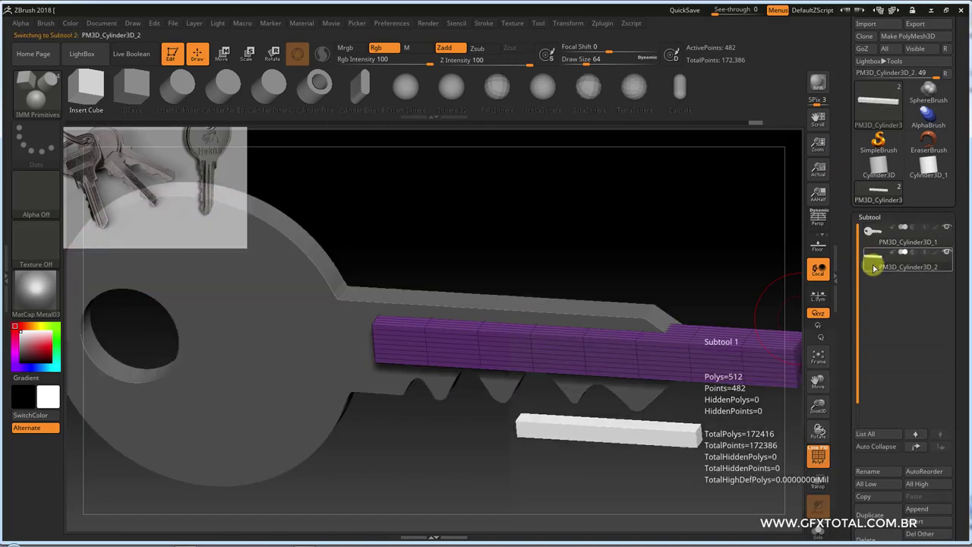
mouse_move(680, 233)
mouse_down()
mouse_move(692, 262)
mouse_move(686, 298)
mouse_move(752, 354)
mouse_up()
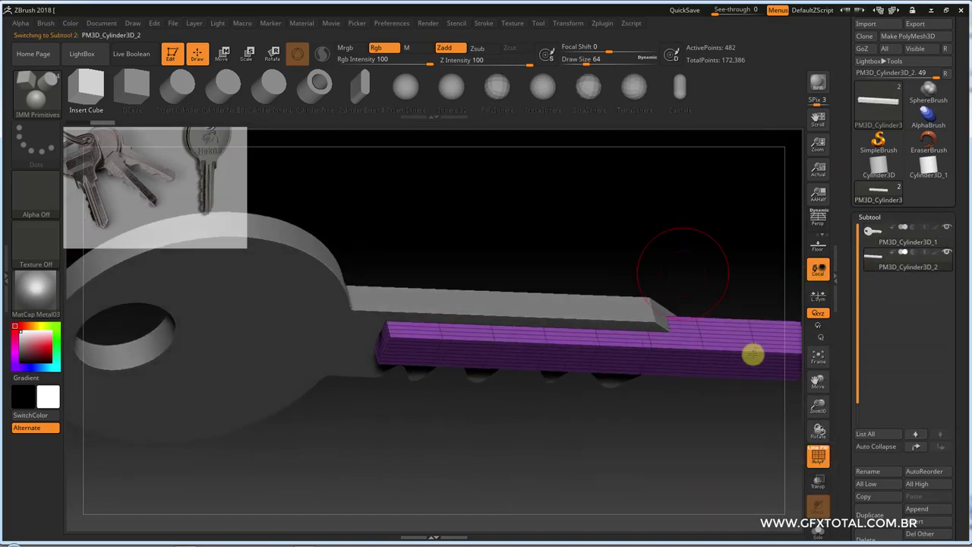
click(818, 483)
mouse_move(734, 464)
mouse_down()
mouse_move(658, 438)
mouse_move(688, 488)
mouse_move(684, 442)
mouse_move(709, 460)
mouse_move(606, 274)
mouse_up()
drag(657, 373, 790, 262)
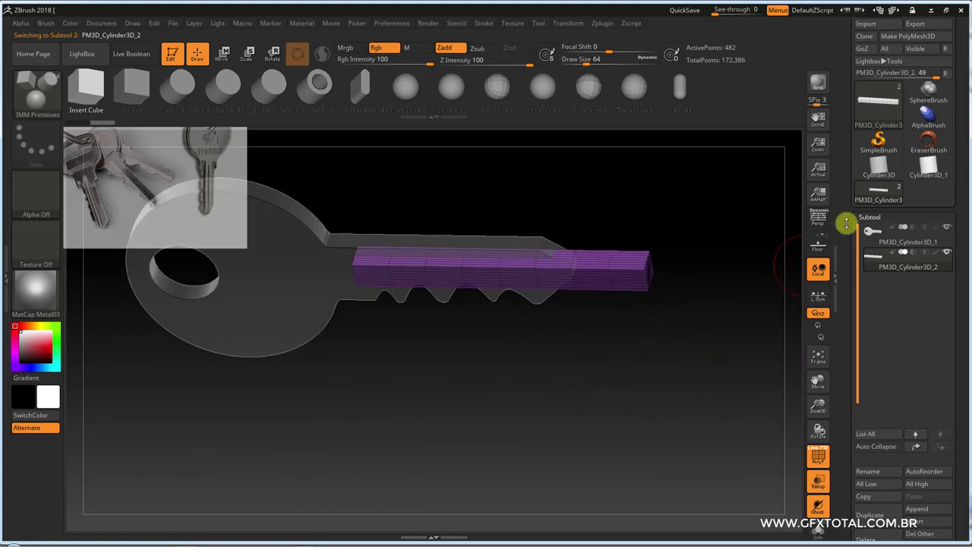
Step: Divide the bar three times with Smt off to 31,746 points, then delete lower levels
click(871, 217)
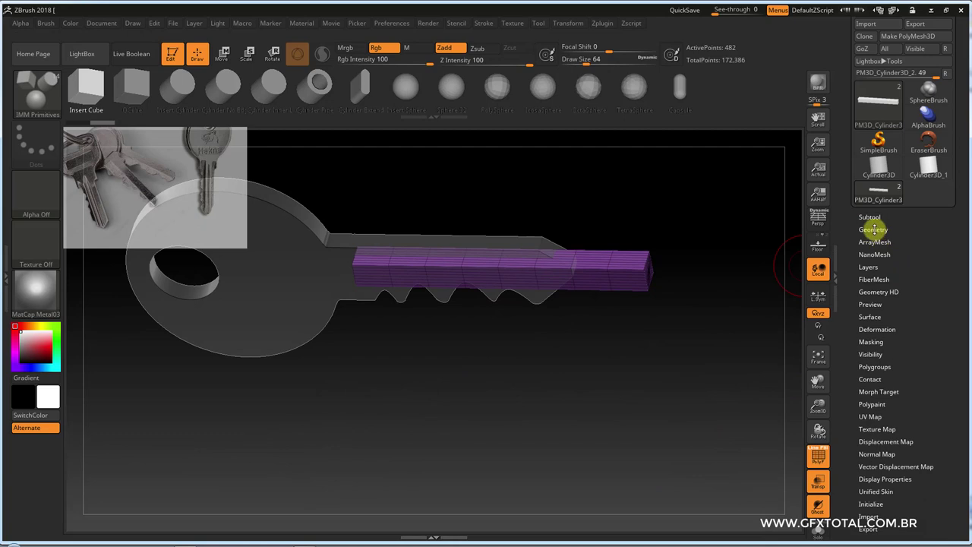
click(873, 228)
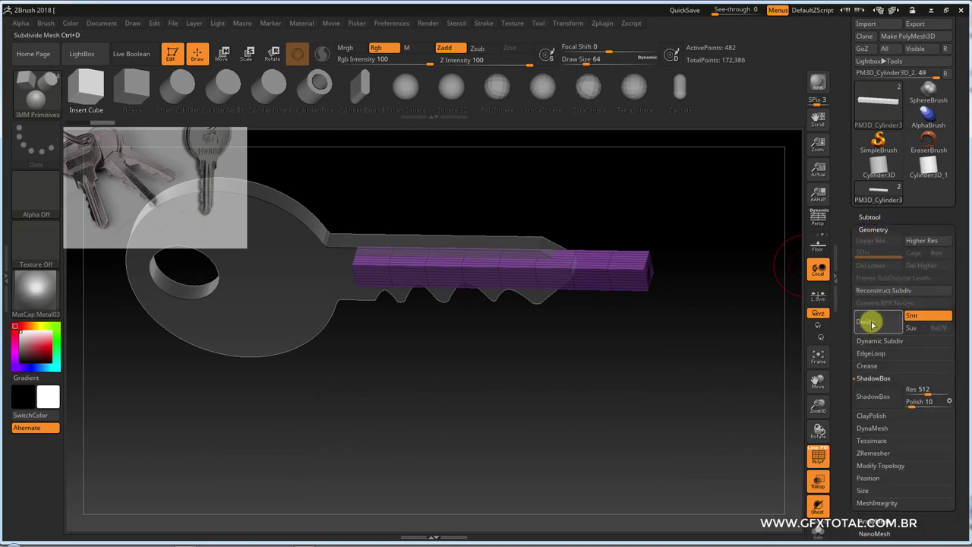
click(910, 316)
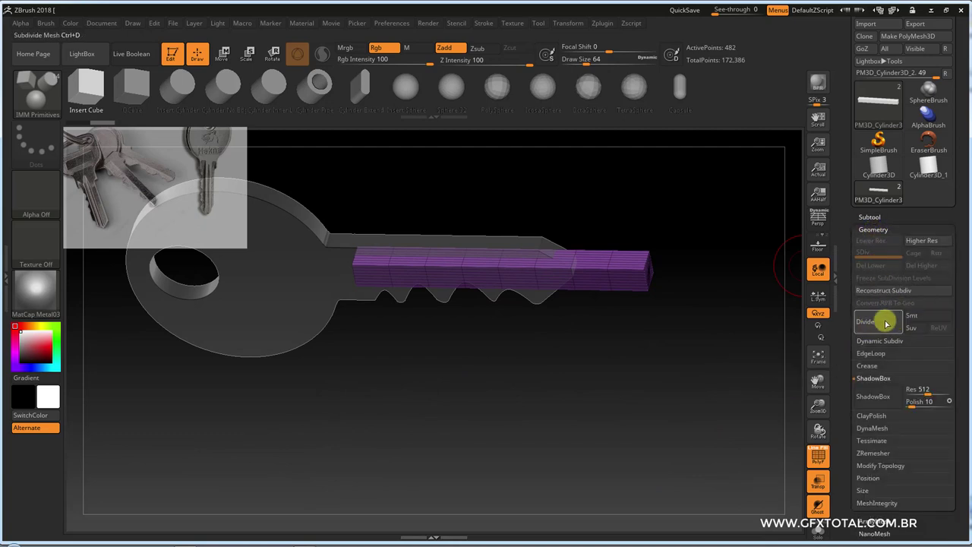
double_click(886, 324)
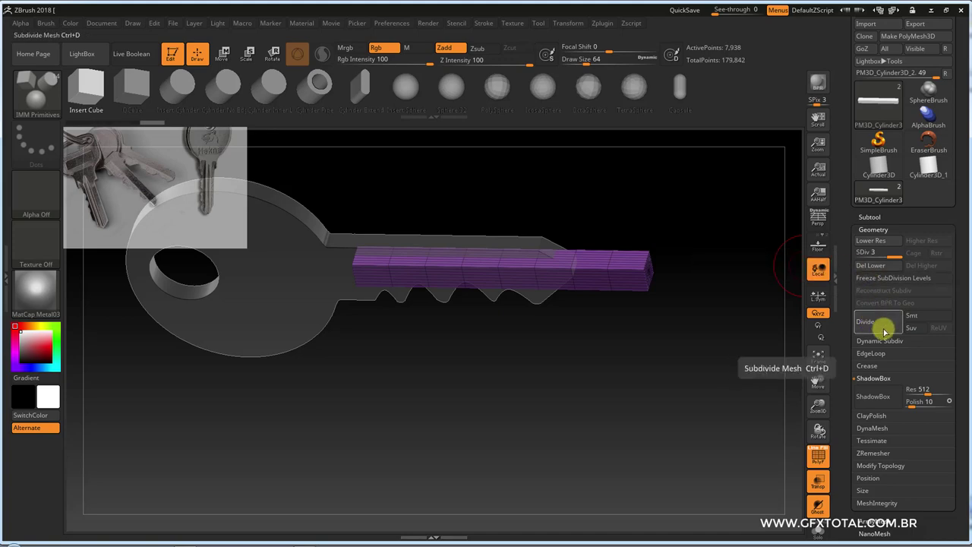
click(885, 331)
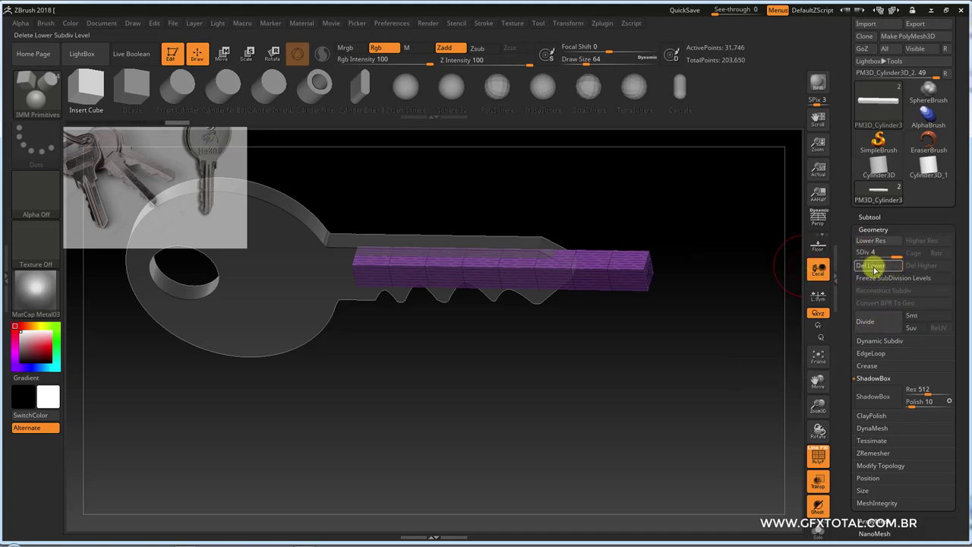
click(872, 266)
mouse_move(737, 297)
mouse_down()
mouse_move(696, 362)
mouse_move(614, 414)
mouse_move(597, 413)
mouse_up()
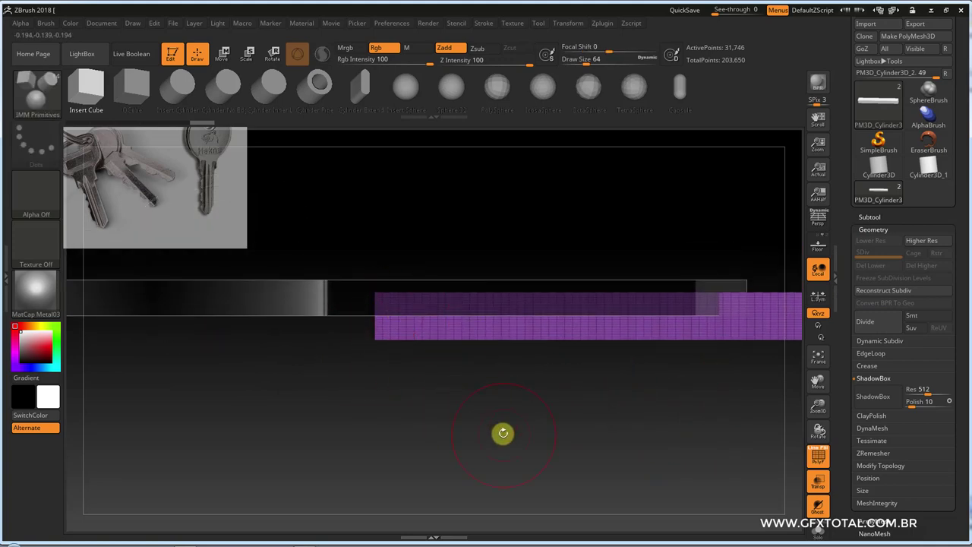
Step: Duplicate the groove bar lower along the shaft's toothed edge with the Move gizmo
mouse_move(503, 433)
mouse_down()
mouse_move(516, 330)
mouse_move(499, 294)
mouse_up()
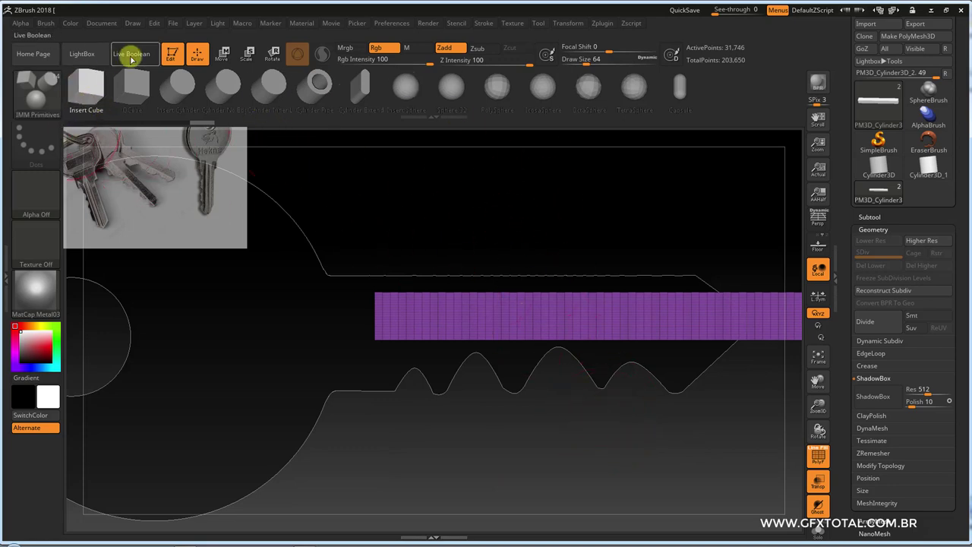
click(221, 55)
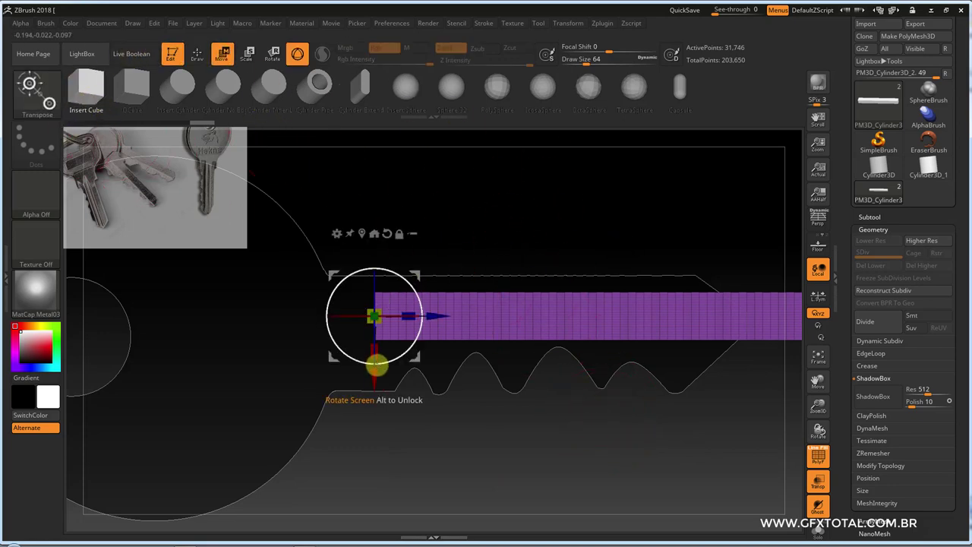
mouse_move(375, 377)
mouse_down()
mouse_move(374, 368)
mouse_move(377, 451)
mouse_up()
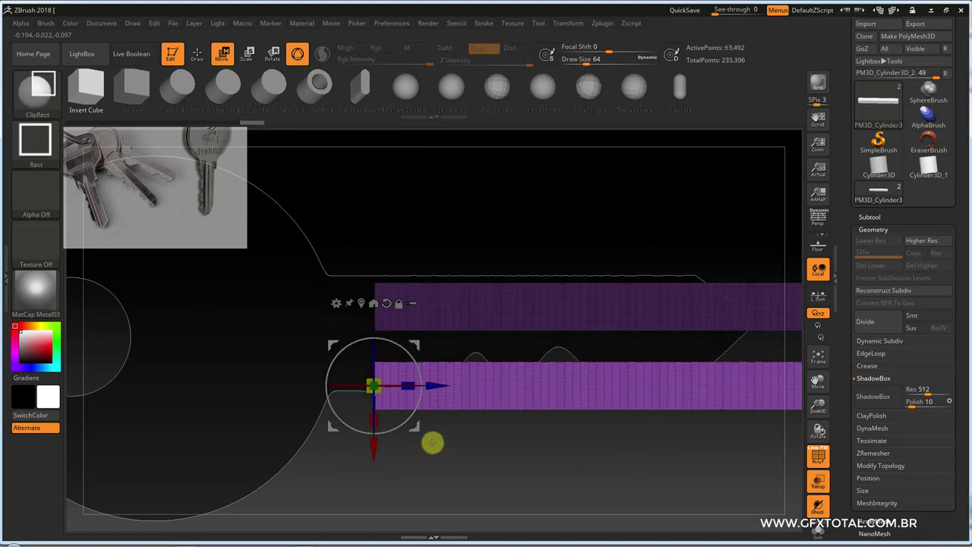
mouse_move(588, 471)
mouse_down()
mouse_move(606, 471)
mouse_move(579, 476)
mouse_up()
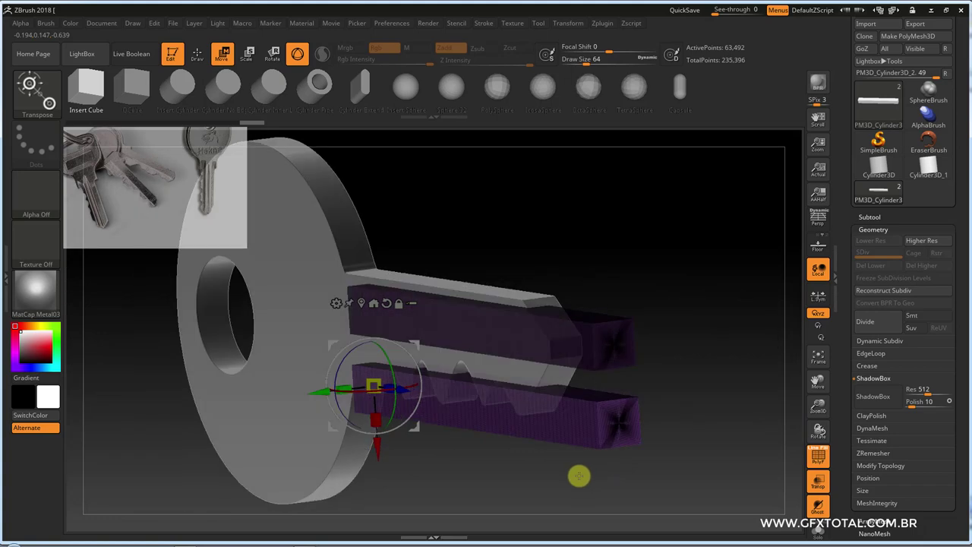
Step: Split the bar copy off into its own 31,746-point subtool with Split Unmasked Points
click(869, 217)
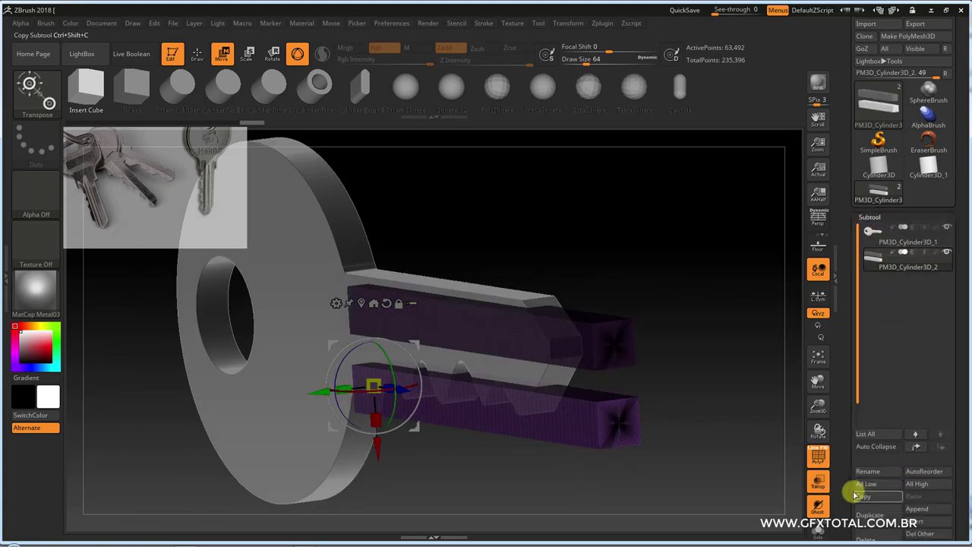
drag(854, 495, 848, 395)
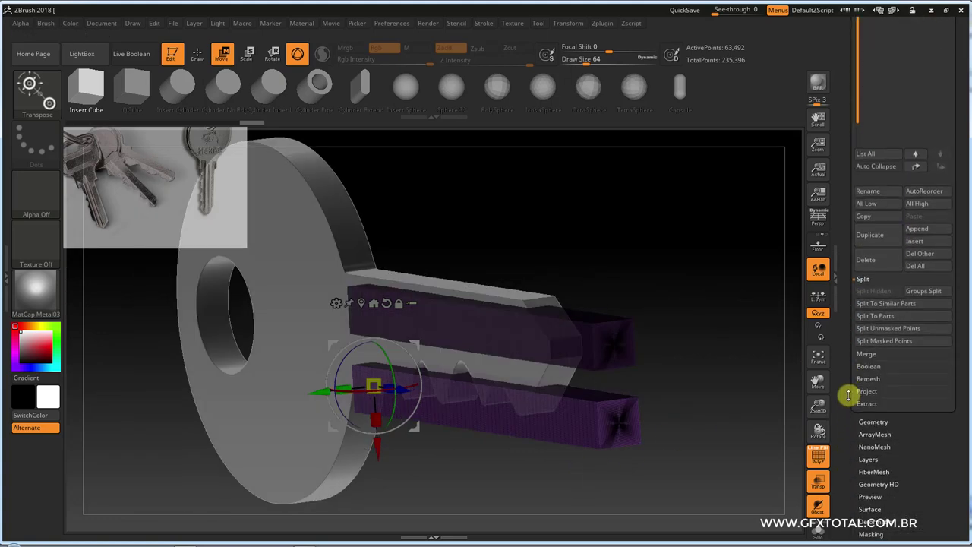
click(886, 328)
mouse_move(731, 384)
mouse_down()
mouse_move(753, 385)
mouse_move(752, 394)
mouse_up()
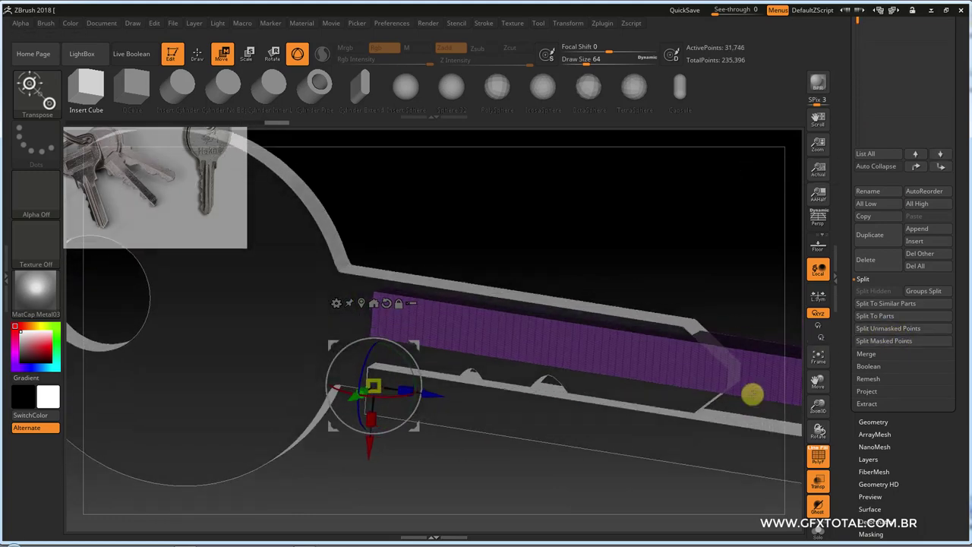
Step: Trim the top of the upper groove bar with a curved ClipCurve cut
key(q)
mouse_move(588, 219)
mouse_down()
mouse_move(646, 312)
mouse_move(649, 248)
mouse_move(559, 373)
mouse_move(601, 317)
mouse_move(608, 375)
mouse_move(573, 325)
mouse_move(562, 399)
mouse_move(549, 415)
mouse_move(551, 342)
mouse_up()
key(ctrl+shift)
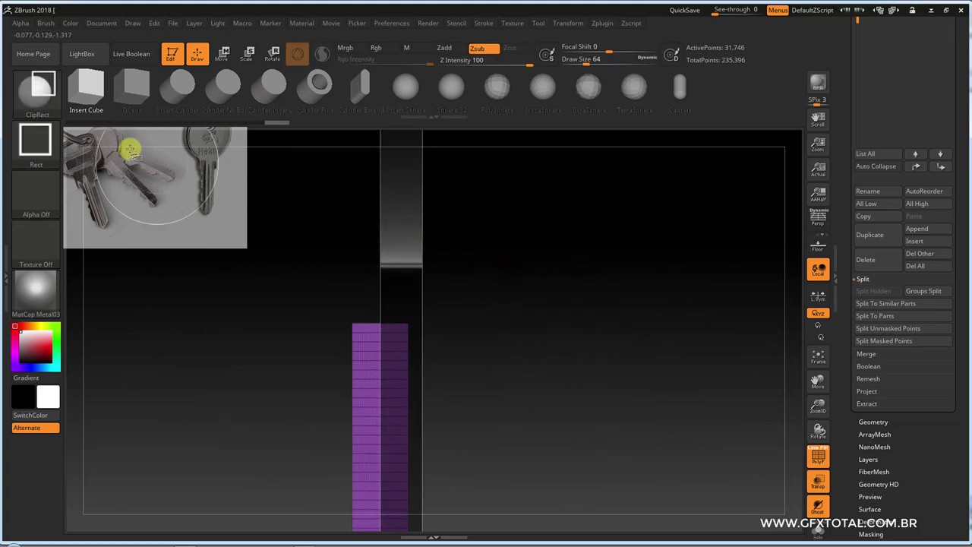
click(36, 93)
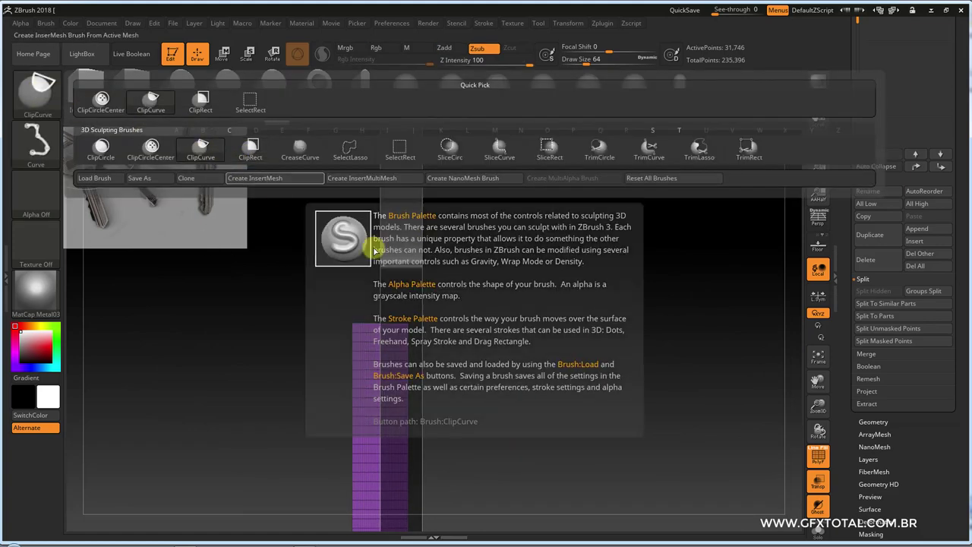
click(200, 149)
ctrl+shift+drag(326, 303, 389, 363)
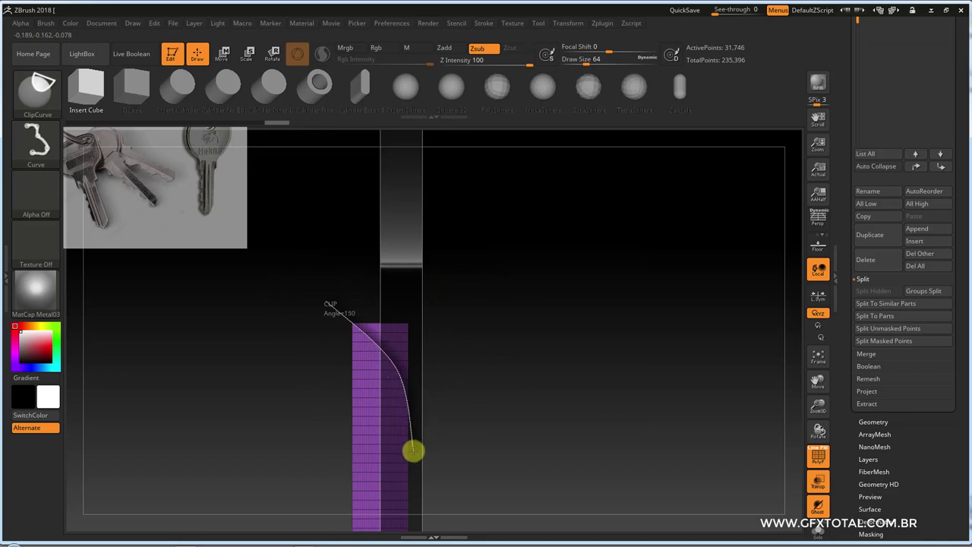
ctrl+shift+drag(412, 451, 414, 460)
Step: Clip the bar's end-on profile at an angle for a bevelled cross-section
mouse_move(549, 443)
mouse_down()
mouse_move(524, 463)
mouse_move(575, 449)
mouse_move(577, 391)
mouse_move(555, 311)
mouse_move(524, 302)
mouse_move(569, 403)
mouse_up()
mouse_move(323, 271)
ctrl+shift+mouse_down()
mouse_move(534, 315)
mouse_move(339, 395)
mouse_move(326, 390)
ctrl+shift+mouse_up()
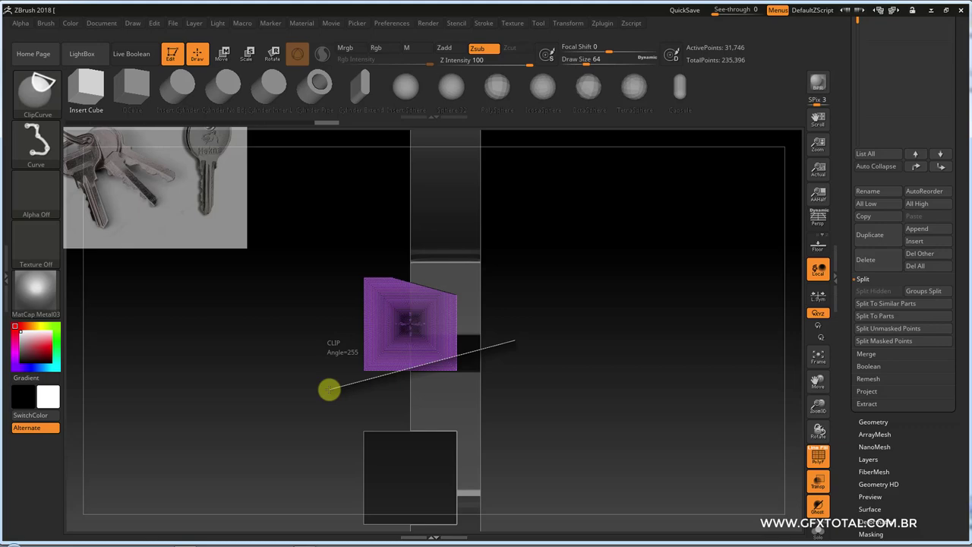
mouse_move(338, 387)
mouse_down()
mouse_move(636, 384)
mouse_move(722, 311)
mouse_move(615, 313)
mouse_up()
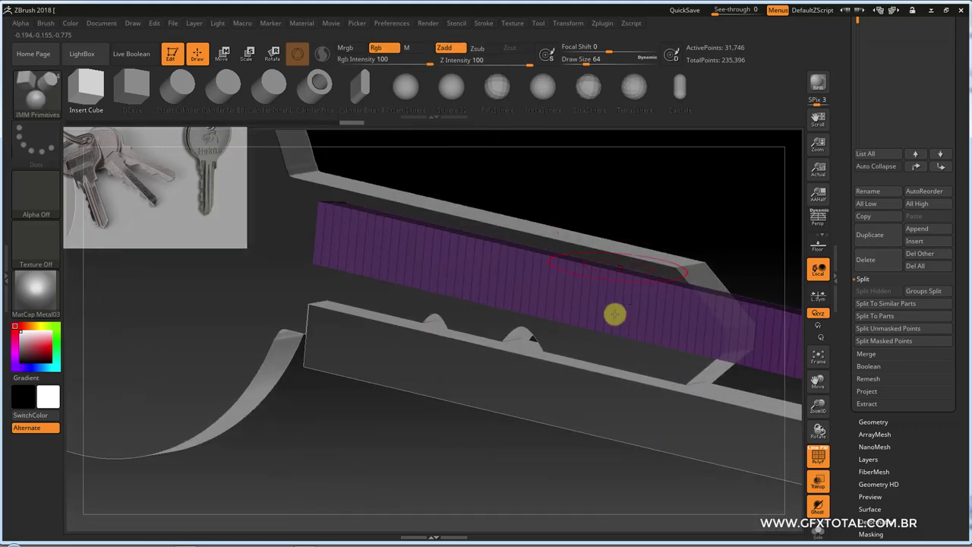
Step: Make the upper groove bar the active subtool after checking the lower copy
alt+click(542, 388)
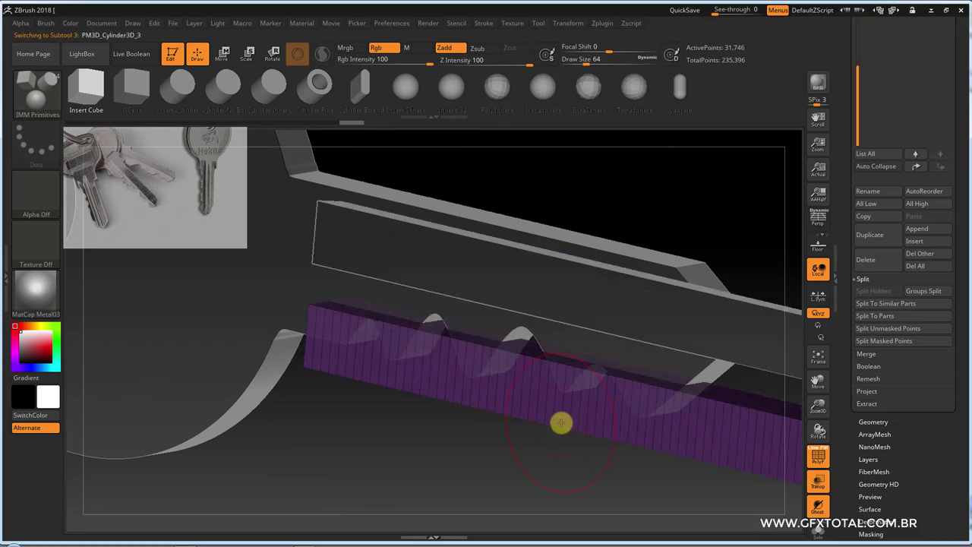
drag(843, 118, 846, 206)
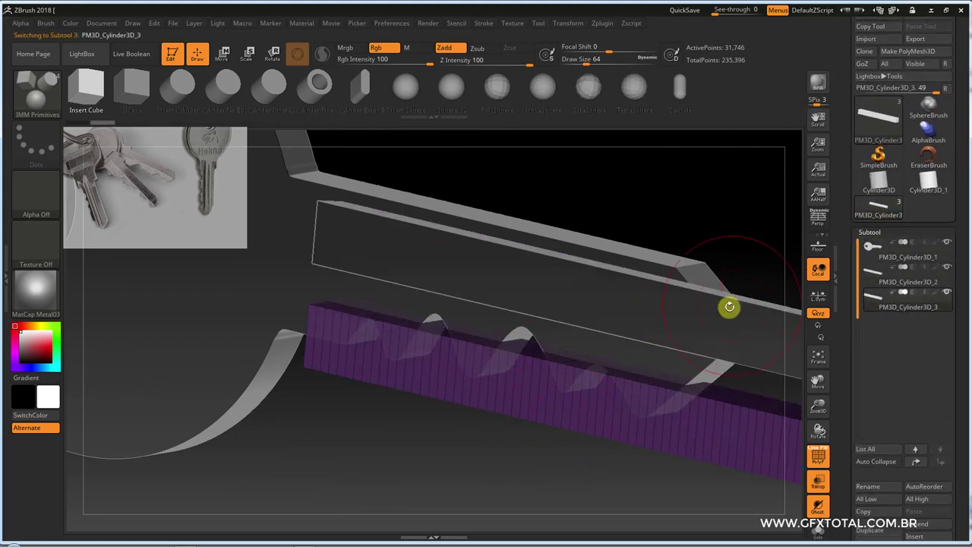
alt+click(729, 306)
alt+click(728, 392)
alt+click(745, 345)
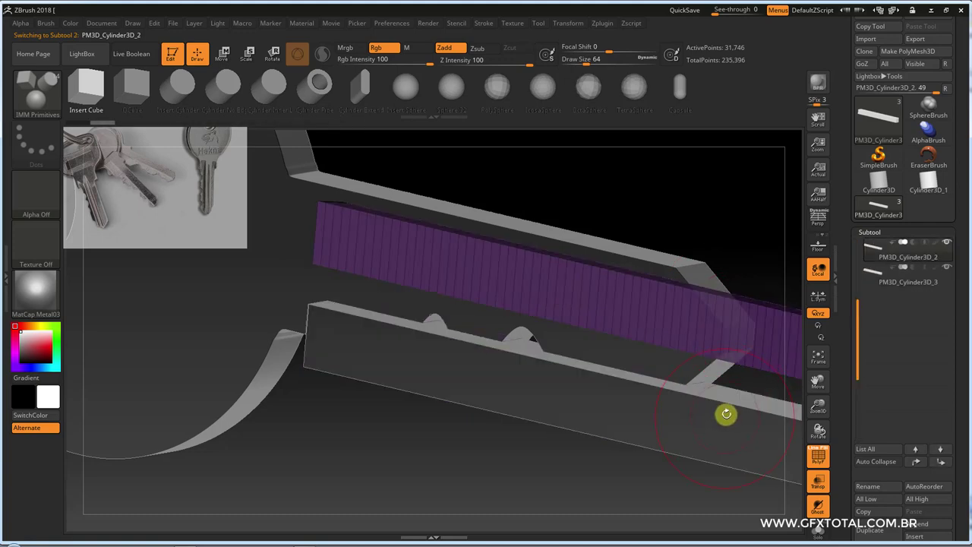
mouse_move(852, 278)
mouse_down()
mouse_move(775, 252)
mouse_move(729, 198)
mouse_move(676, 438)
mouse_move(720, 399)
mouse_up()
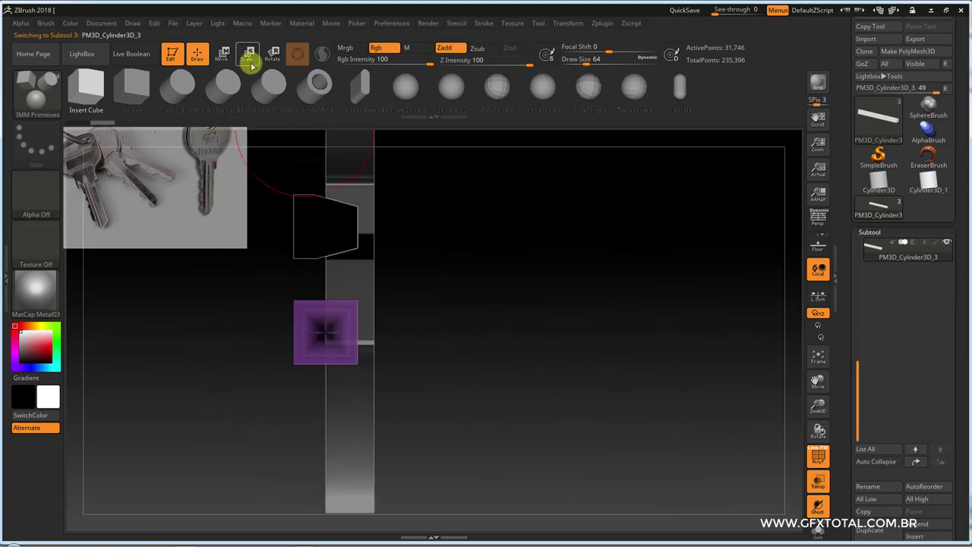
Step: Shift the purple cutter box right and stretch it along the shaft, stopping short of the head
click(222, 56)
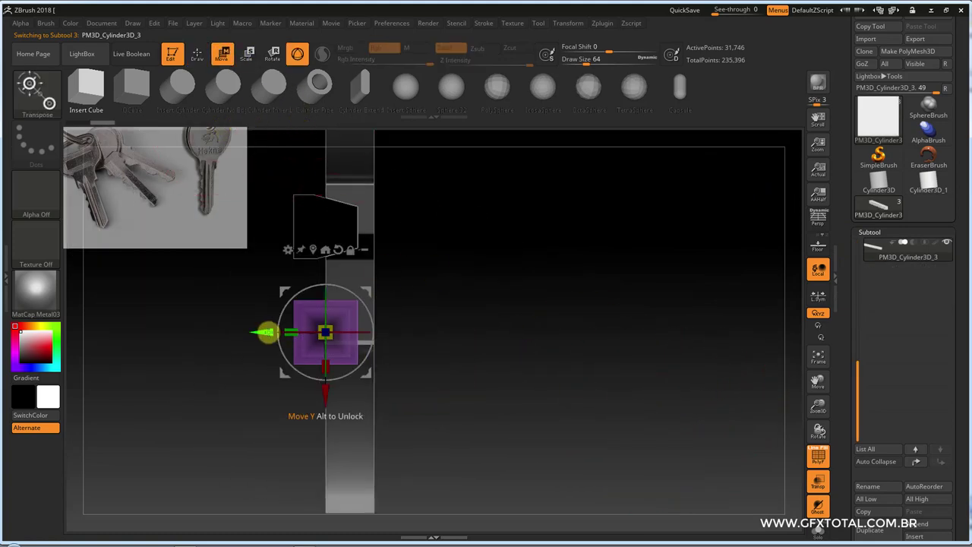
drag(267, 332, 324, 332)
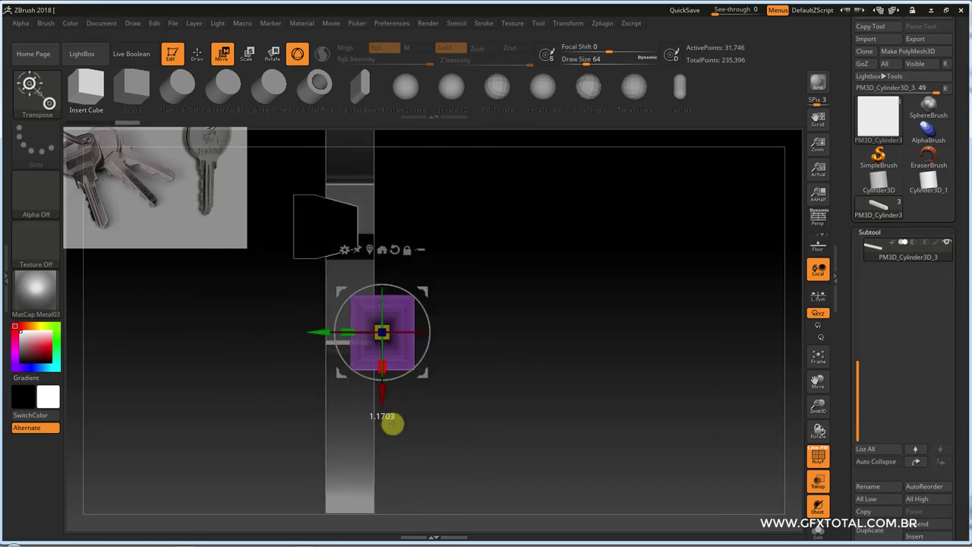
mouse_move(392, 424)
mouse_down()
mouse_move(383, 372)
mouse_move(393, 534)
mouse_up()
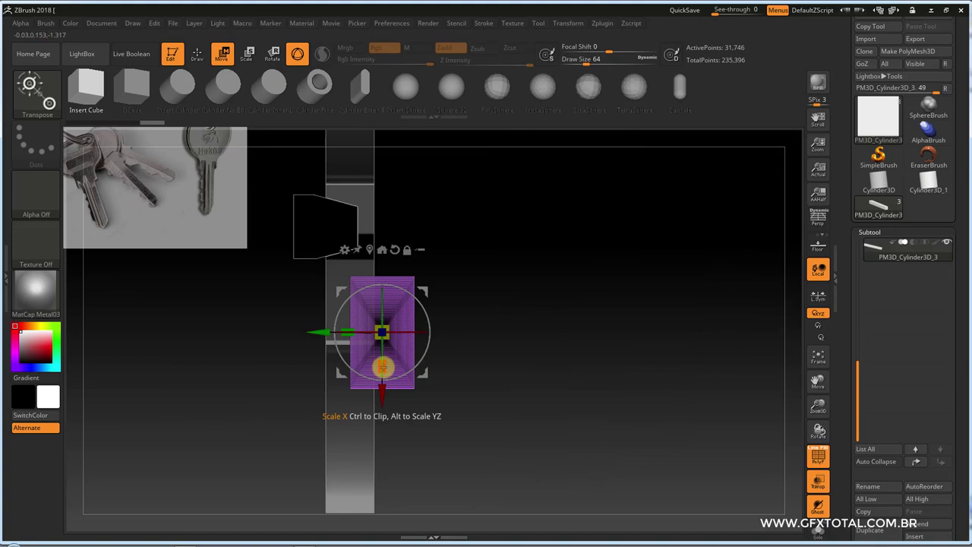
shift+drag(576, 342, 528, 343)
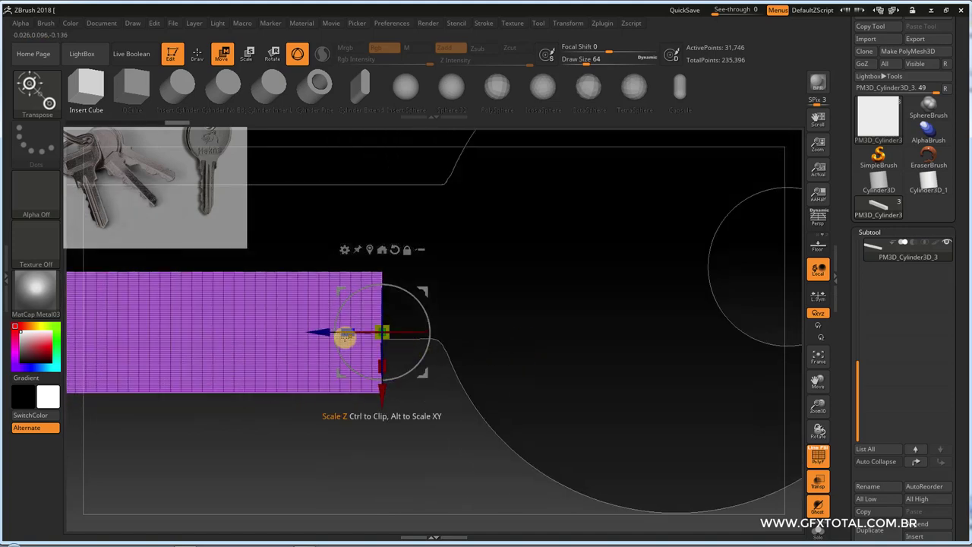
drag(344, 337, 354, 338)
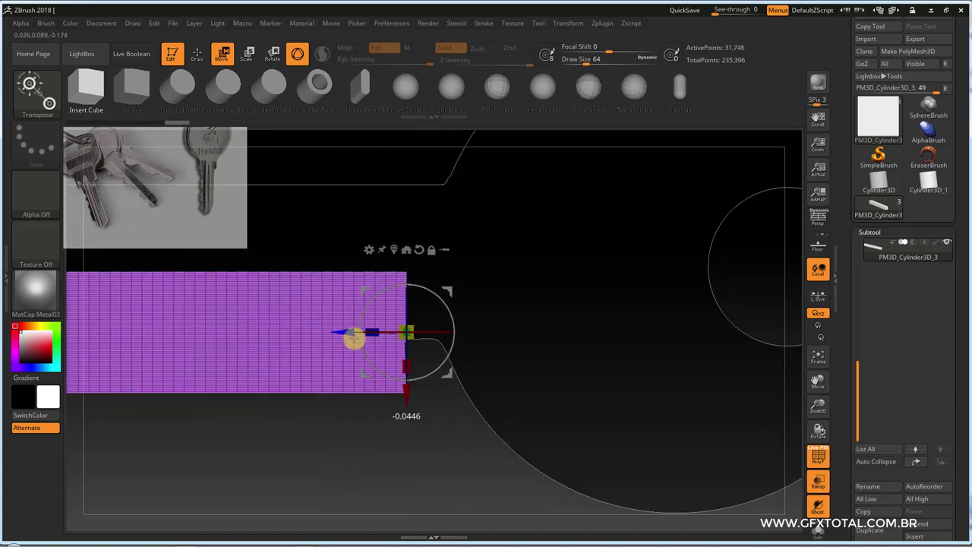
shift+drag(353, 435, 348, 524)
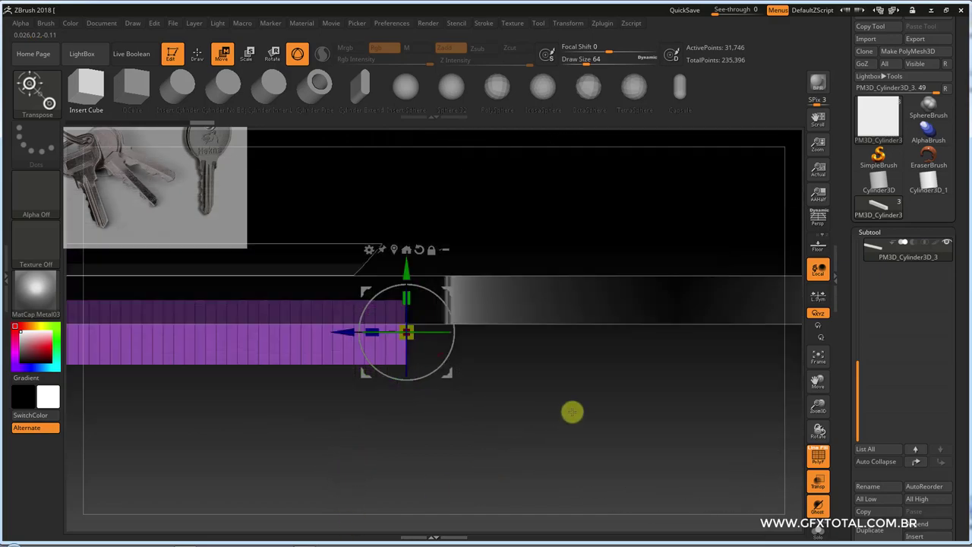
alt+drag(572, 412, 677, 409)
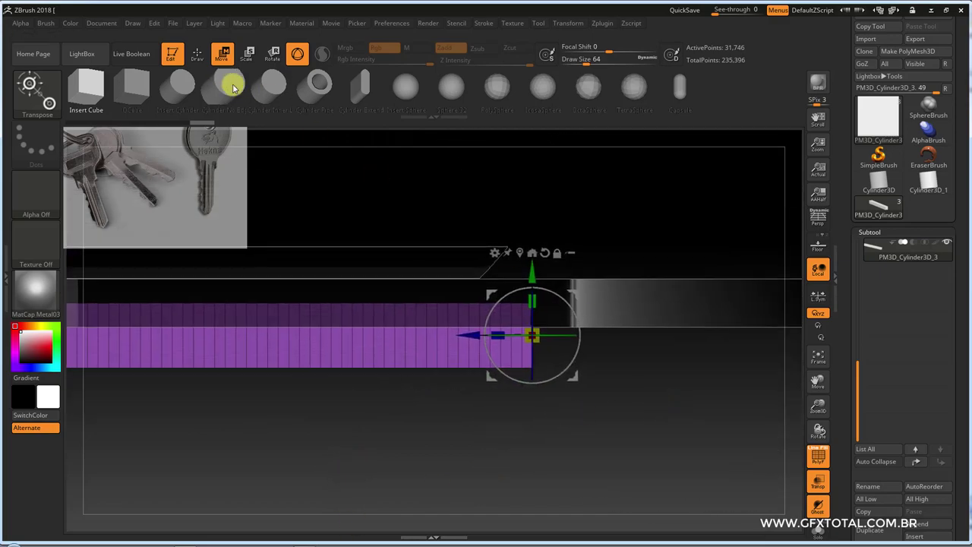
key(q)
key(ctrl)
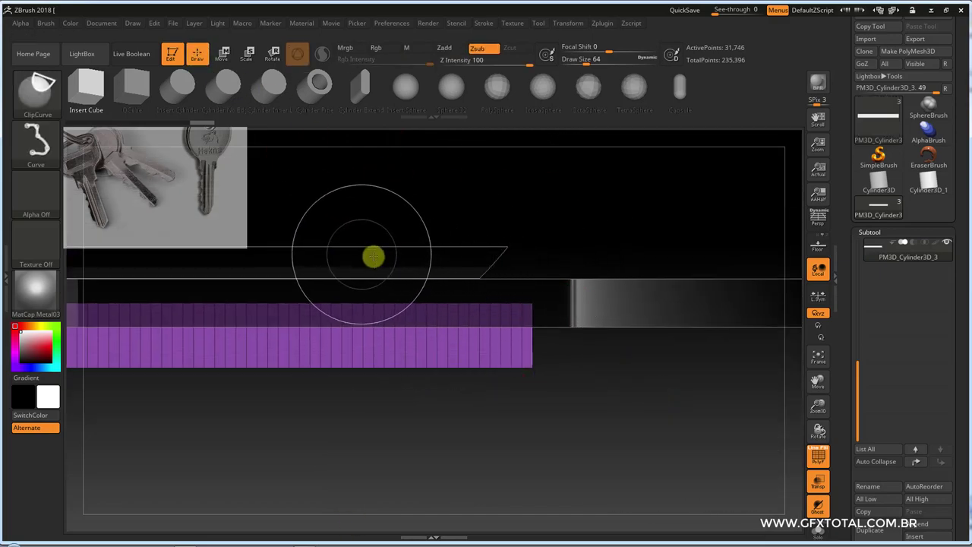
Step: Cut the purple bar's end off at an angle twice, tapering its tip
ctrl+shift+drag(367, 256, 487, 282)
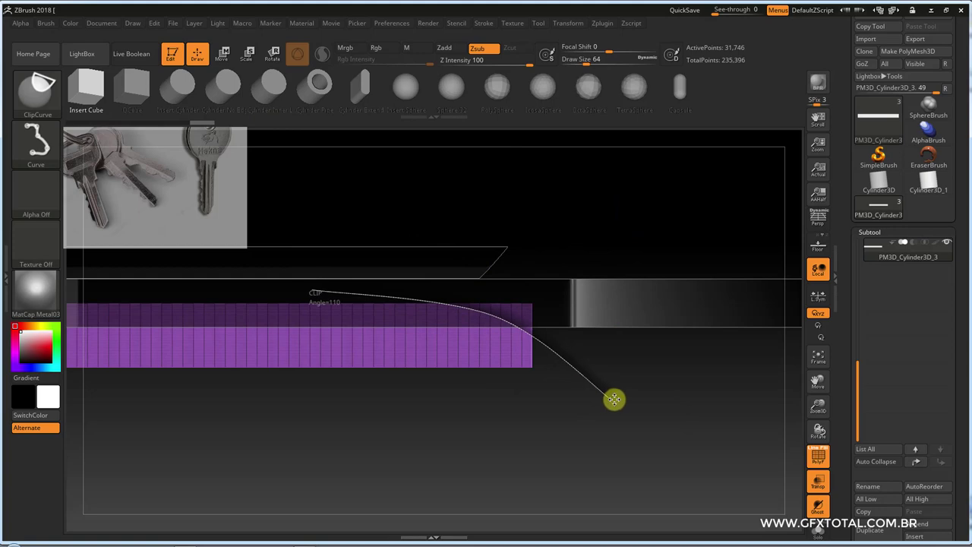
mouse_move(614, 399)
ctrl+shift+mouse_down()
mouse_move(629, 400)
mouse_move(630, 413)
ctrl+shift+mouse_up()
mouse_move(556, 426)
mouse_down()
mouse_move(564, 319)
mouse_move(555, 437)
mouse_move(616, 456)
mouse_up()
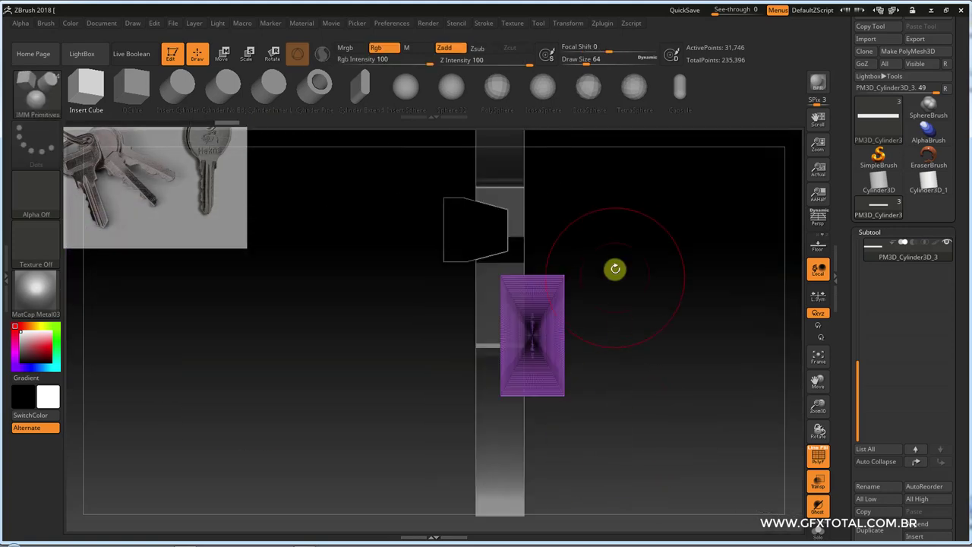
drag(616, 268, 627, 301)
mouse_move(442, 277)
ctrl+shift+mouse_down()
mouse_move(669, 223)
mouse_move(673, 306)
mouse_move(655, 293)
mouse_move(677, 284)
mouse_move(706, 319)
mouse_move(723, 319)
mouse_move(700, 278)
ctrl+shift+mouse_up()
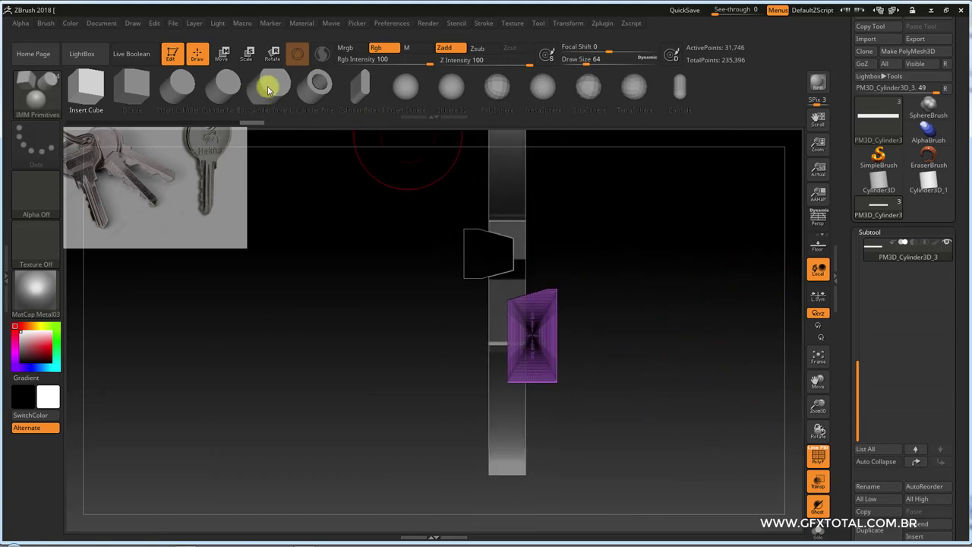
Step: Nudge the purple bar slightly upward, then make PM3D_Cylinder3D_2 the active subtool
click(223, 52)
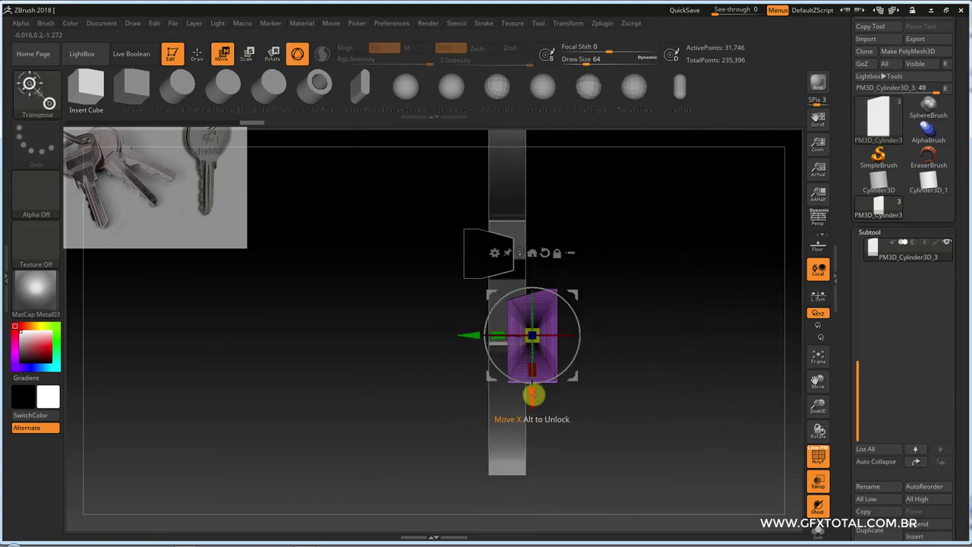
drag(532, 394, 534, 389)
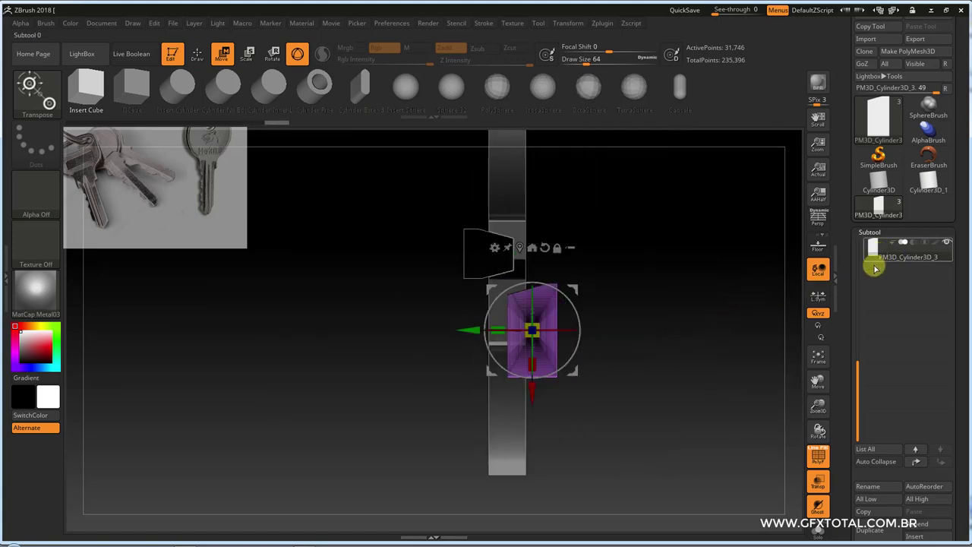
drag(859, 394, 857, 294)
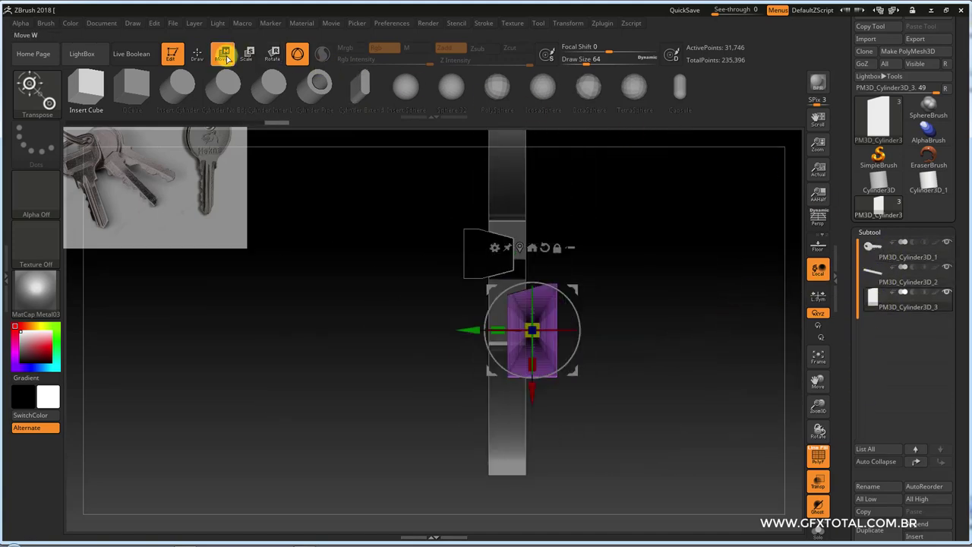
click(195, 51)
click(886, 283)
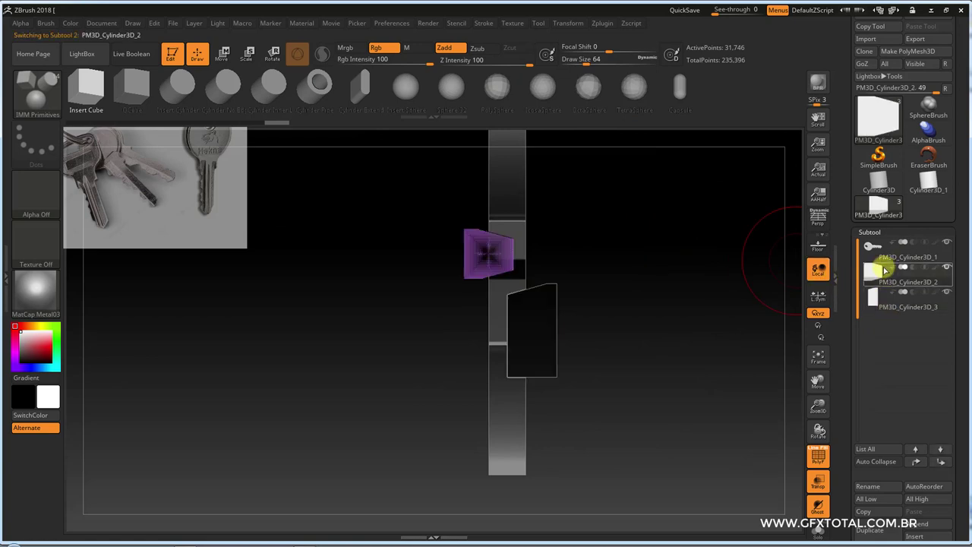
drag(844, 482, 849, 381)
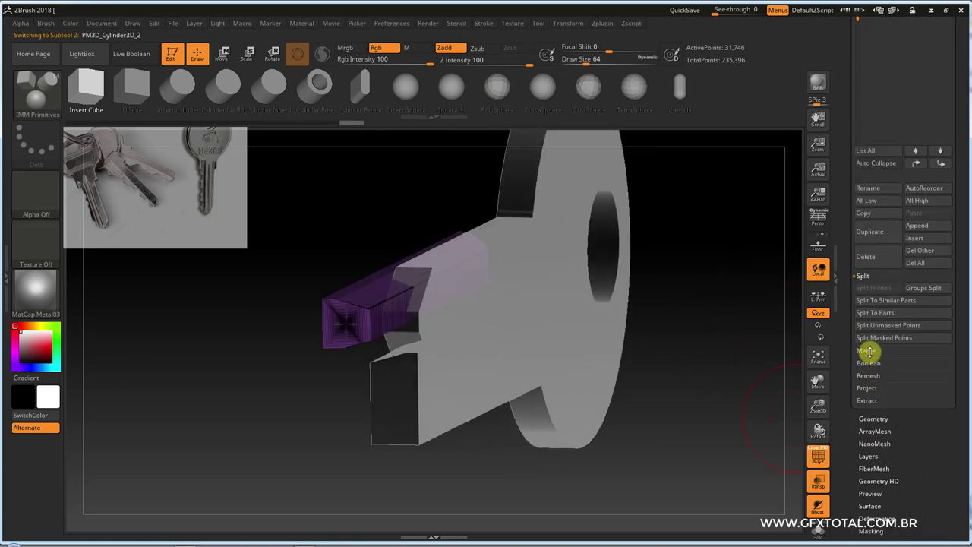
Step: MergeDown the cutter subtool, confirm the merge, and check both green bars along the shaft
click(868, 351)
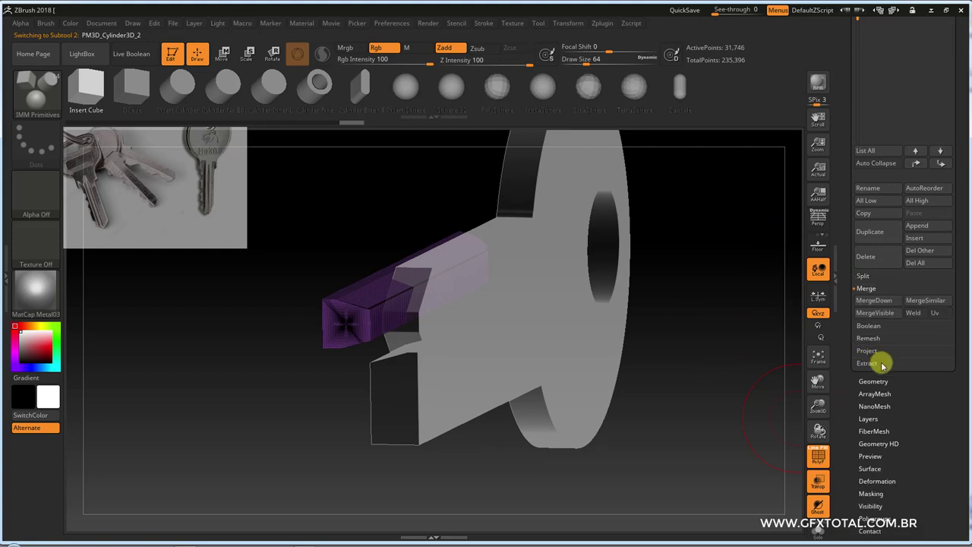
click(878, 302)
click(779, 325)
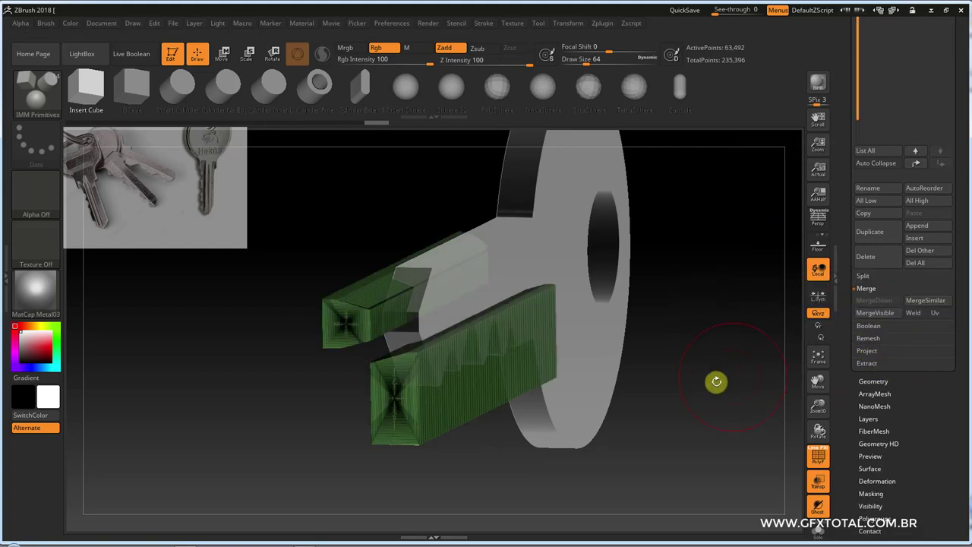
mouse_move(716, 382)
mouse_down()
mouse_move(686, 386)
mouse_move(729, 392)
mouse_move(758, 382)
mouse_move(759, 317)
mouse_move(783, 321)
mouse_move(767, 345)
mouse_move(768, 386)
mouse_move(724, 406)
mouse_move(739, 315)
mouse_up()
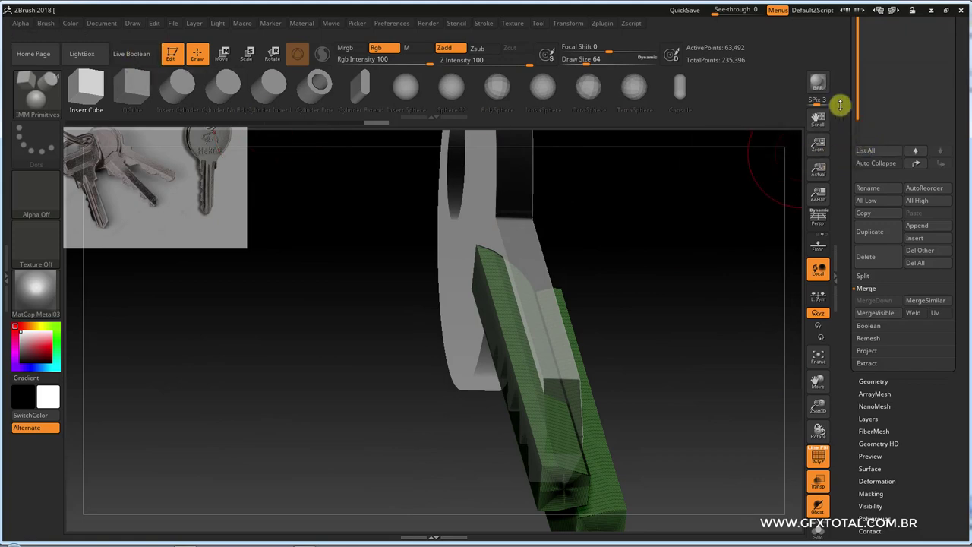
drag(841, 105, 840, 195)
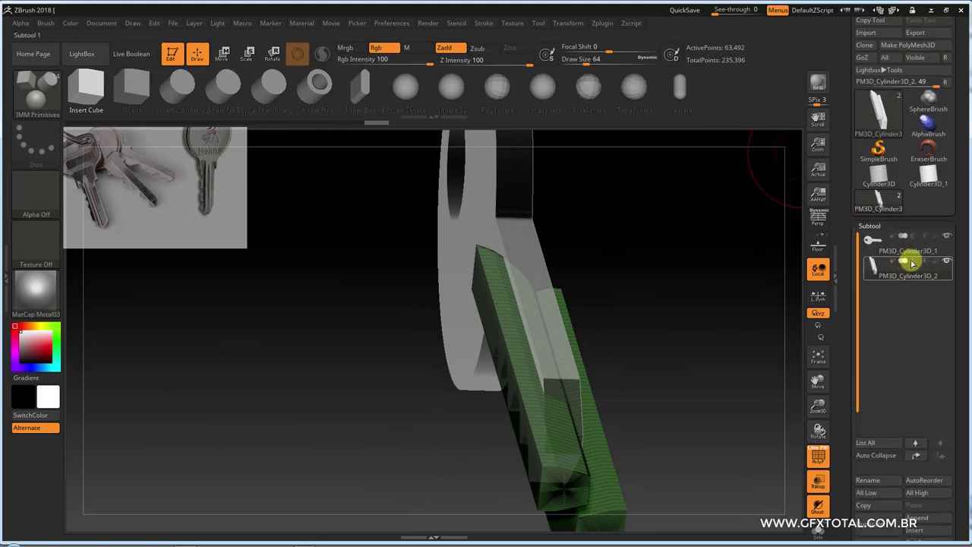
mouse_move(908, 266)
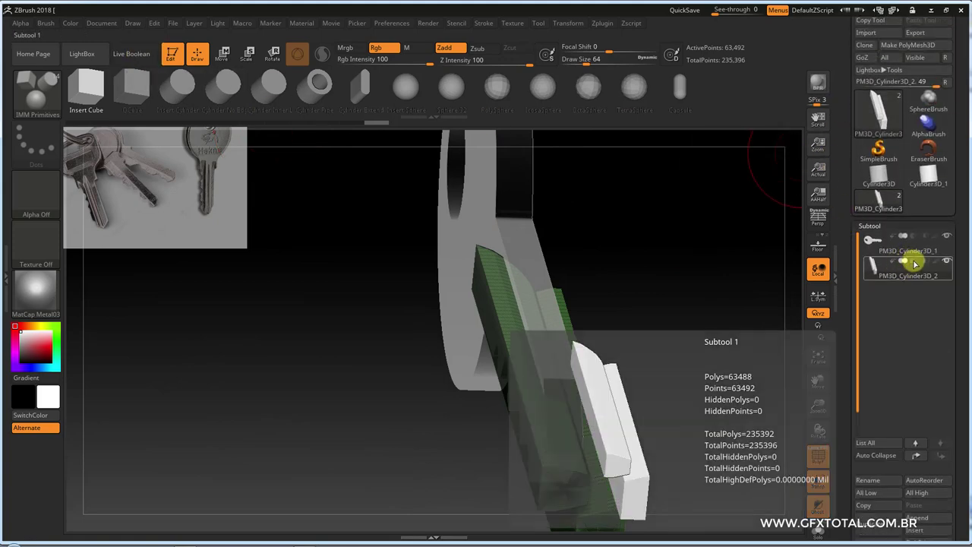
drag(725, 342, 699, 337)
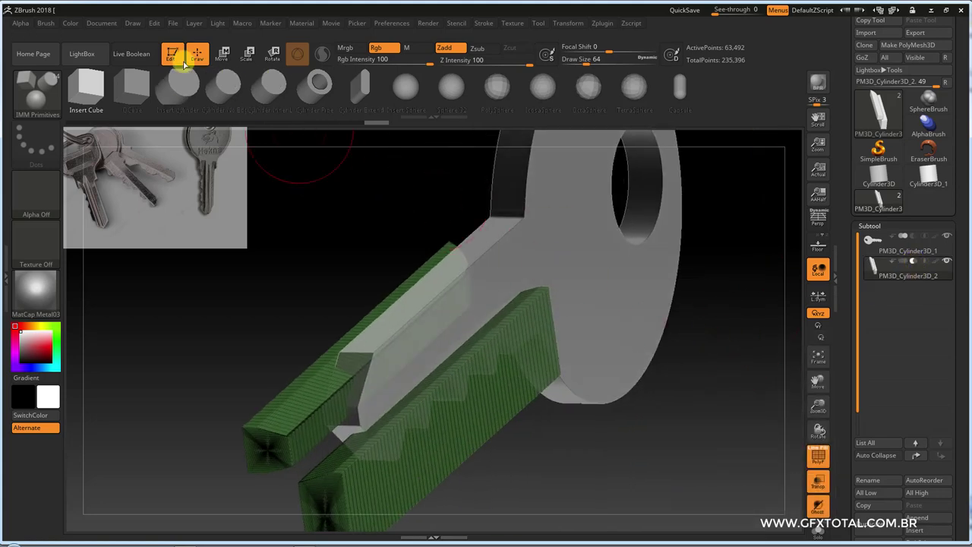
Step: Turn on Live Boolean and select the key body subtool to view the grooves
click(132, 55)
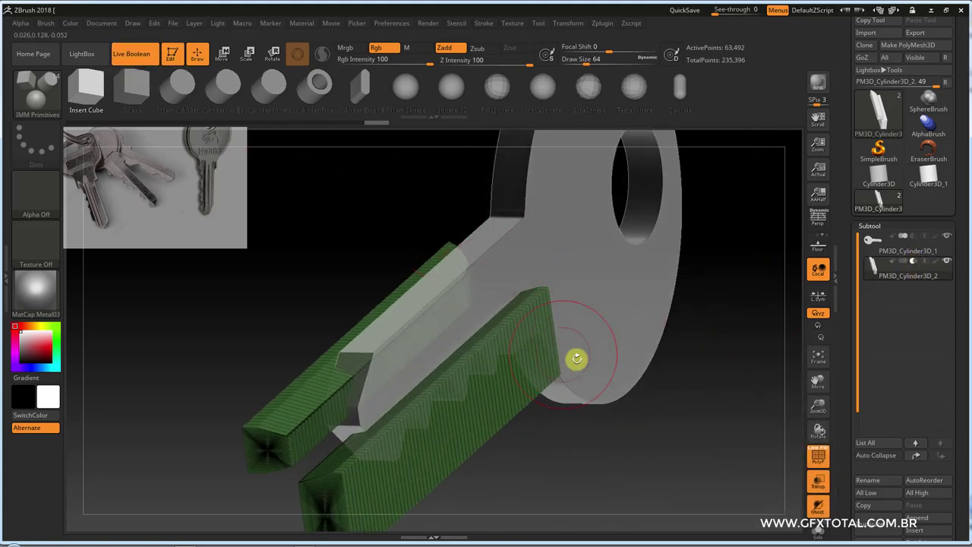
click(908, 251)
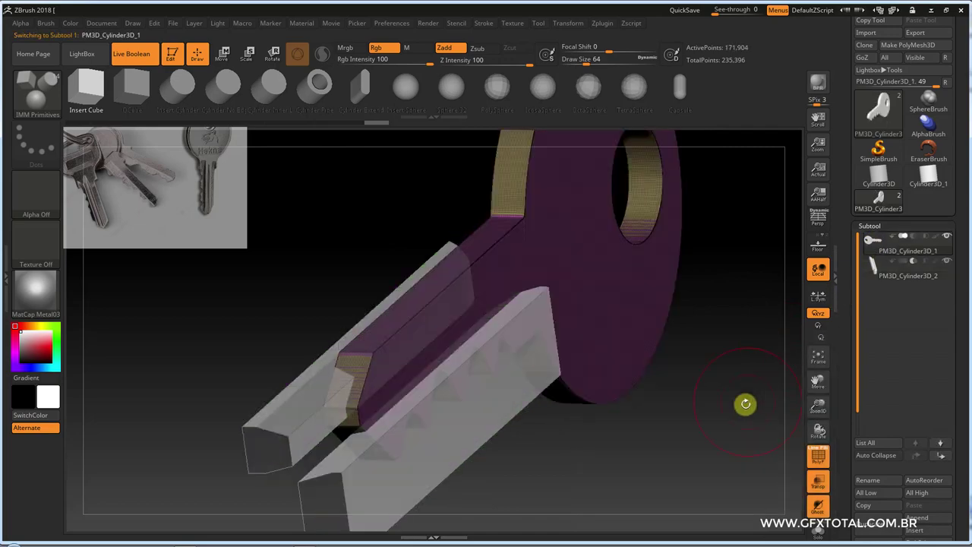
drag(745, 396, 775, 350)
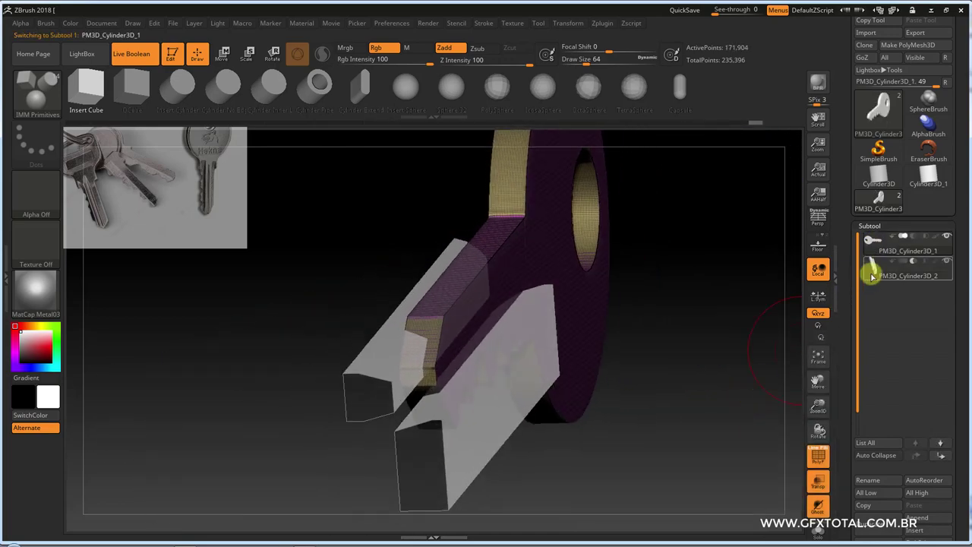
click(874, 241)
drag(770, 342, 552, 233)
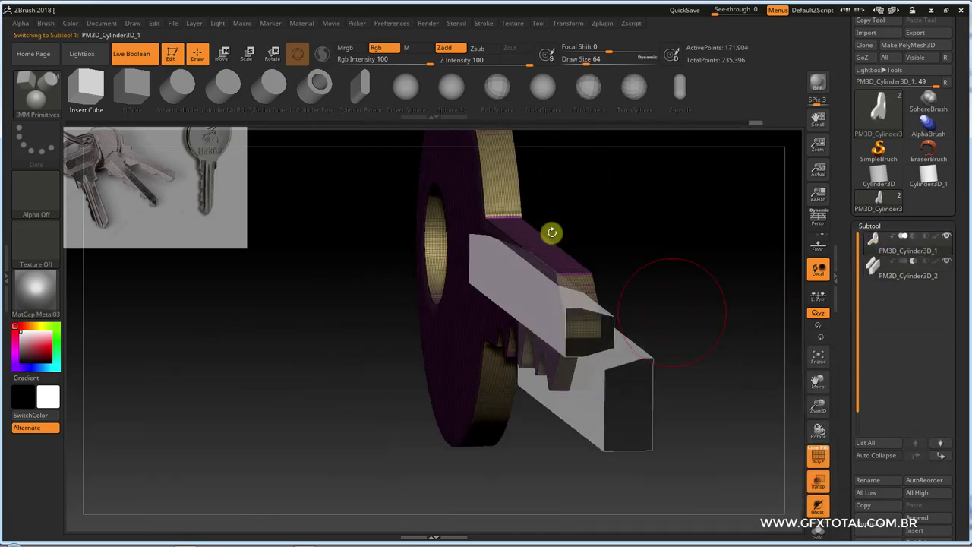
mouse_move(327, 407)
mouse_down()
mouse_move(686, 460)
mouse_move(780, 456)
mouse_up()
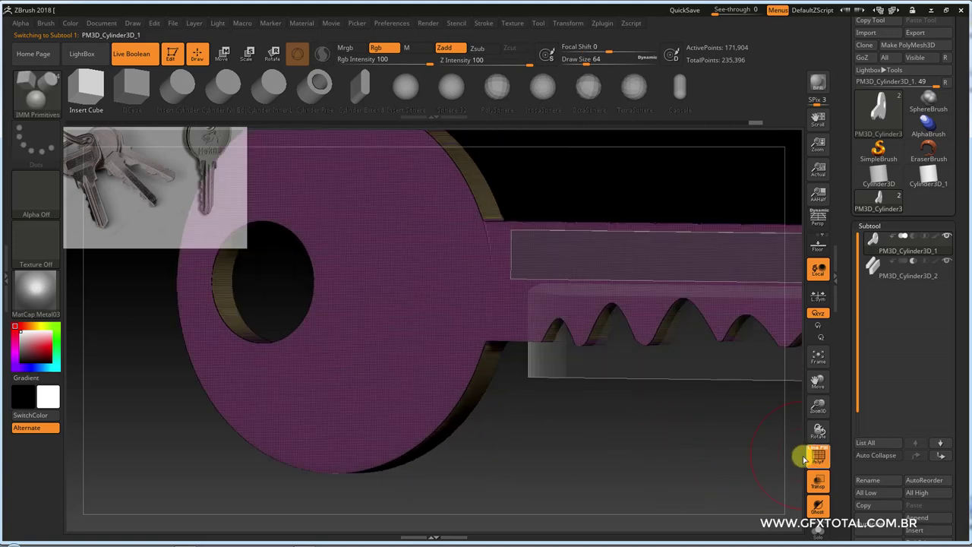
Step: Turn off PolyF wireframe and transparency to see the solid boolean result
click(803, 459)
drag(703, 490, 769, 480)
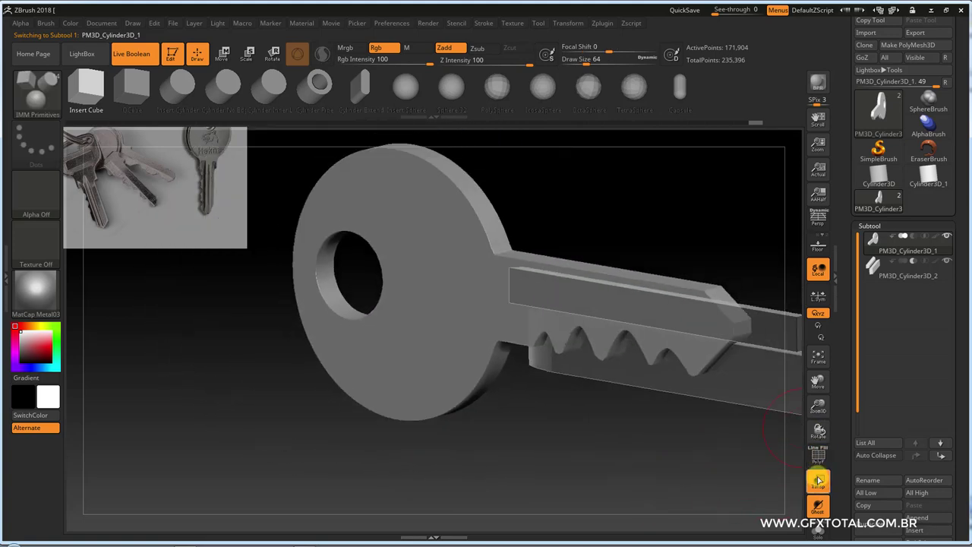
click(817, 482)
mouse_move(701, 494)
mouse_down()
mouse_move(729, 491)
mouse_move(712, 445)
mouse_move(669, 468)
mouse_move(636, 467)
mouse_move(651, 455)
mouse_move(655, 415)
mouse_move(665, 469)
mouse_move(614, 393)
mouse_move(658, 402)
mouse_move(649, 402)
mouse_move(693, 373)
mouse_up()
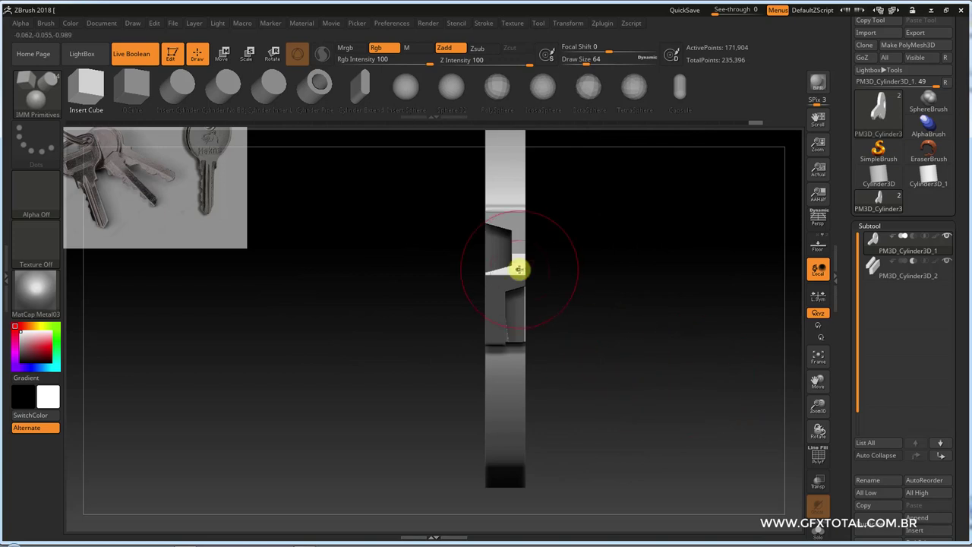
Step: In the merged cutter subtool, lasso-mask and invert so only the lower box is unmasked
click(877, 269)
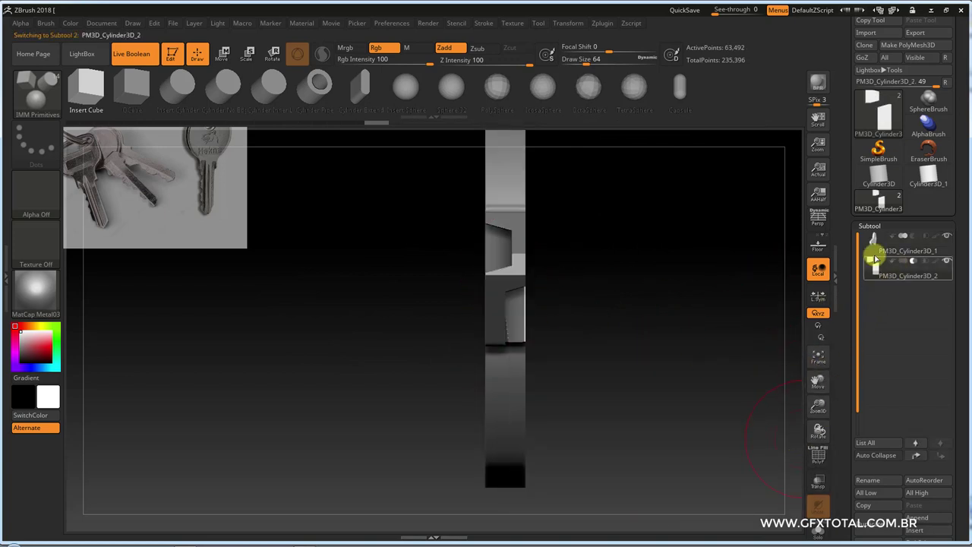
click(896, 277)
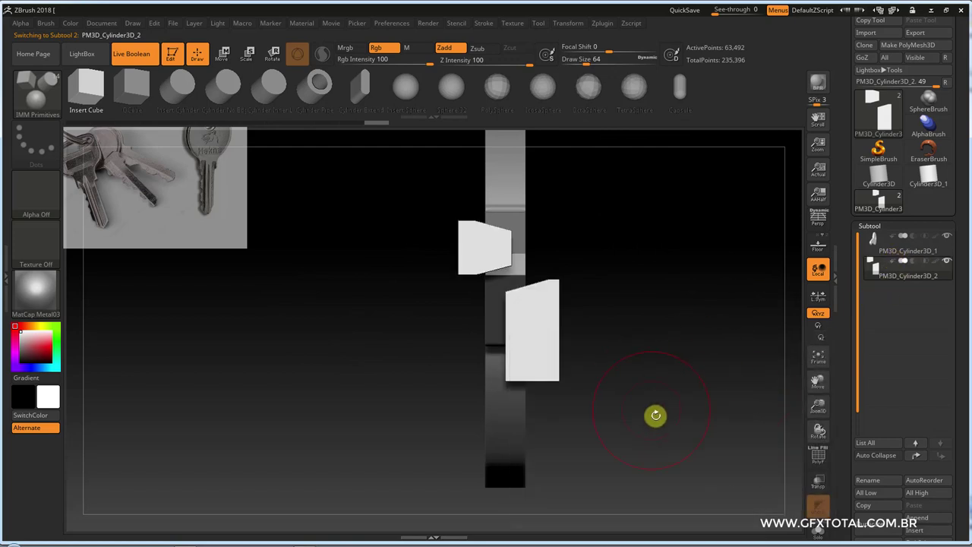
key(ctrl)
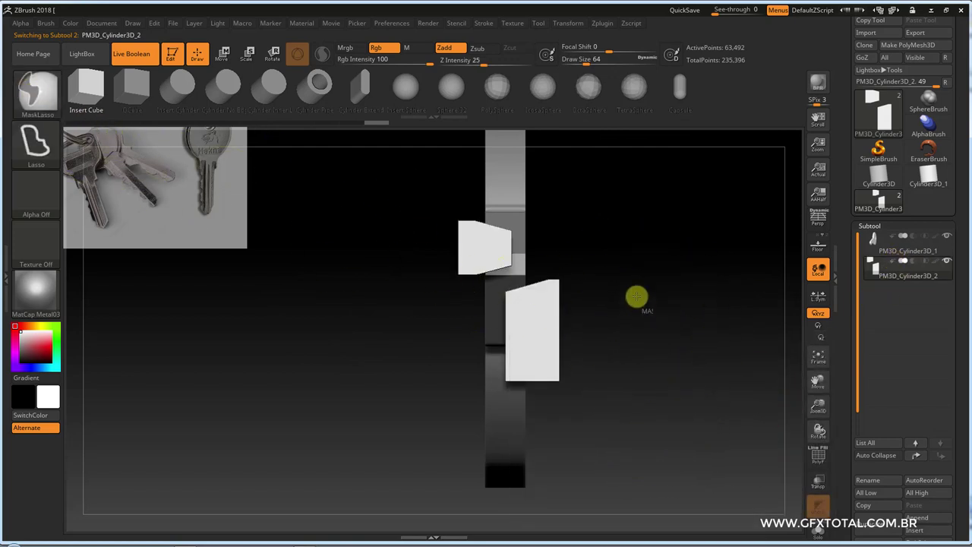
ctrl+drag(555, 270, 631, 425)
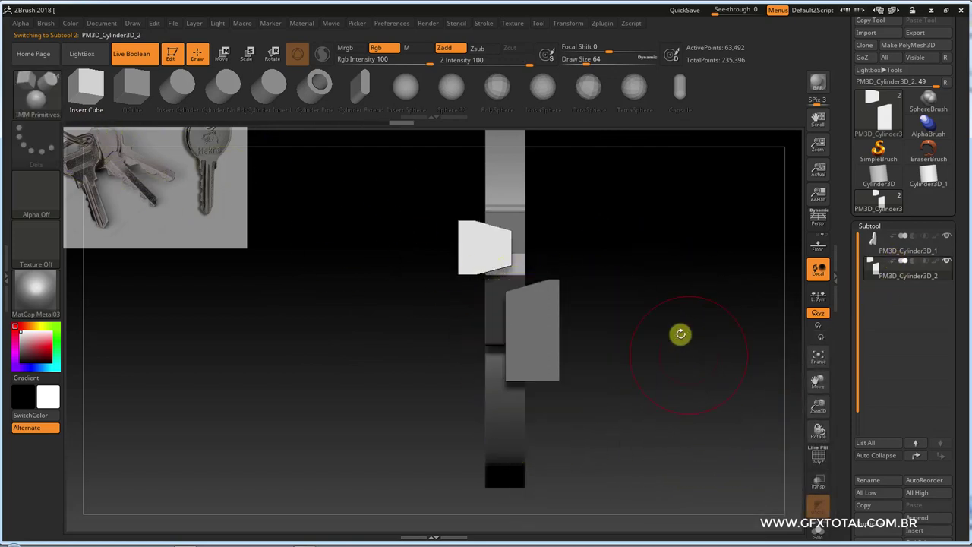
ctrl+click(621, 281)
Step: Move the lower cutter box down and slightly sideways across the toothed shaft
click(222, 53)
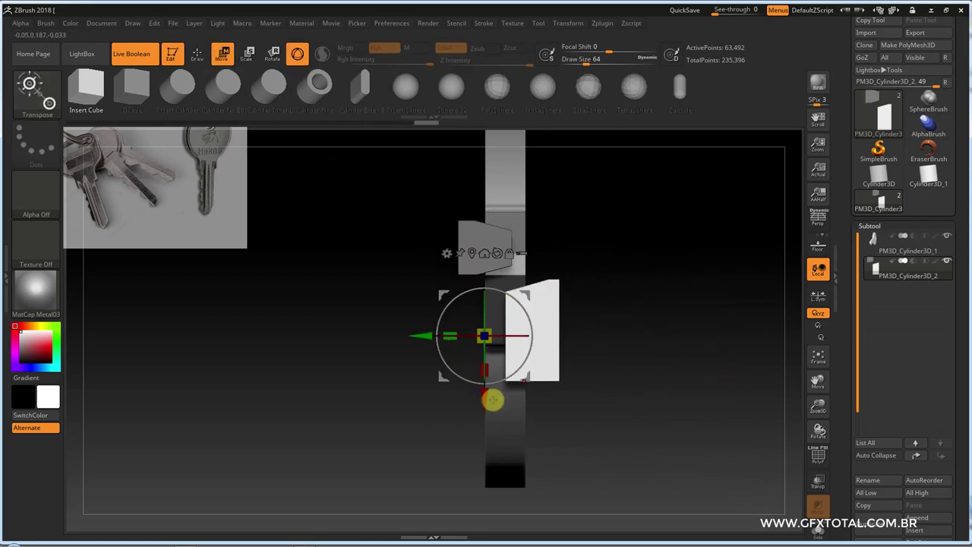
drag(484, 398, 484, 408)
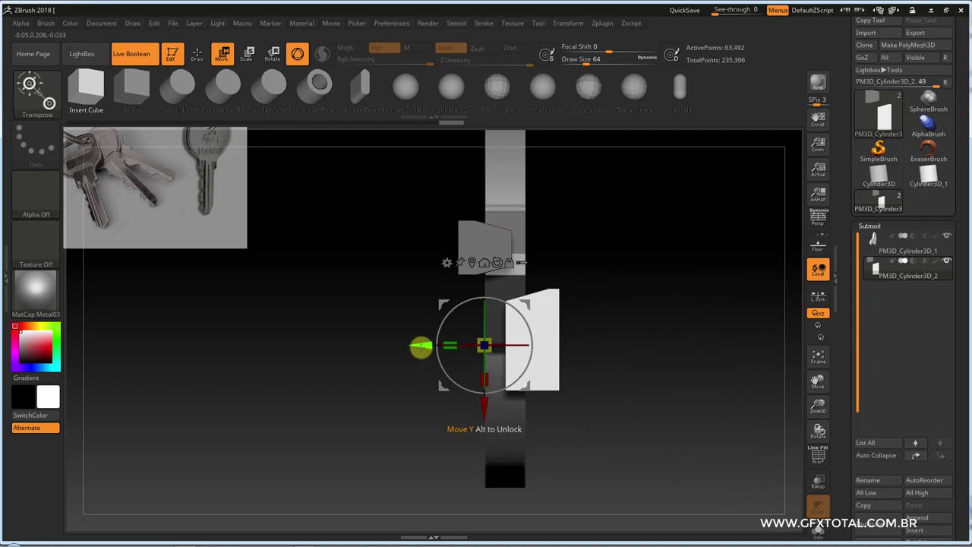
drag(422, 347, 428, 343)
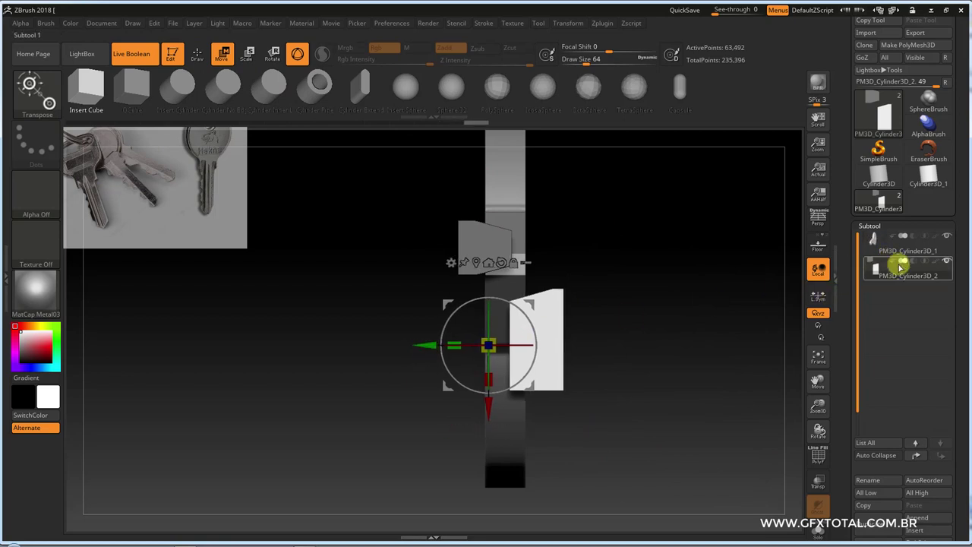
mouse_move(632, 304)
mouse_down()
mouse_move(514, 394)
mouse_move(488, 402)
mouse_move(492, 389)
mouse_up()
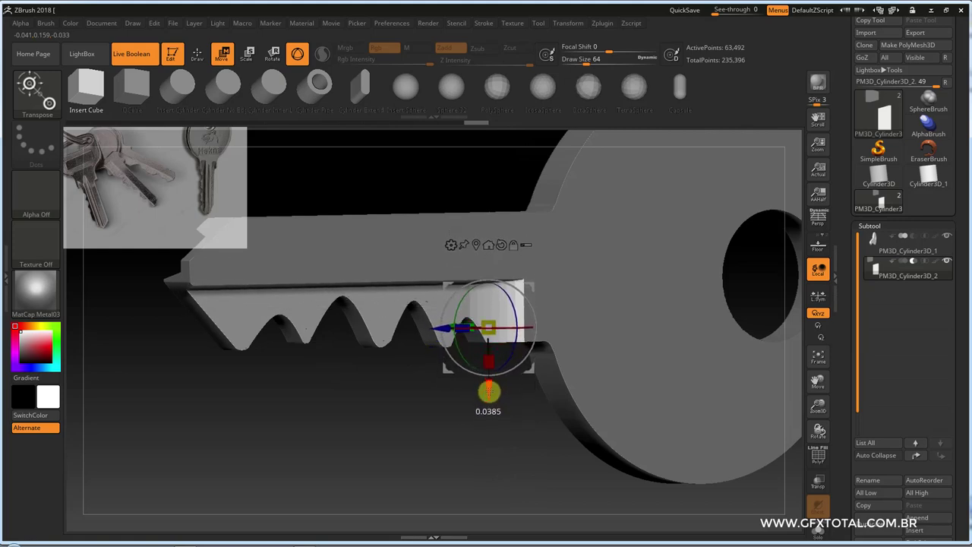
mouse_move(449, 451)
mouse_down()
mouse_move(433, 486)
mouse_move(682, 428)
mouse_up()
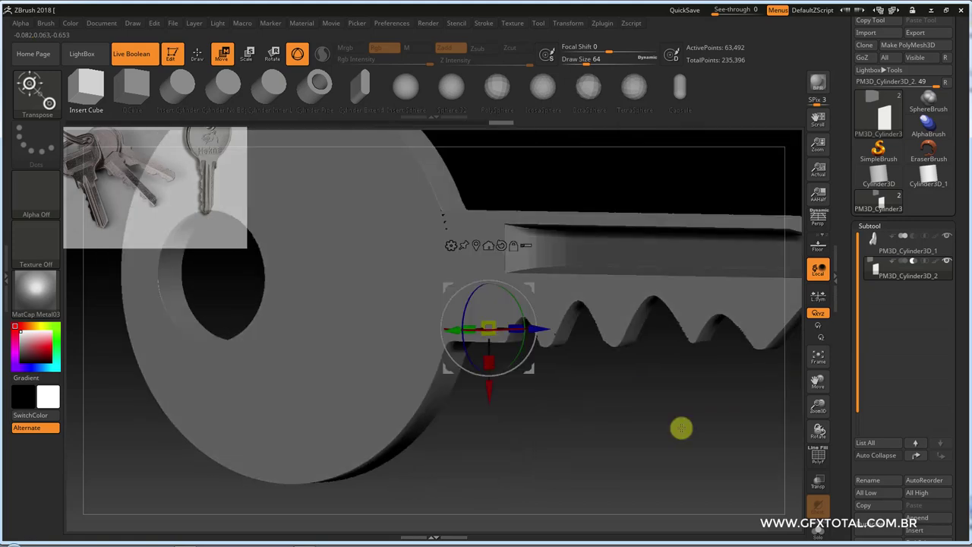
click(881, 267)
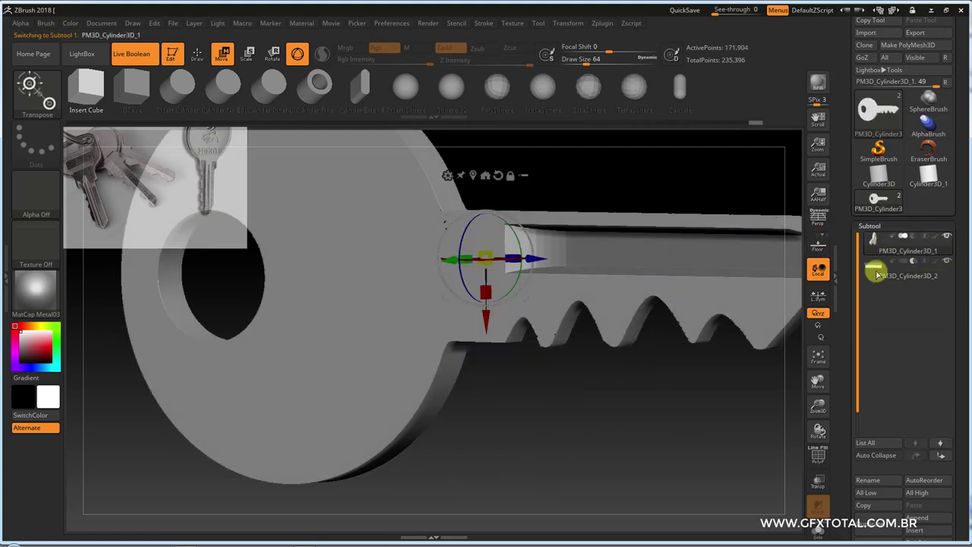
mouse_move(543, 368)
mouse_down()
mouse_move(605, 418)
mouse_move(656, 433)
mouse_up()
Step: Snap to front view, expand the Subtool Boolean options, and inspect the whole key
key(f)
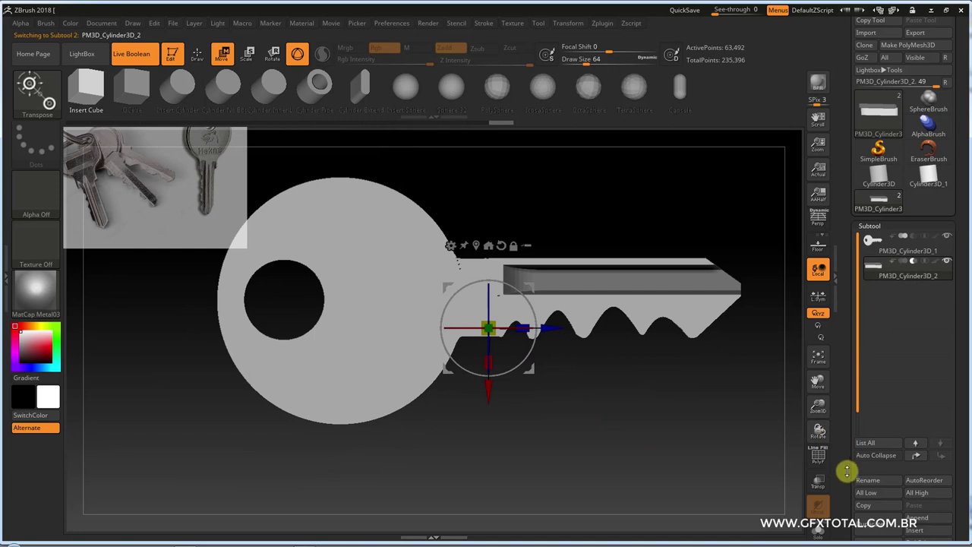
drag(847, 471, 841, 380)
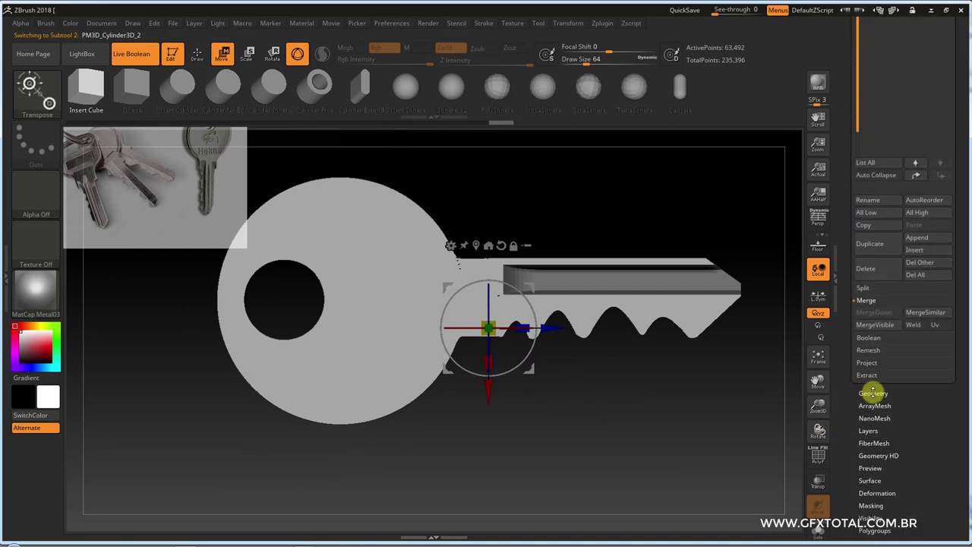
click(872, 337)
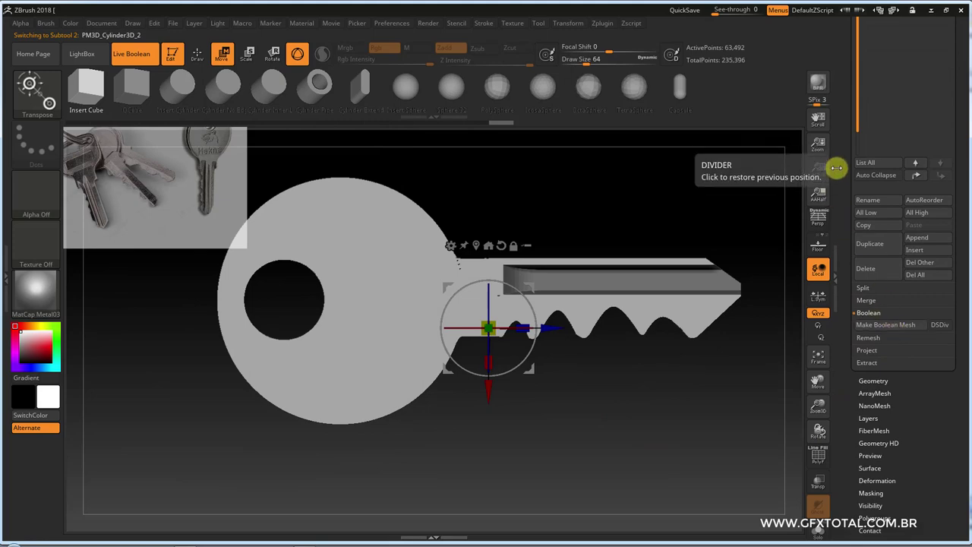
mouse_move(842, 191)
mouse_down()
mouse_move(846, 257)
mouse_move(843, 229)
mouse_up()
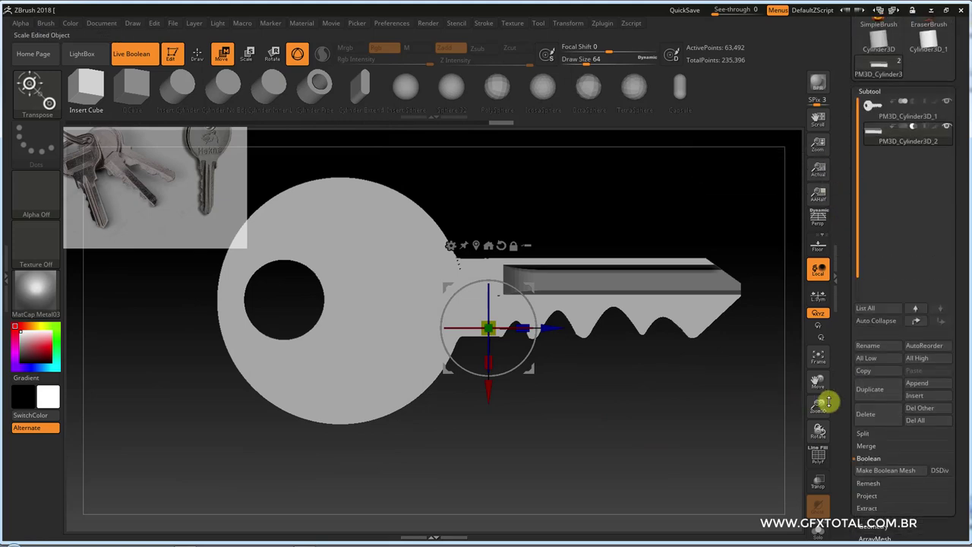
mouse_move(557, 430)
mouse_down()
mouse_move(542, 443)
mouse_move(566, 439)
mouse_move(562, 453)
mouse_move(659, 348)
mouse_up()
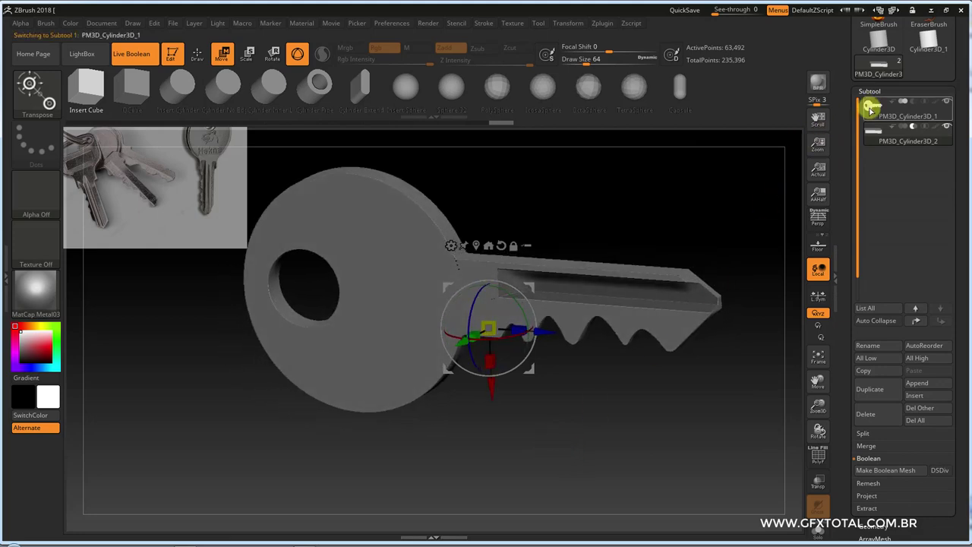
drag(755, 421, 615, 429)
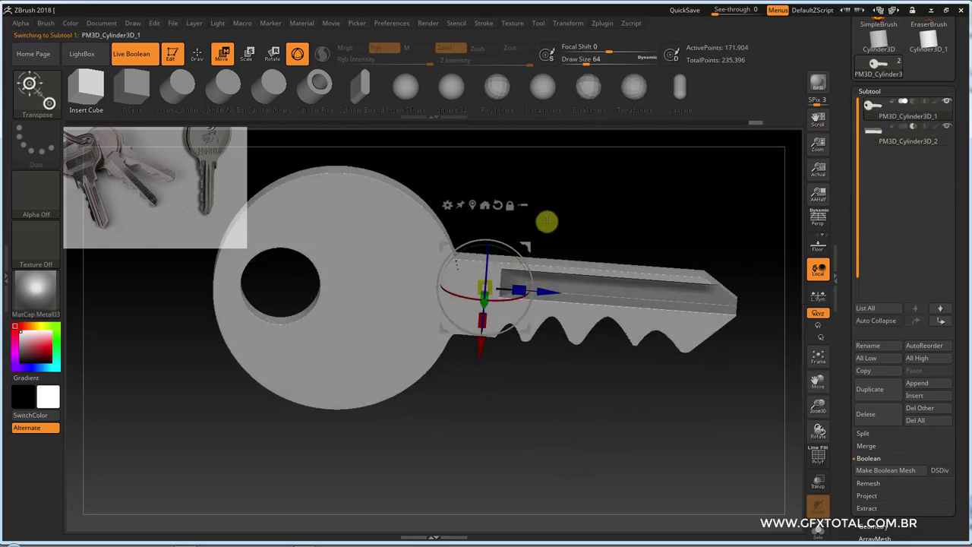
alt+drag(547, 221, 571, 369)
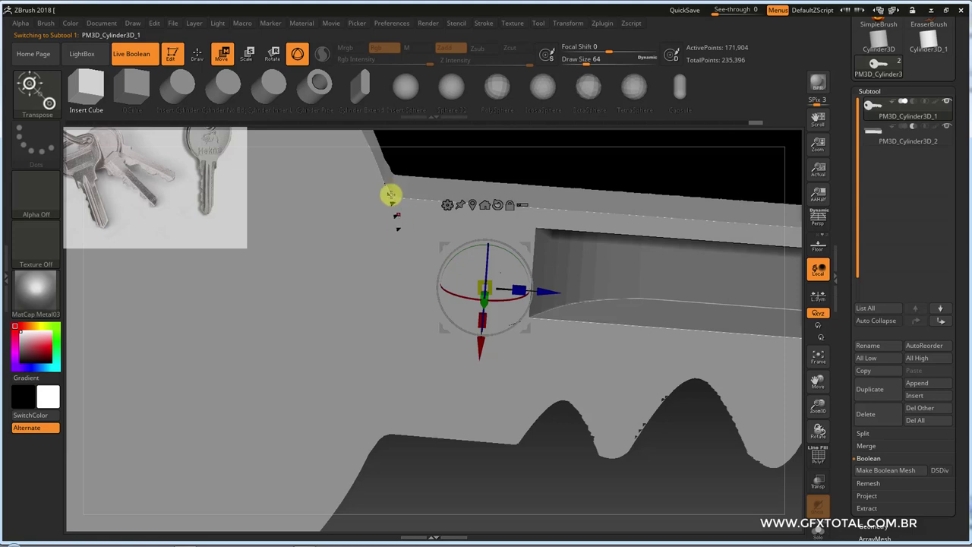
alt+drag(622, 478, 616, 360)
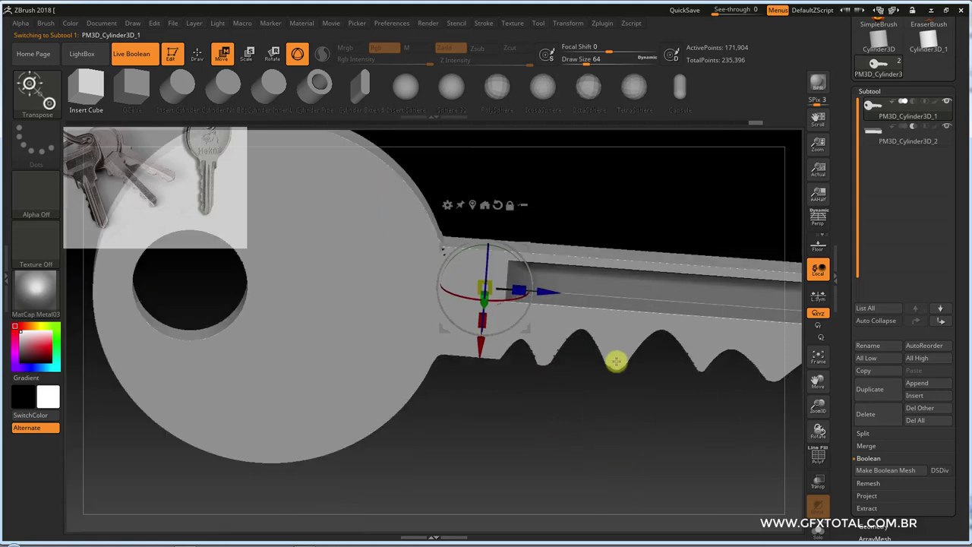
Step: Turn on PolyF and zoom in to inspect the key's polygon wireframe
click(820, 458)
mouse_move(690, 458)
mouse_down()
mouse_move(646, 463)
mouse_move(679, 451)
mouse_up()
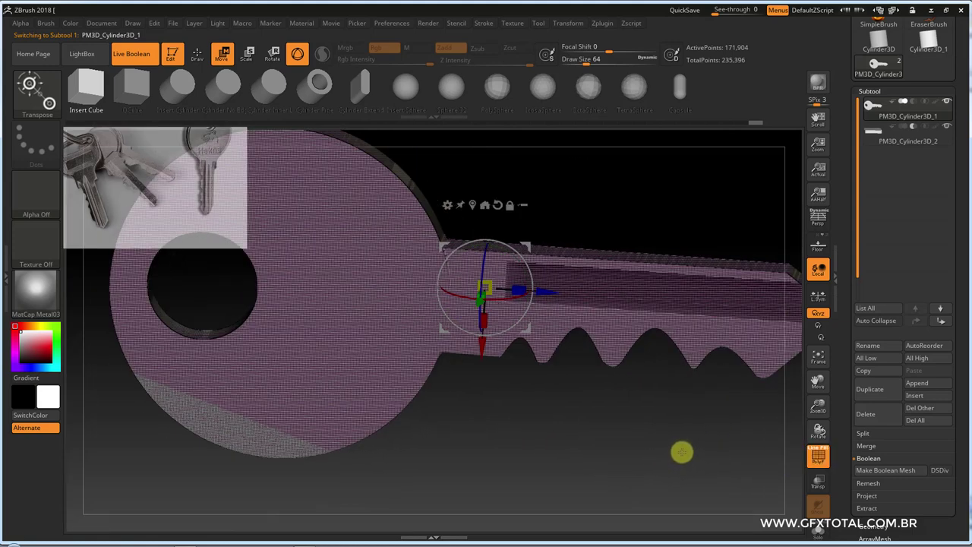
alt+drag(570, 271, 608, 456)
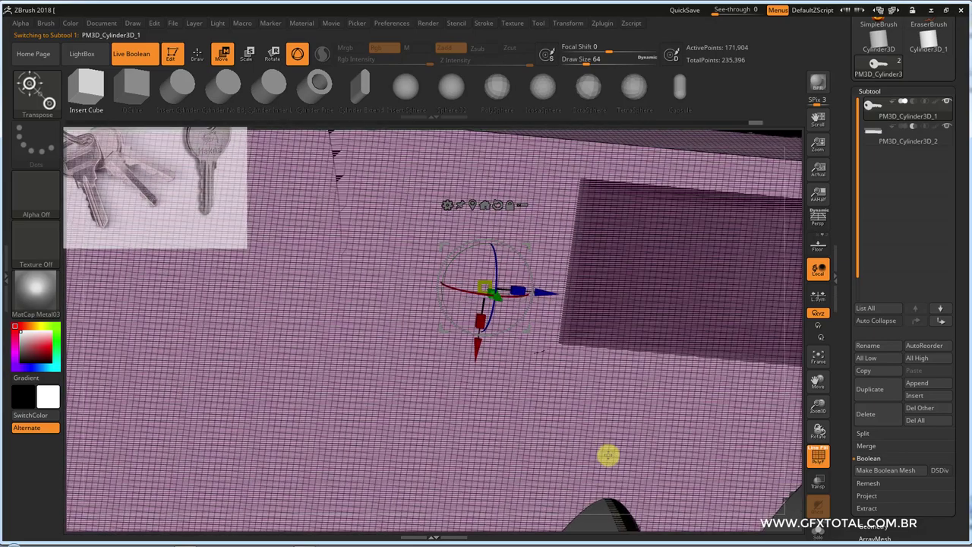
mouse_move(595, 332)
alt+mouse_down()
mouse_move(573, 178)
mouse_move(686, 241)
mouse_move(661, 240)
alt+mouse_up()
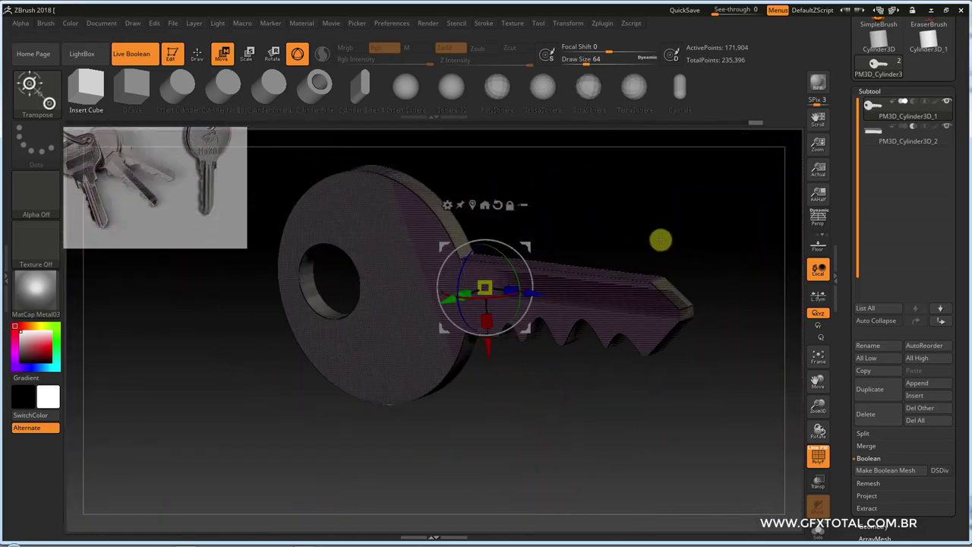
Step: Expand Tool > Geometry and the DynaMesh settings, showing Resolution 128
drag(850, 433, 874, 201)
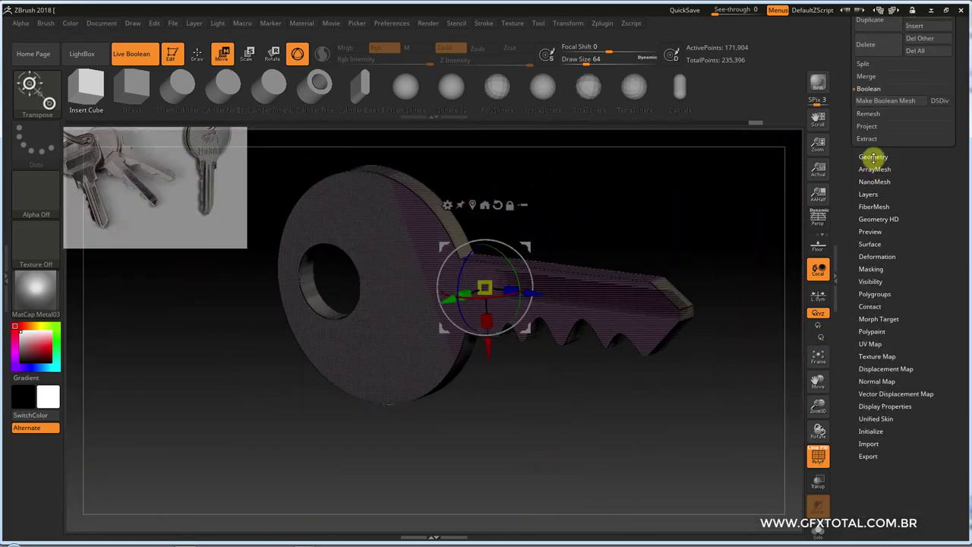
click(892, 157)
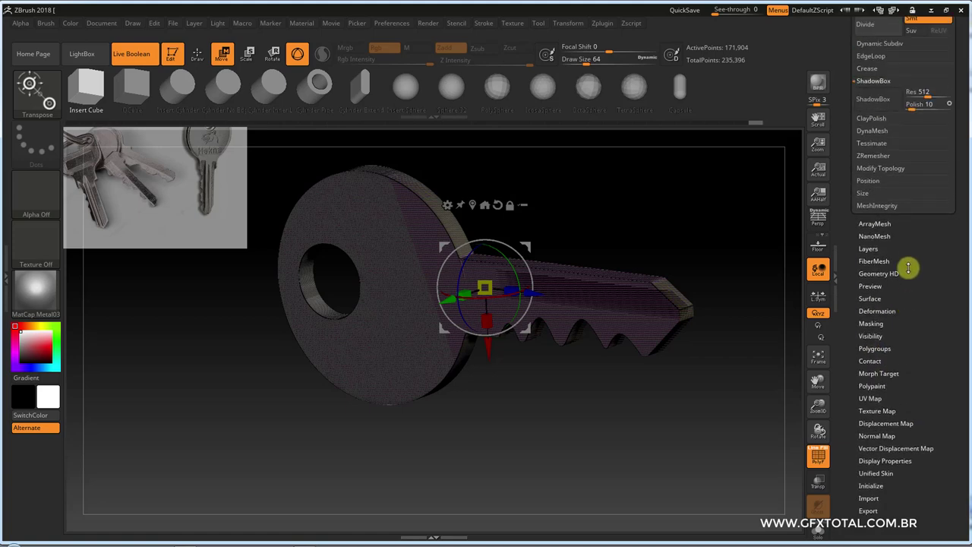
scroll(904, 281, up, 1)
click(881, 266)
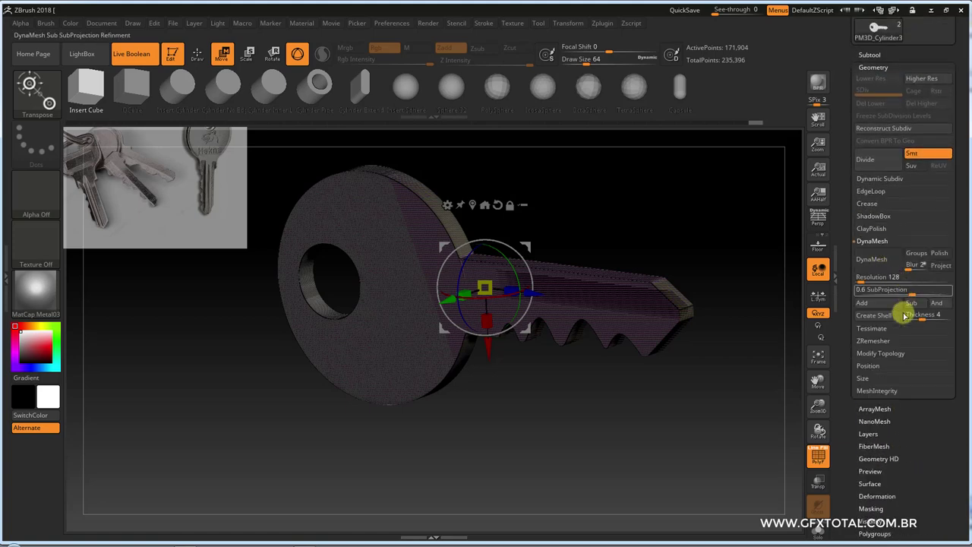
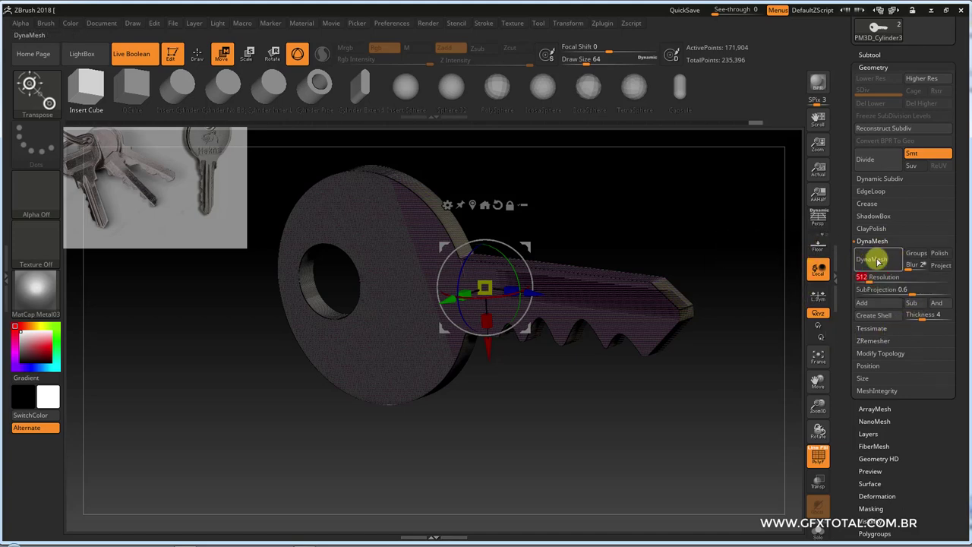
Step: DynaMesh the key into one solid and turn off the PolyF wireframe colouring
click(874, 259)
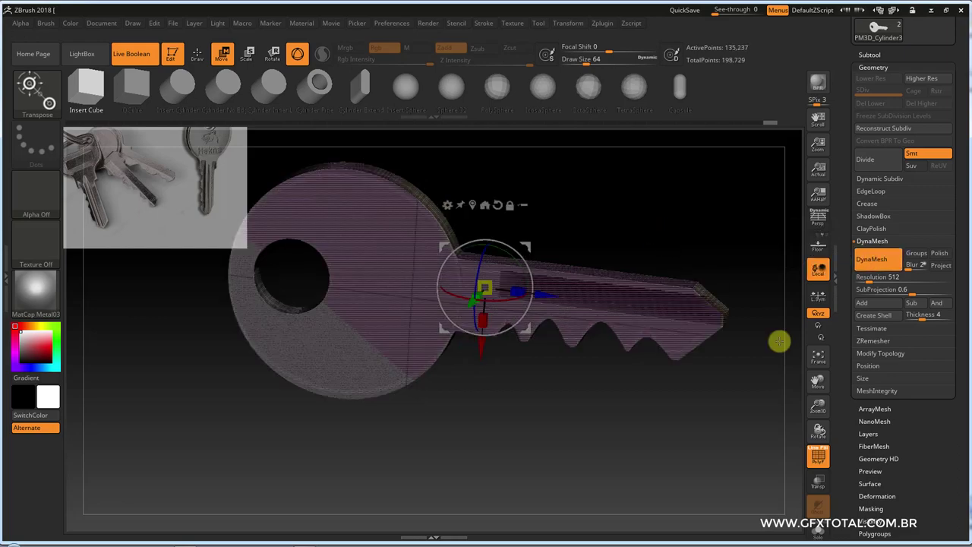
click(820, 460)
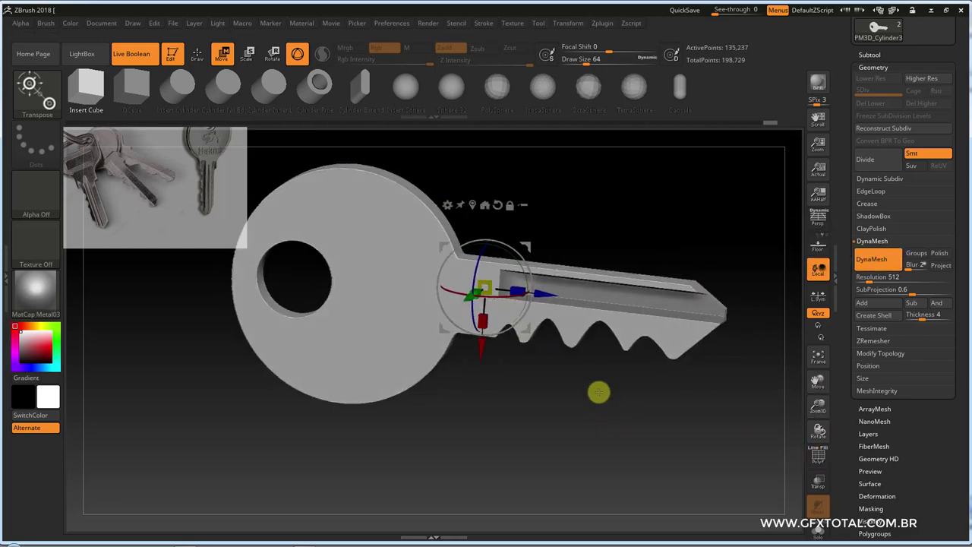
click(816, 454)
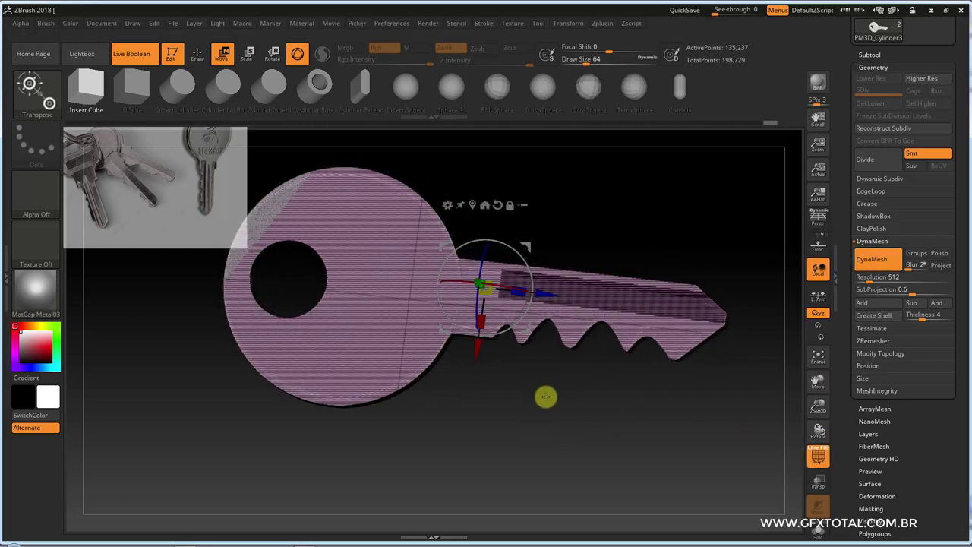
click(819, 456)
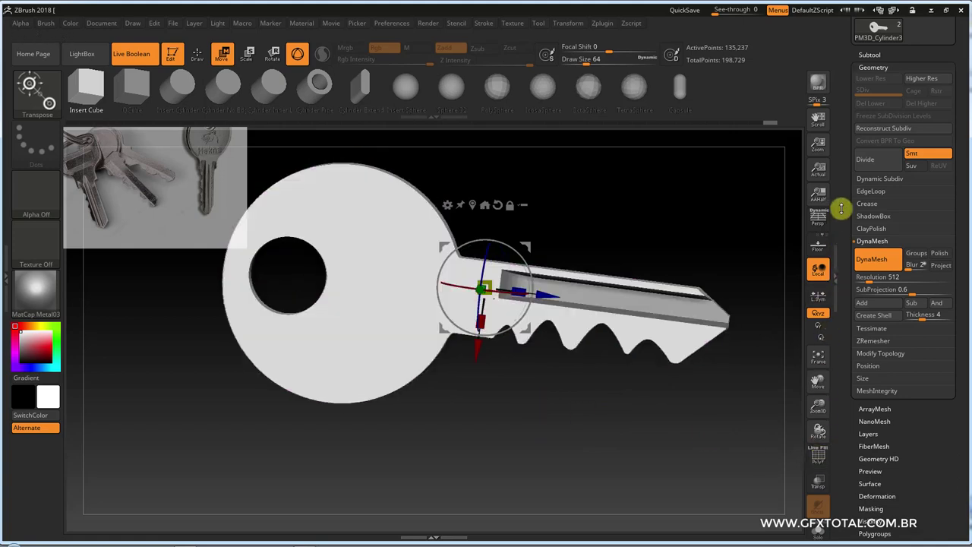
Step: Show the Subtool list with the key's two subtools and orbit to check the remesh
drag(841, 209, 859, 267)
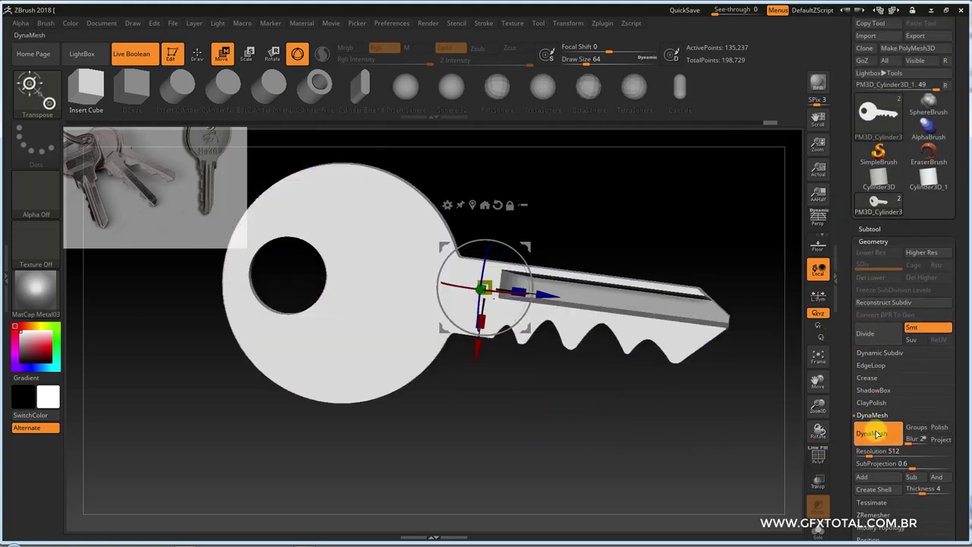
click(870, 229)
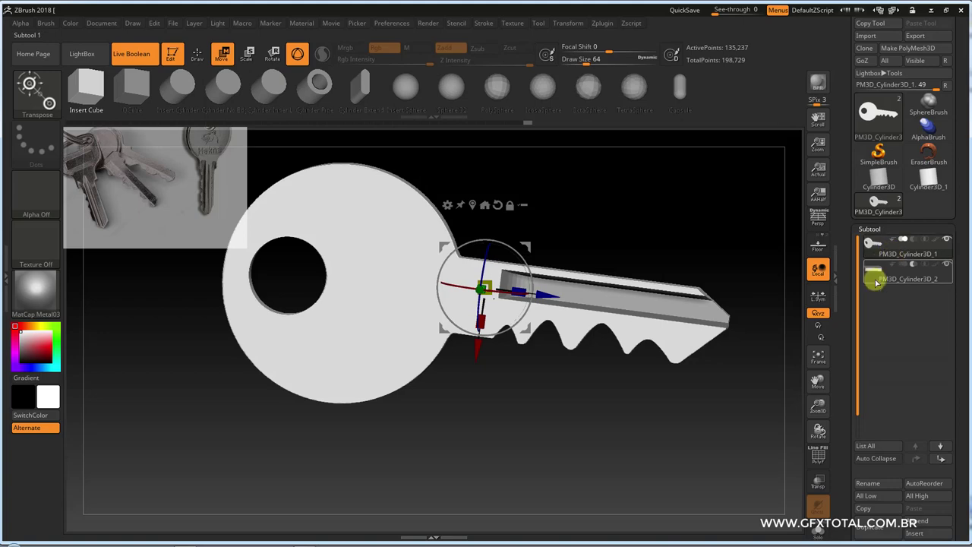
mouse_move(742, 410)
mouse_down()
mouse_move(698, 392)
mouse_move(714, 410)
mouse_move(686, 425)
mouse_move(731, 416)
mouse_move(721, 414)
mouse_up()
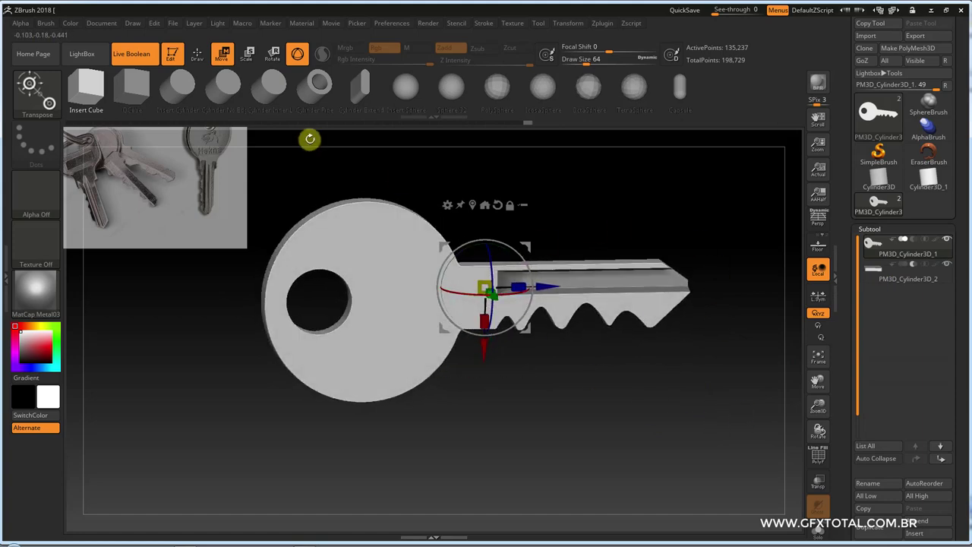
click(196, 53)
Step: Make Boolean Mesh and switch to the new UMesh_PM3D_Cylinder3D_1 tool
shift+drag(708, 389, 507, 278)
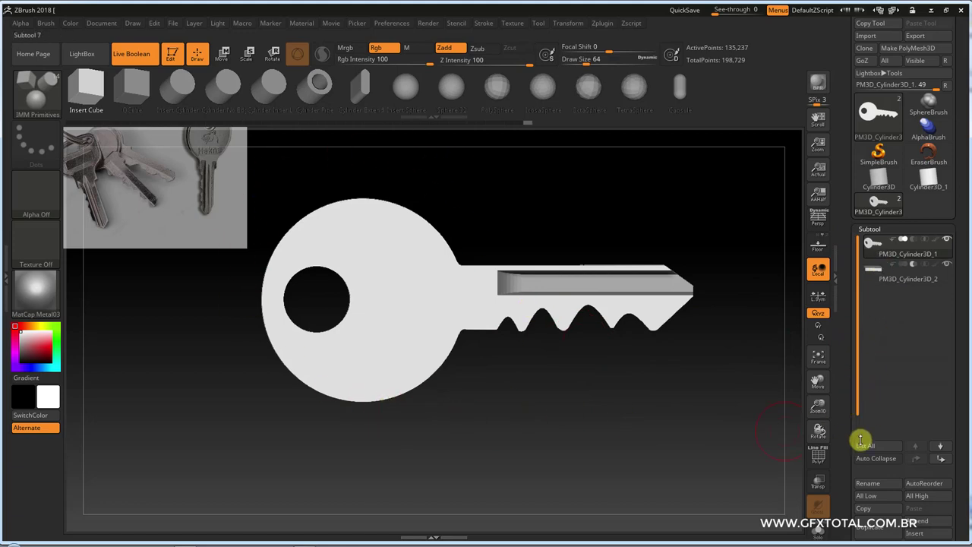
drag(855, 328, 849, 228)
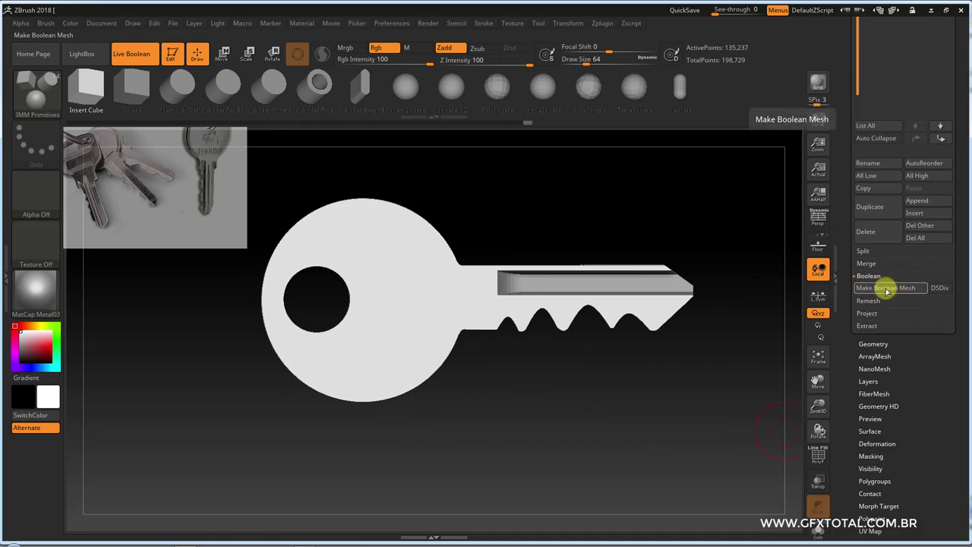
drag(851, 91, 845, 226)
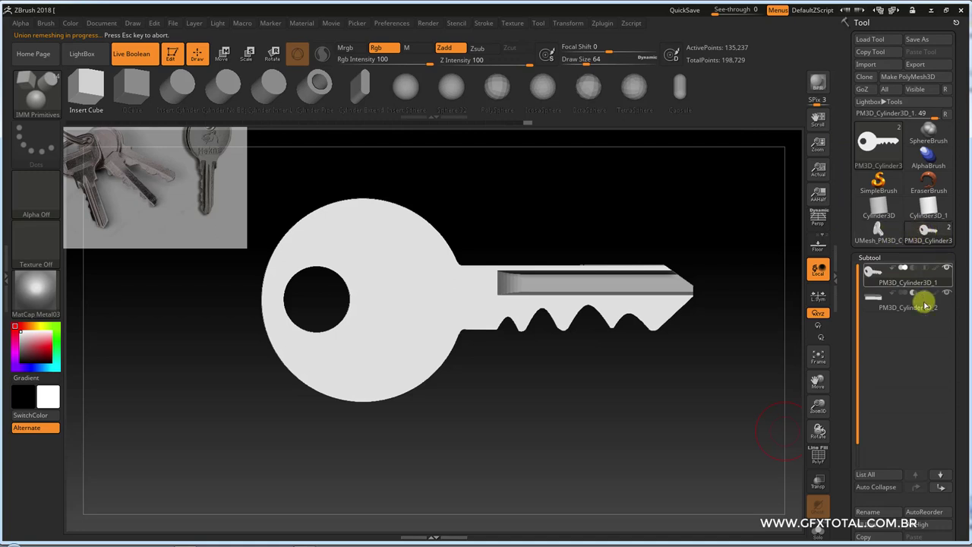
mouse_move(879, 231)
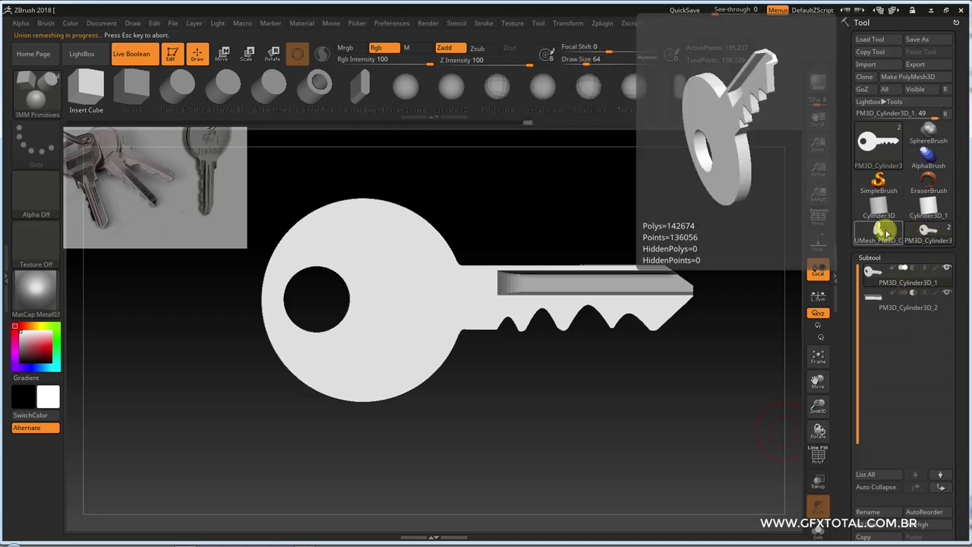
click(880, 235)
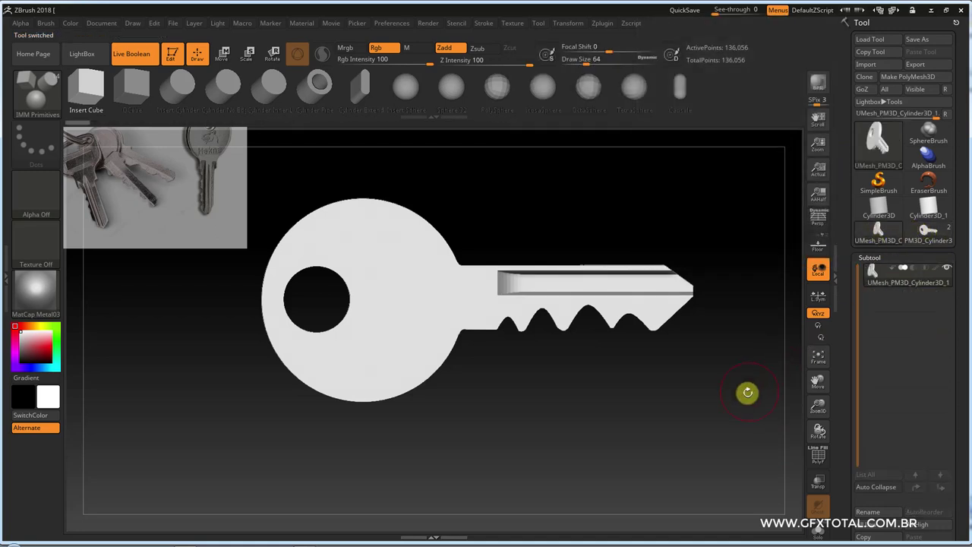
mouse_move(747, 392)
mouse_down()
mouse_move(577, 423)
mouse_move(660, 421)
mouse_move(645, 421)
mouse_up()
Step: Turn PolyF on and insert a Ring3D primitive as the new subtool PM3D_Ring3D1
click(819, 458)
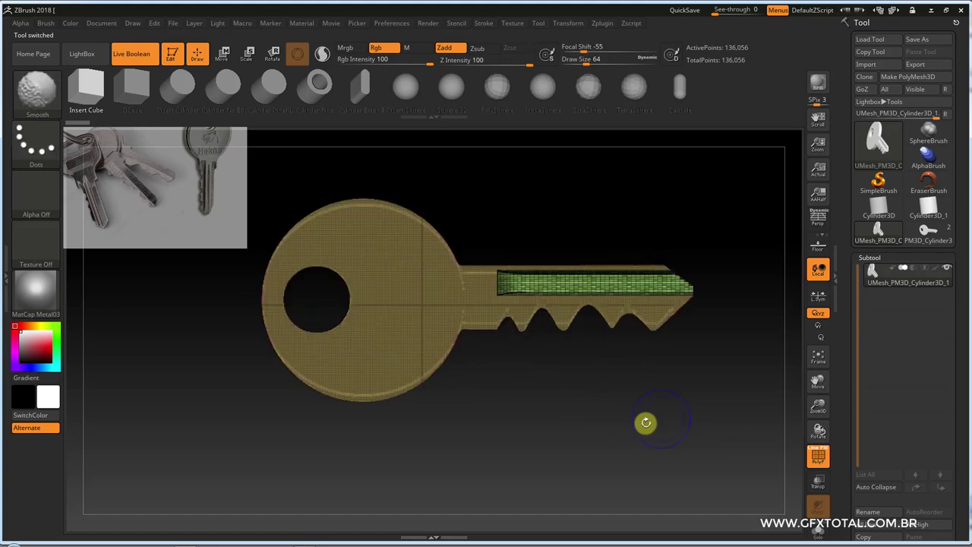
alt+drag(499, 400, 559, 400)
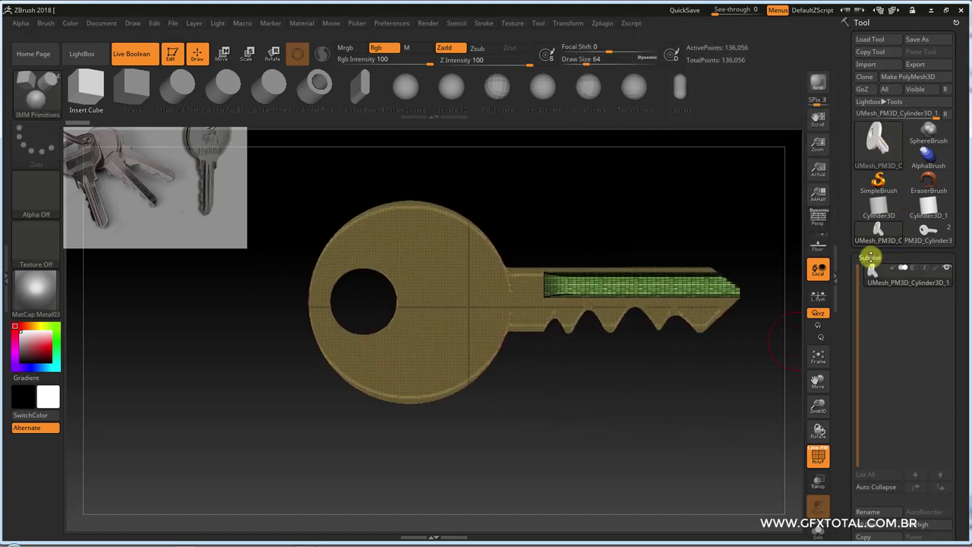
click(870, 257)
click(871, 258)
drag(849, 341, 843, 261)
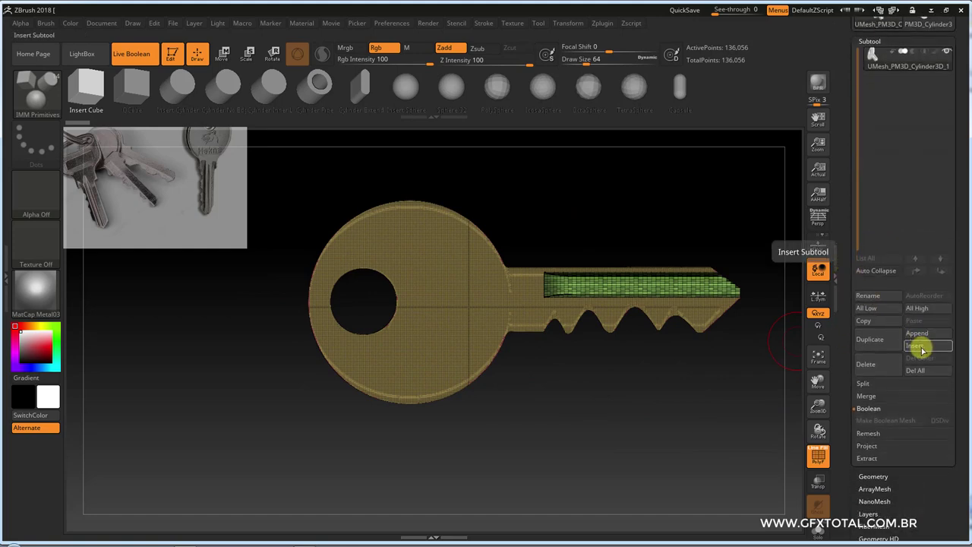
click(916, 348)
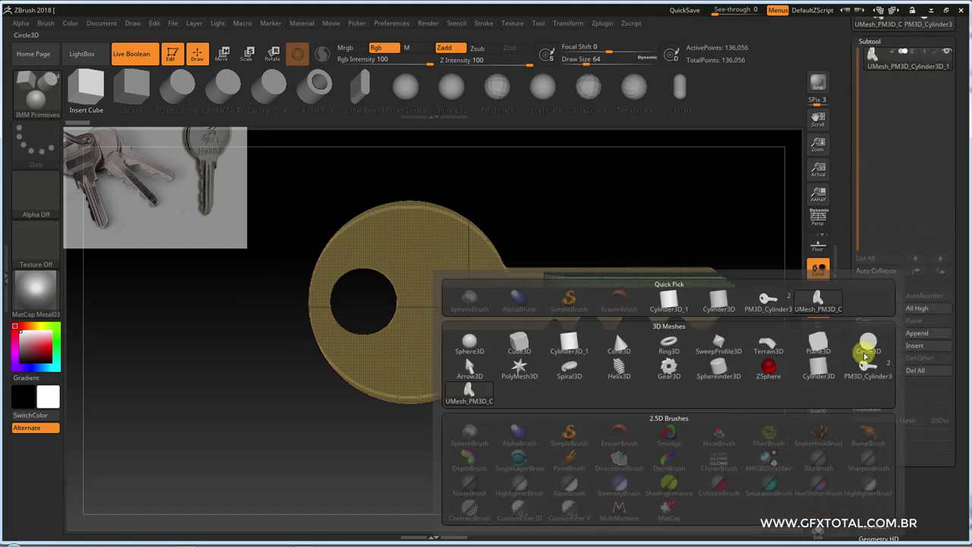
click(689, 348)
mouse_move(654, 408)
mouse_down()
mouse_move(649, 432)
mouse_move(596, 449)
mouse_move(612, 471)
mouse_move(645, 443)
mouse_move(649, 409)
mouse_move(673, 403)
mouse_move(692, 456)
mouse_move(703, 453)
mouse_up()
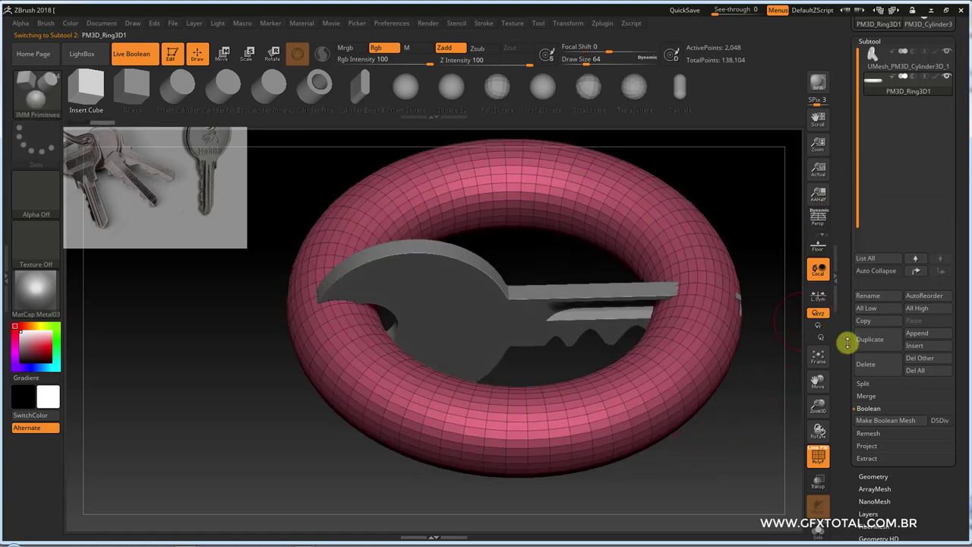
scroll(843, 243, down, 5)
Step: Rotate and shrink the ring with the Deformation sliders so it sits over the key's shank
scroll(843, 233, down, 2)
click(872, 222)
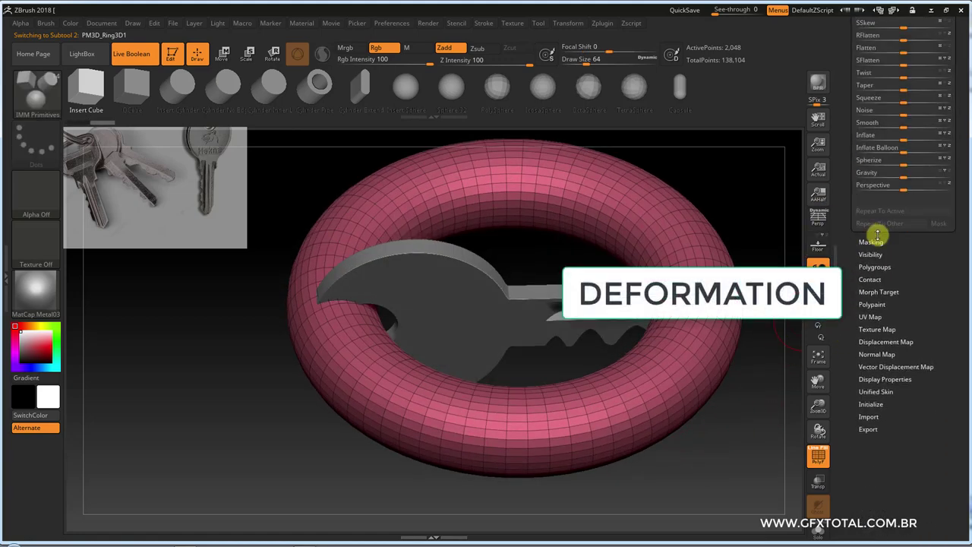
mouse_move(878, 236)
mouse_down()
mouse_move(919, 297)
mouse_move(918, 367)
mouse_up()
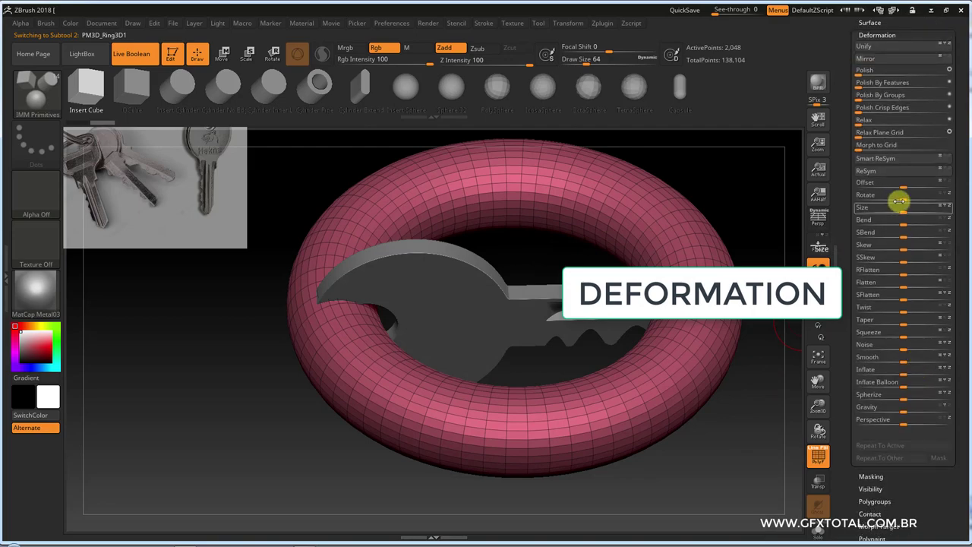
drag(901, 201, 886, 195)
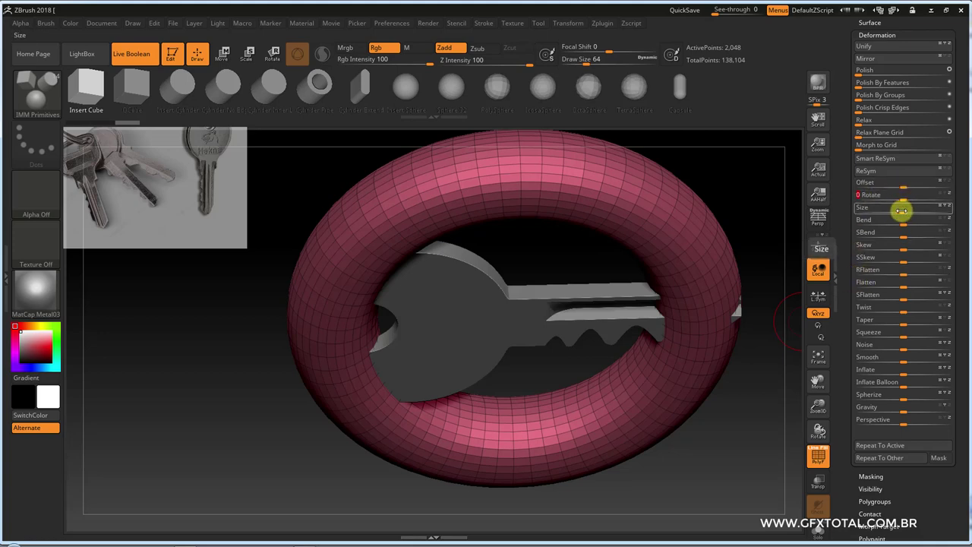
drag(901, 211, 866, 209)
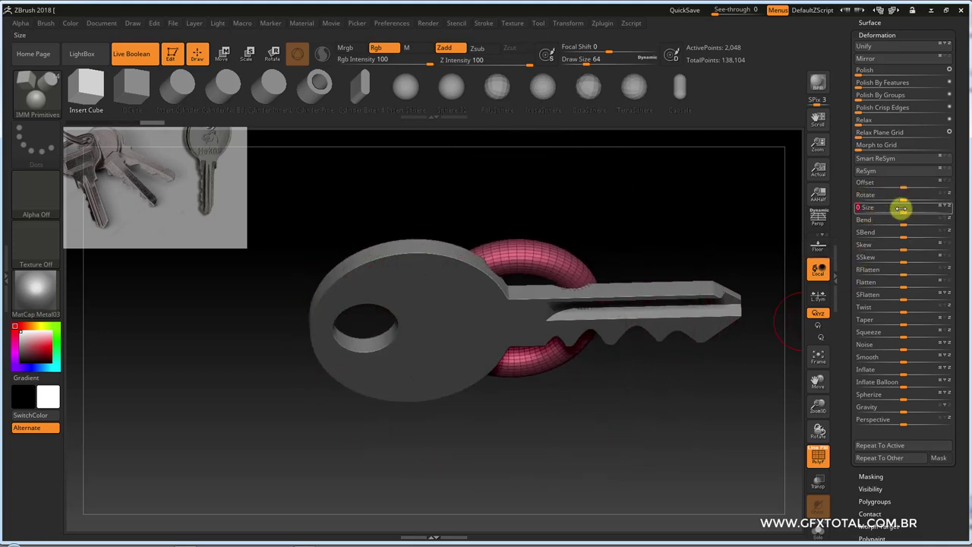
mouse_move(646, 242)
mouse_down()
mouse_move(641, 256)
mouse_move(869, 357)
mouse_move(894, 372)
mouse_move(887, 377)
mouse_up()
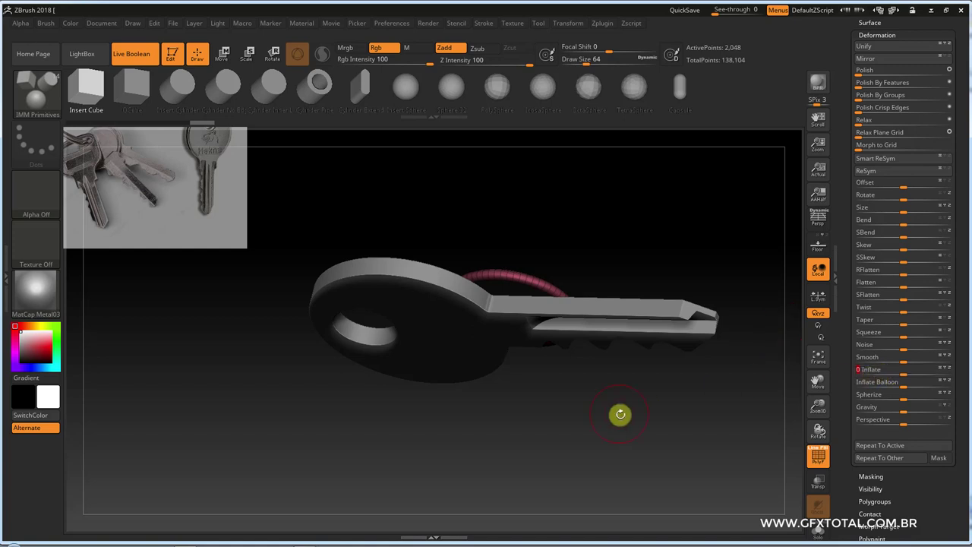
mouse_move(621, 414)
mouse_down()
mouse_move(628, 499)
mouse_move(573, 464)
mouse_move(681, 443)
mouse_move(706, 380)
mouse_move(706, 289)
mouse_move(671, 335)
mouse_move(716, 364)
mouse_move(721, 403)
mouse_move(321, 60)
mouse_up()
click(244, 53)
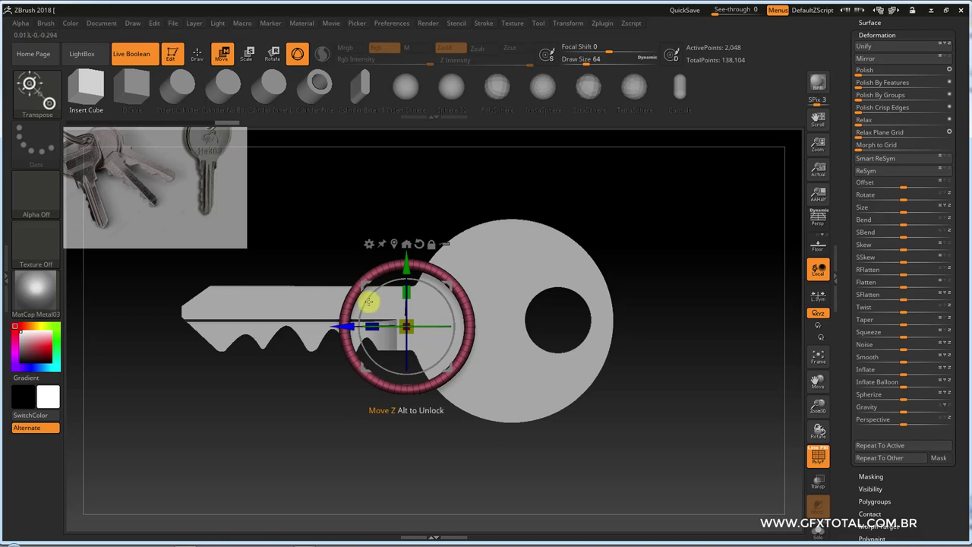
Step: Enlarge the ring, move it left and up over the key head, and thin its tube
click(297, 54)
drag(462, 322, 660, 318)
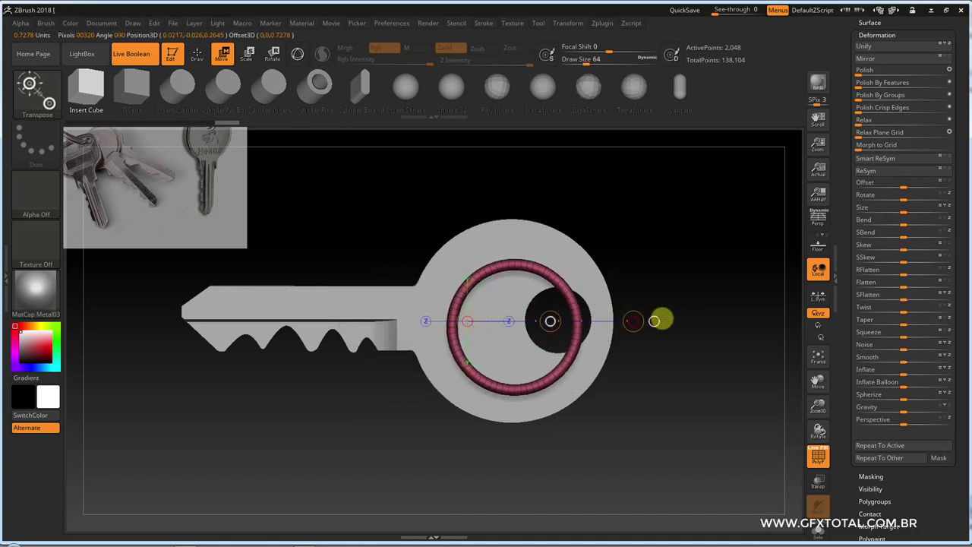
click(299, 55)
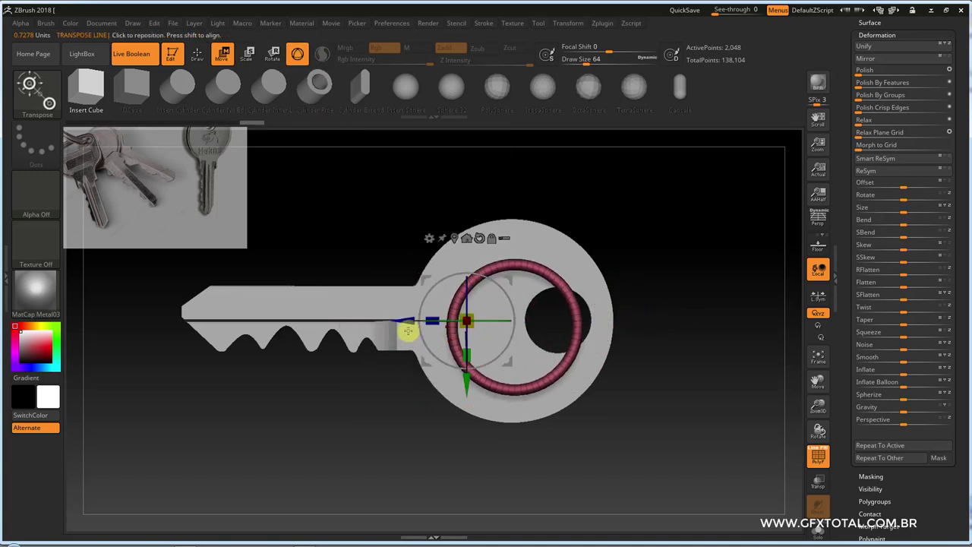
drag(407, 321, 408, 323)
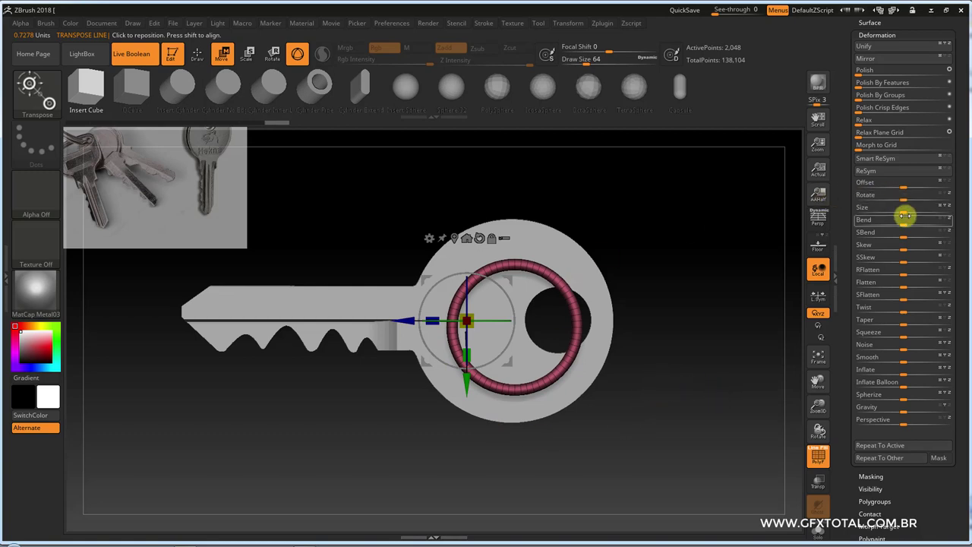
drag(904, 212, 926, 212)
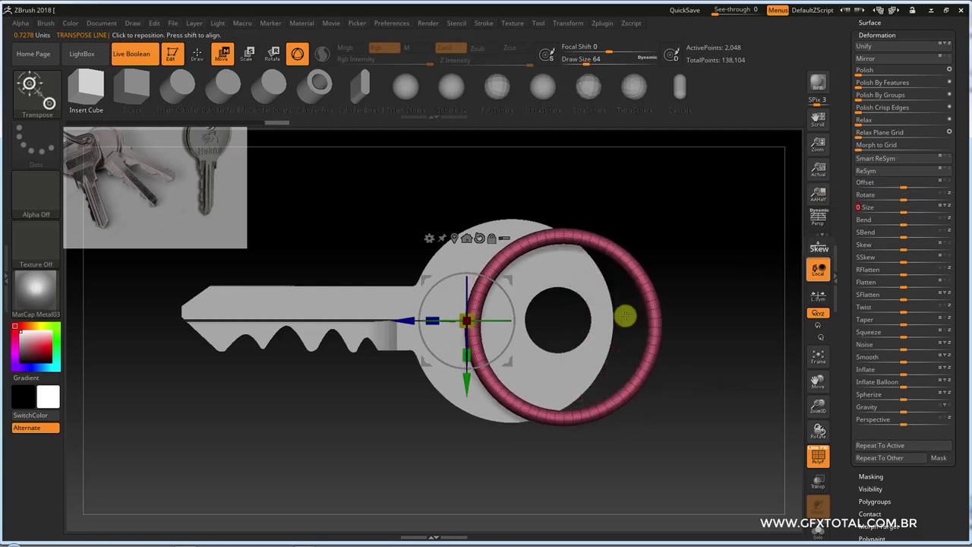
drag(403, 322, 360, 321)
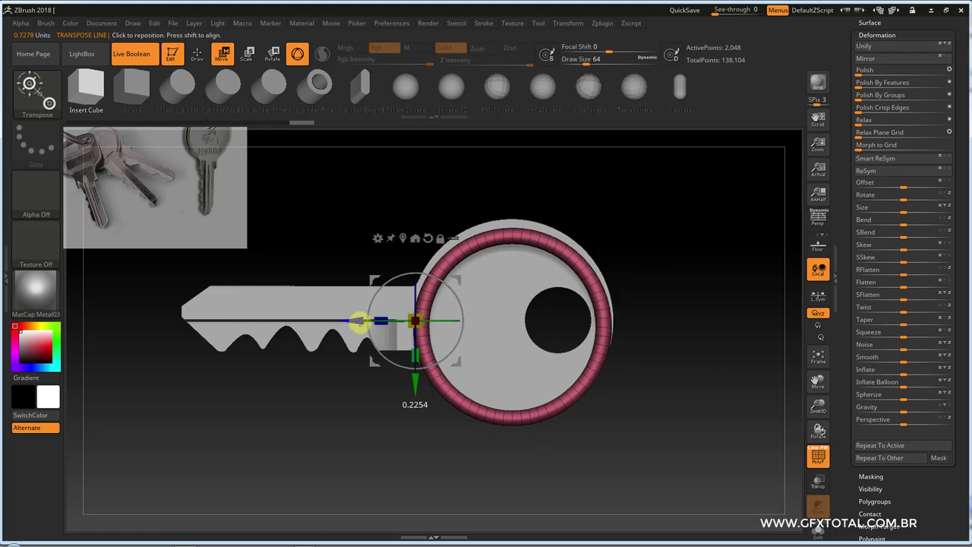
drag(420, 382, 420, 374)
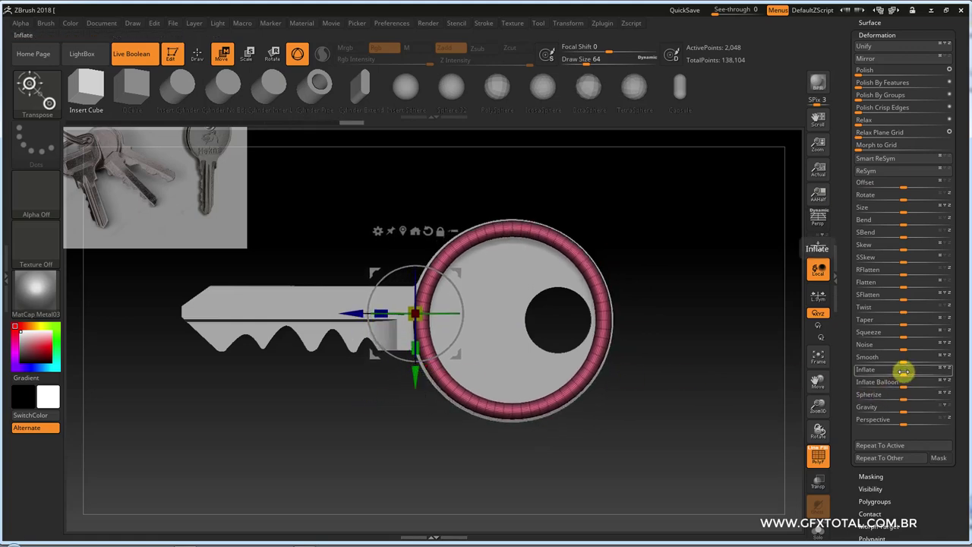
drag(903, 372, 895, 374)
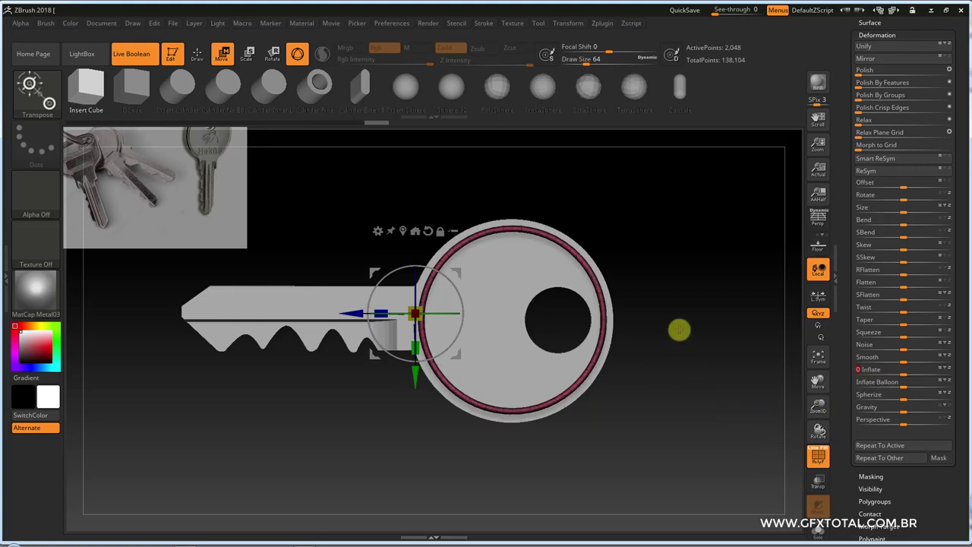
Step: Fine-tune the ring's size and X and depth position to sit just inside the bow's rim
mouse_move(679, 329)
mouse_down()
mouse_move(660, 347)
mouse_move(672, 391)
mouse_move(694, 390)
mouse_up()
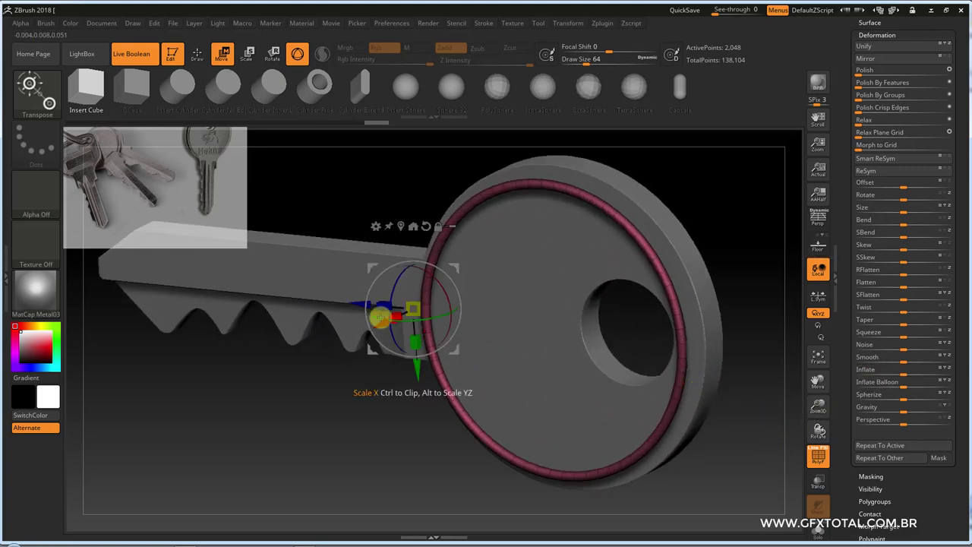
drag(380, 324, 390, 320)
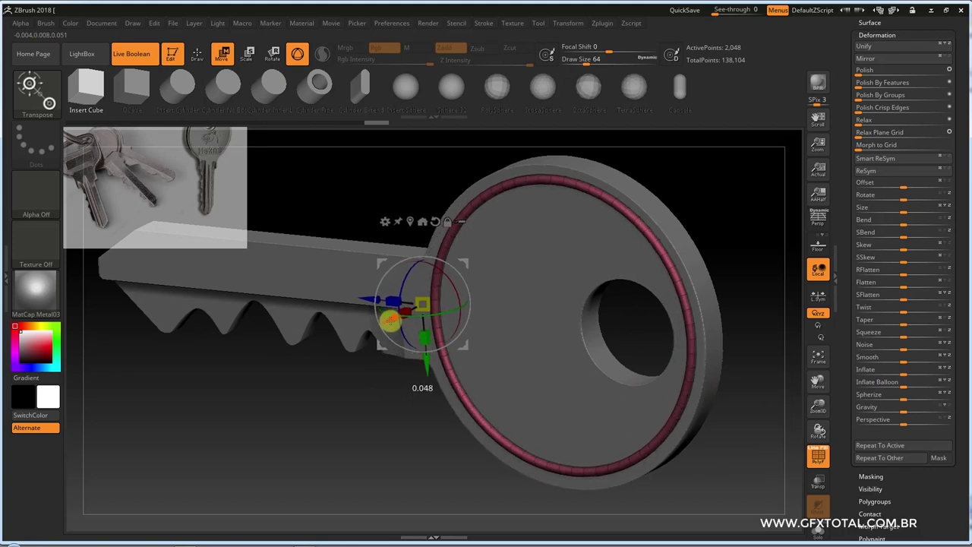
shift+drag(337, 395, 358, 386)
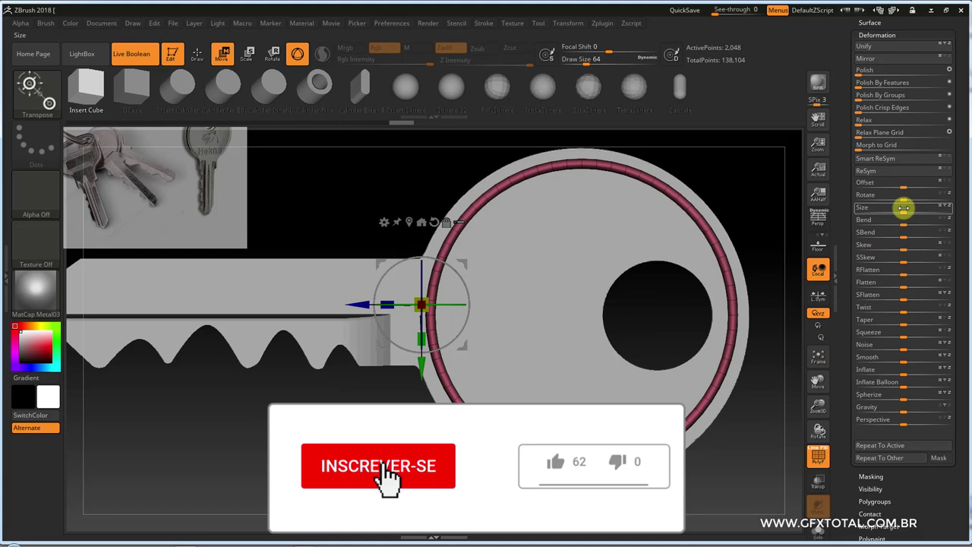
drag(901, 207, 907, 207)
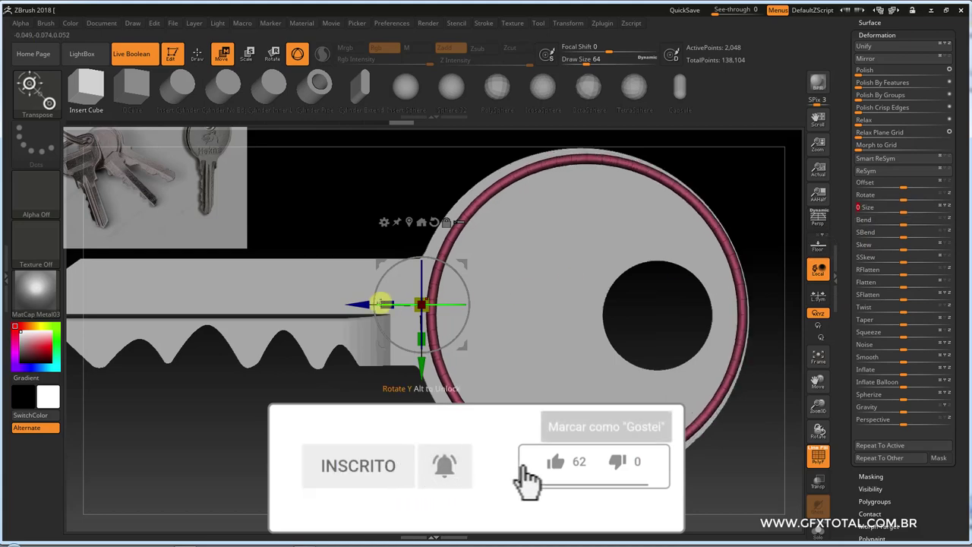
drag(358, 304, 356, 308)
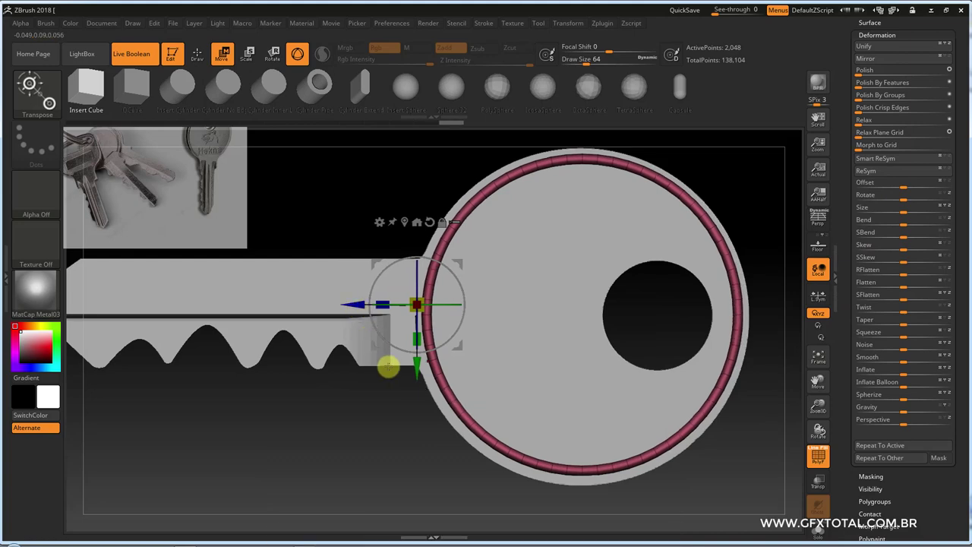
drag(410, 363, 412, 363)
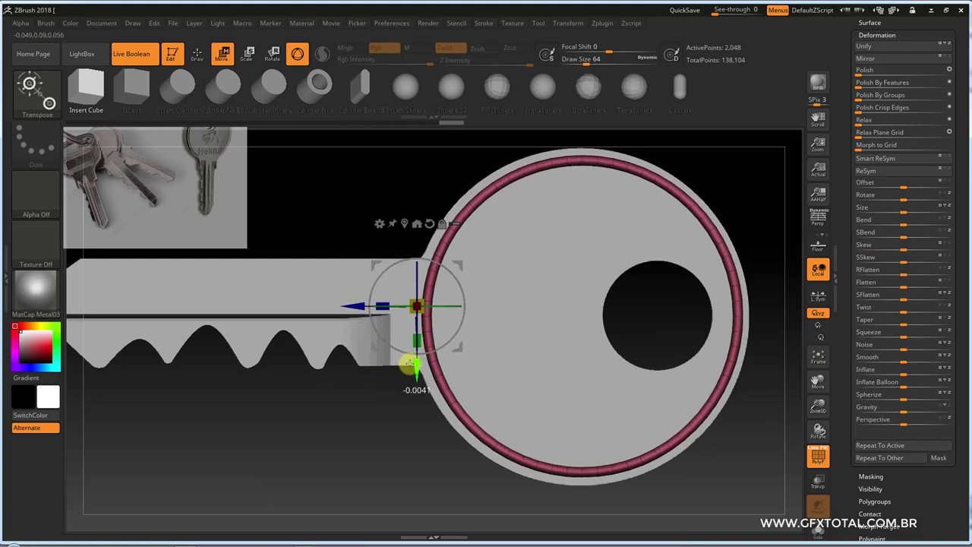
drag(360, 305, 358, 306)
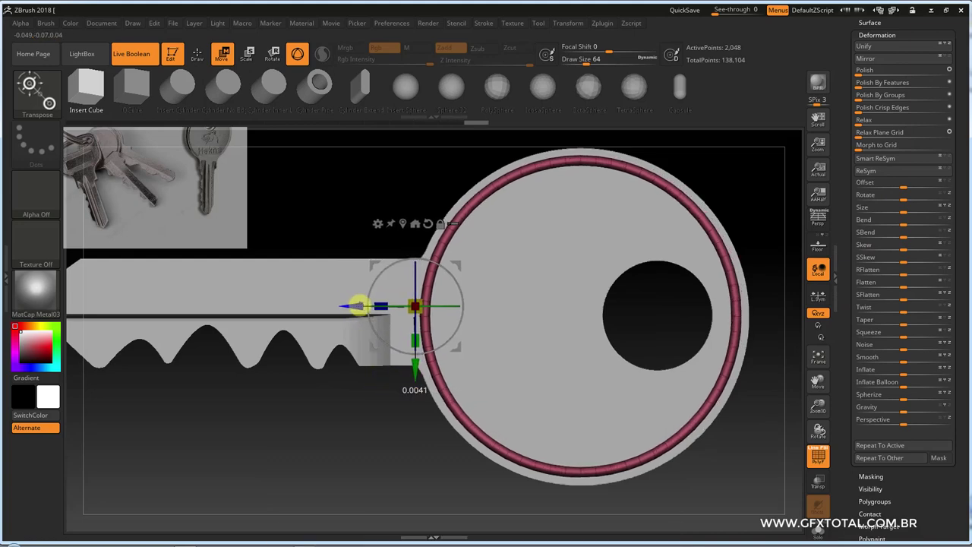
drag(770, 419, 748, 428)
Step: Duplicate the pink ring as PM3D_Ring3D2 and expand its Deformation sliders
scroll(851, 190, up, 5)
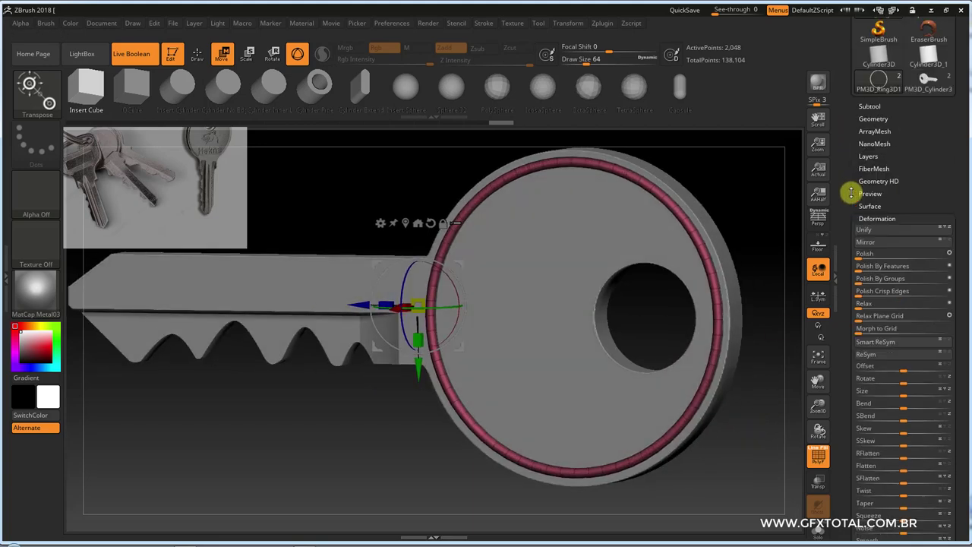
scroll(862, 210, up, 3)
scroll(937, 326, up, 1)
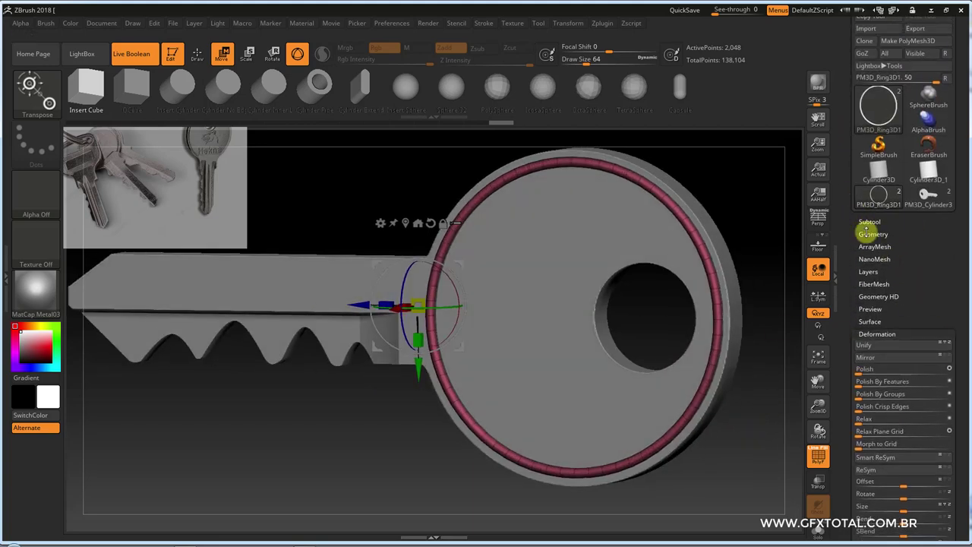
click(870, 222)
scroll(844, 455, down, 3)
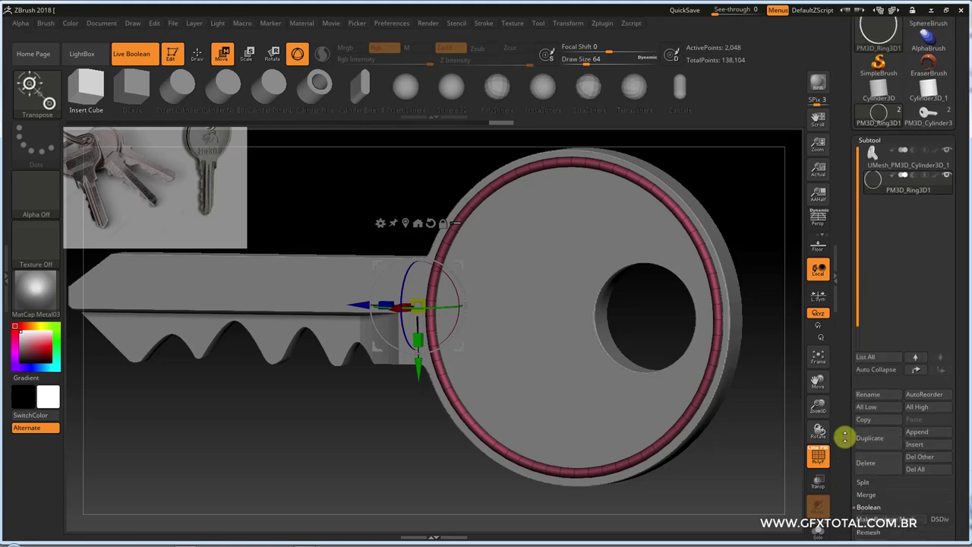
click(844, 438)
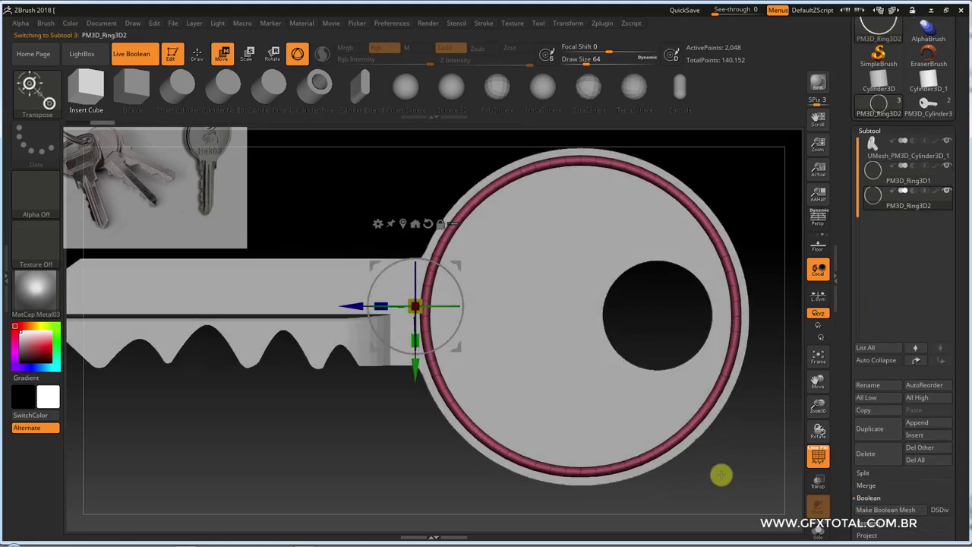
scroll(842, 426, down, 5)
scroll(835, 375, down, 3)
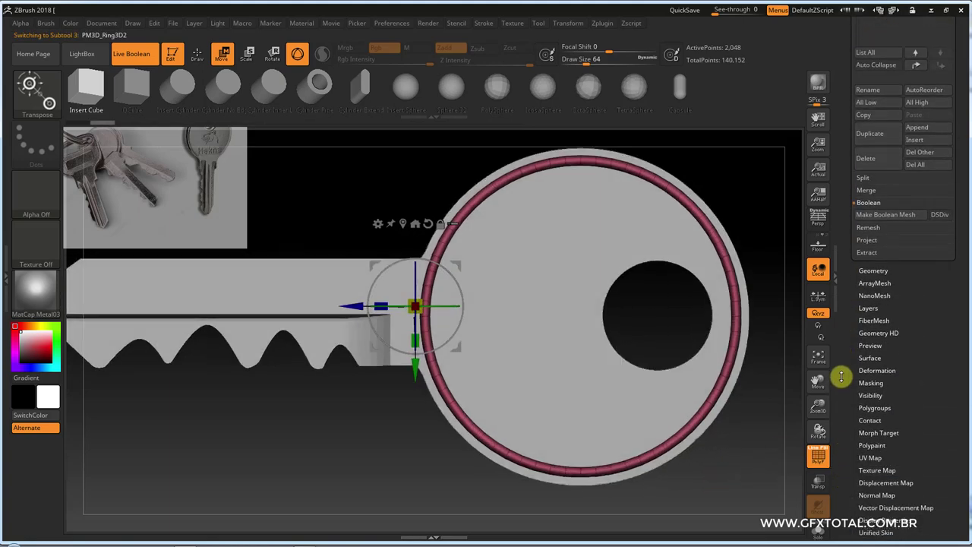
scroll(881, 350, down, 4)
scroll(919, 275, up, 2)
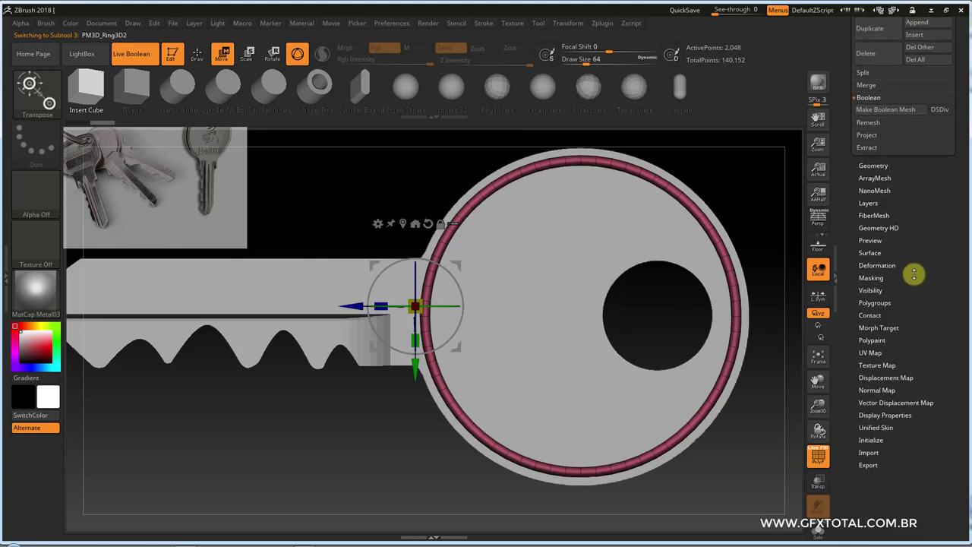
click(919, 265)
scroll(926, 296, down, 4)
scroll(930, 334, up, 3)
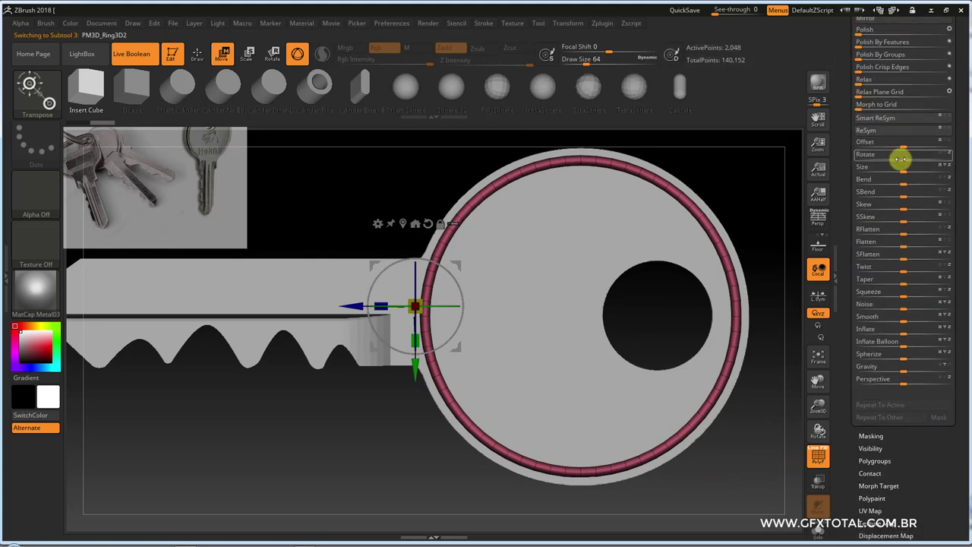
Step: Shrink and thicken the ring copy and move it over the key's hole in front view
drag(898, 174, 852, 174)
drag(360, 307, 512, 310)
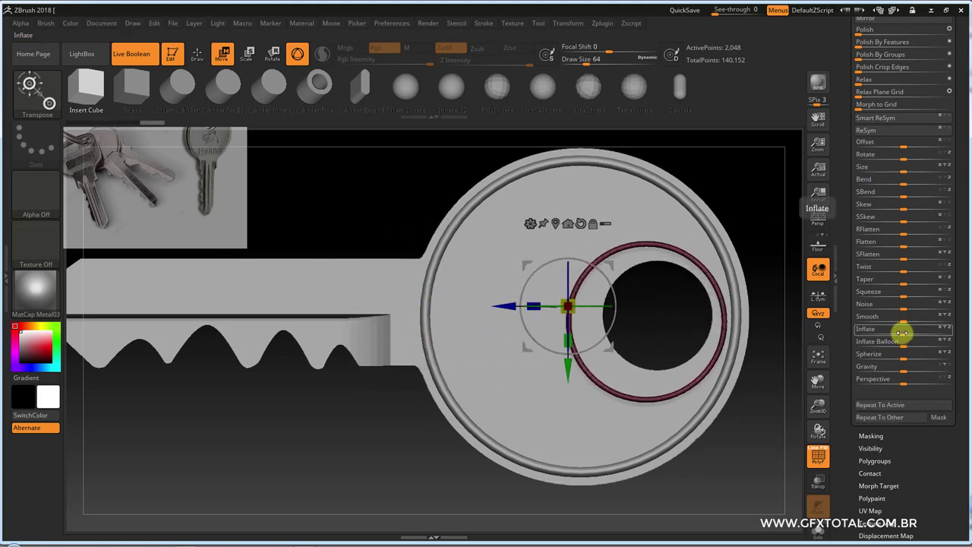
drag(903, 332, 907, 334)
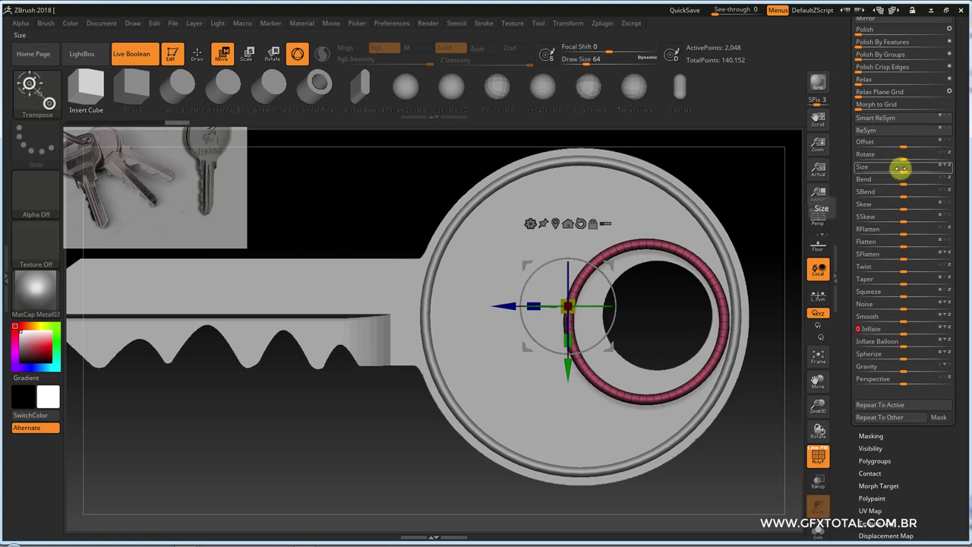
drag(898, 163, 840, 196)
mouse_move(509, 305)
mouse_down()
mouse_move(568, 306)
mouse_move(585, 348)
mouse_move(619, 361)
mouse_up()
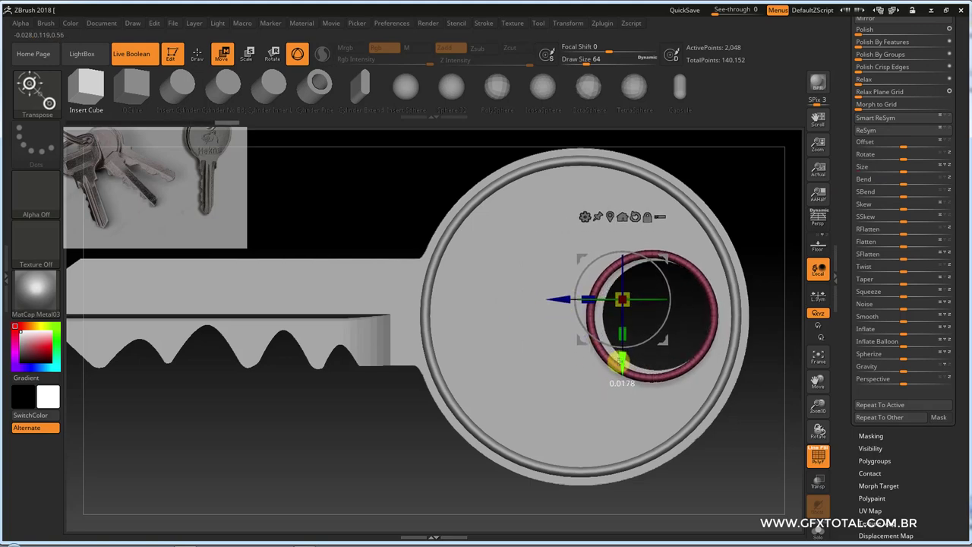
drag(560, 301, 565, 302)
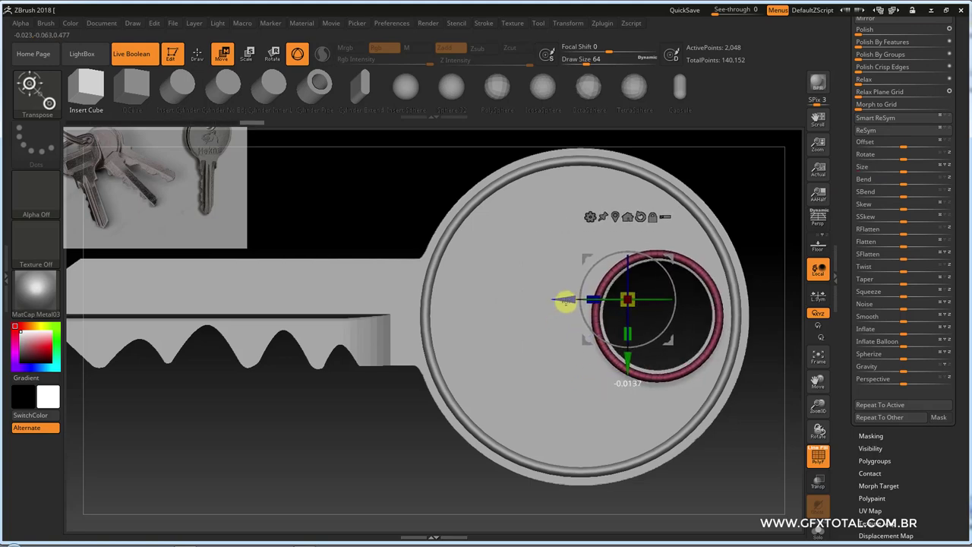
drag(900, 167, 904, 170)
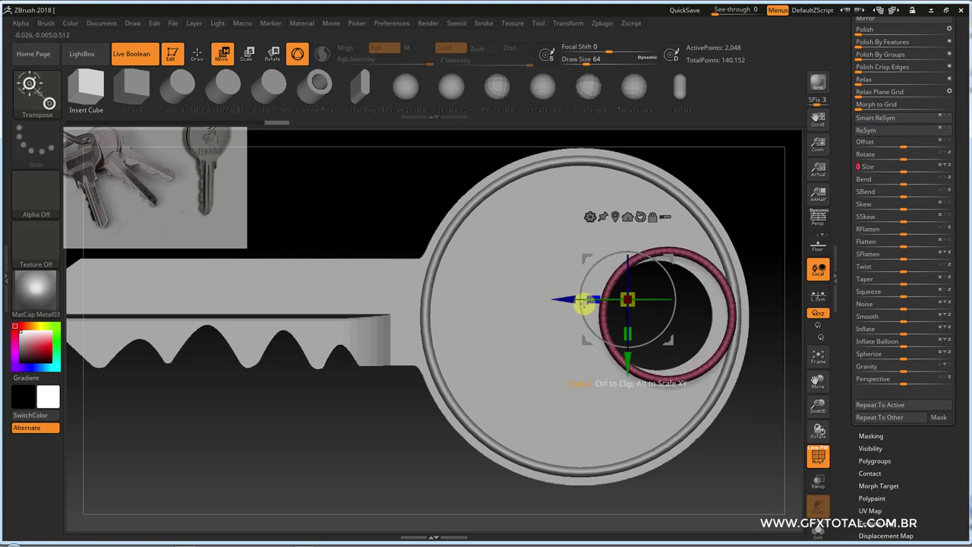
drag(575, 300, 562, 301)
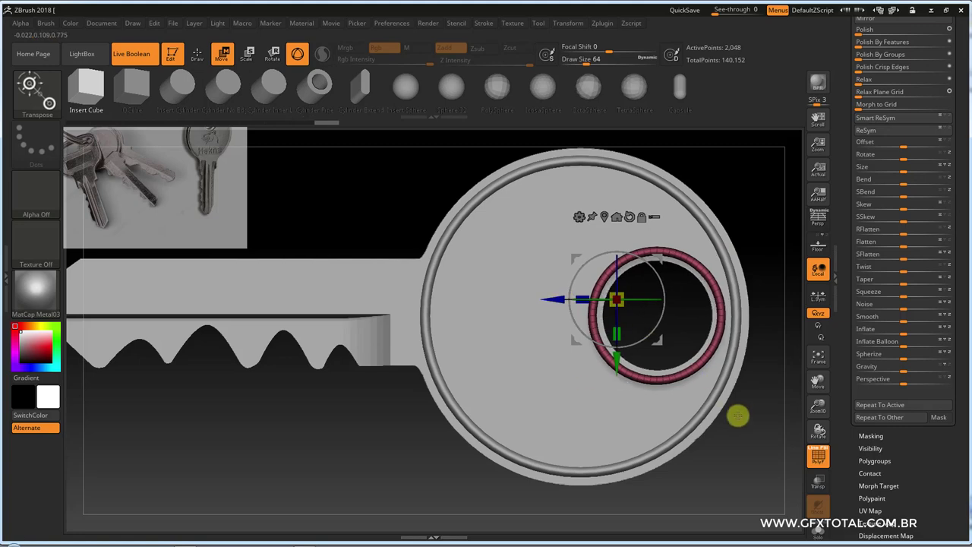
Step: From a side view, set the ring copy's depth through the key head, then face the key again
drag(737, 416, 704, 449)
mouse_move(438, 387)
mouse_down()
mouse_move(450, 388)
mouse_move(454, 367)
mouse_up()
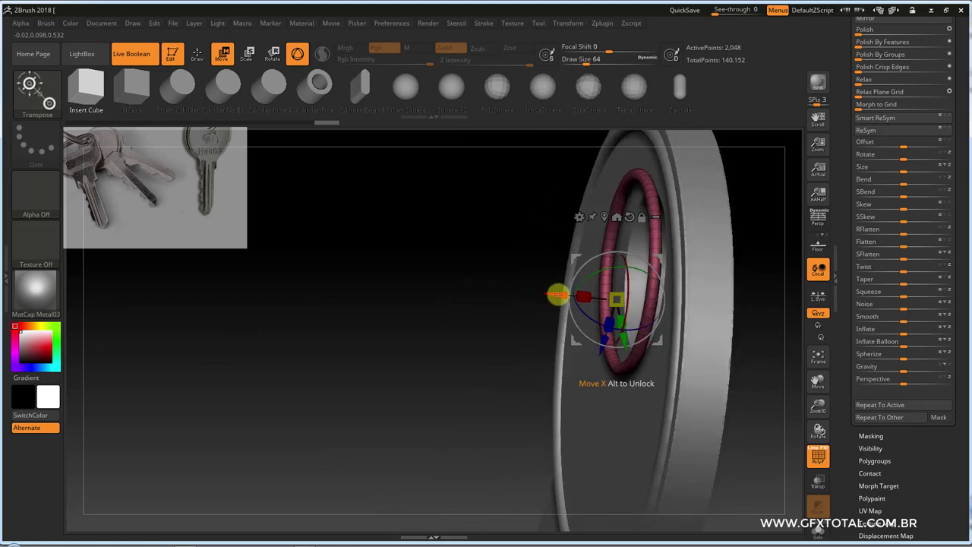
drag(557, 295, 571, 296)
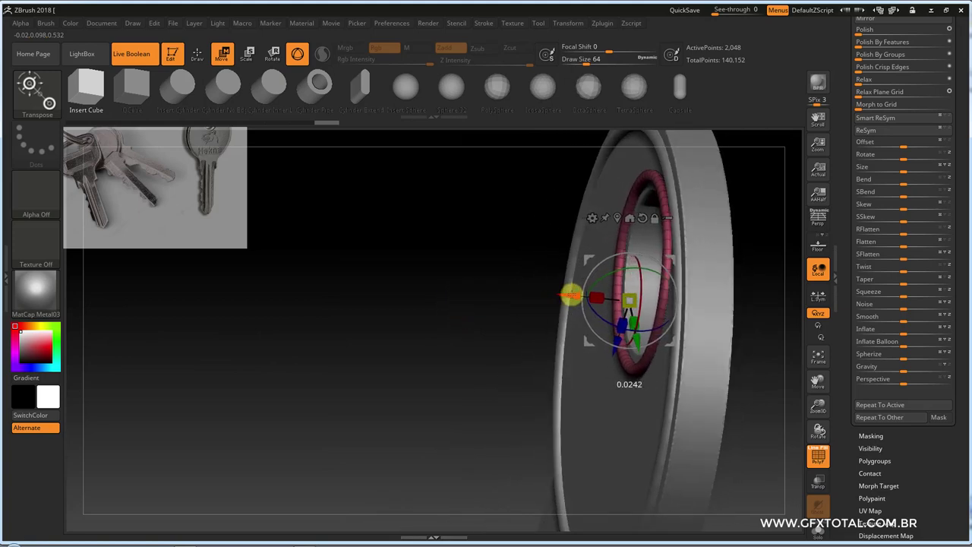
drag(572, 296, 571, 295)
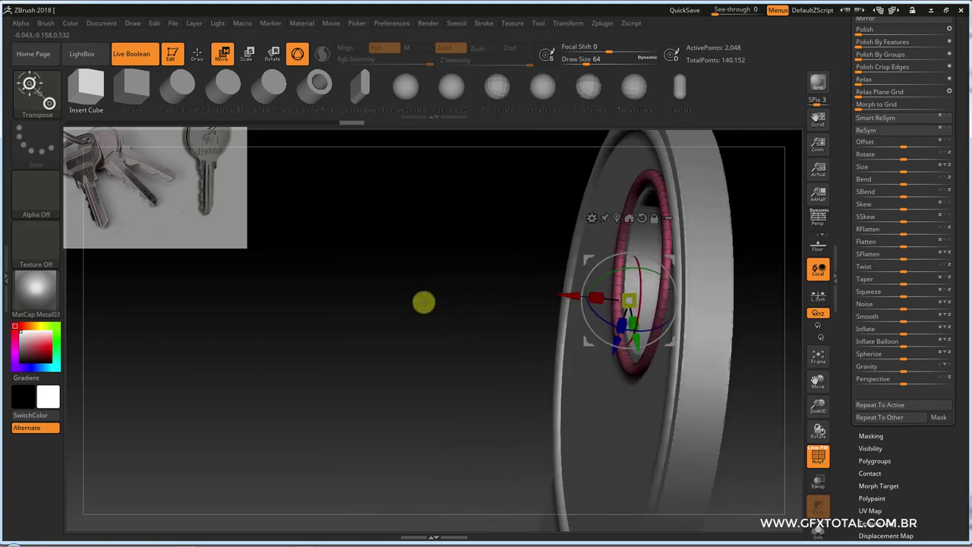
drag(424, 303, 447, 317)
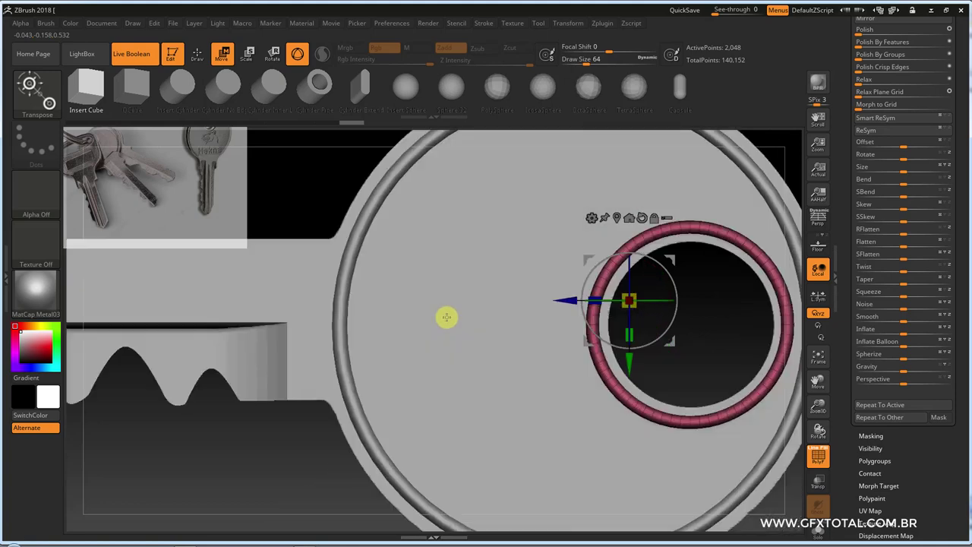
mouse_move(795, 199)
alt+mouse_down()
mouse_move(781, 143)
mouse_move(767, 199)
alt+mouse_up()
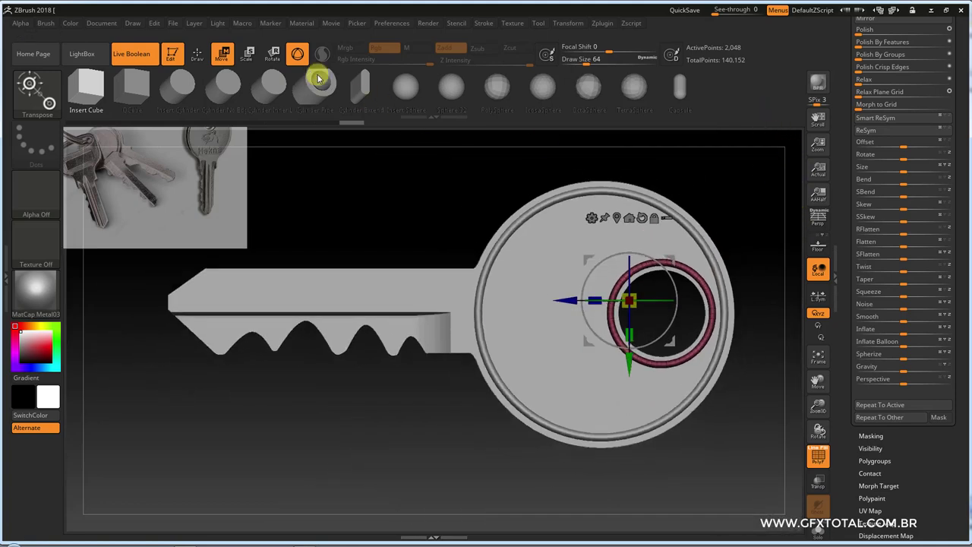
Step: Select PM3D_Ring3D1 and MergeDown the two rings into one subtool
click(199, 51)
scroll(861, 226, up, 5)
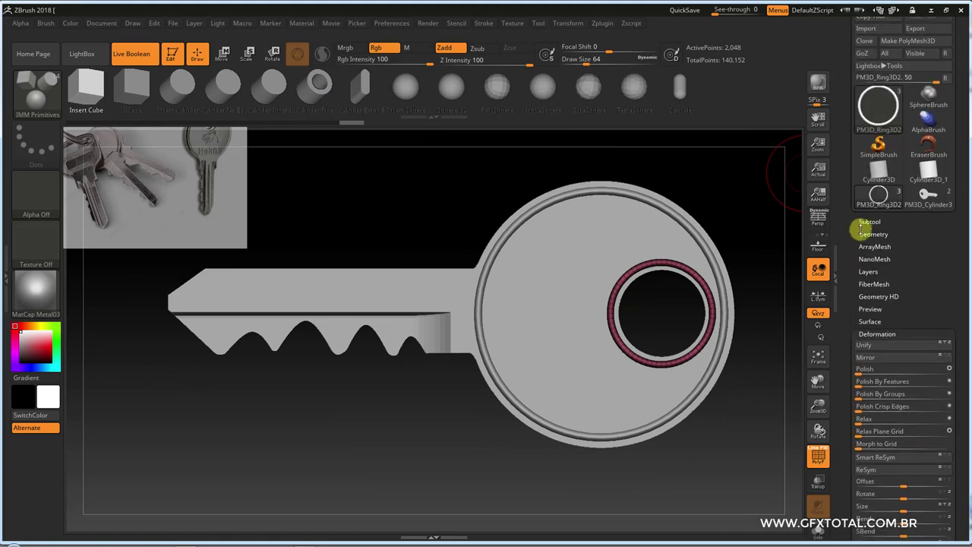
click(870, 222)
click(879, 260)
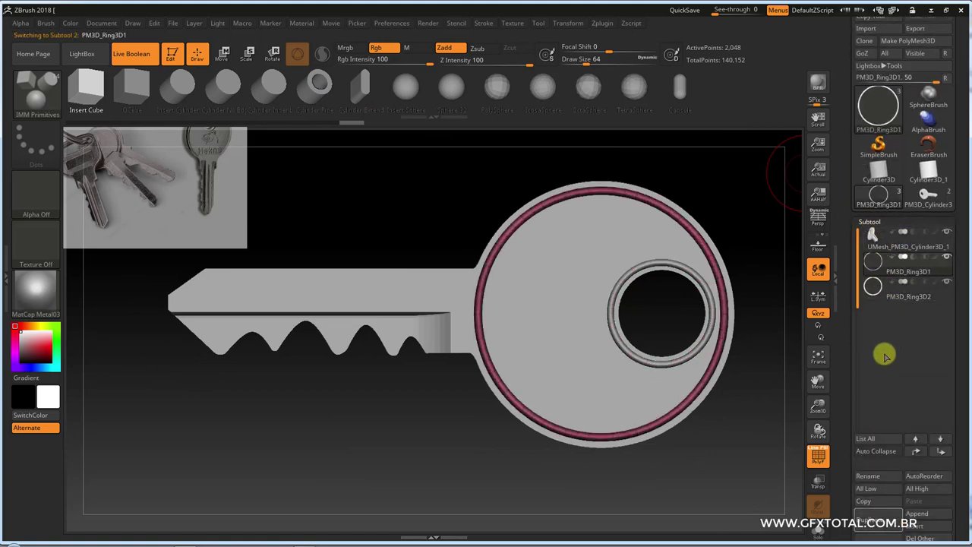
drag(847, 406, 847, 296)
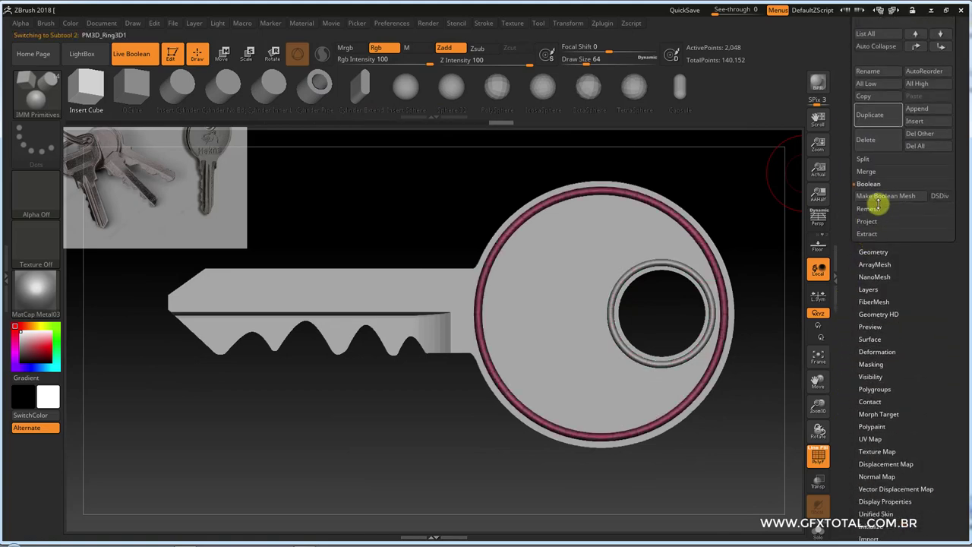
click(874, 176)
click(877, 184)
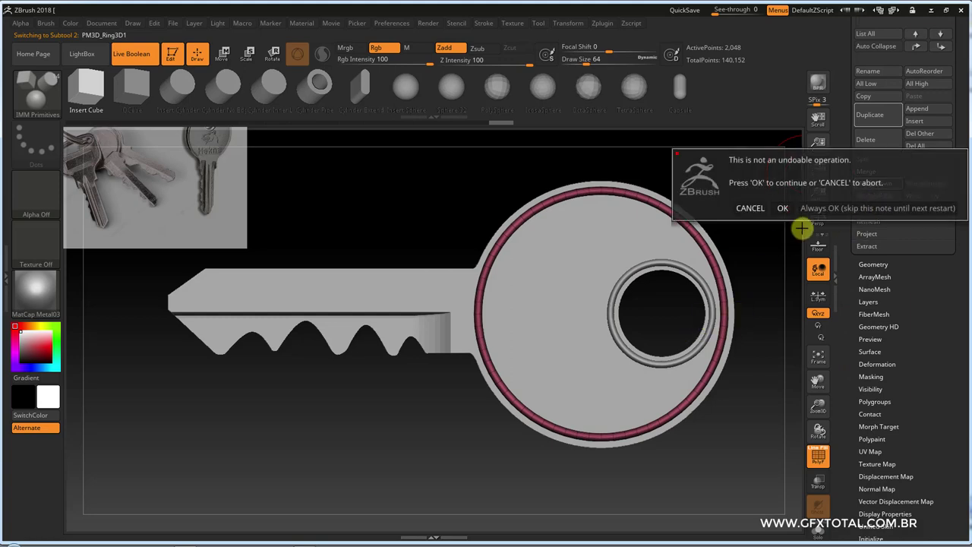
click(786, 207)
Step: Divide the merged rings twice to 65,536 points and delete the lower subdivision levels
drag(745, 218, 775, 252)
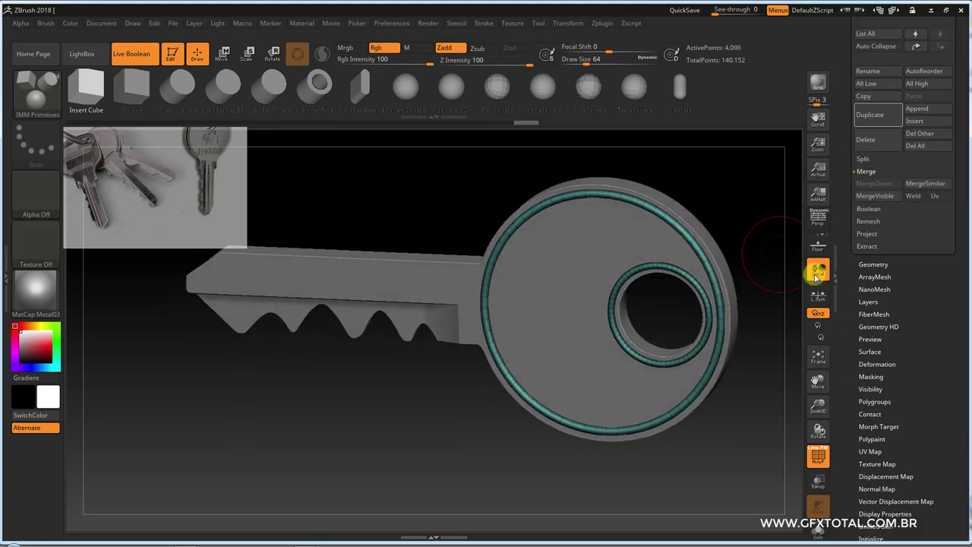
click(874, 264)
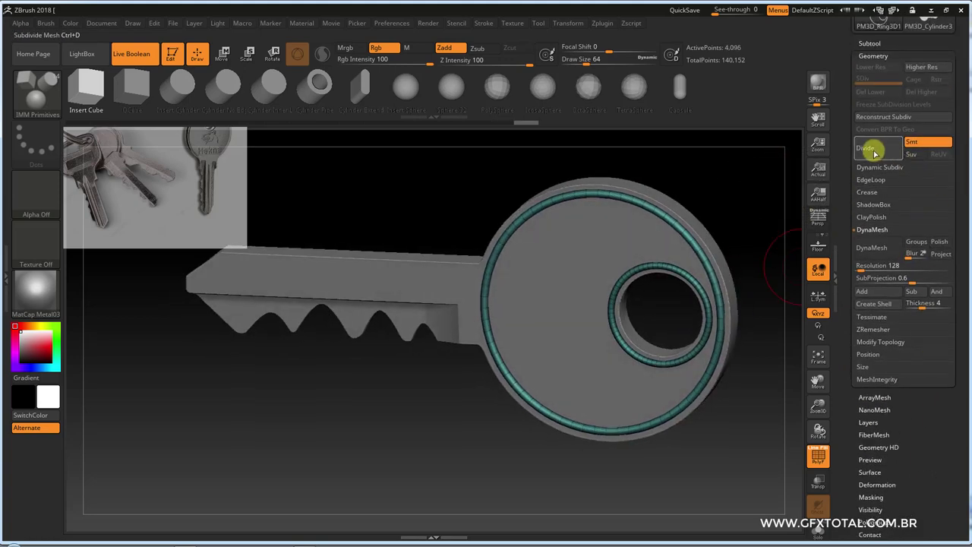
key(ctrl+d)
click(874, 148)
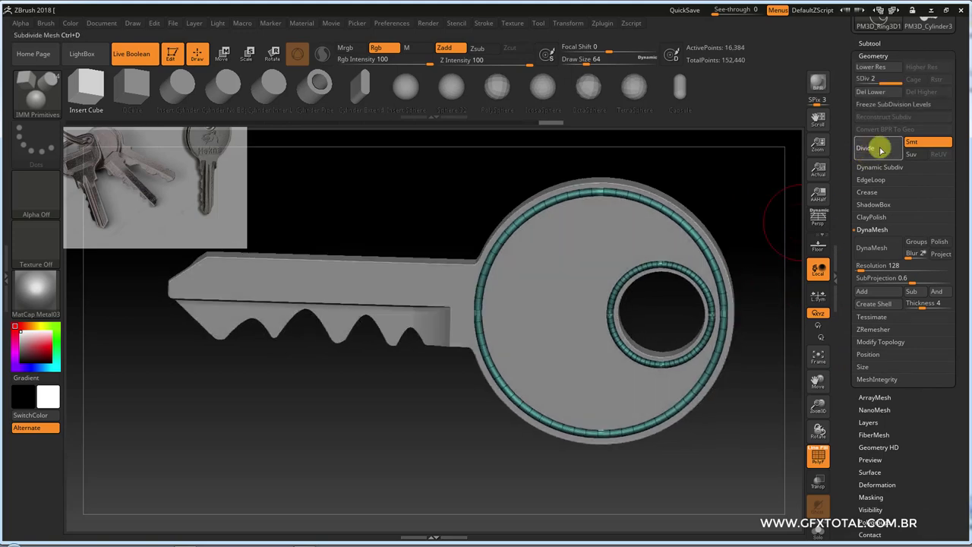
click(872, 92)
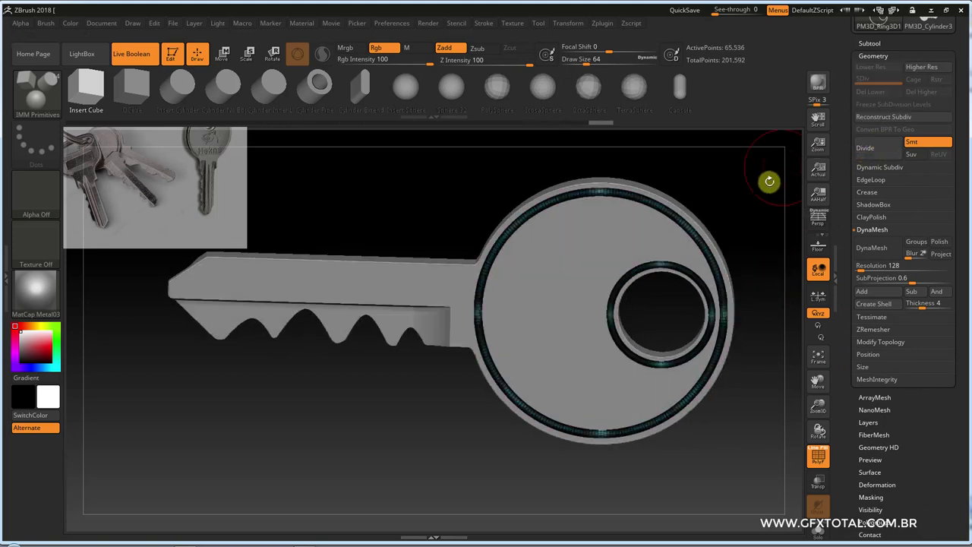
mouse_move(766, 180)
mouse_down()
mouse_move(766, 213)
mouse_move(744, 236)
mouse_move(747, 183)
mouse_move(727, 178)
mouse_move(718, 189)
mouse_move(727, 285)
mouse_up()
Step: Place the move gizmo on the outer ring's right edge and turn the key face-on
key(f)
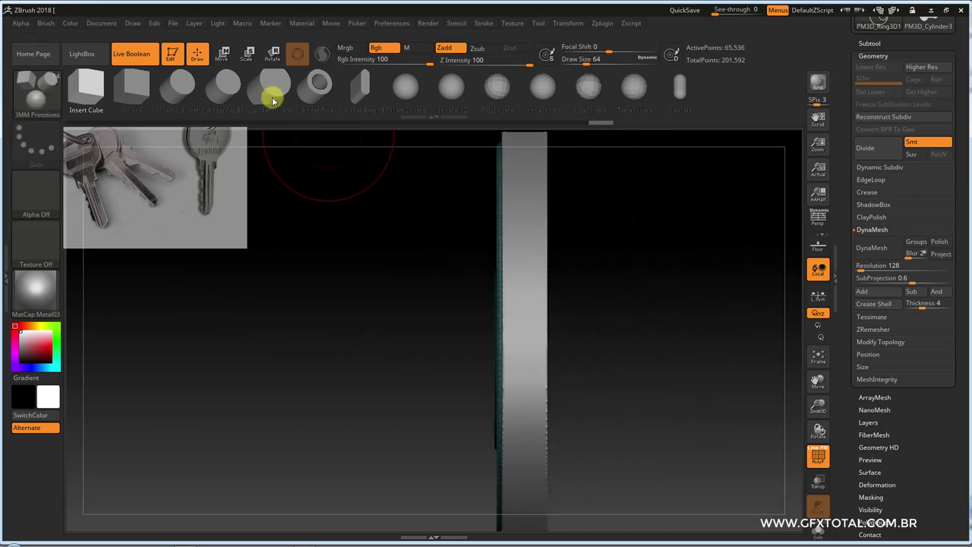
click(221, 53)
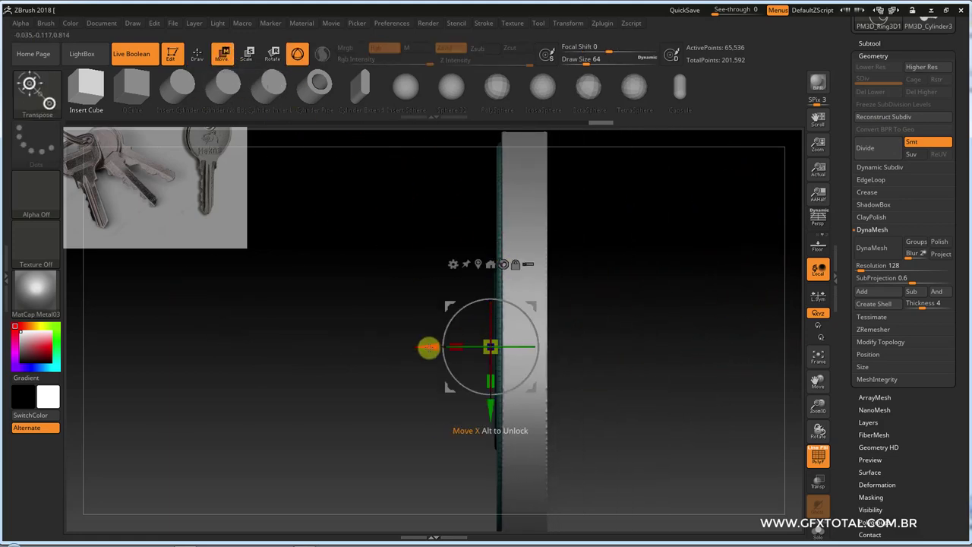
mouse_move(428, 342)
mouse_down()
mouse_move(481, 348)
mouse_move(471, 347)
mouse_up()
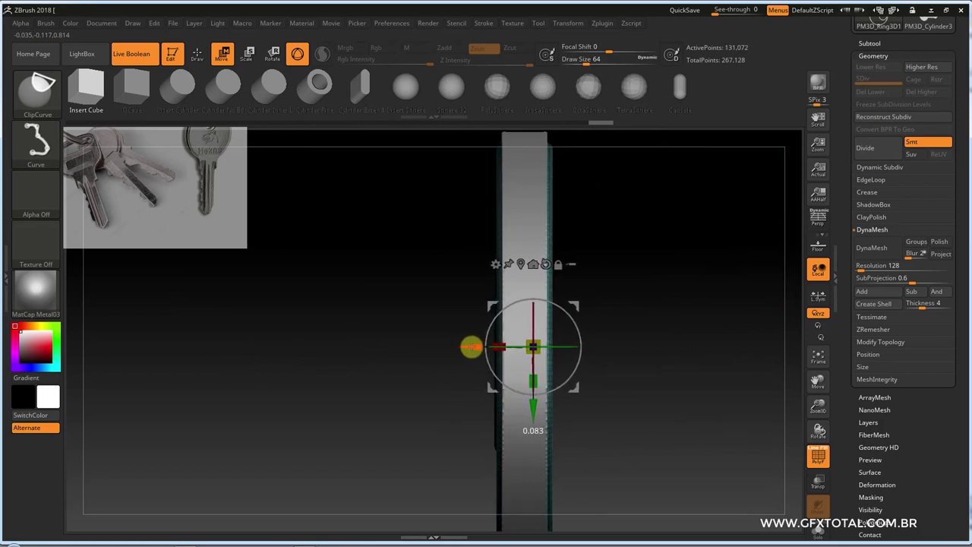
mouse_move(630, 387)
mouse_down()
mouse_move(676, 403)
mouse_move(586, 393)
mouse_up()
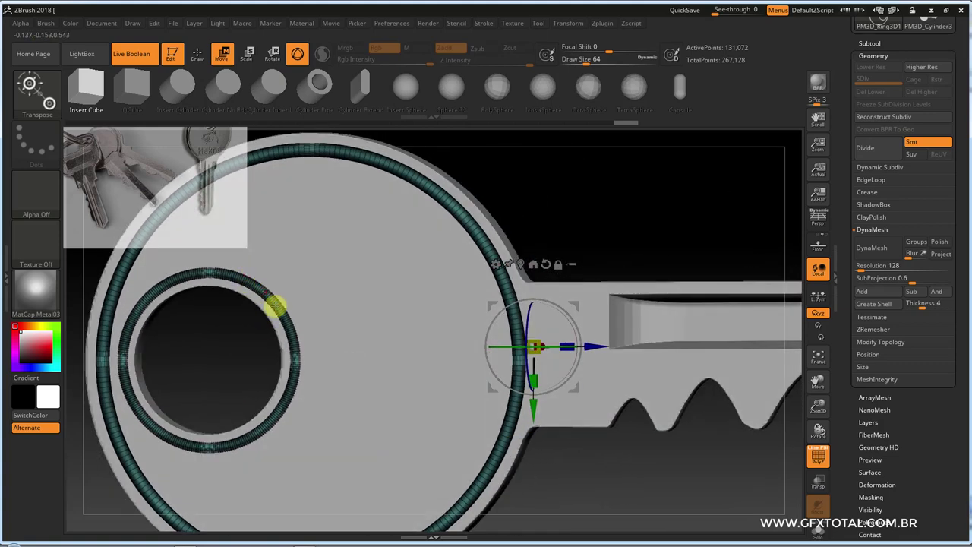
drag(676, 236, 646, 235)
mouse_move(670, 318)
mouse_down()
mouse_move(625, 347)
mouse_move(548, 348)
mouse_up()
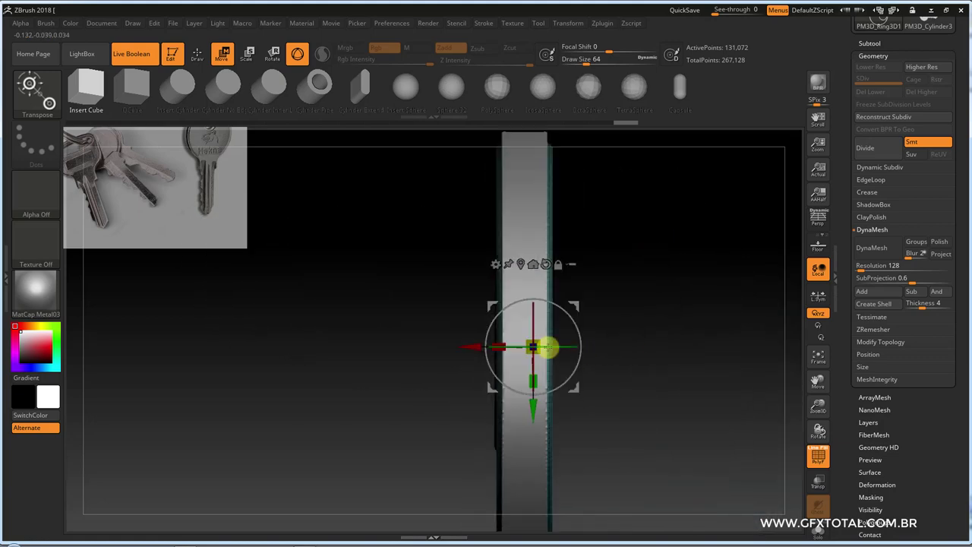
mouse_move(689, 318)
shift+mouse_down()
mouse_move(635, 330)
mouse_move(610, 219)
mouse_move(610, 243)
shift+mouse_up()
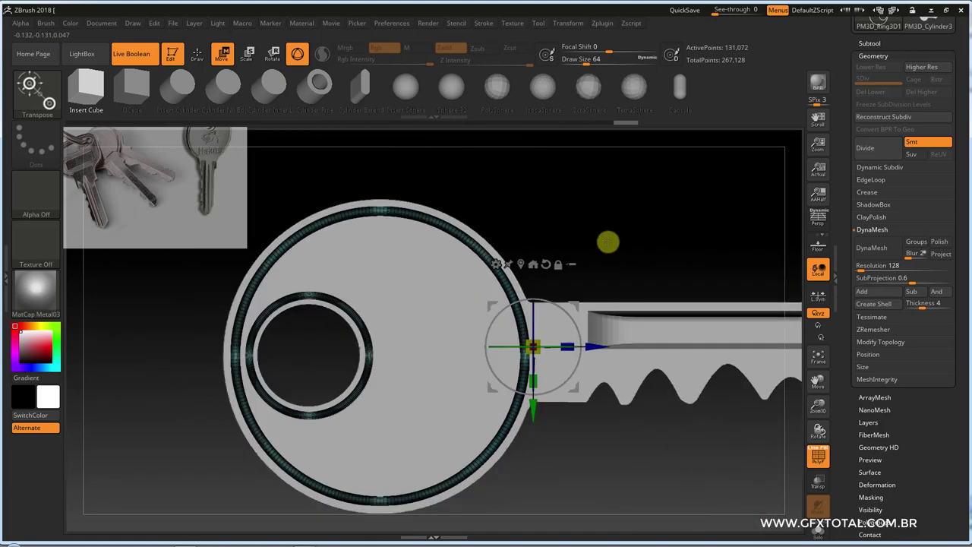
Step: Isolate the inner ring with a lasso mask and inverse, then nudge and stretch it slightly in depth
click(819, 535)
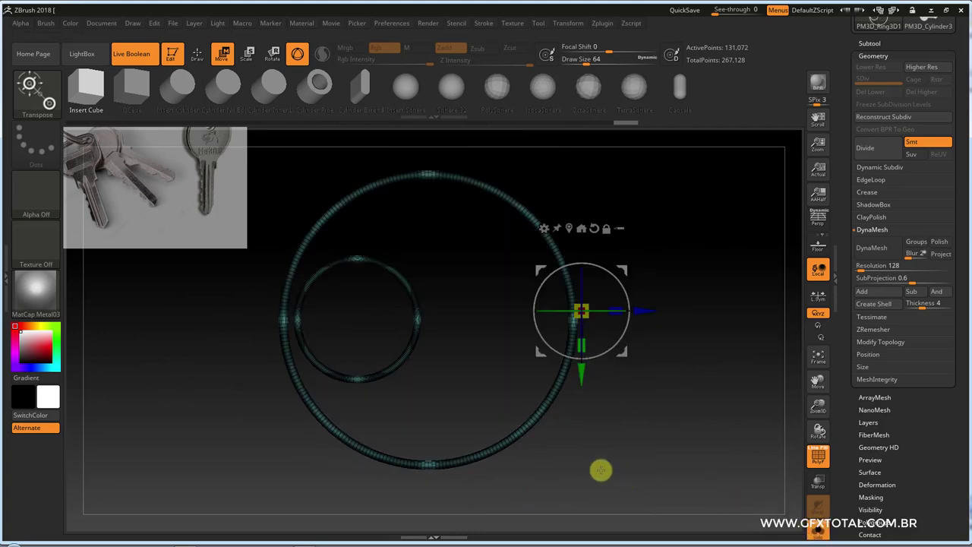
key(ctrl)
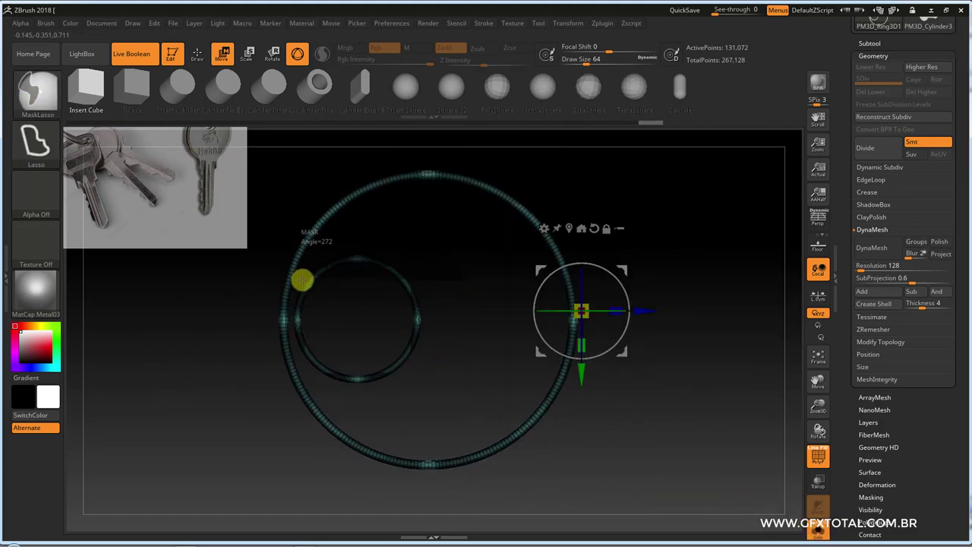
ctrl+drag(290, 327, 450, 390)
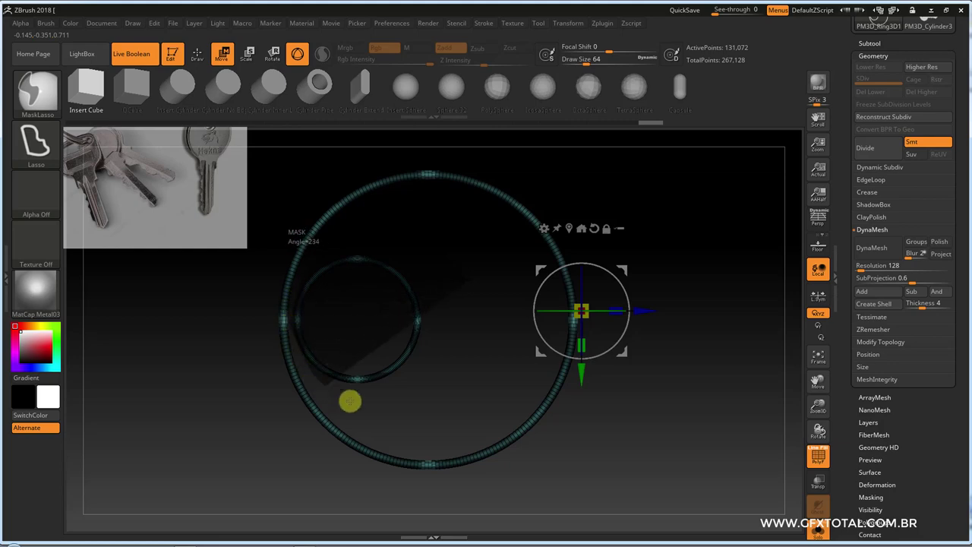
click(821, 534)
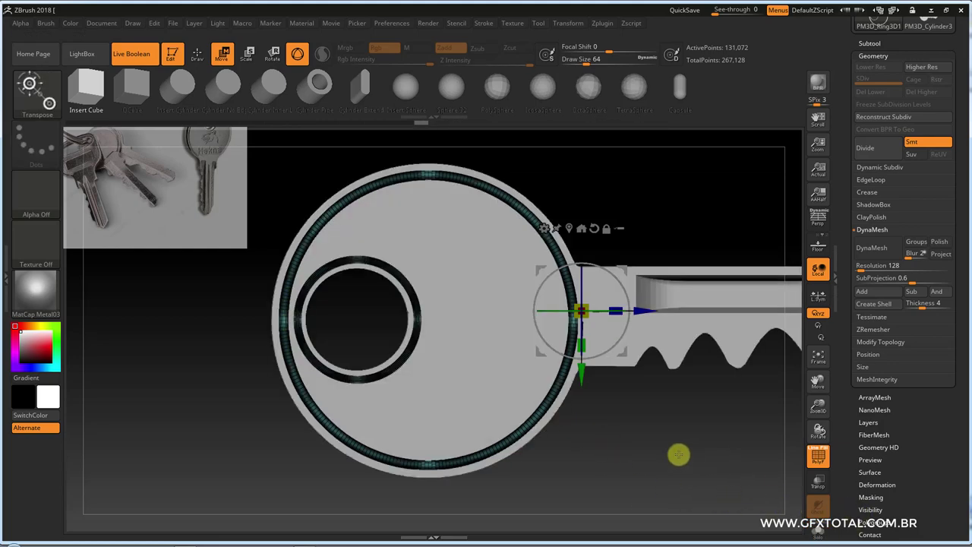
shift+drag(679, 453, 723, 460)
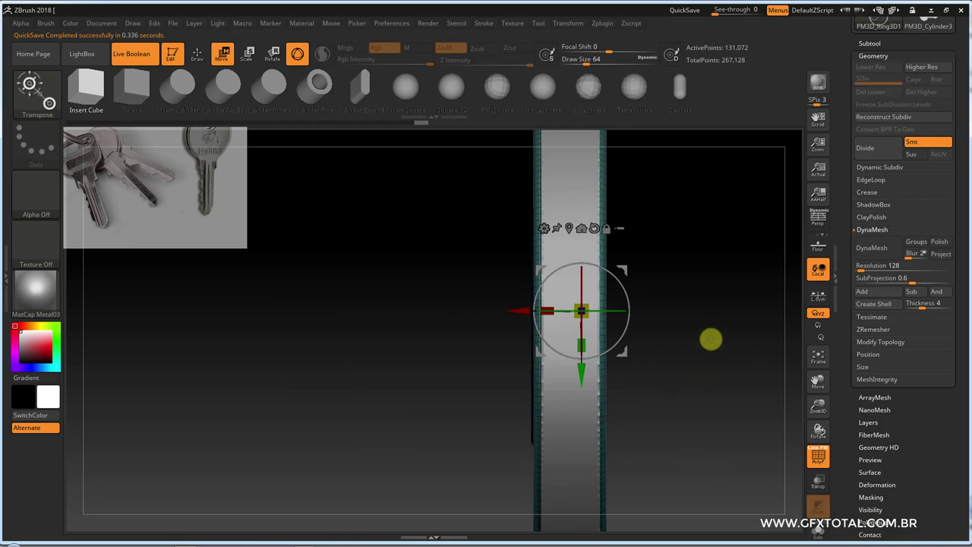
key(ctrl)
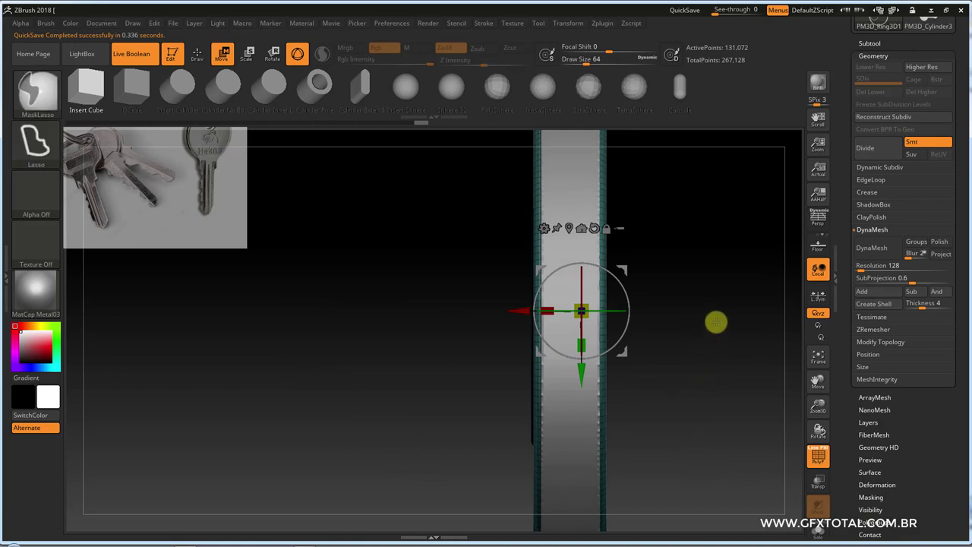
ctrl+click(716, 323)
drag(518, 311, 522, 311)
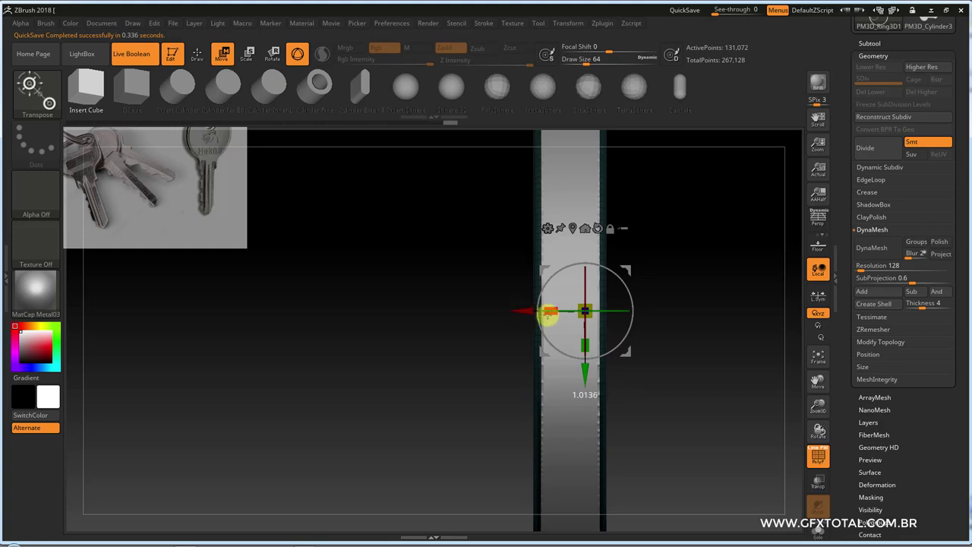
drag(546, 315, 521, 312)
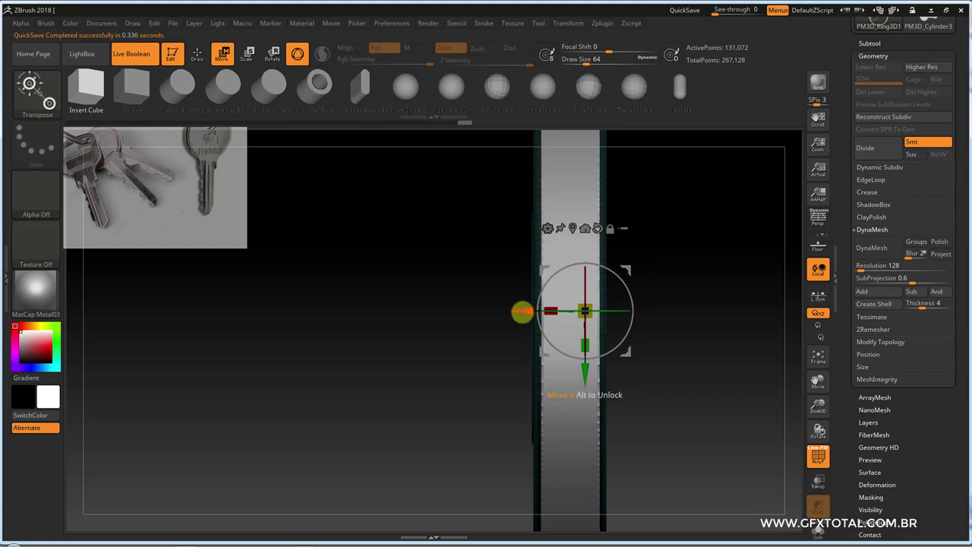
mouse_move(737, 373)
mouse_down()
mouse_move(716, 391)
mouse_move(681, 384)
mouse_move(719, 491)
mouse_move(700, 340)
mouse_move(692, 433)
mouse_move(812, 458)
mouse_move(660, 405)
mouse_move(726, 456)
mouse_move(770, 400)
mouse_move(712, 430)
mouse_up()
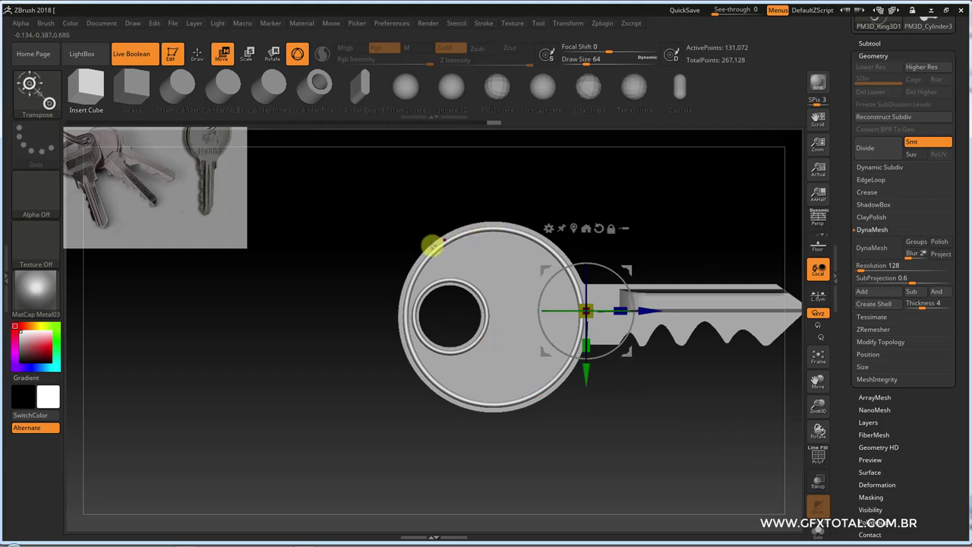
Step: Toggle Live Boolean off and back on, viewing the key and rings at an angle
click(133, 58)
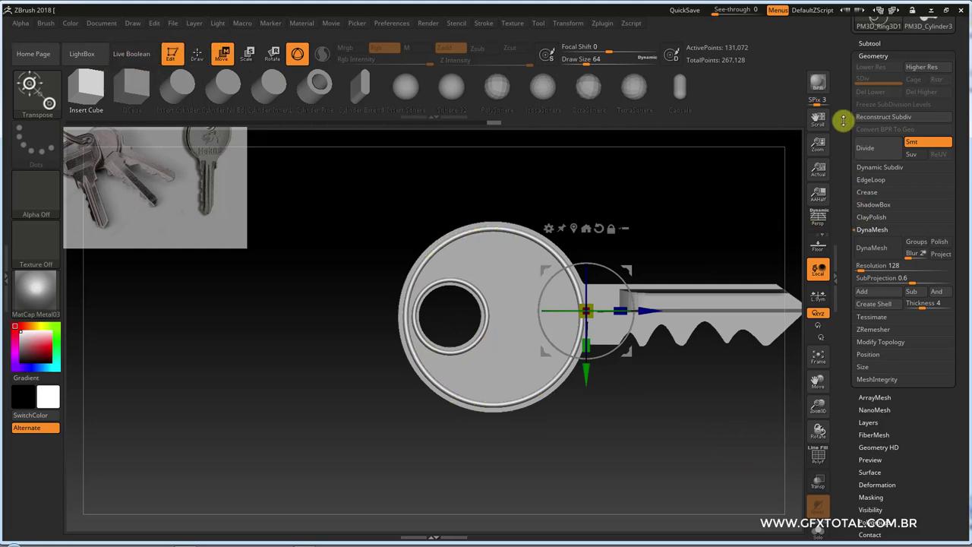
drag(843, 120, 845, 197)
click(871, 234)
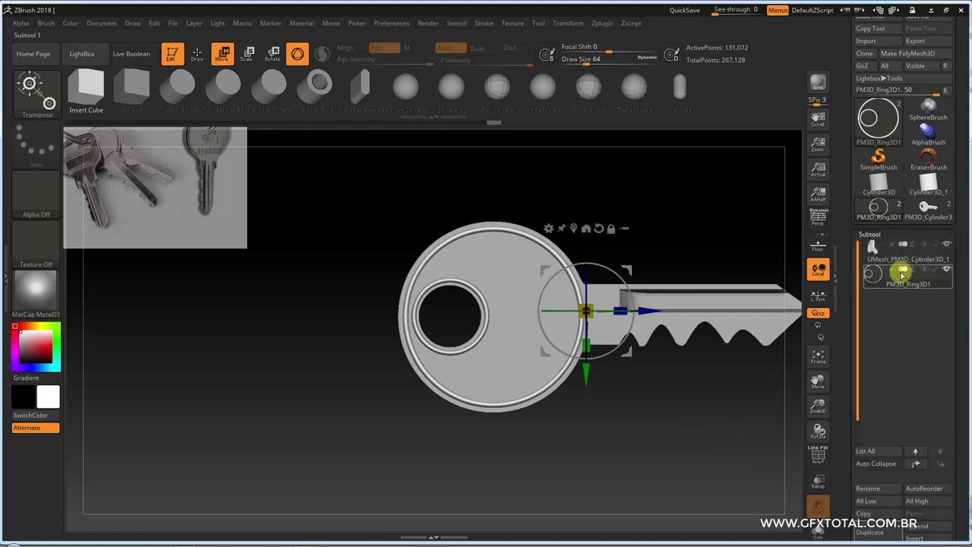
click(141, 53)
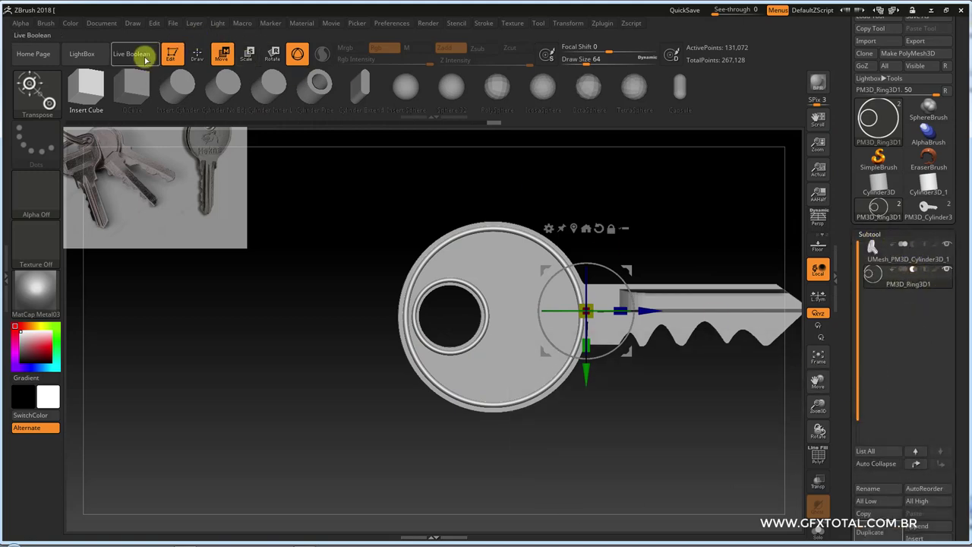
mouse_move(339, 335)
mouse_down()
mouse_move(310, 347)
mouse_move(376, 397)
mouse_move(597, 476)
mouse_move(690, 491)
mouse_move(645, 482)
mouse_move(646, 468)
mouse_up()
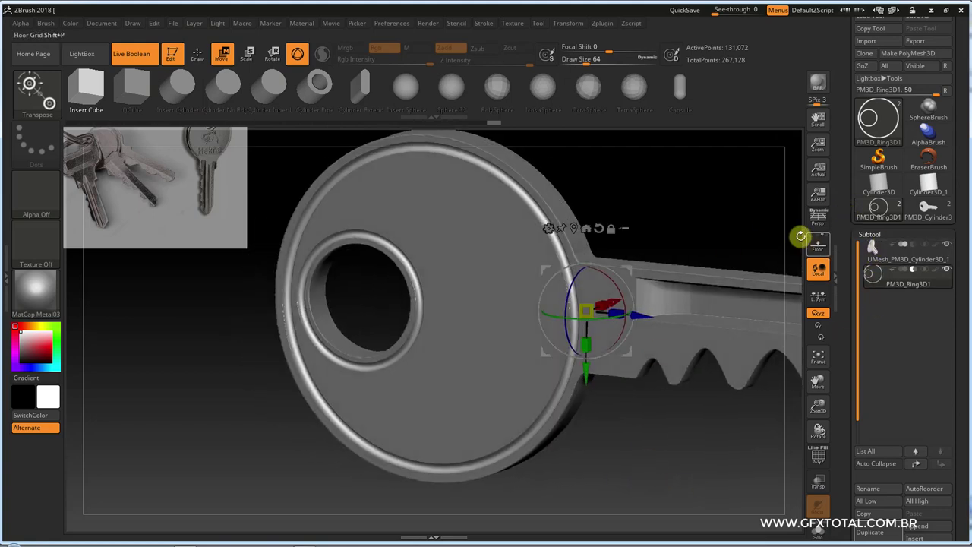
Step: Bake the key and rings into the new boolean mesh UMesh_PM3D_Cylinder3D_1
scroll(849, 446, down, 5)
scroll(850, 354, down, 5)
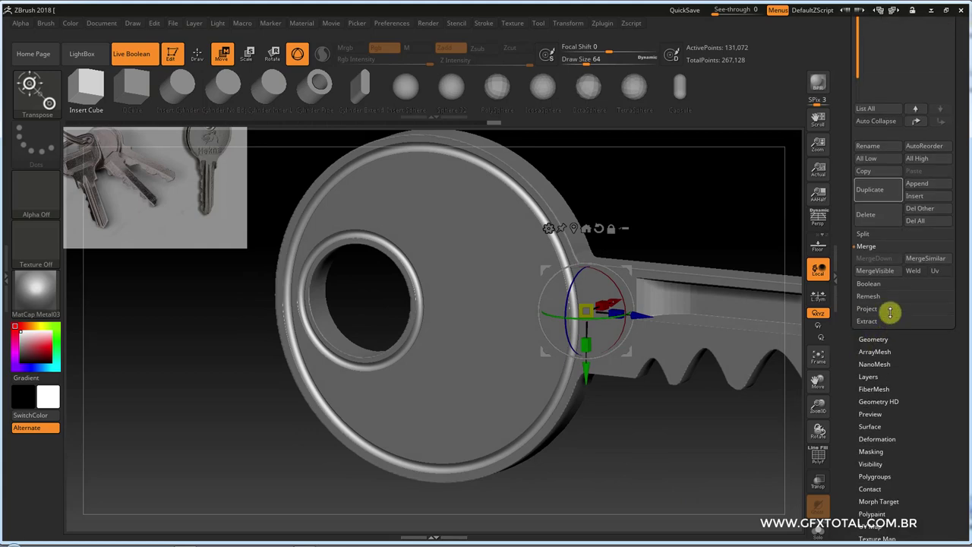
click(874, 282)
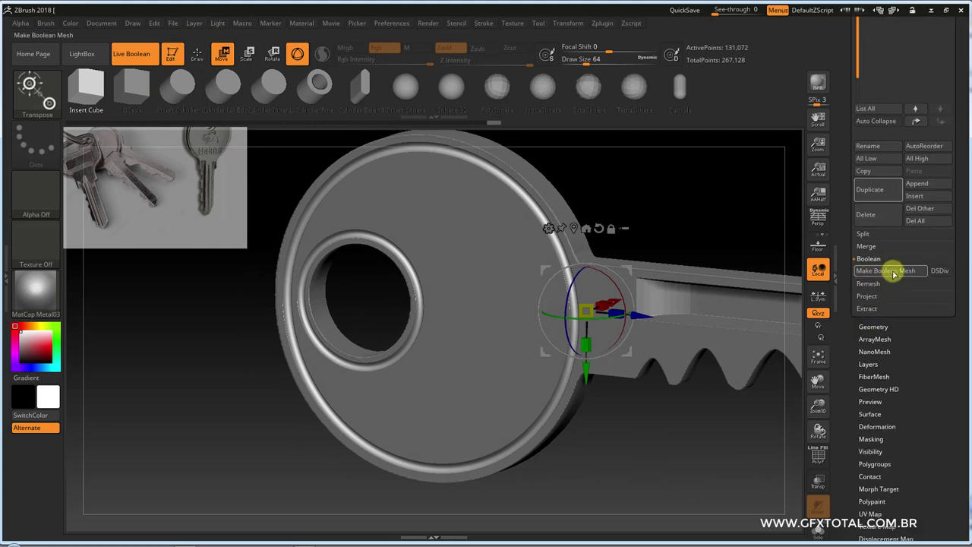
click(885, 271)
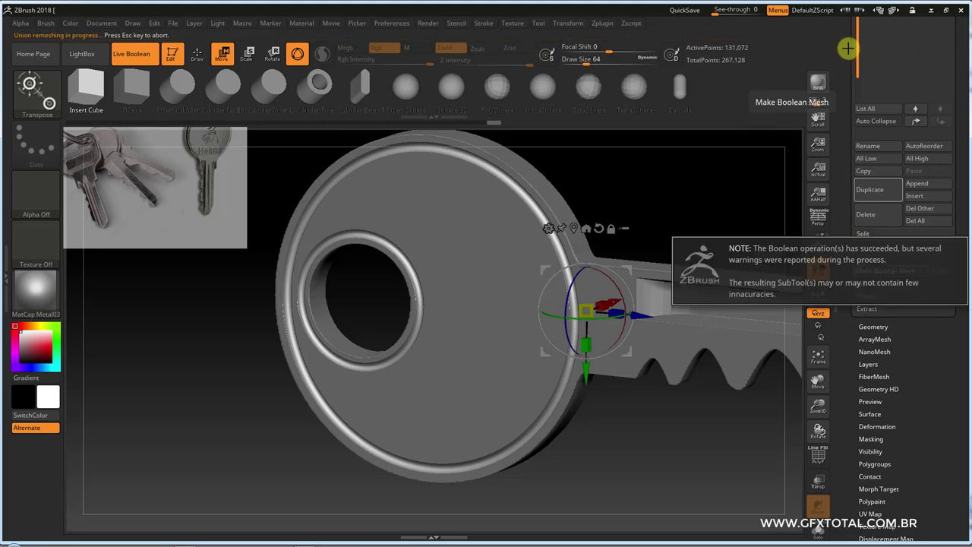
drag(857, 69, 858, 276)
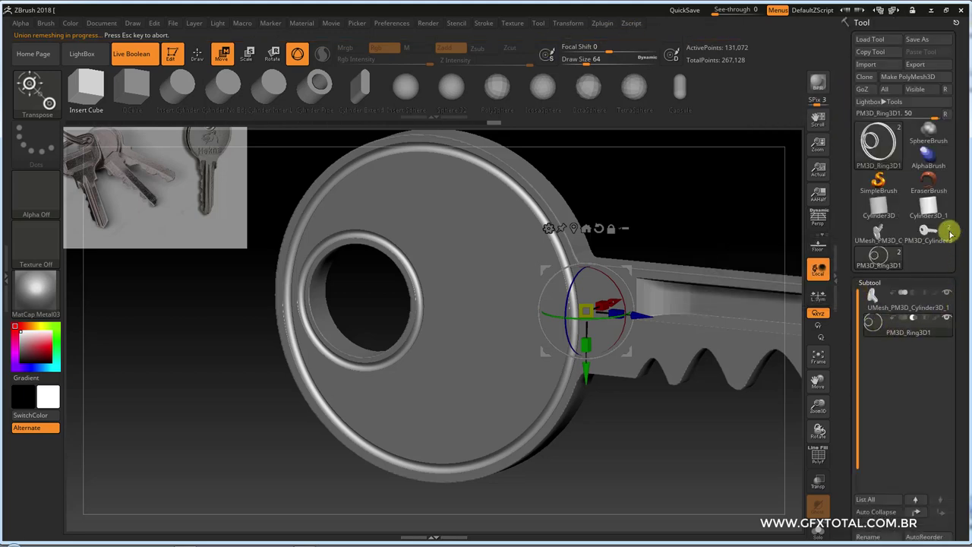
click(884, 238)
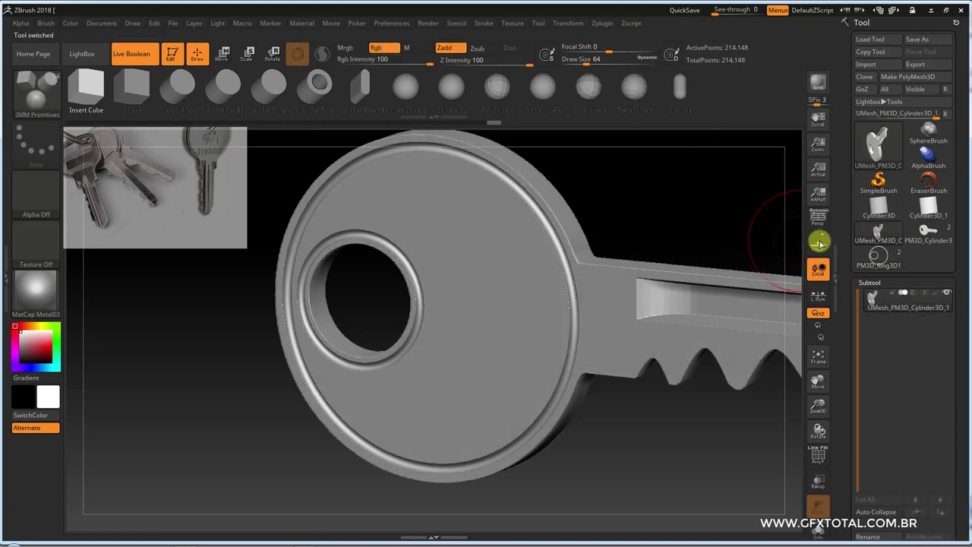
key(ctrl+shift)
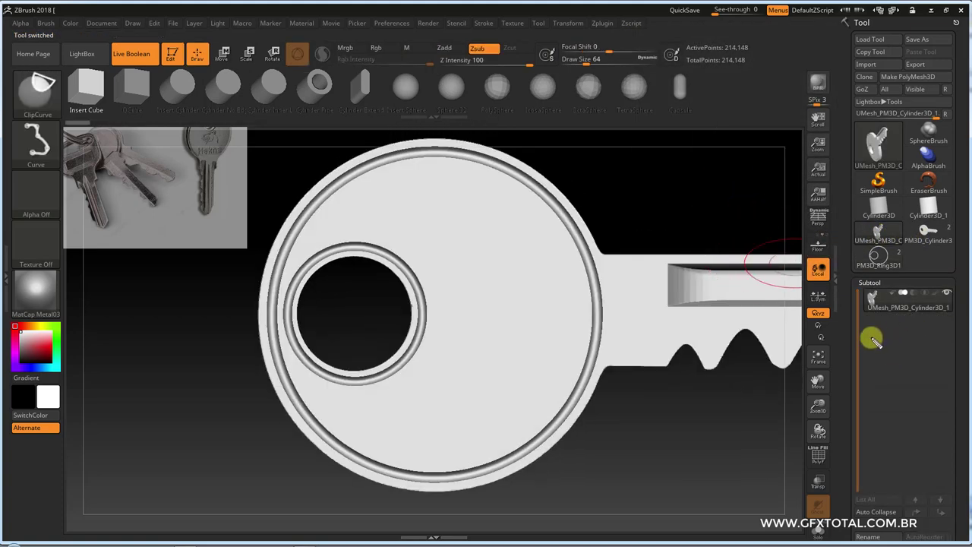
drag(877, 297, 939, 369)
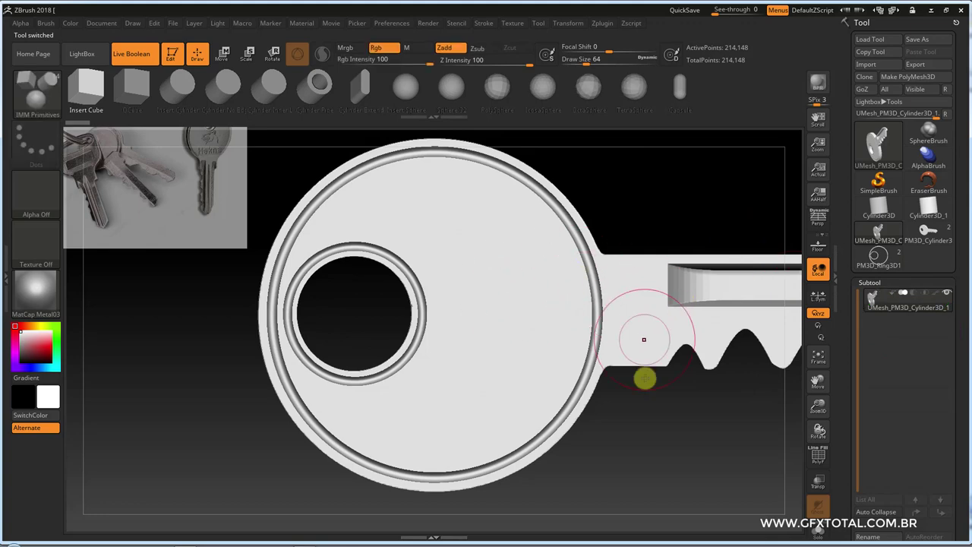
mouse_move(677, 419)
alt+mouse_down()
mouse_move(707, 436)
mouse_move(666, 450)
mouse_move(679, 388)
mouse_move(686, 426)
mouse_move(708, 362)
mouse_move(527, 302)
alt+mouse_up()
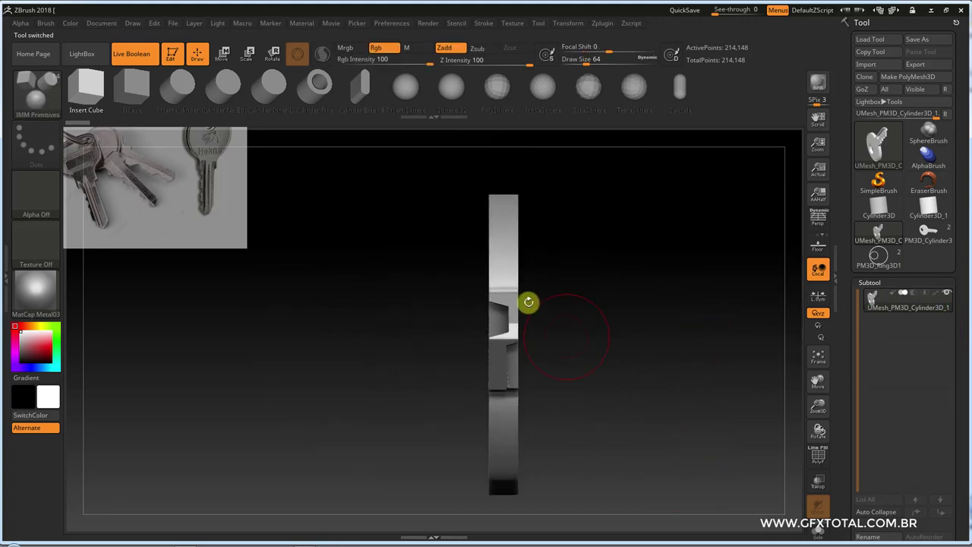
click(222, 55)
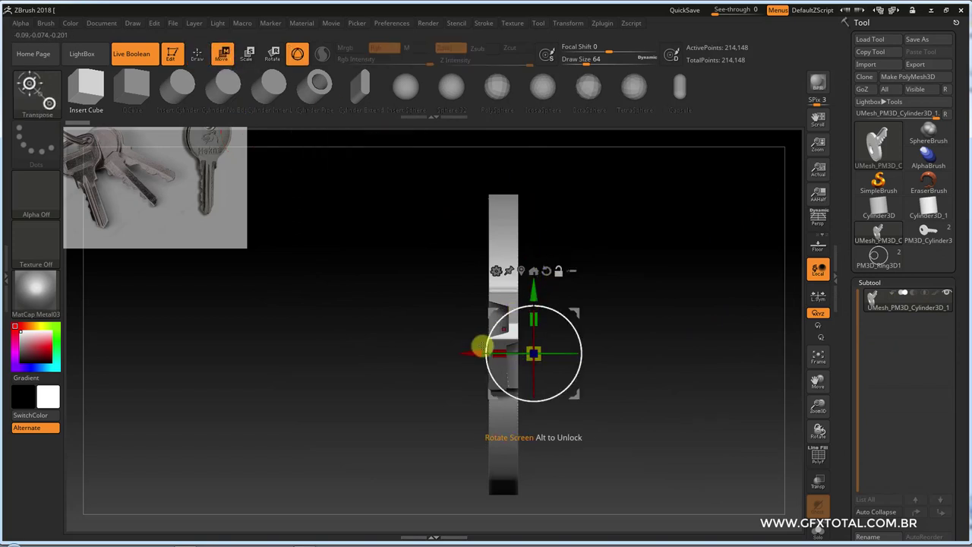
drag(480, 350, 446, 355)
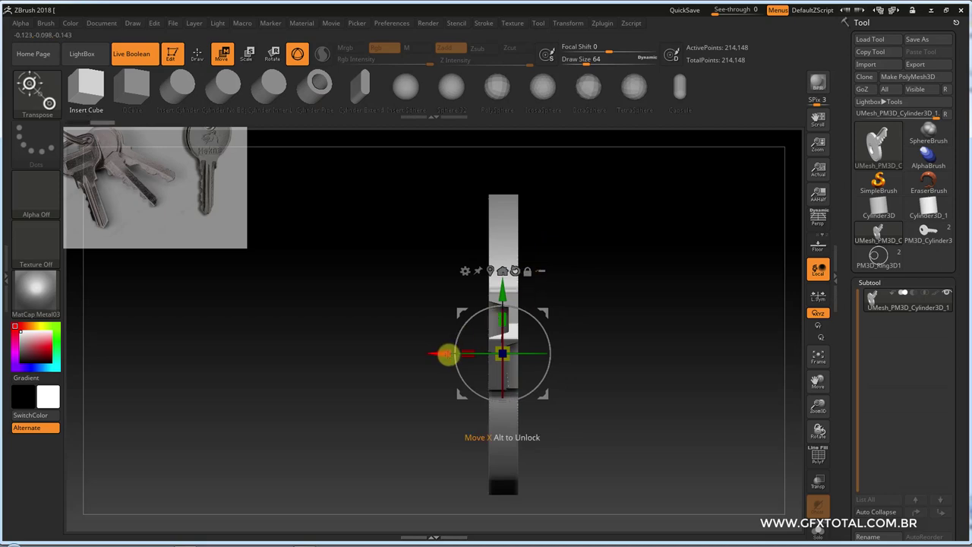
drag(466, 355, 514, 352)
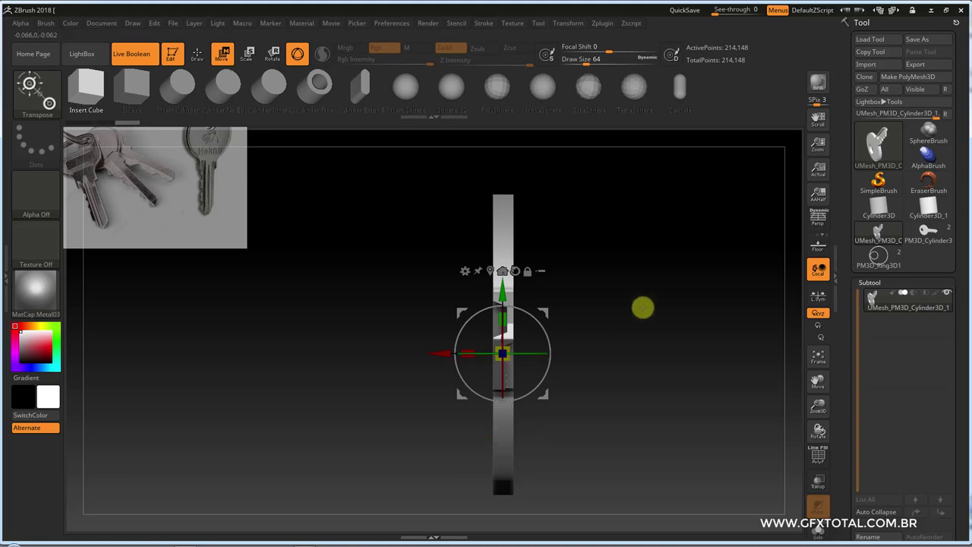
key(ctrl+z)
mouse_move(677, 320)
mouse_down()
mouse_move(699, 254)
mouse_move(686, 223)
mouse_move(657, 274)
mouse_up()
click(196, 53)
mouse_move(510, 337)
shift+mouse_down()
mouse_move(644, 284)
mouse_move(586, 289)
shift+mouse_up()
Step: Draw a ClipCurve loop around the key's ring hole
key(ctrl+shift)
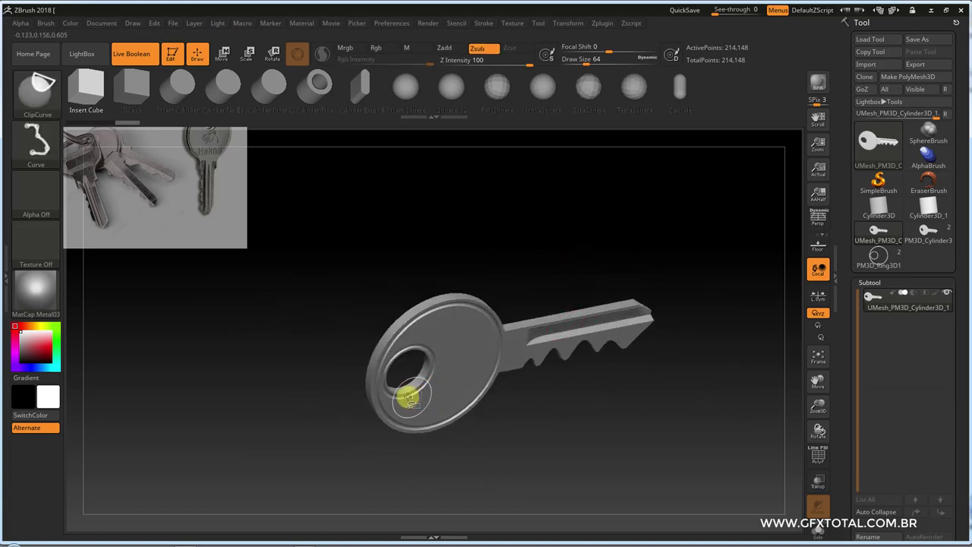
mouse_move(344, 338)
ctrl+shift+mouse_down()
mouse_move(365, 467)
mouse_move(403, 351)
ctrl+shift+mouse_up()
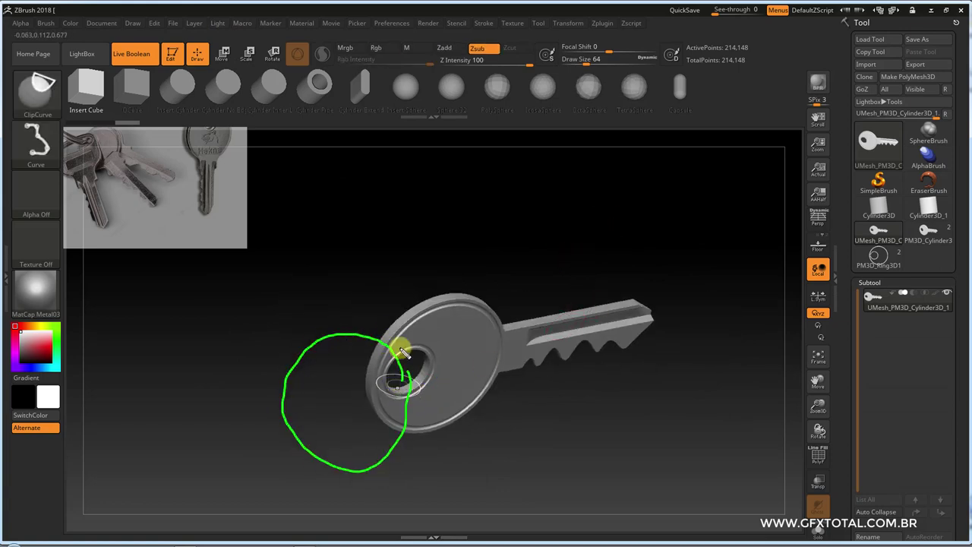
ctrl+shift+drag(396, 387, 396, 387)
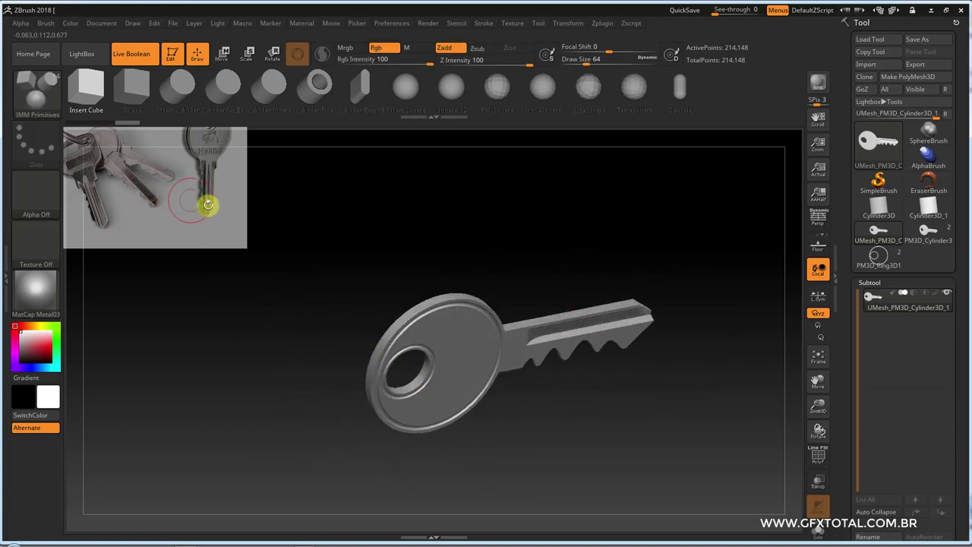
Step: Enlarge the keys reference photo, trace its split ring, then shrink it to the upper left
click(180, 200)
click(180, 185)
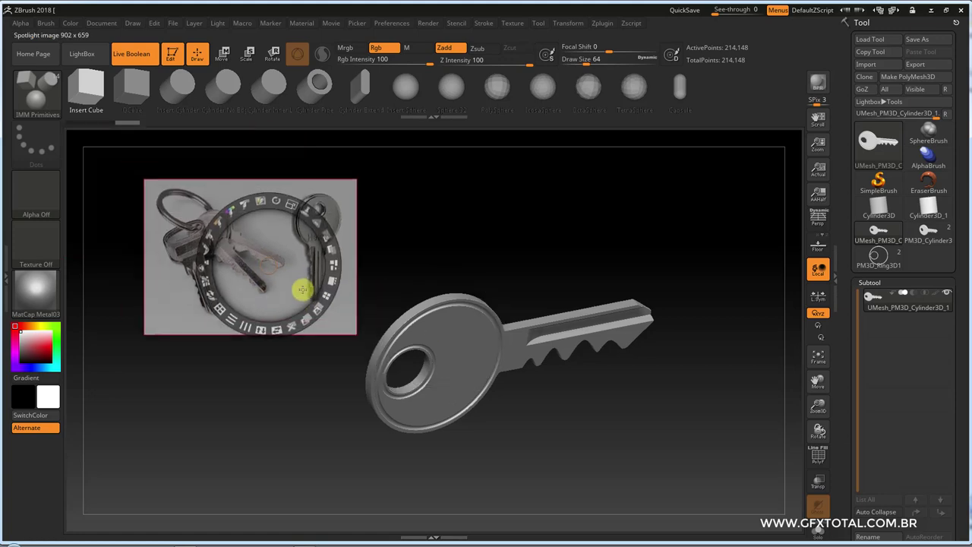
mouse_move(303, 287)
mouse_down()
mouse_move(336, 250)
mouse_move(397, 275)
mouse_move(243, 253)
mouse_move(326, 276)
mouse_up()
key(ctrl+shift)
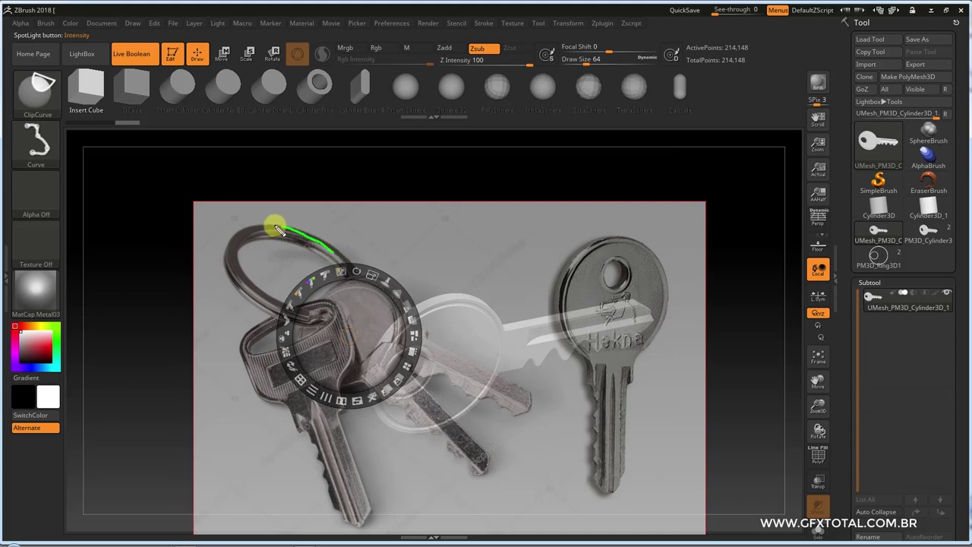
ctrl+shift+drag(317, 242, 275, 243)
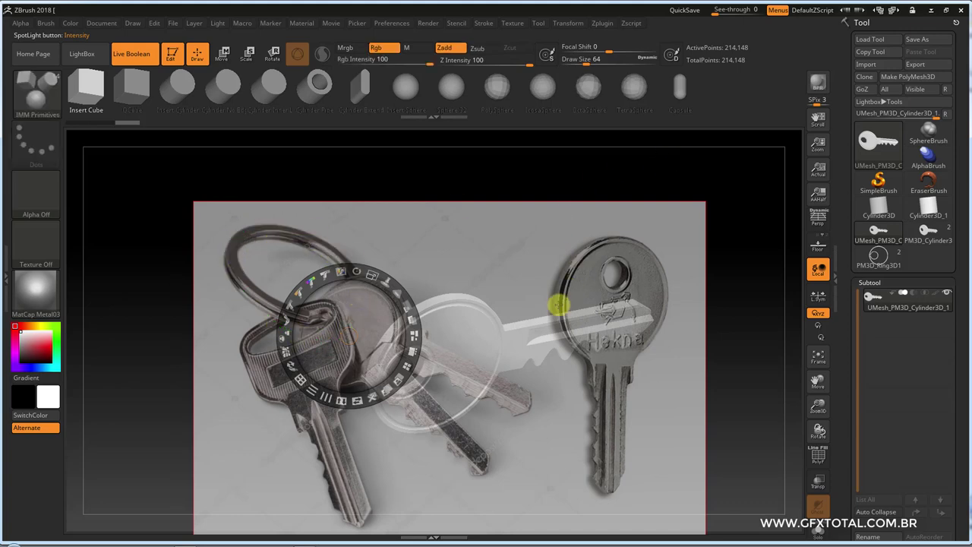
mouse_move(373, 274)
mouse_down()
mouse_move(306, 258)
mouse_move(354, 304)
mouse_move(113, 139)
mouse_up()
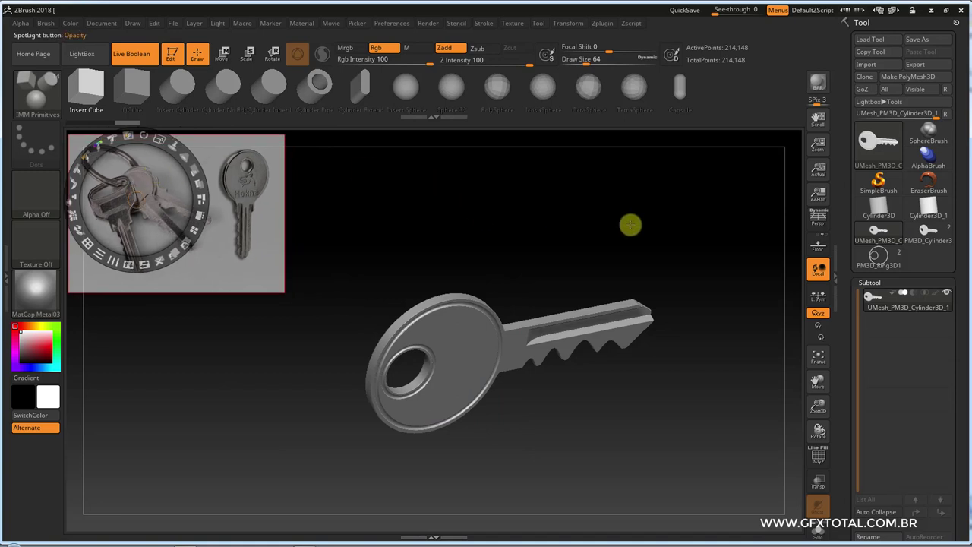
Step: Exit Spotlight and turn the key to a three-quarter view
click(647, 231)
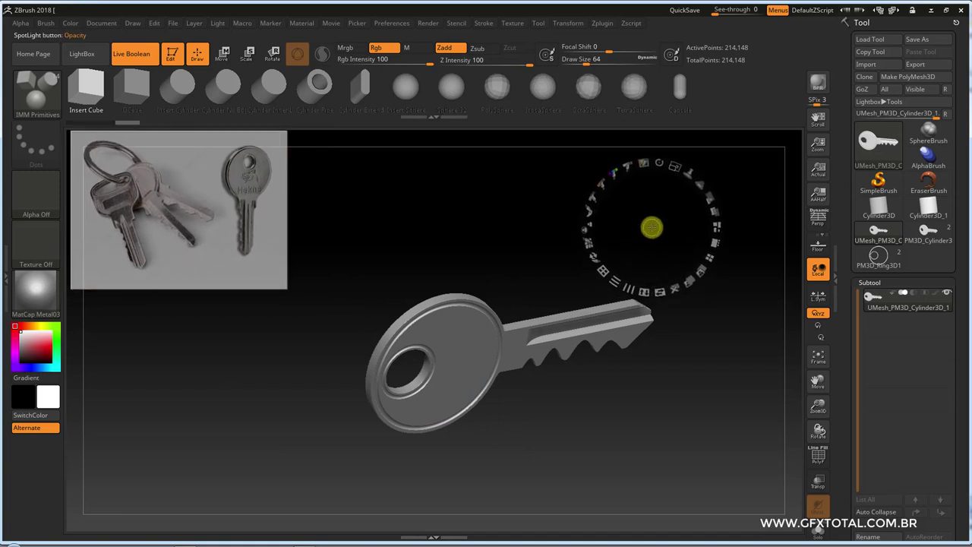
key(z)
mouse_move(738, 289)
mouse_down()
mouse_move(689, 297)
mouse_move(708, 302)
mouse_move(722, 288)
mouse_up()
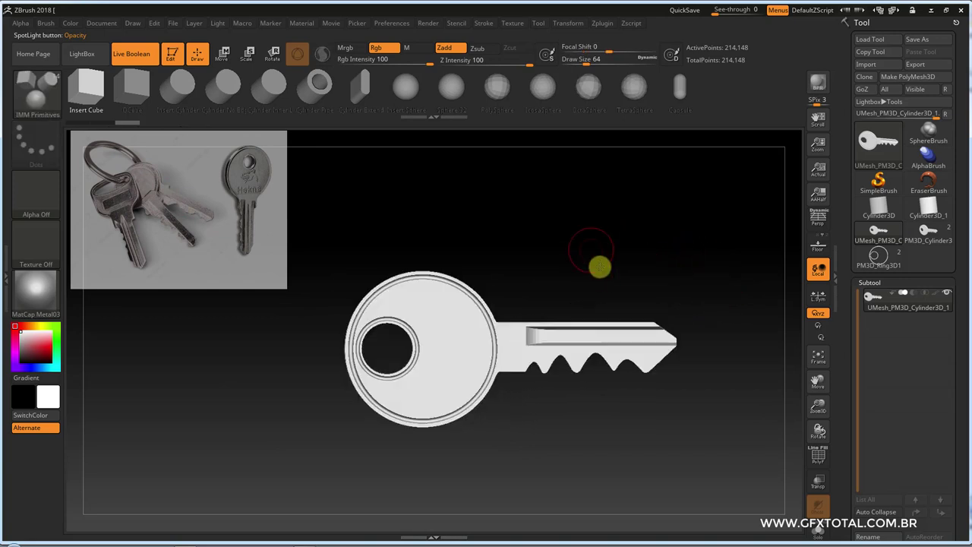
mouse_move(600, 267)
mouse_down()
mouse_move(607, 317)
mouse_move(588, 248)
mouse_up()
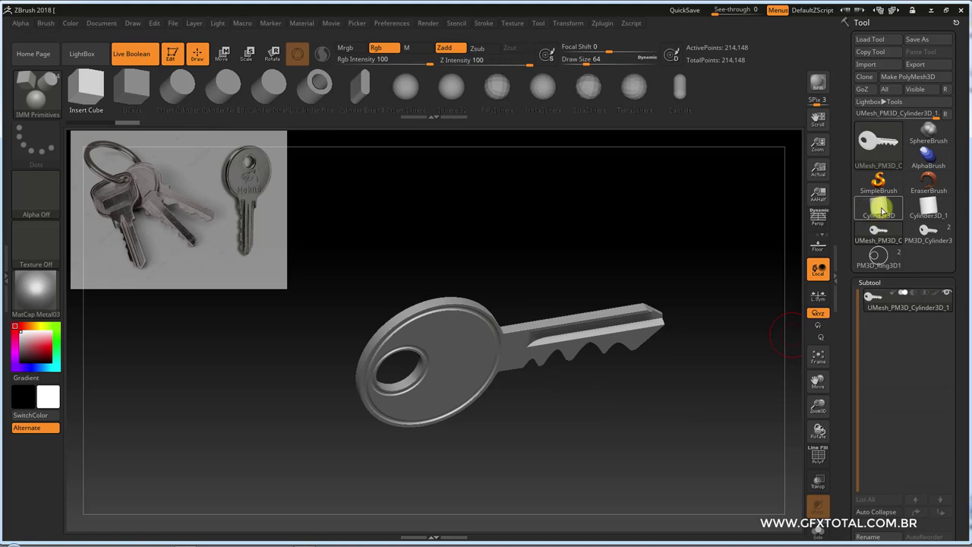
Step: Load the Helix3D primitive from the Tool library
click(877, 142)
click(877, 142)
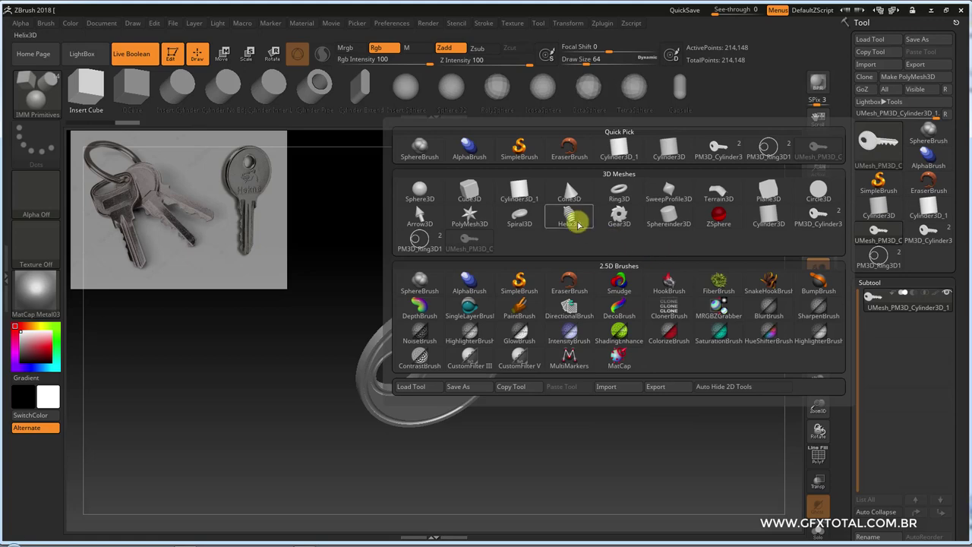
click(569, 218)
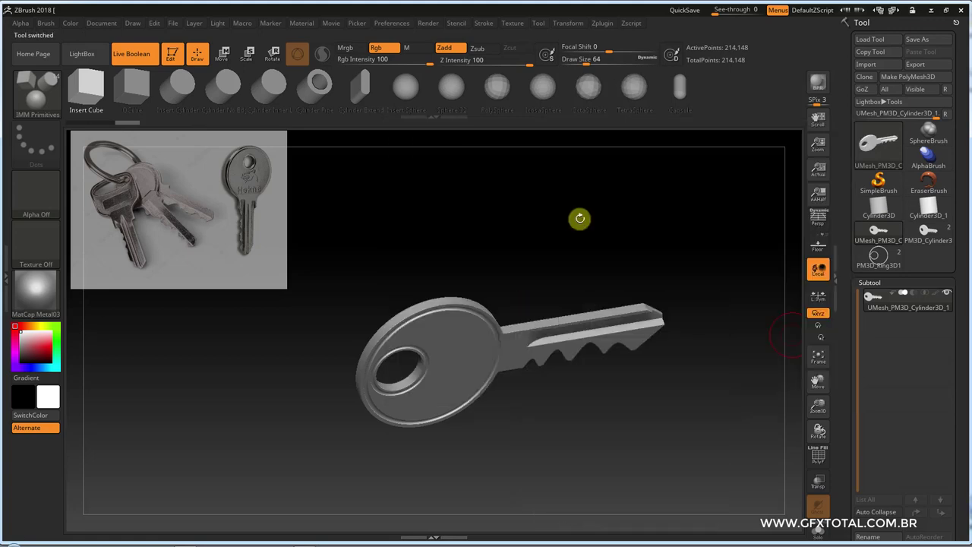
mouse_move(677, 282)
mouse_down()
mouse_move(669, 308)
mouse_move(671, 287)
mouse_up()
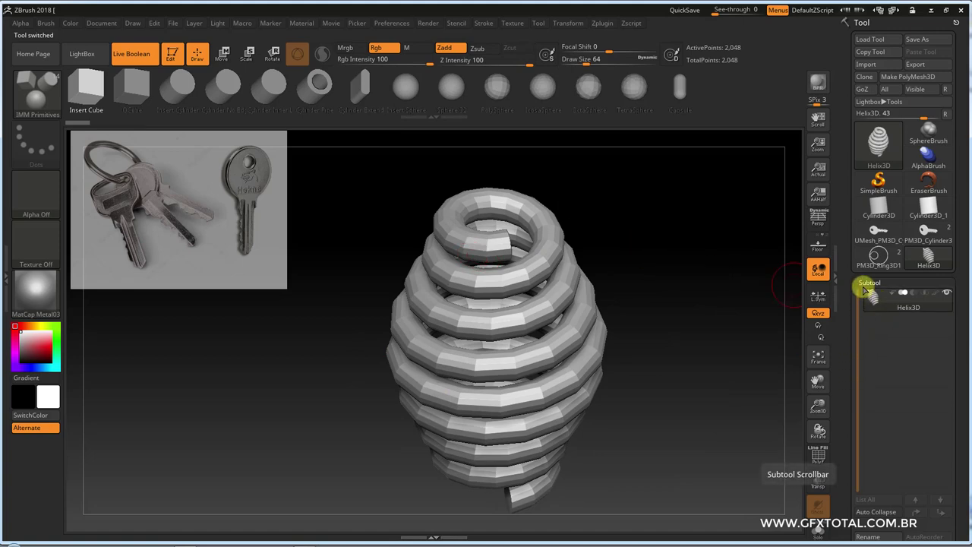
Step: Set the helix Coverage to 1.8 in Tool > Initialize
click(865, 287)
scroll(899, 353, down, 2)
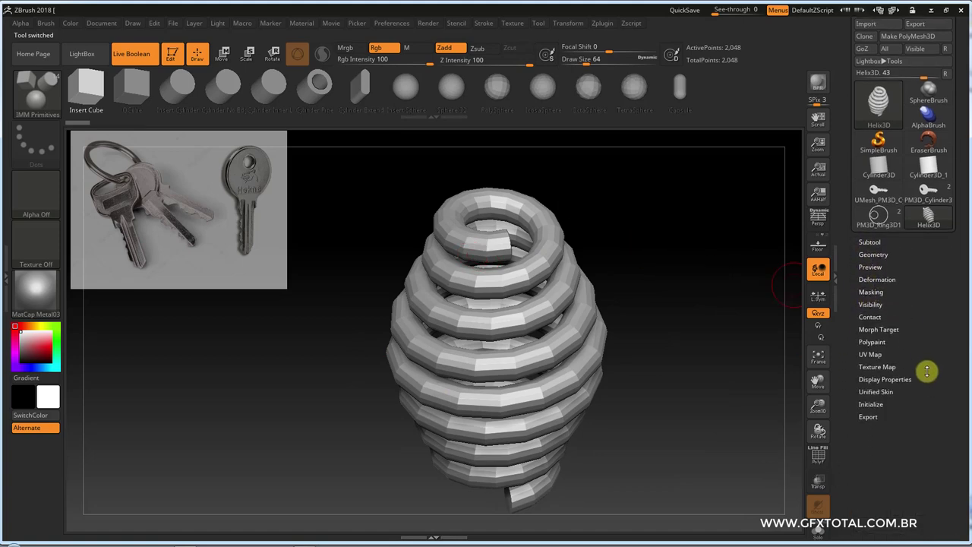
scroll(927, 371, down, 2)
click(871, 351)
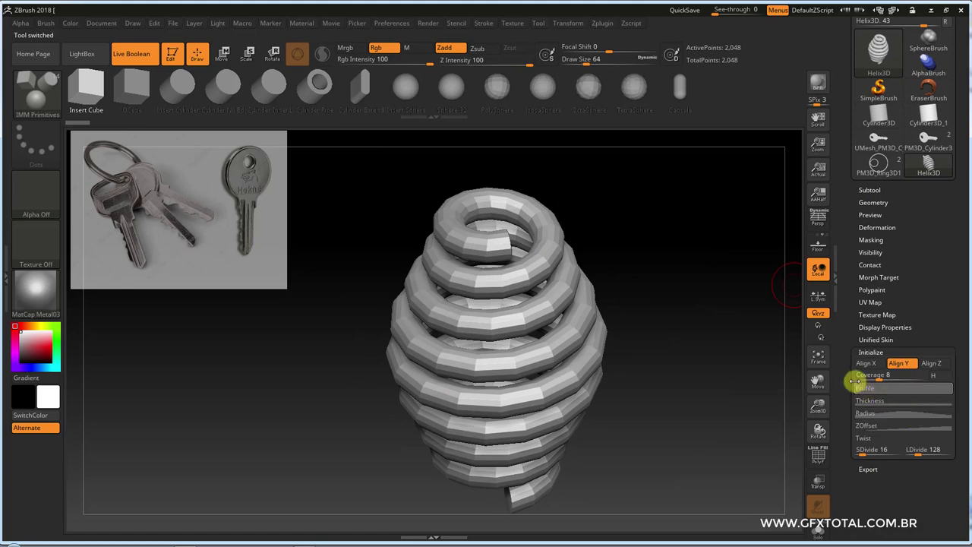
scroll(849, 377, down, 2)
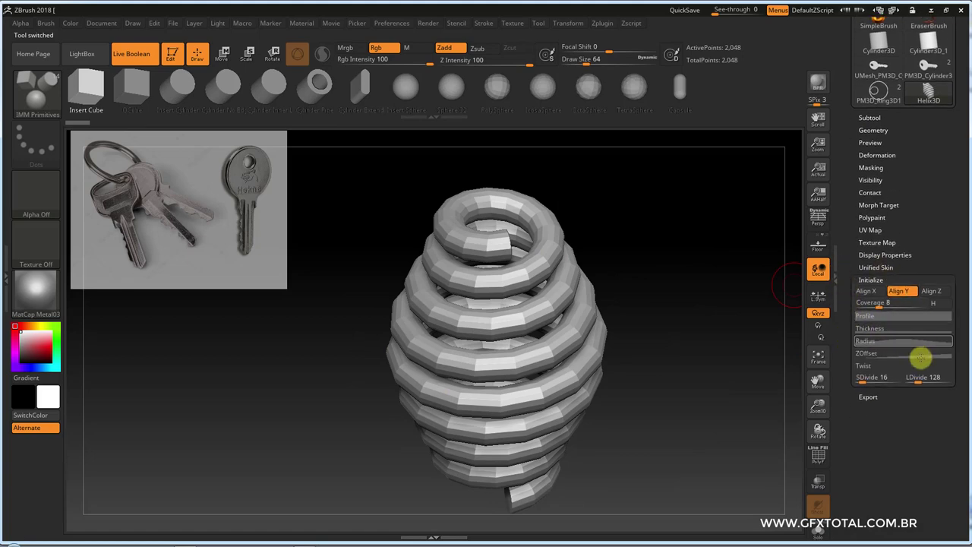
click(873, 303)
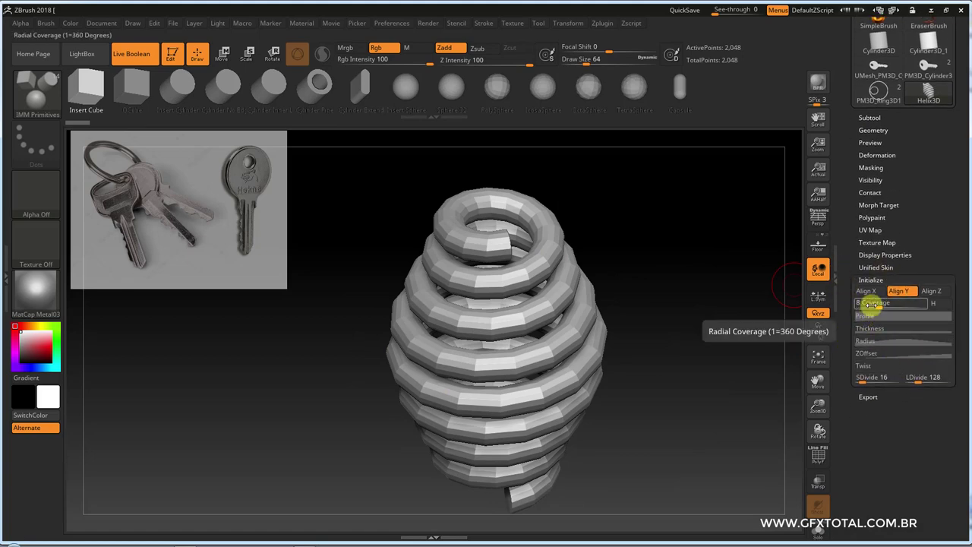
double_click(873, 304)
text(1.)
key(Return)
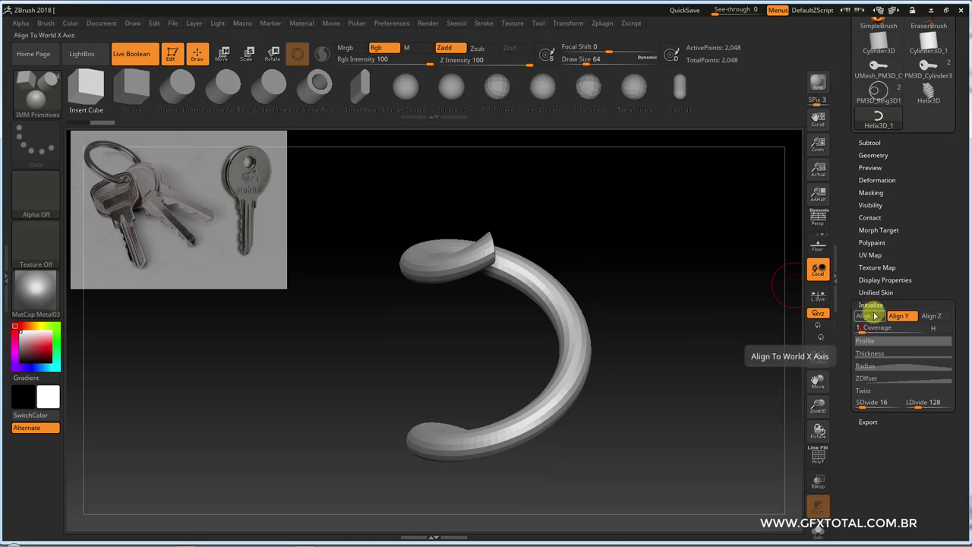
text(8)
key(Return)
Step: Pull down both ends of the Helix3D Radius curve to narrow the coil
mouse_move(735, 268)
mouse_down()
mouse_move(682, 304)
mouse_move(695, 290)
mouse_up()
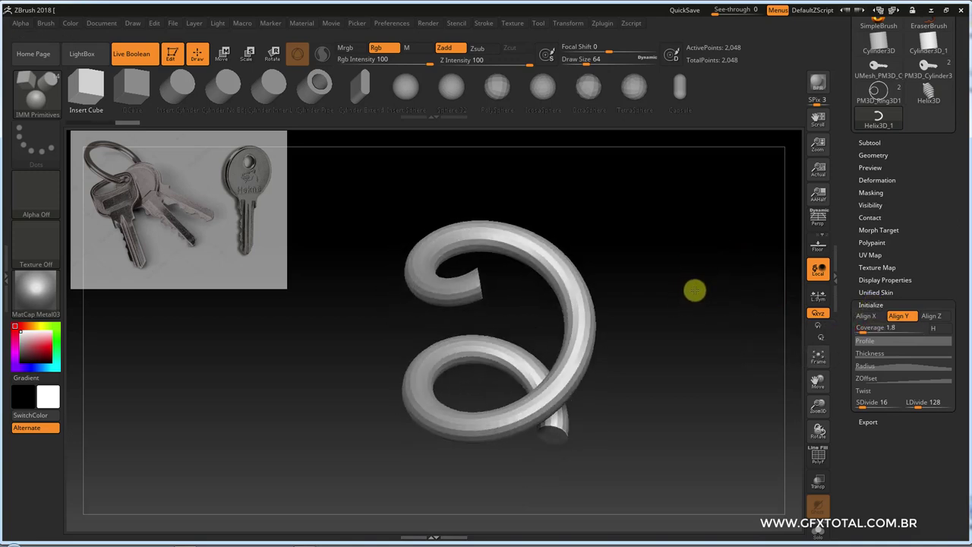
click(879, 339)
drag(860, 337, 852, 394)
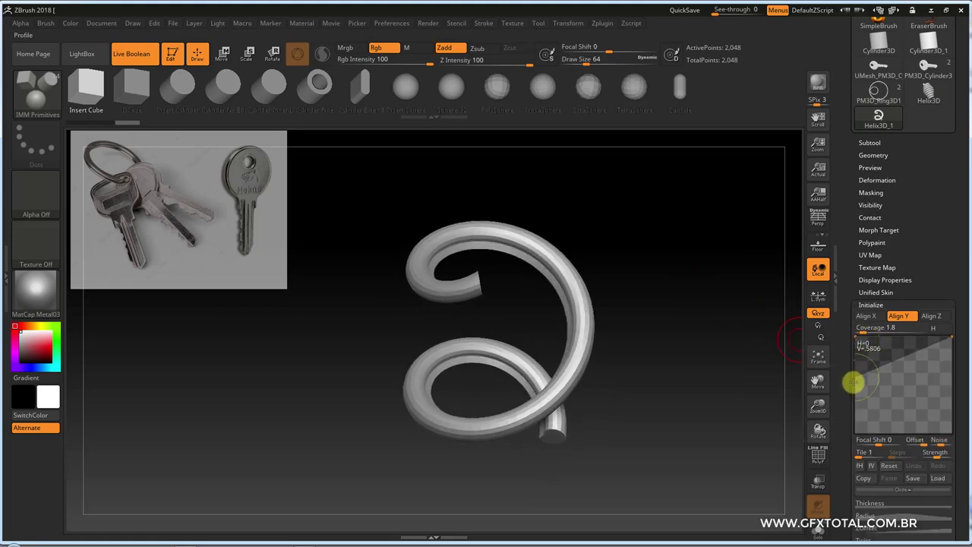
drag(951, 339, 953, 395)
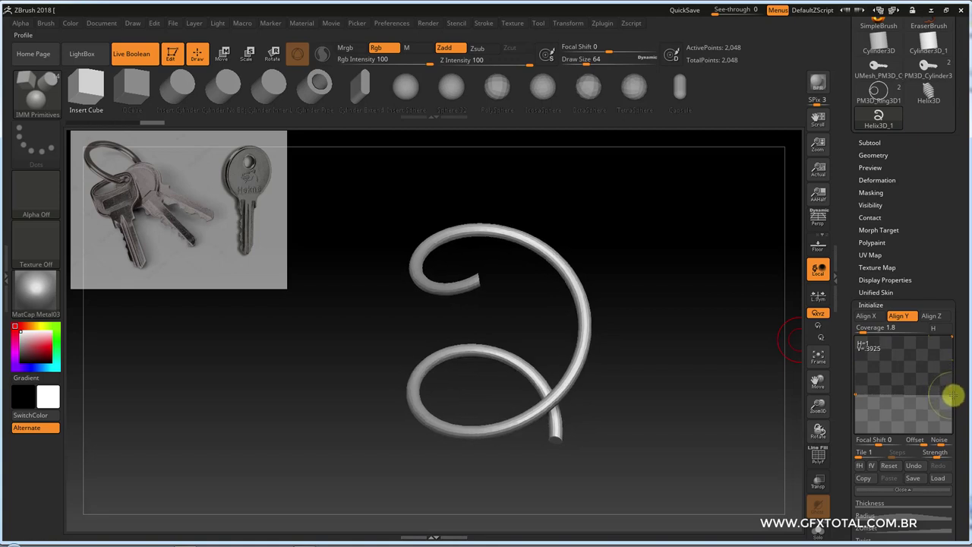
mouse_move(788, 395)
mouse_down()
mouse_move(775, 357)
mouse_move(787, 392)
mouse_up()
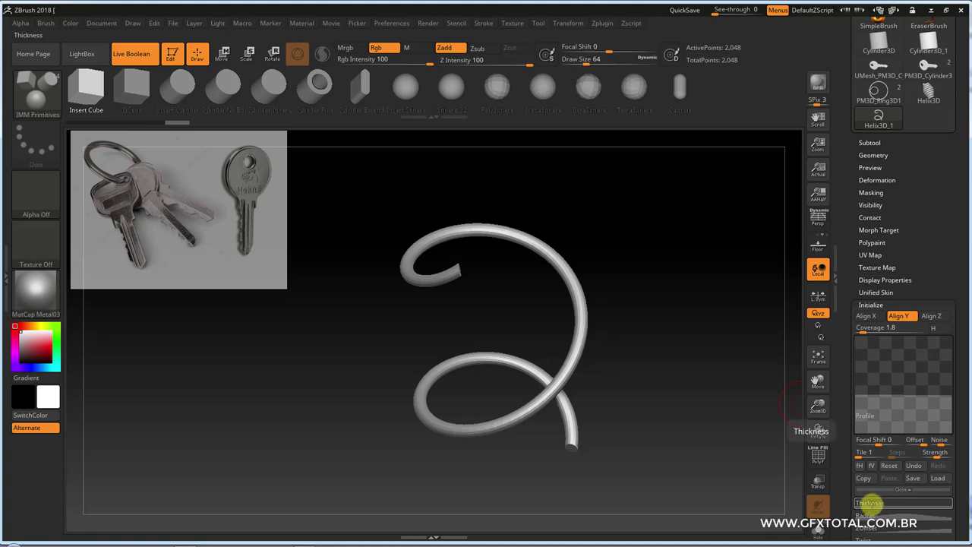
Step: Open the next helix curves and orbit the spiral to inspect its shape
click(868, 503)
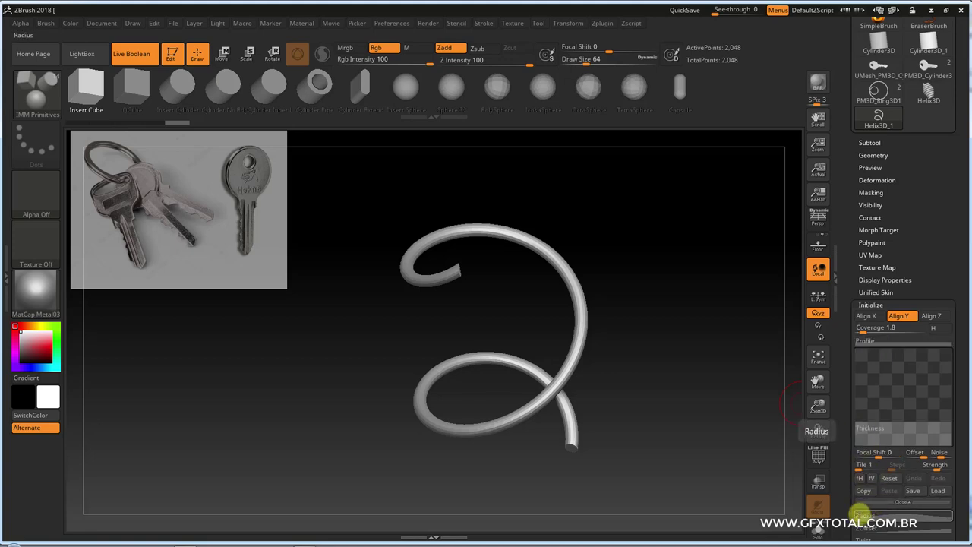
click(877, 514)
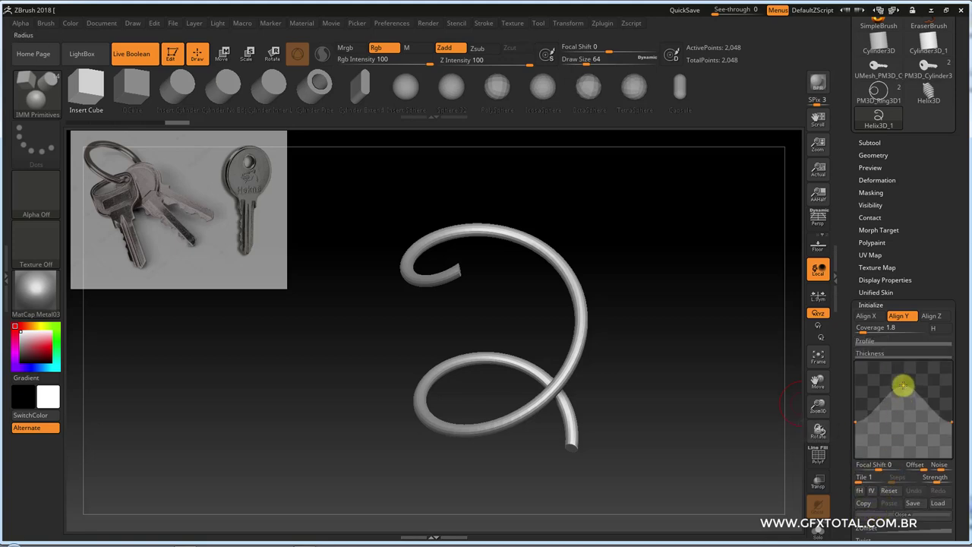
mouse_move(706, 384)
mouse_down()
mouse_move(689, 367)
mouse_move(807, 427)
mouse_move(857, 438)
mouse_move(857, 415)
mouse_move(851, 422)
mouse_up()
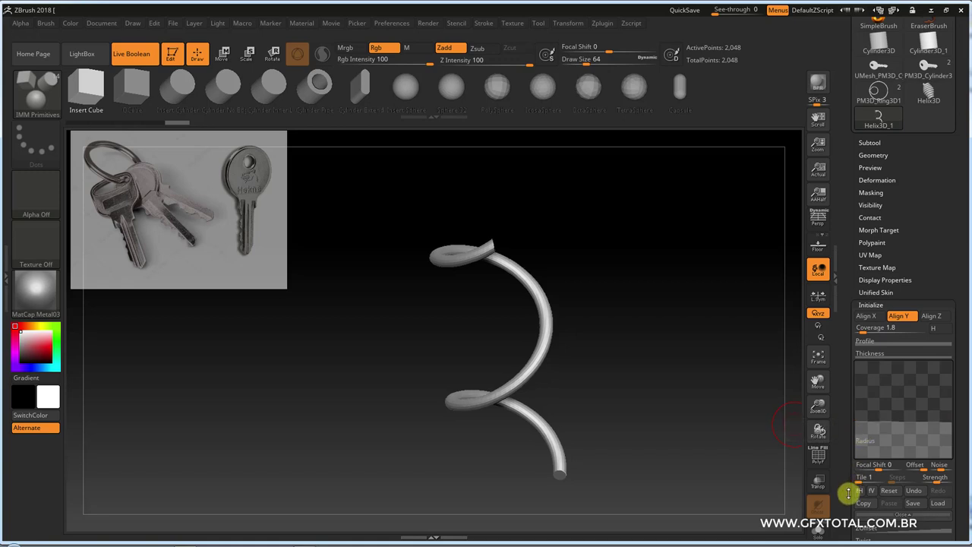
drag(849, 494, 844, 427)
Step: Raise the ZOffset curve's end and reshape the helix Thickness and Profile curves
click(866, 398)
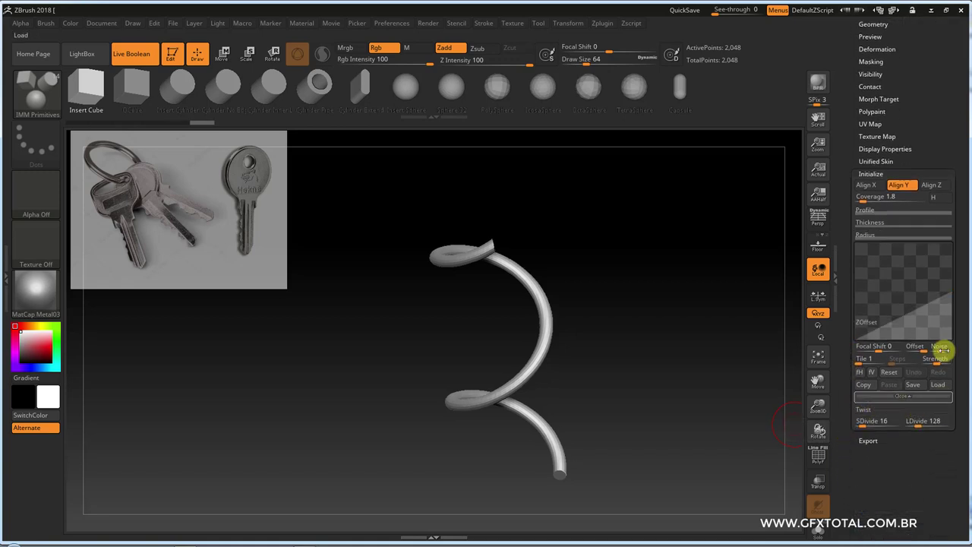
mouse_move(949, 339)
mouse_down()
mouse_move(948, 298)
mouse_move(955, 335)
mouse_up()
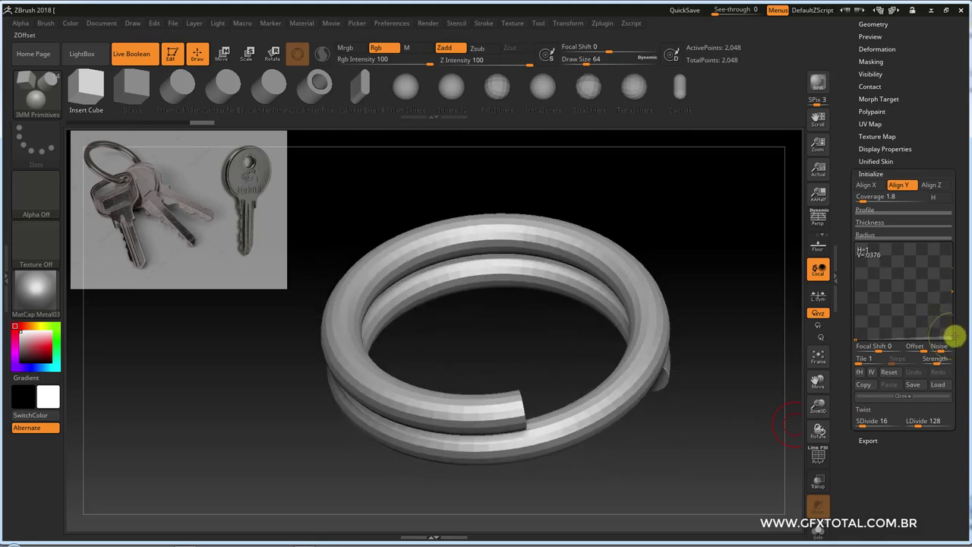
mouse_move(699, 450)
mouse_down()
mouse_move(699, 408)
mouse_move(707, 413)
mouse_up()
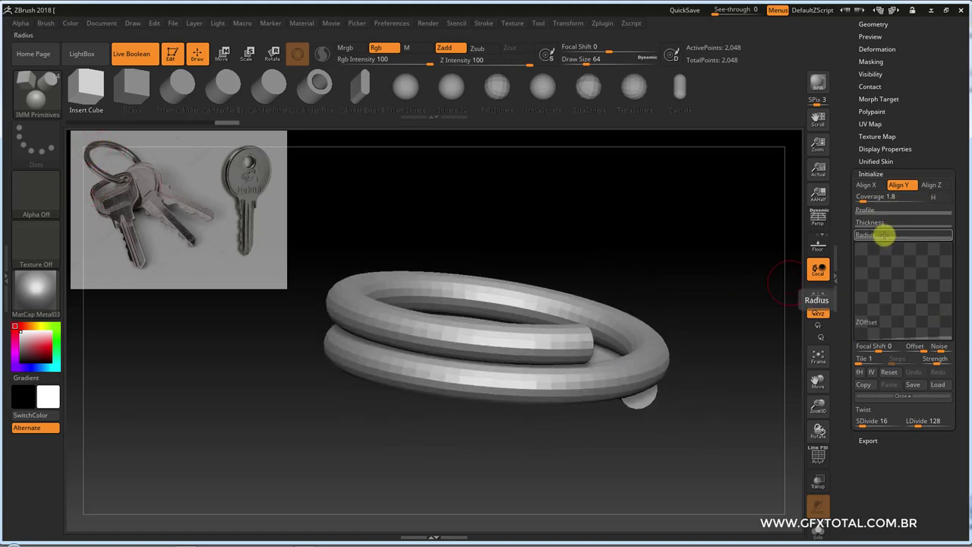
click(895, 222)
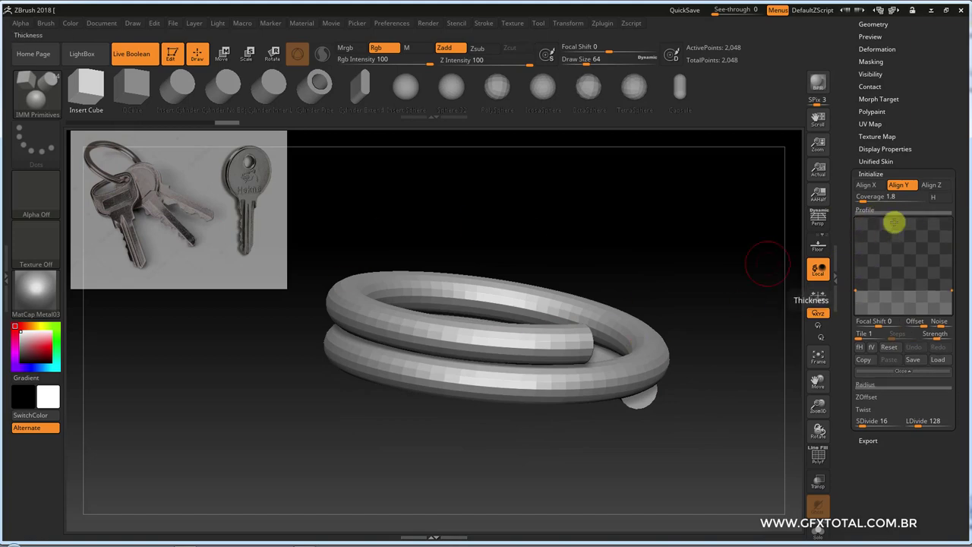
drag(895, 222, 950, 299)
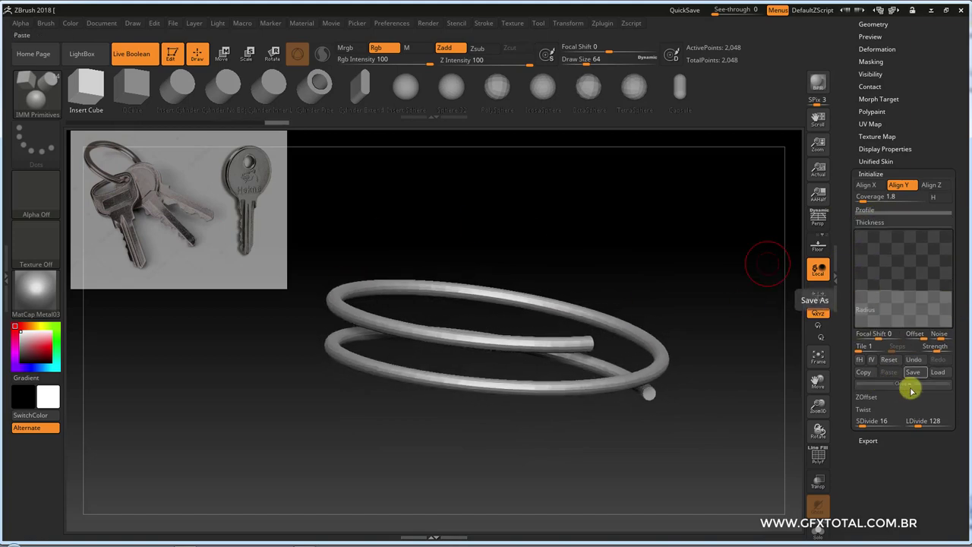
click(869, 407)
drag(851, 260, 950, 265)
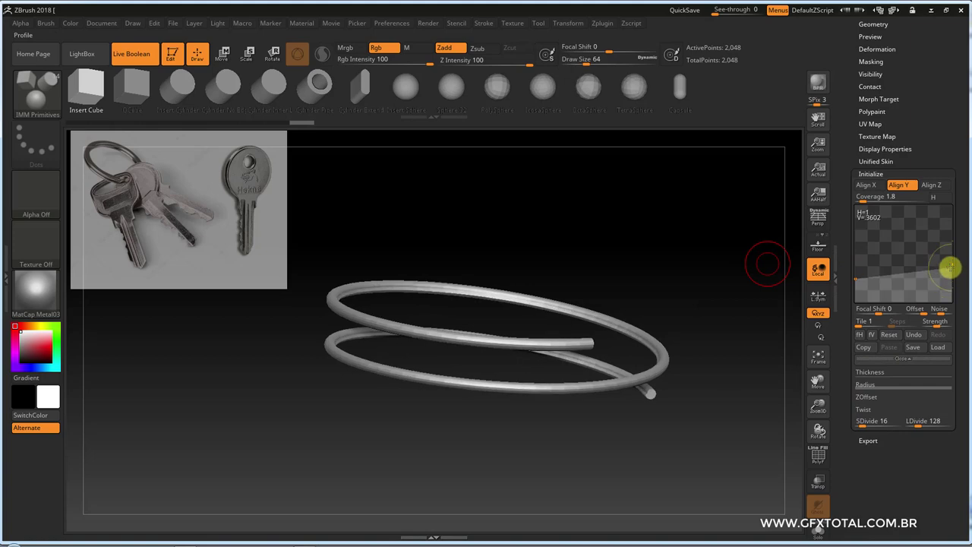
click(894, 372)
mouse_move(857, 304)
mouse_down()
mouse_move(954, 307)
mouse_move(947, 336)
mouse_up()
Step: Thin the coil tube and drag the ZOffset curve down to flatten it into a double ring
click(866, 396)
click(870, 222)
drag(857, 310, 949, 310)
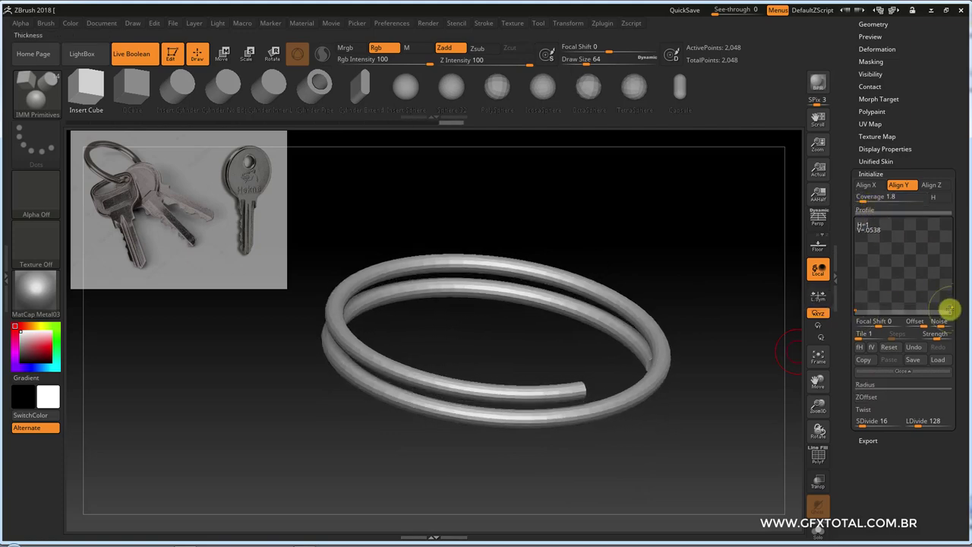
click(881, 398)
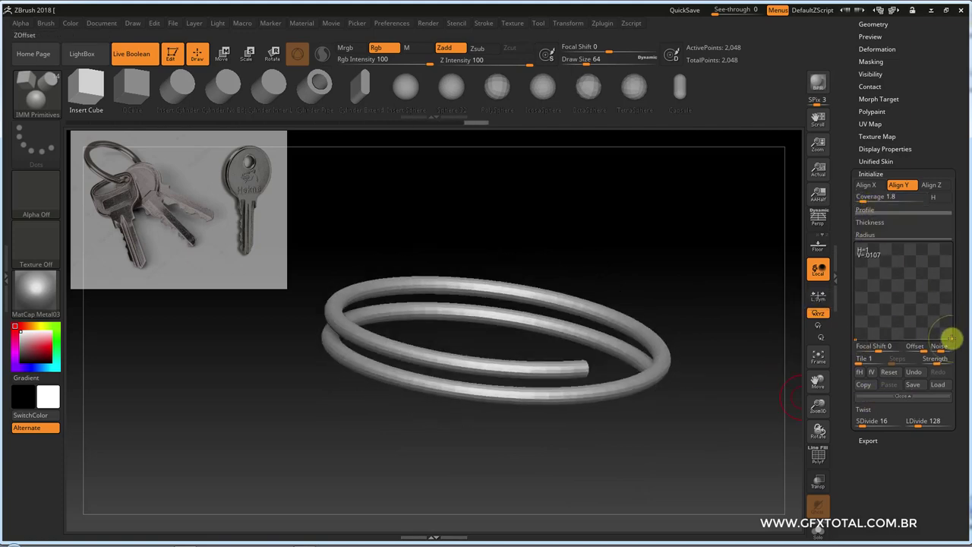
drag(951, 336, 712, 423)
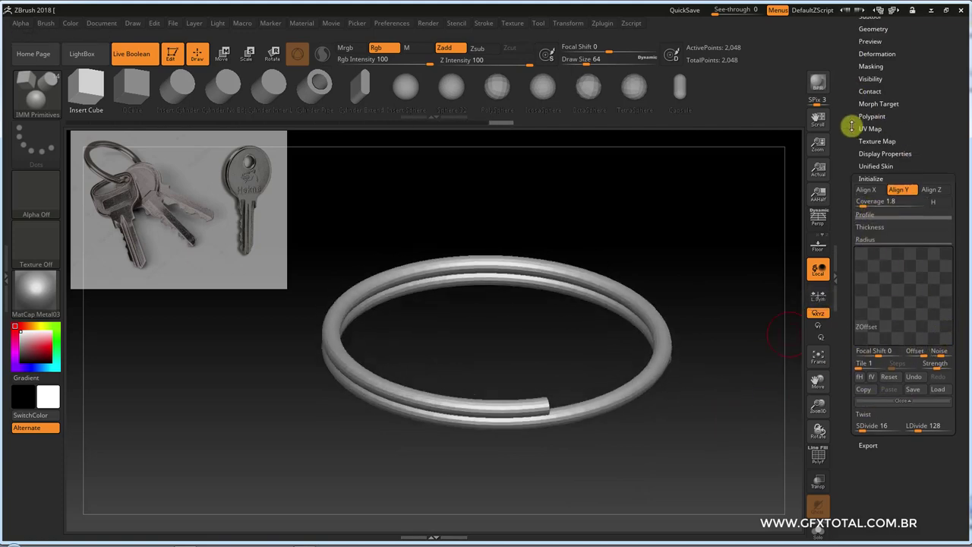
Step: Convert the helix to polymesh PM3D_Helix3D_1 and reselect the PM3D_Cylinder3D_1 key tool
drag(883, 111, 852, 213)
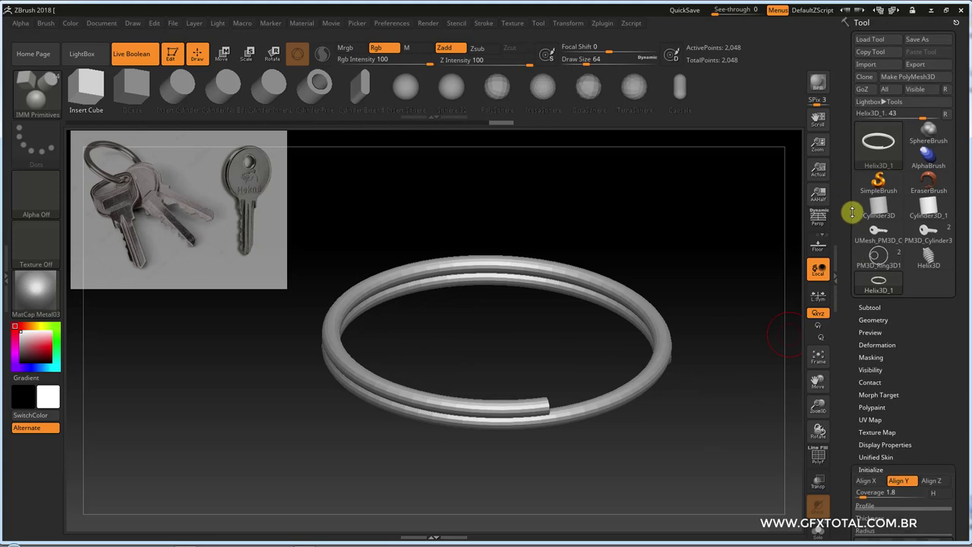
click(911, 77)
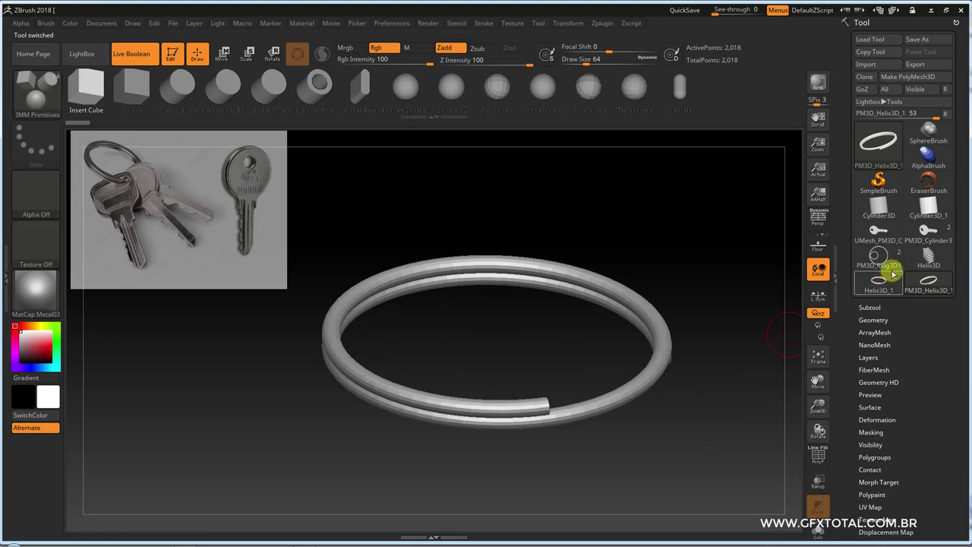
click(915, 240)
Step: Insert the PM3D_Helix3D_1 split ring as a subtool of the key mesh
click(878, 230)
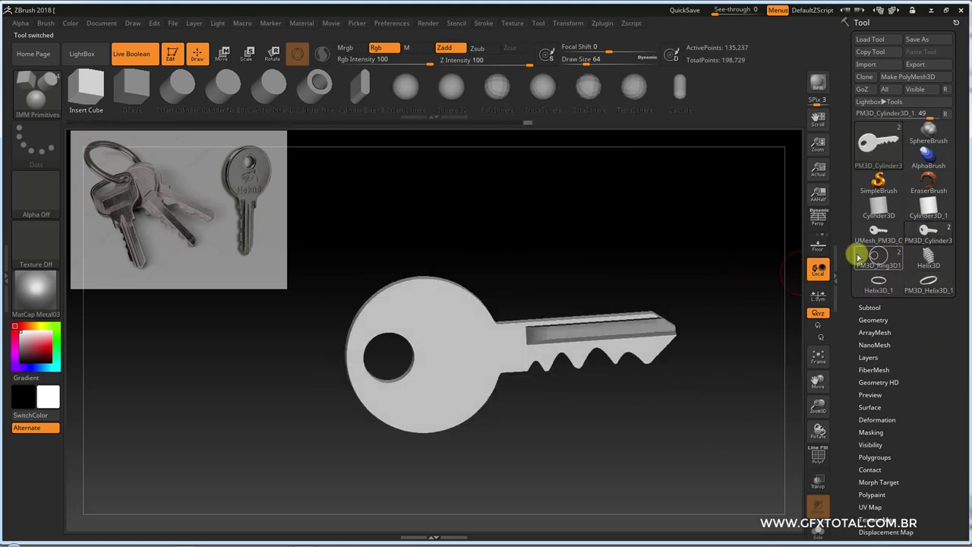
drag(721, 298, 744, 311)
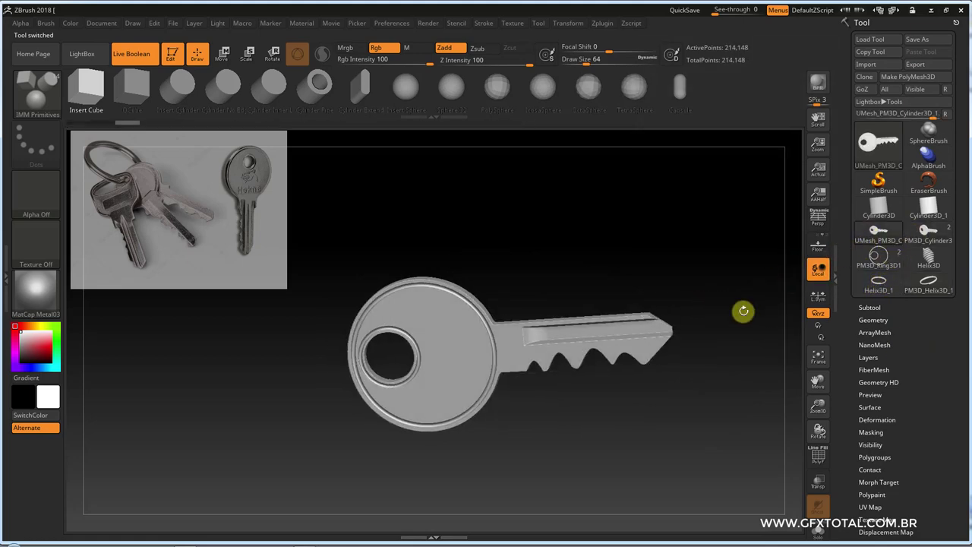
click(870, 307)
drag(853, 433, 846, 357)
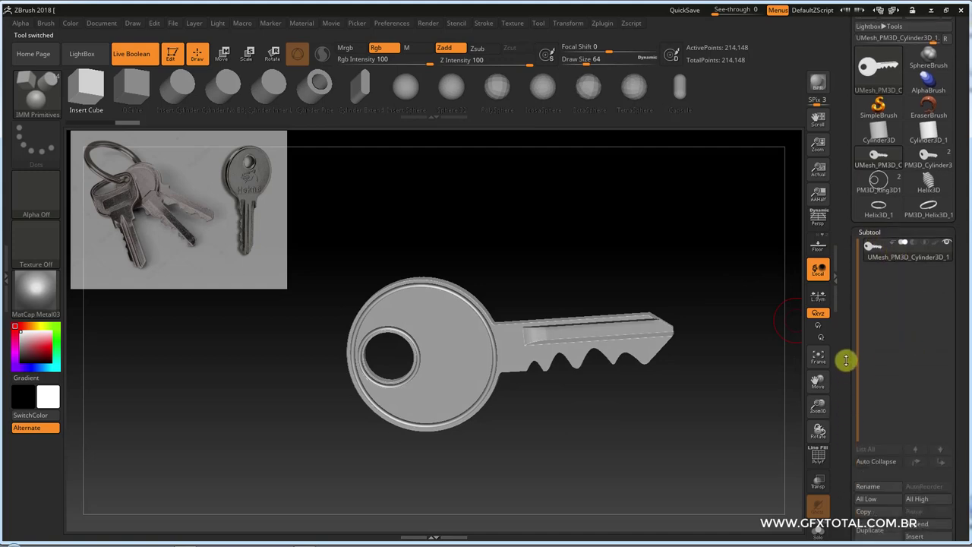
click(922, 408)
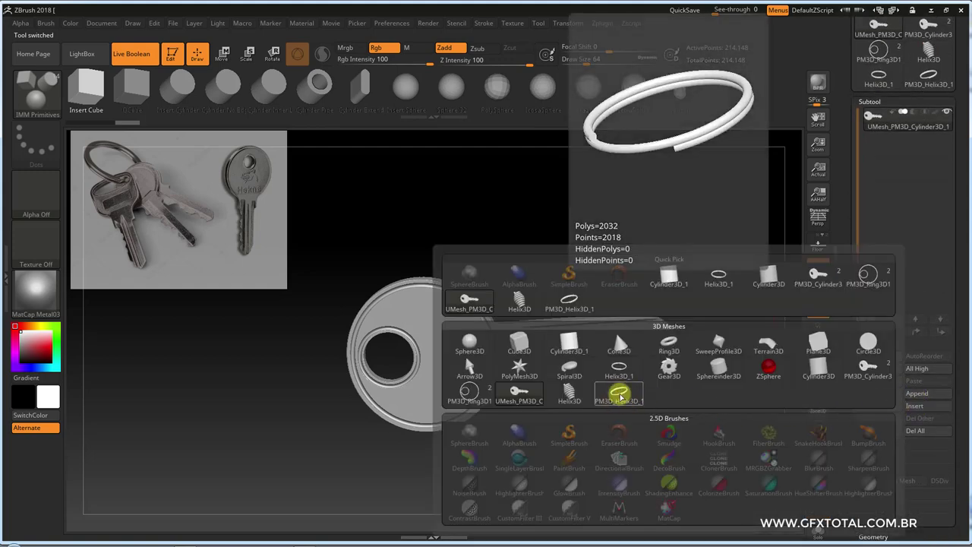
click(620, 396)
Step: Slide the ring to the left with Transpose Move
shift+drag(682, 418, 684, 401)
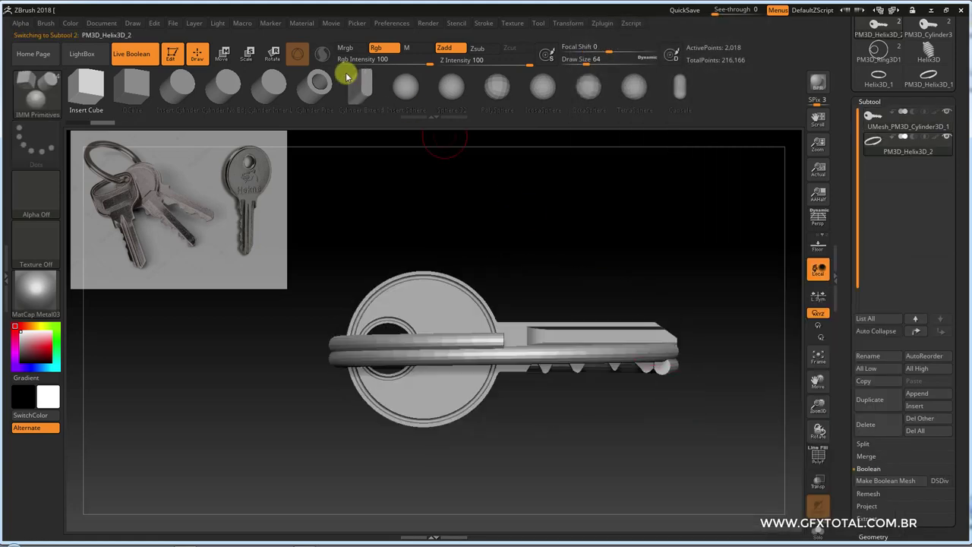
click(224, 51)
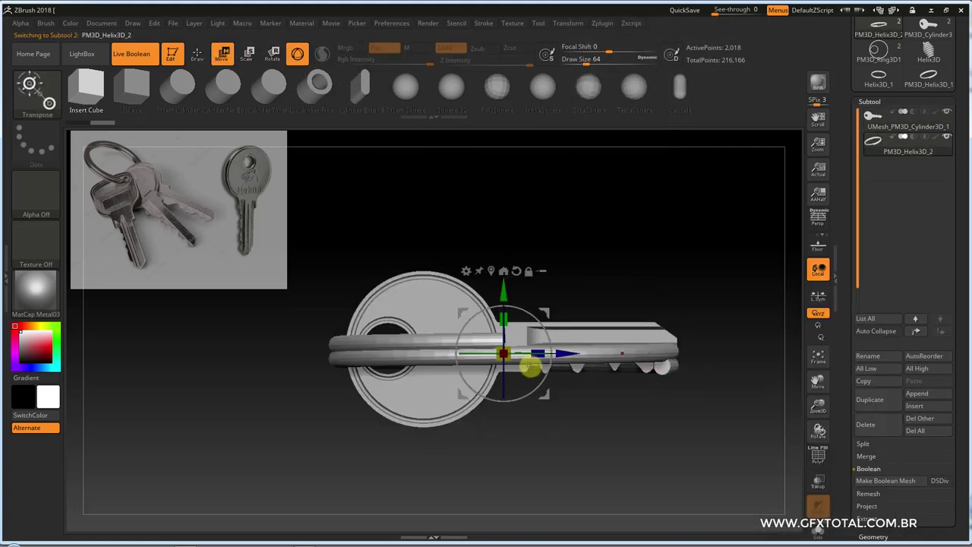
drag(566, 354, 371, 357)
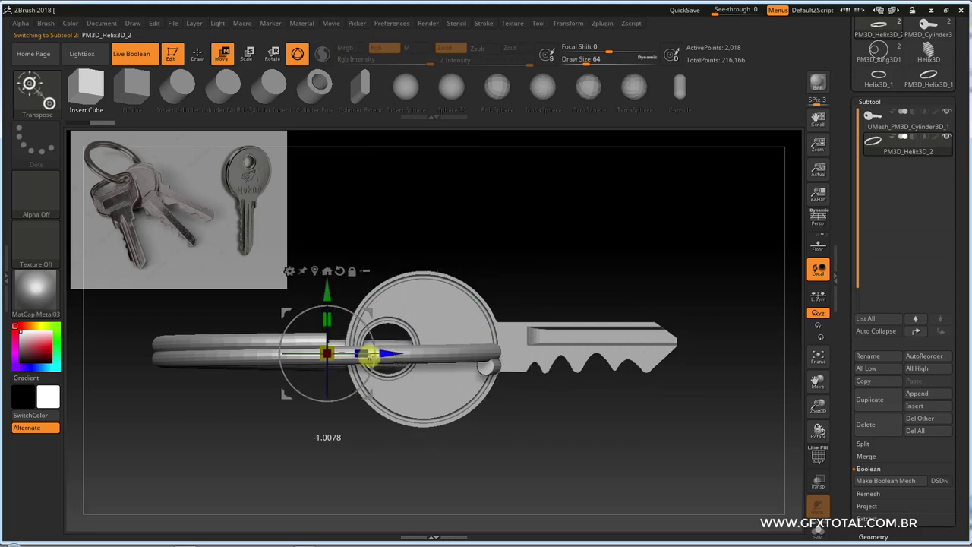
drag(535, 236, 534, 282)
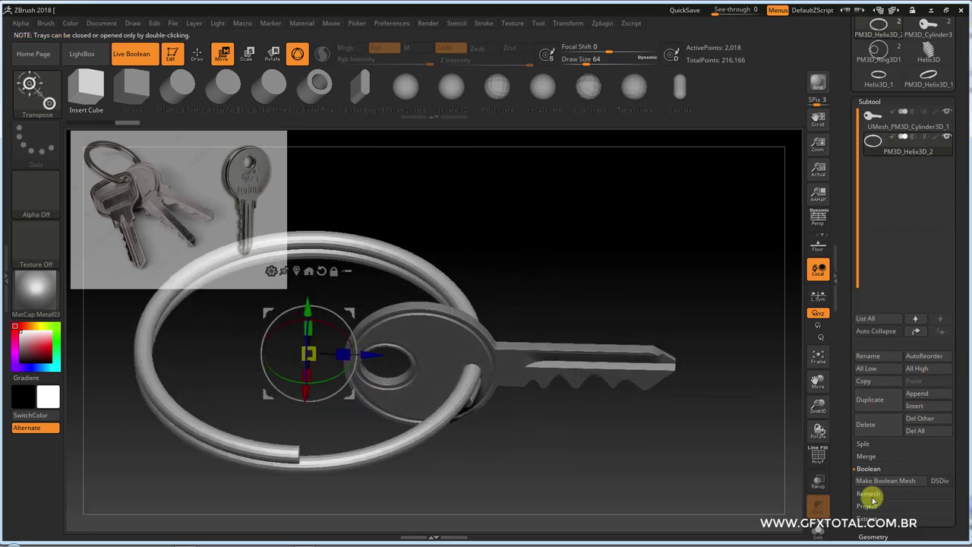
drag(846, 501, 856, 392)
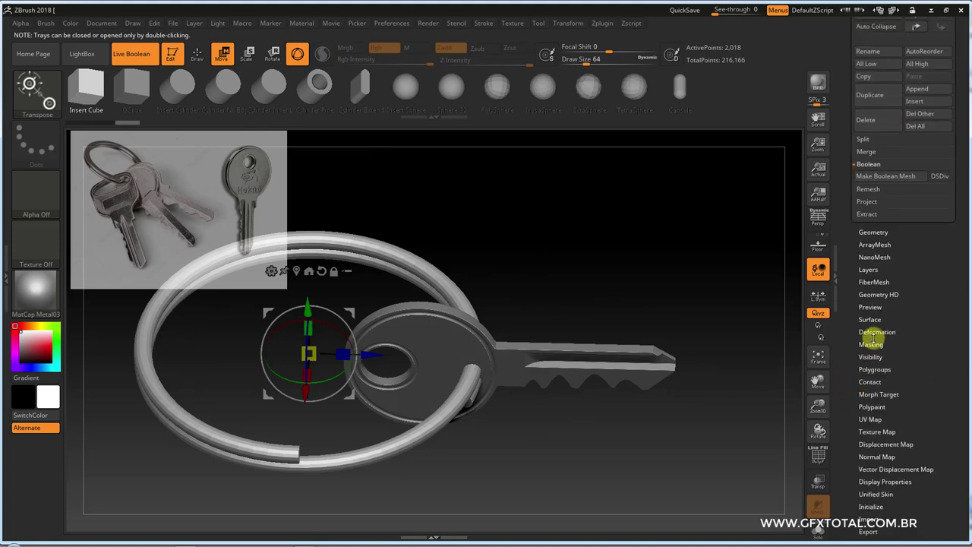
Step: Shrink the ring with Deformation Size -100 and thread it, tilted, through the key hole
click(874, 337)
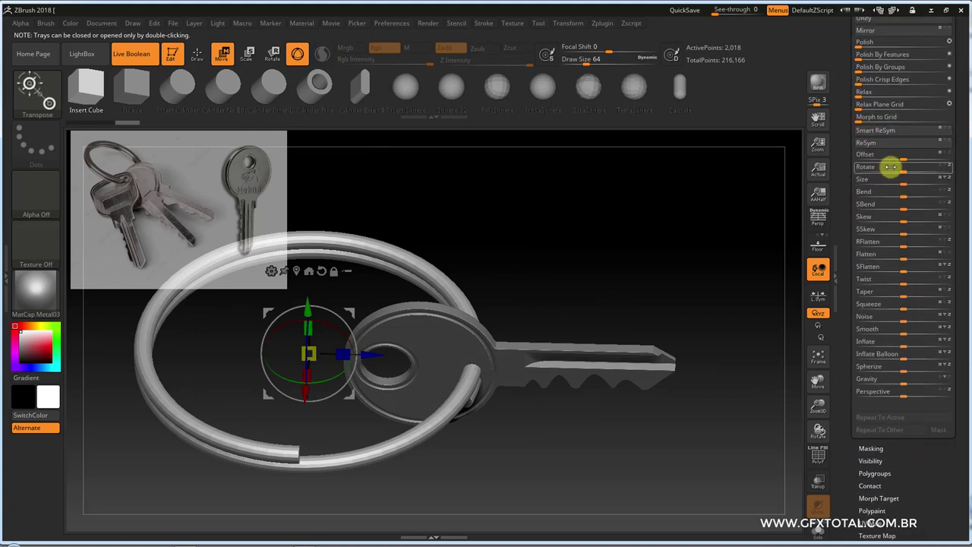
drag(903, 182, 855, 183)
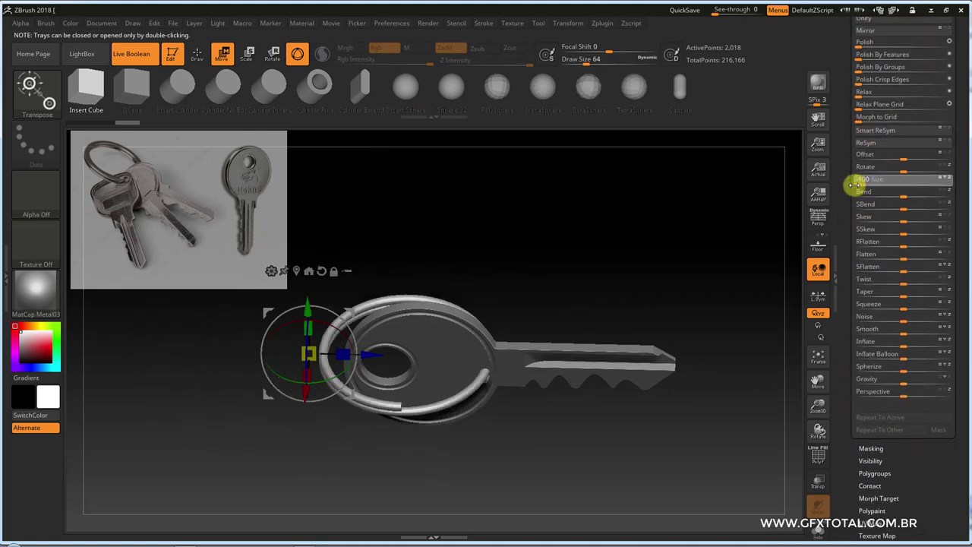
drag(368, 354, 256, 362)
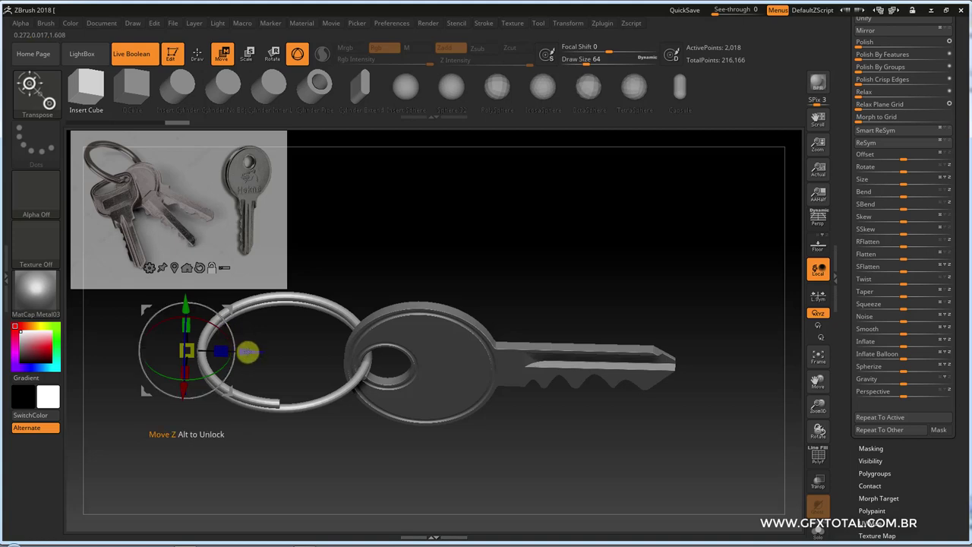
drag(249, 352, 424, 362)
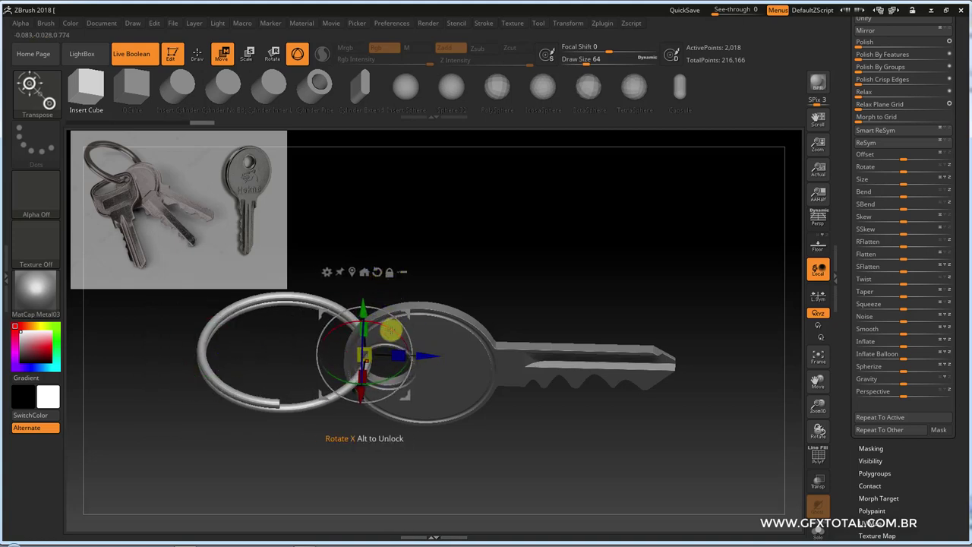
mouse_move(391, 329)
mouse_down()
mouse_move(371, 326)
mouse_move(365, 387)
mouse_up()
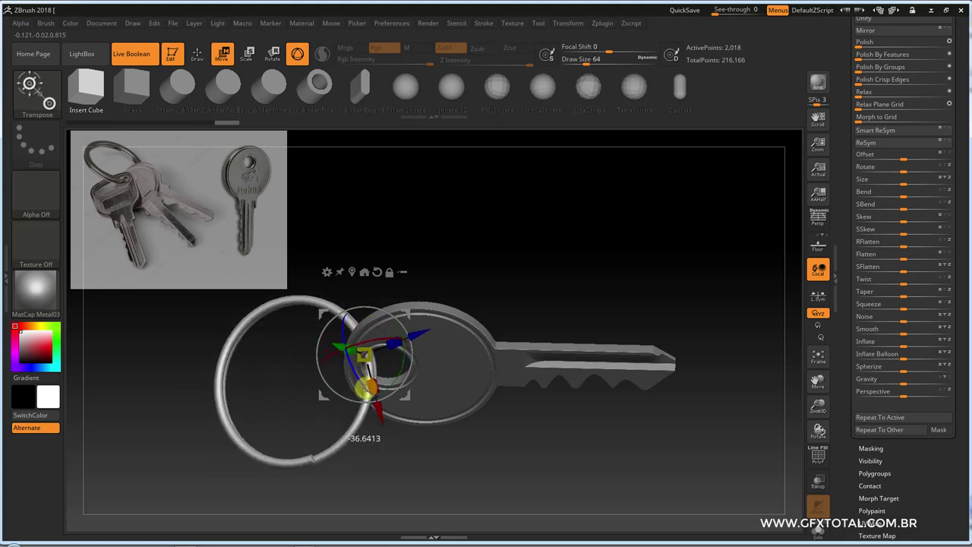
alt+click(472, 359)
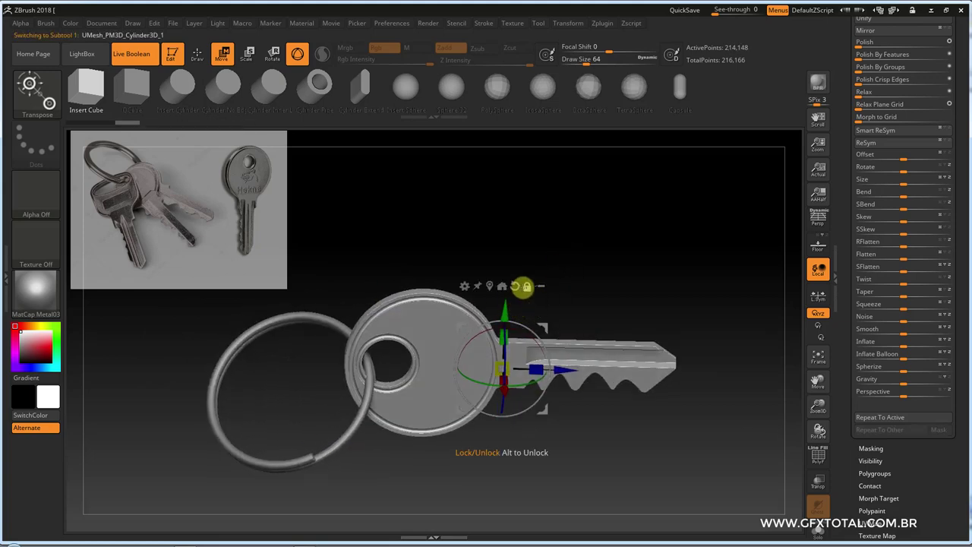
Step: Place the Transpose gizmo on the key hole and tilt the key's blade tip upward
alt+drag(556, 366, 420, 370)
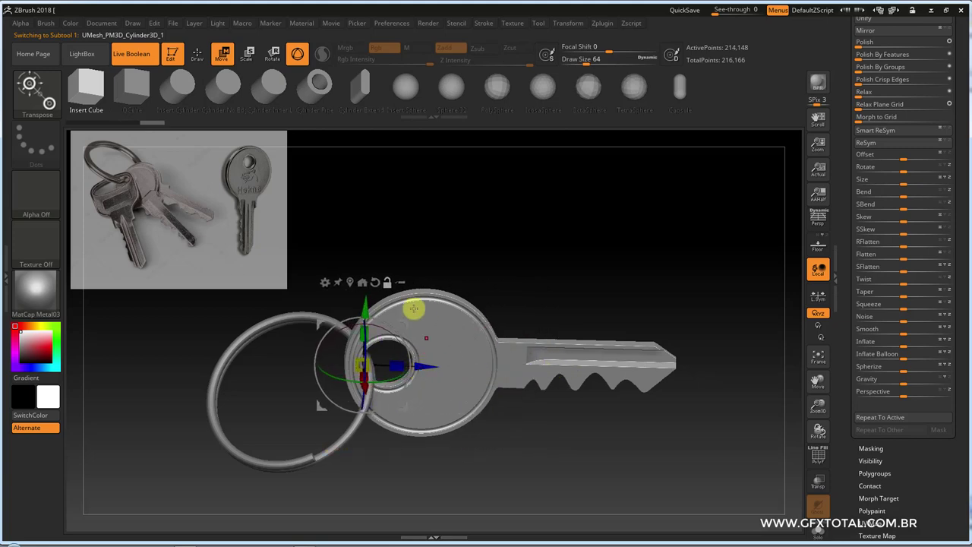
drag(531, 278, 480, 344)
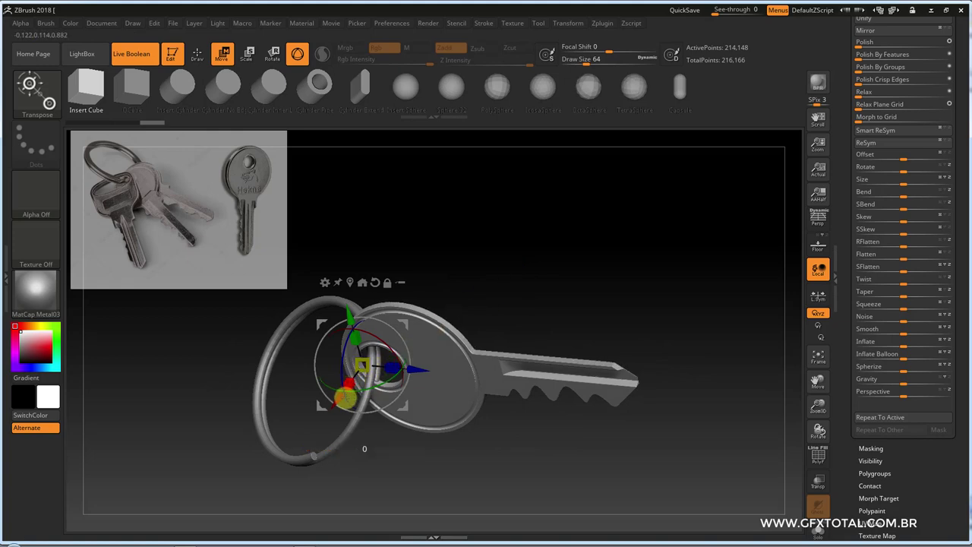
drag(338, 412, 353, 400)
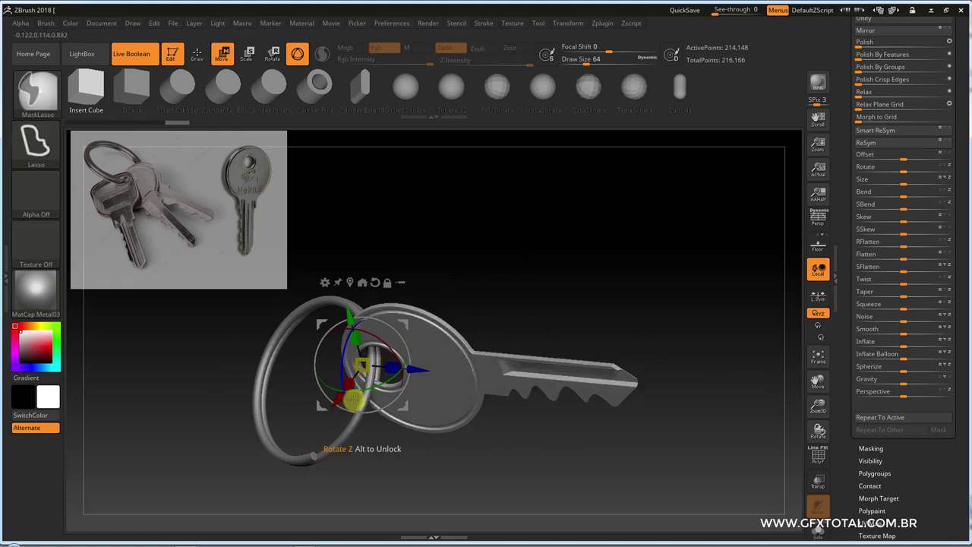
mouse_move(547, 288)
mouse_down()
mouse_move(601, 259)
mouse_move(577, 273)
mouse_up()
Step: Ctrl+Shift-drag to duplicate the key and turn the copy about 25 degrees around the ring
key(ctrl+shift)
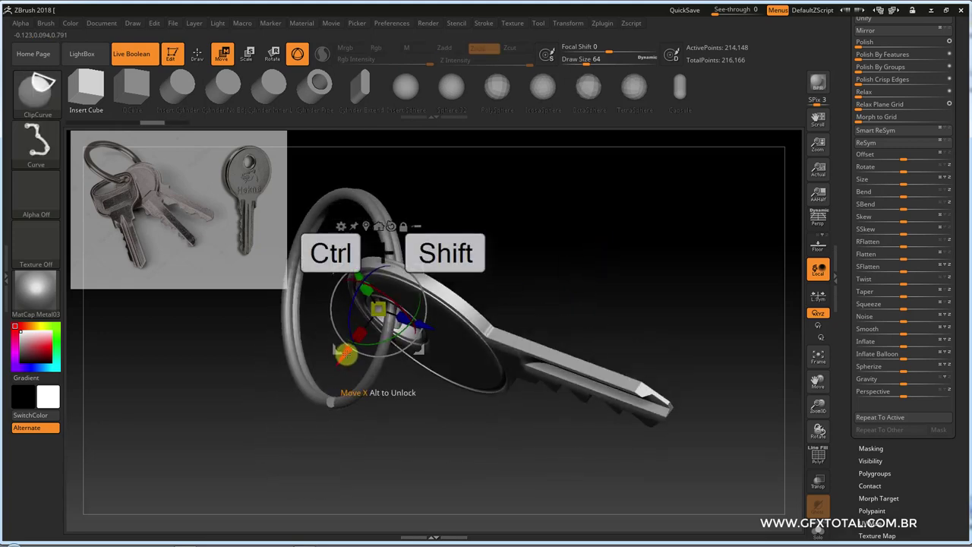
ctrl+shift+drag(344, 353, 337, 373)
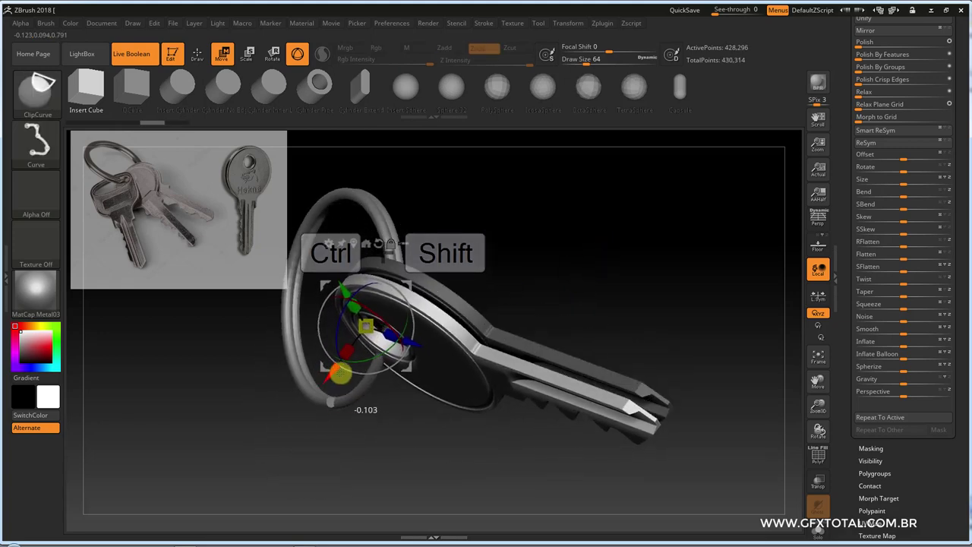
drag(525, 296, 538, 252)
drag(369, 322, 419, 326)
drag(644, 352, 410, 336)
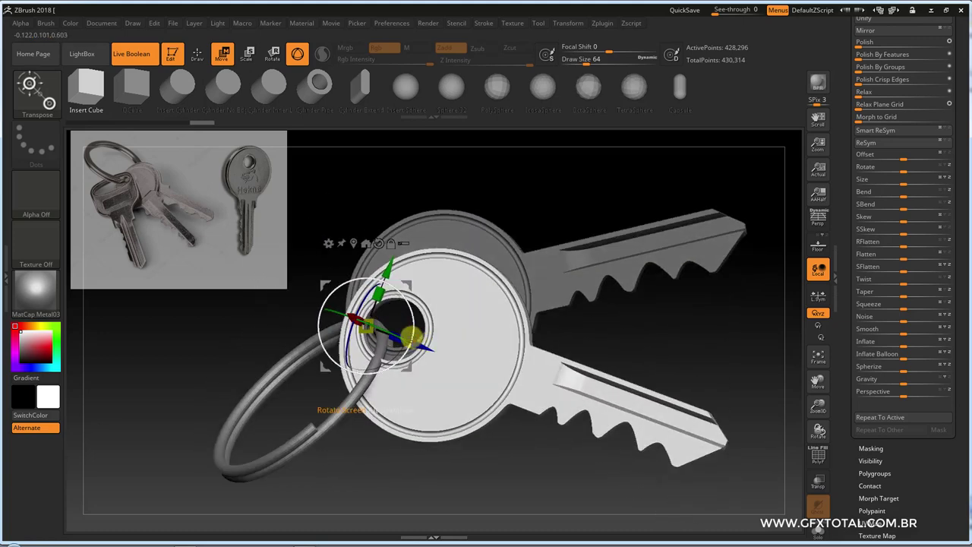
drag(386, 272, 380, 292)
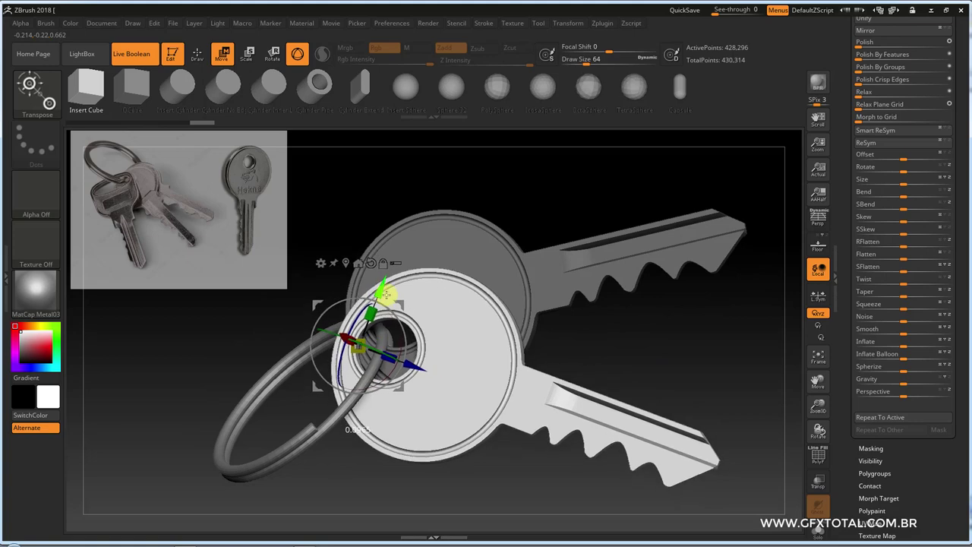
mouse_move(608, 379)
mouse_down()
mouse_move(642, 389)
mouse_move(612, 412)
mouse_move(619, 392)
mouse_move(630, 399)
mouse_up()
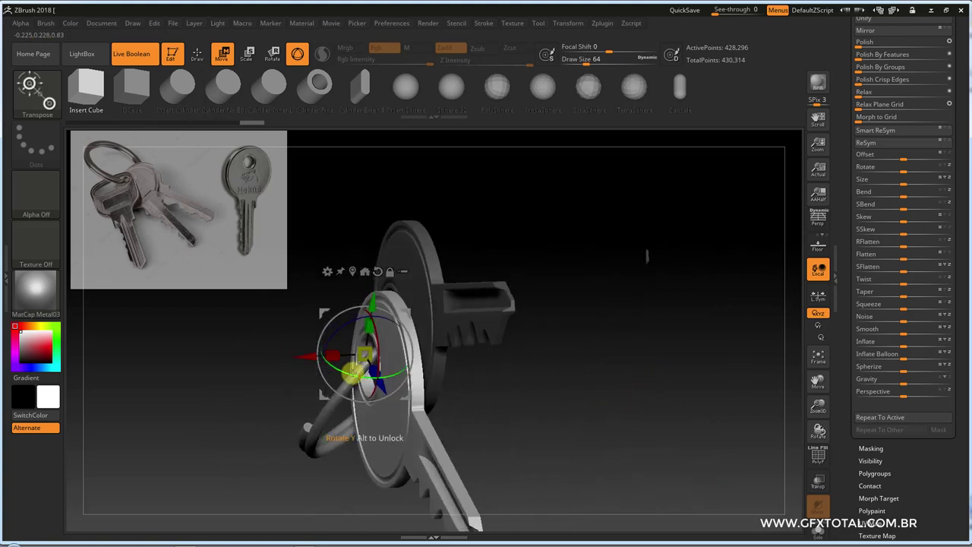
Step: Create a third key copy and rotate and move it off the original
mouse_move(539, 398)
mouse_down()
mouse_move(589, 414)
mouse_move(575, 418)
mouse_up()
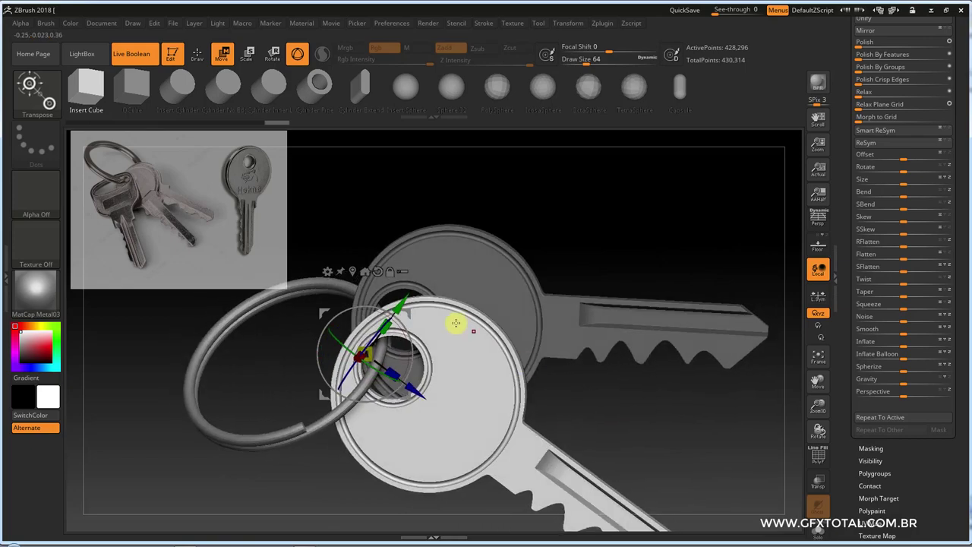
ctrl+click(398, 307)
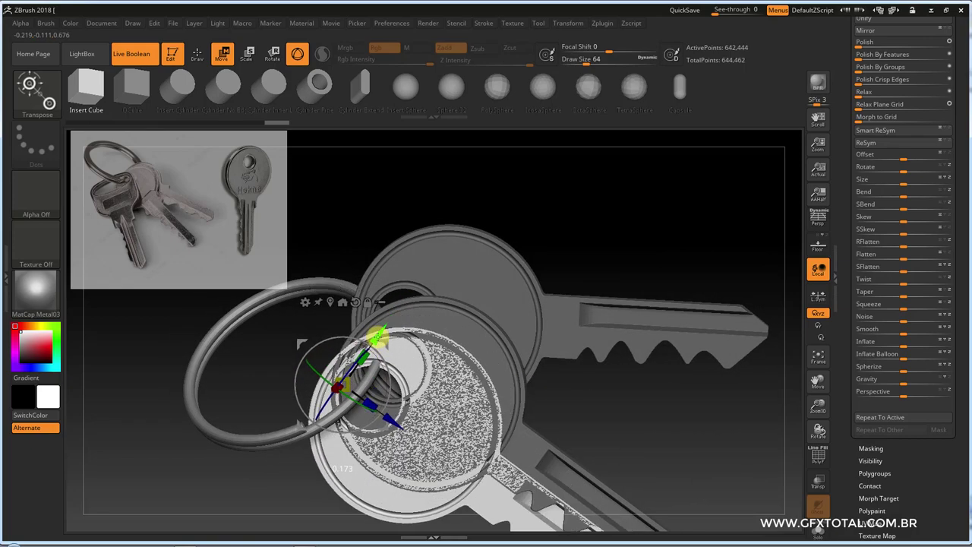
mouse_move(584, 414)
mouse_down()
mouse_move(603, 423)
mouse_move(313, 408)
mouse_move(299, 392)
mouse_up()
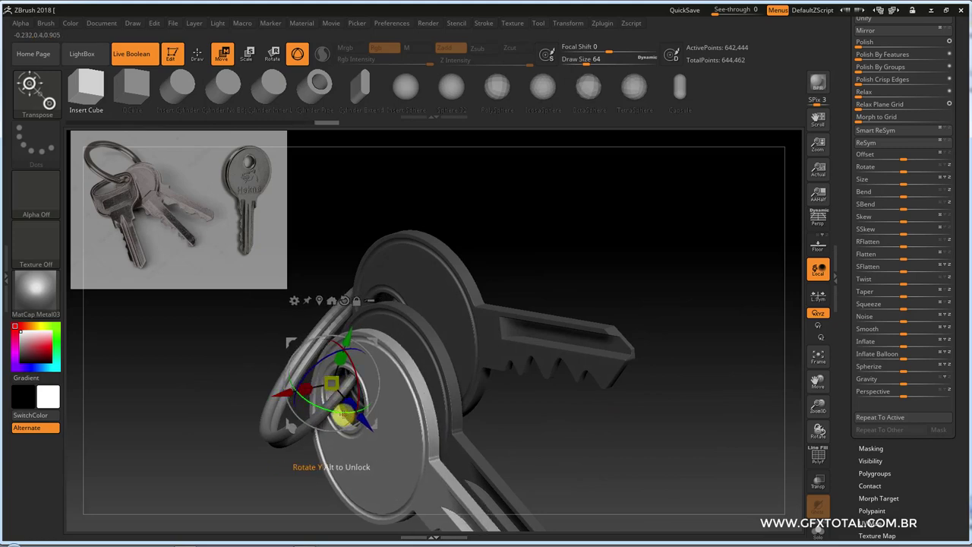
mouse_move(344, 414)
mouse_down()
mouse_move(351, 387)
mouse_move(314, 368)
mouse_up()
mouse_move(538, 410)
mouse_down()
mouse_move(631, 436)
mouse_move(632, 312)
mouse_move(612, 310)
mouse_up()
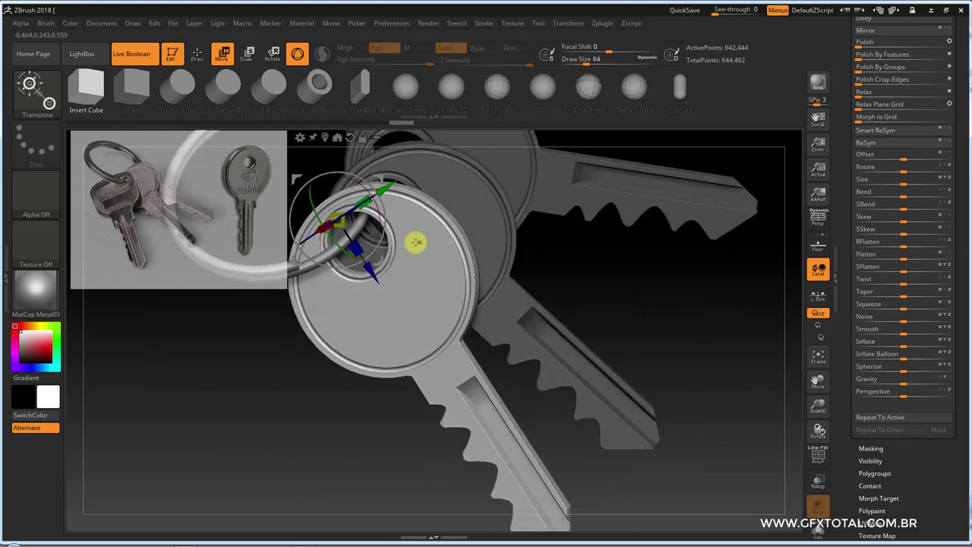
mouse_move(608, 272)
mouse_down()
mouse_move(647, 332)
mouse_move(419, 284)
mouse_move(428, 289)
mouse_move(410, 297)
mouse_up()
drag(439, 267, 414, 303)
drag(400, 339, 409, 354)
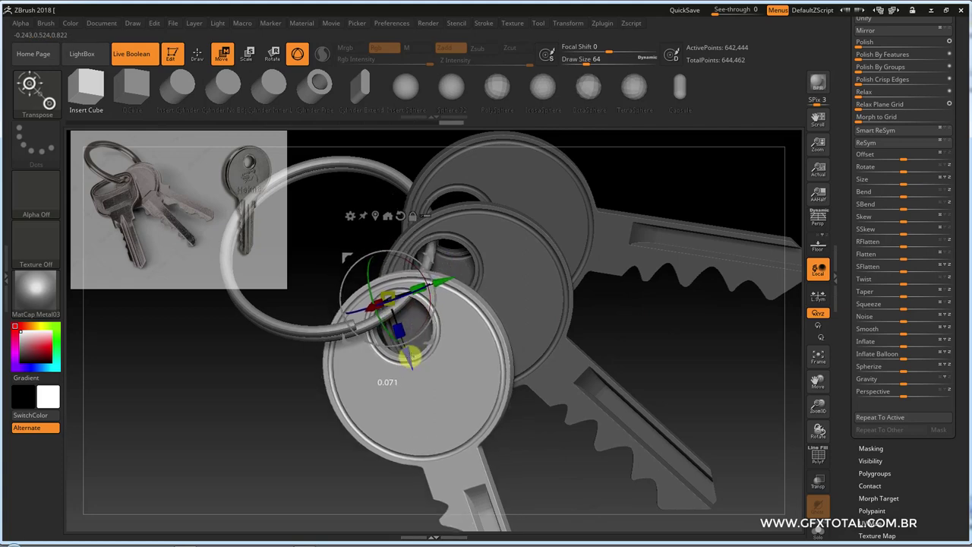
Step: Rotate the front key about 25 degrees and fine-tune its position on the ring
mouse_move(643, 346)
mouse_down()
mouse_move(640, 321)
mouse_move(512, 304)
mouse_up()
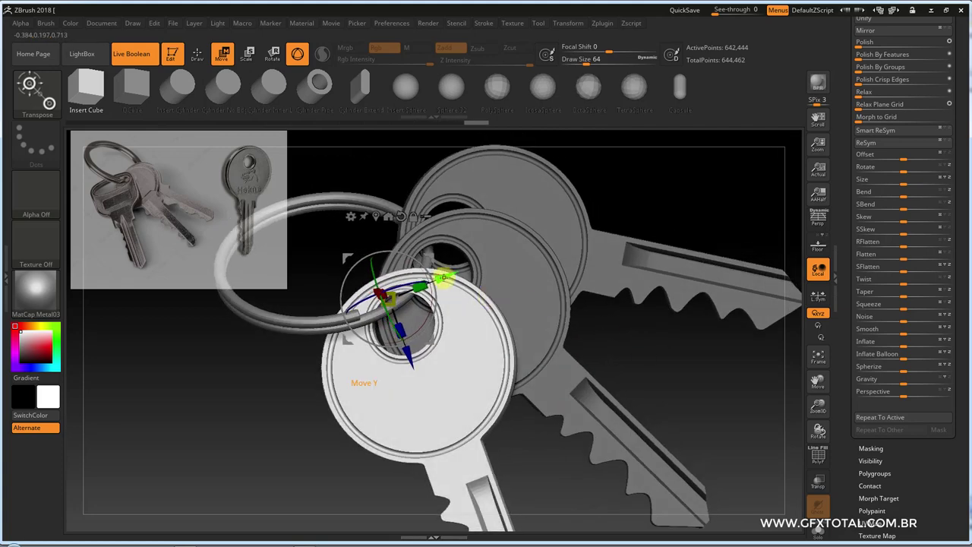
drag(444, 278, 449, 275)
mouse_move(659, 361)
mouse_down()
mouse_move(636, 375)
mouse_move(377, 301)
mouse_move(318, 302)
mouse_up()
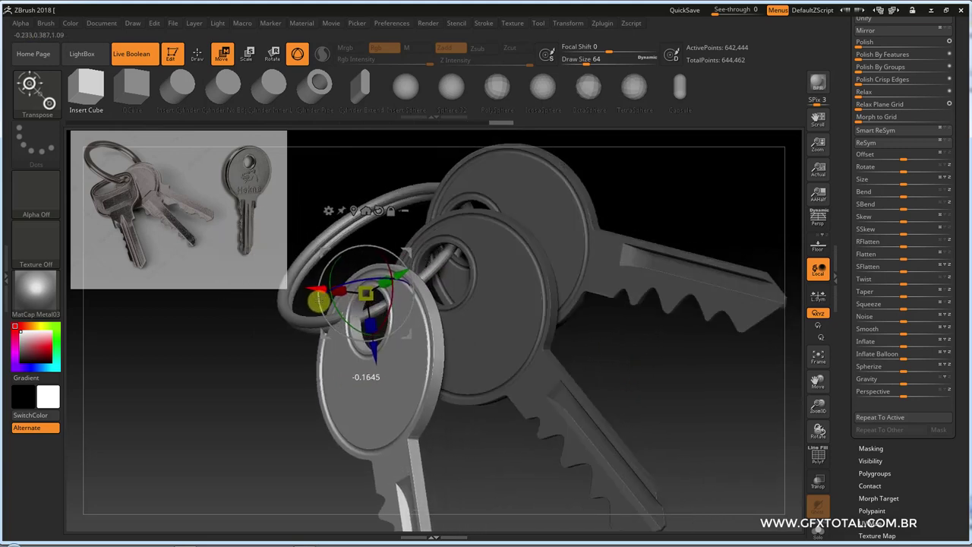
drag(409, 278, 344, 301)
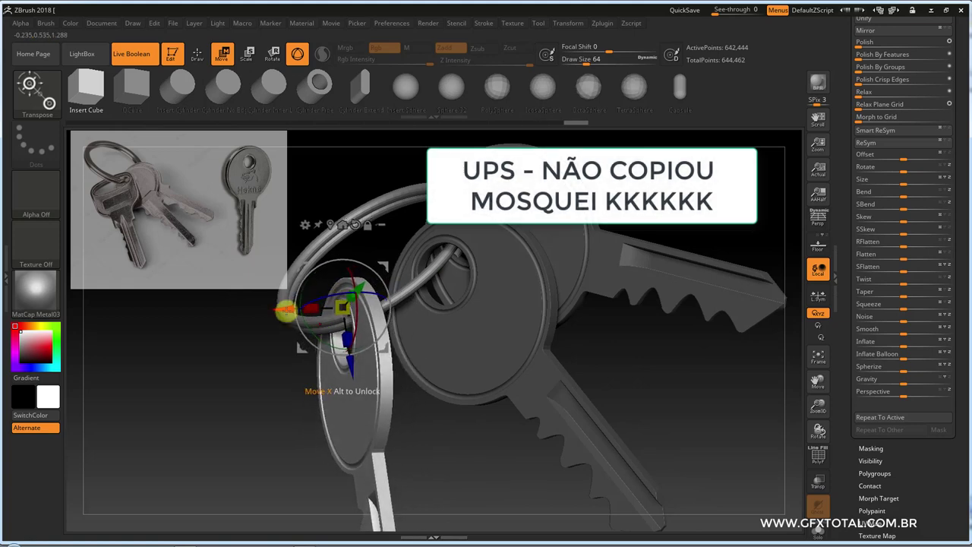
drag(286, 312, 290, 307)
mouse_move(357, 325)
mouse_down()
mouse_move(378, 251)
mouse_move(352, 306)
mouse_up()
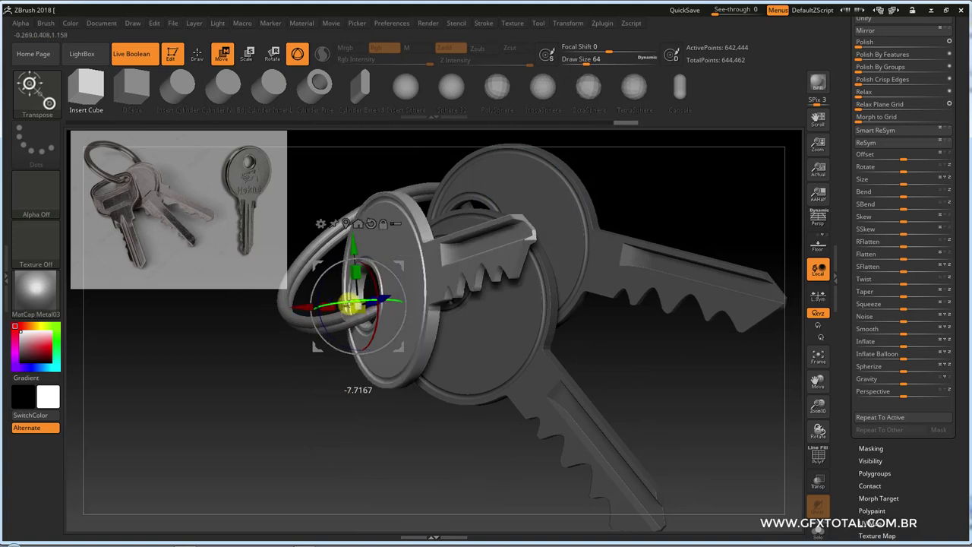
drag(354, 251, 354, 266)
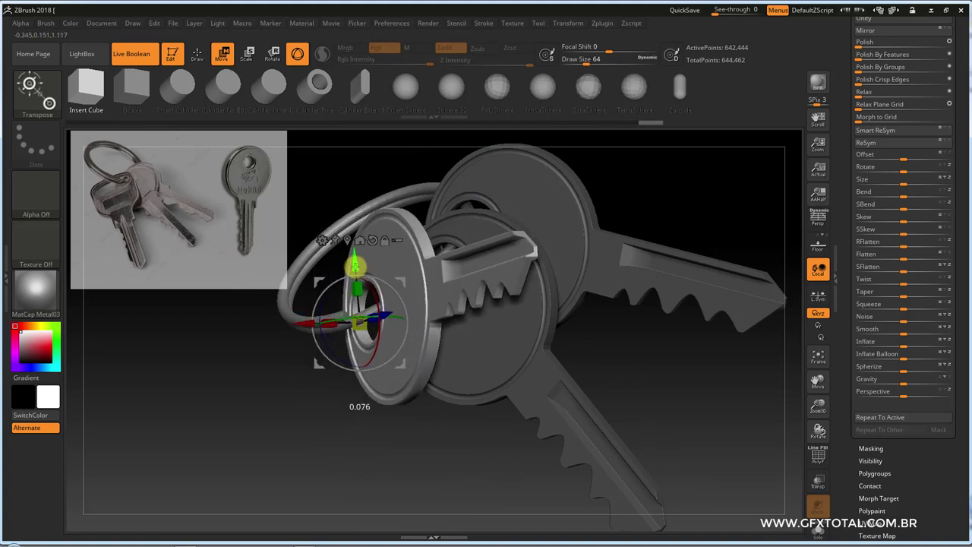
drag(341, 423, 390, 417)
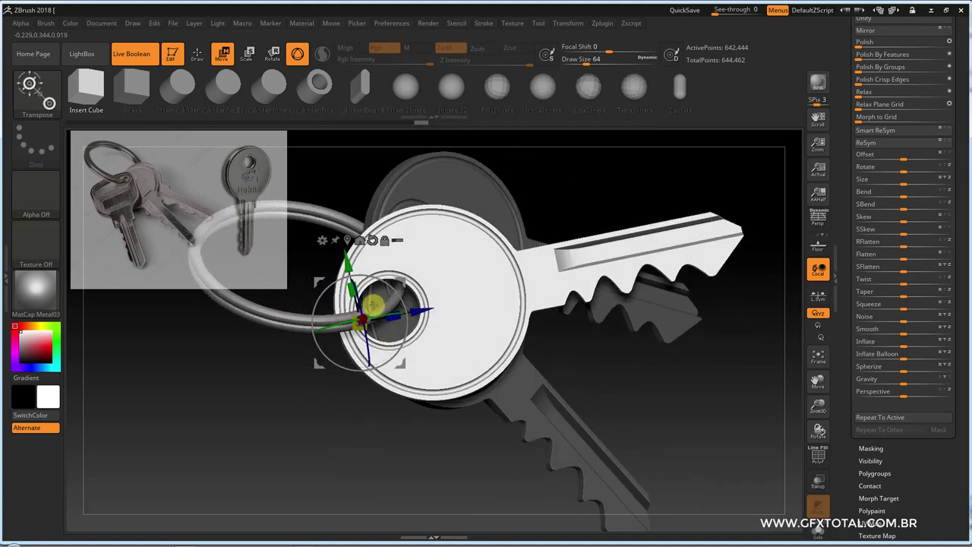
mouse_move(420, 312)
mouse_down()
mouse_move(421, 413)
mouse_move(375, 434)
mouse_move(332, 347)
mouse_up()
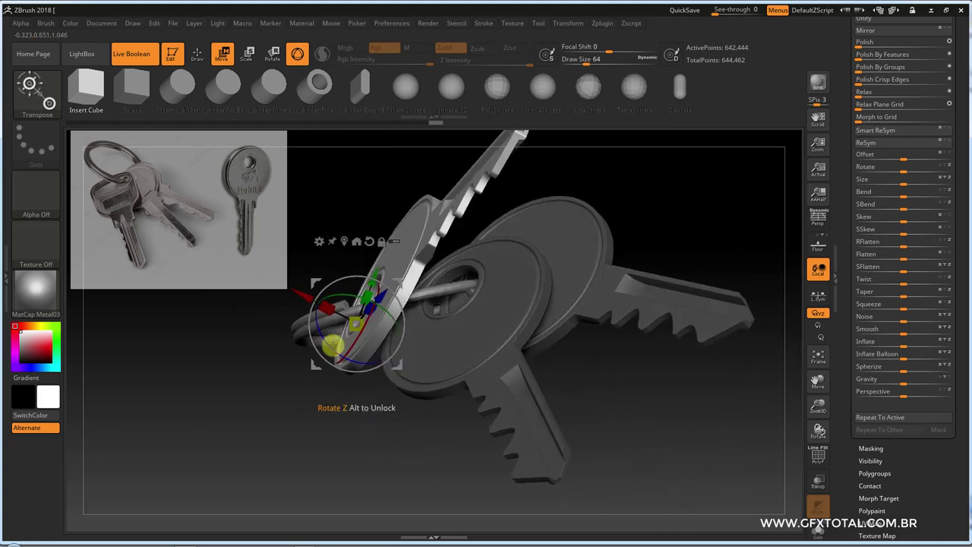
drag(306, 296, 311, 294)
mouse_move(282, 451)
mouse_down()
mouse_move(694, 389)
mouse_move(643, 443)
mouse_move(658, 456)
mouse_move(661, 448)
mouse_up()
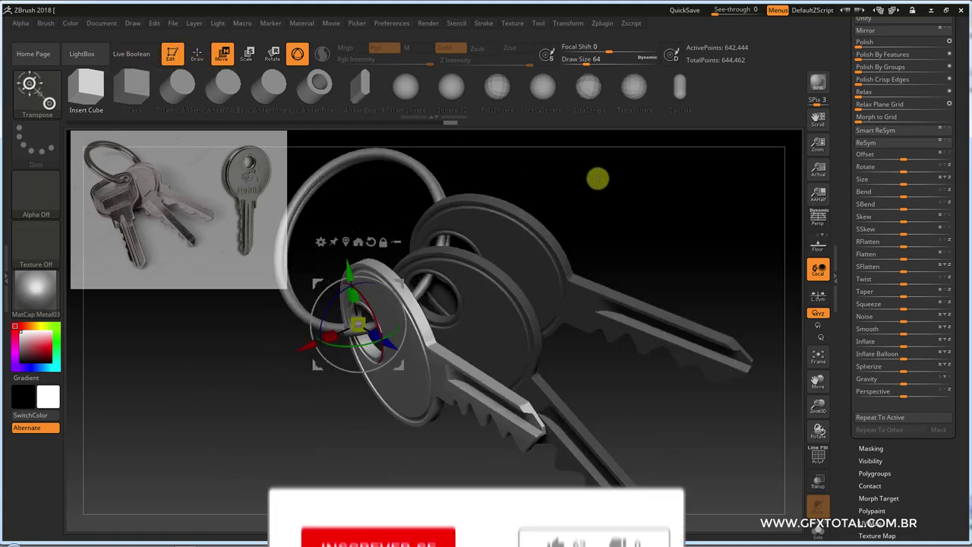
Step: Return to Draw mode, hide the reference photo, and zoom out to present the three-key keychain
drag(597, 178, 519, 184)
click(196, 54)
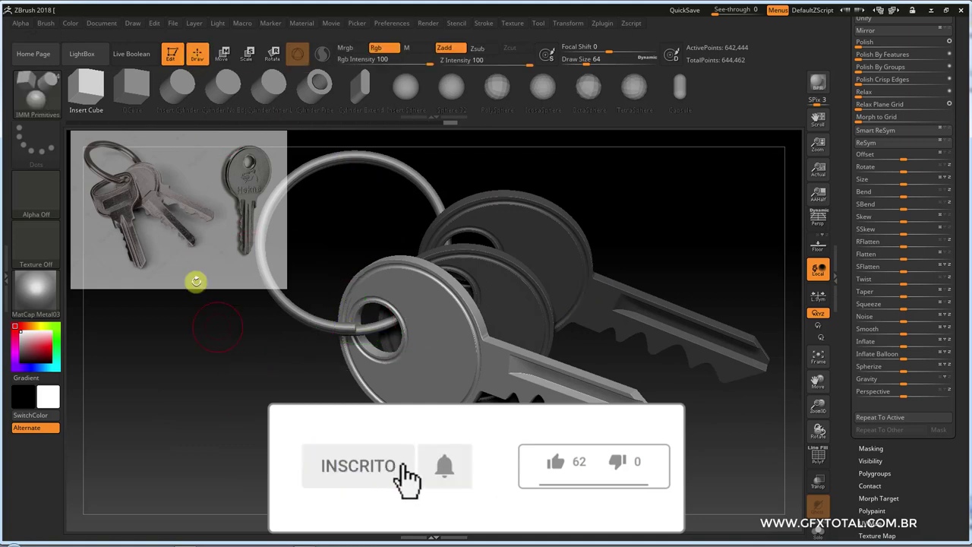
key(z)
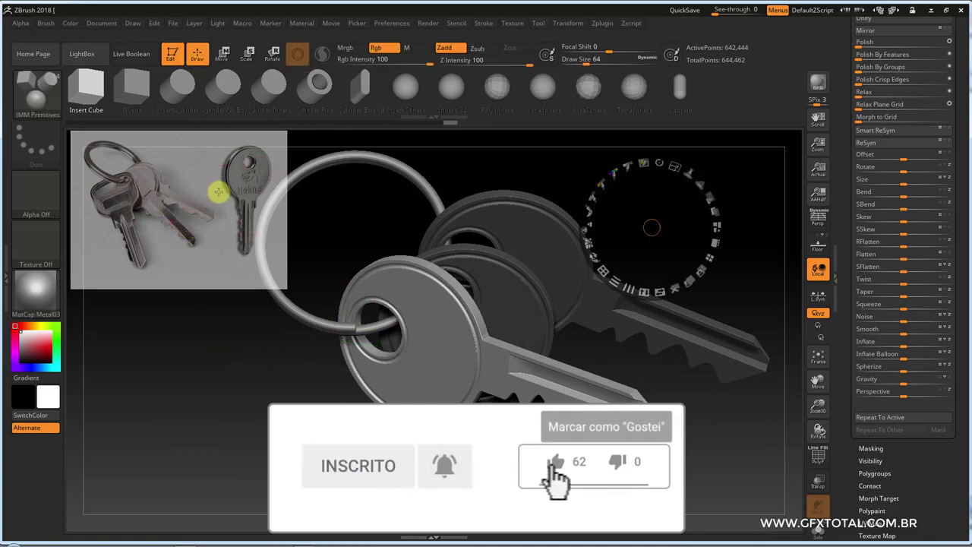
key(shift+z)
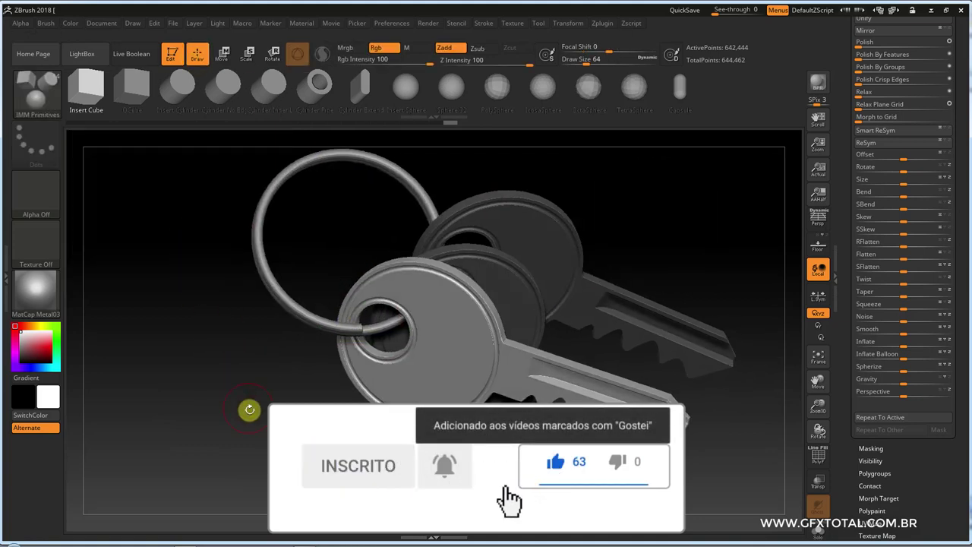
mouse_move(250, 408)
alt+mouse_down()
mouse_move(297, 395)
mouse_move(630, 393)
mouse_move(433, 272)
alt+mouse_up()
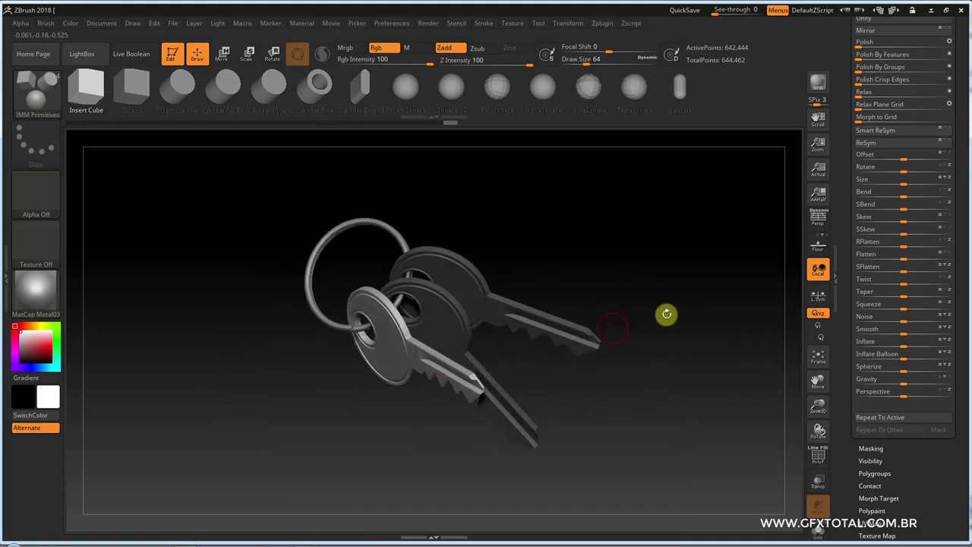
mouse_move(666, 314)
mouse_down()
mouse_move(651, 280)
mouse_move(570, 217)
mouse_up()
mouse_move(640, 282)
mouse_down()
mouse_move(653, 345)
mouse_move(686, 347)
mouse_move(714, 332)
mouse_move(697, 308)
mouse_move(676, 322)
mouse_move(671, 281)
mouse_move(717, 321)
mouse_move(676, 349)
mouse_move(628, 338)
mouse_move(506, 380)
mouse_move(646, 395)
mouse_move(696, 378)
mouse_move(680, 304)
mouse_move(712, 386)
mouse_move(760, 411)
mouse_move(750, 438)
mouse_move(676, 423)
mouse_move(703, 392)
mouse_up()
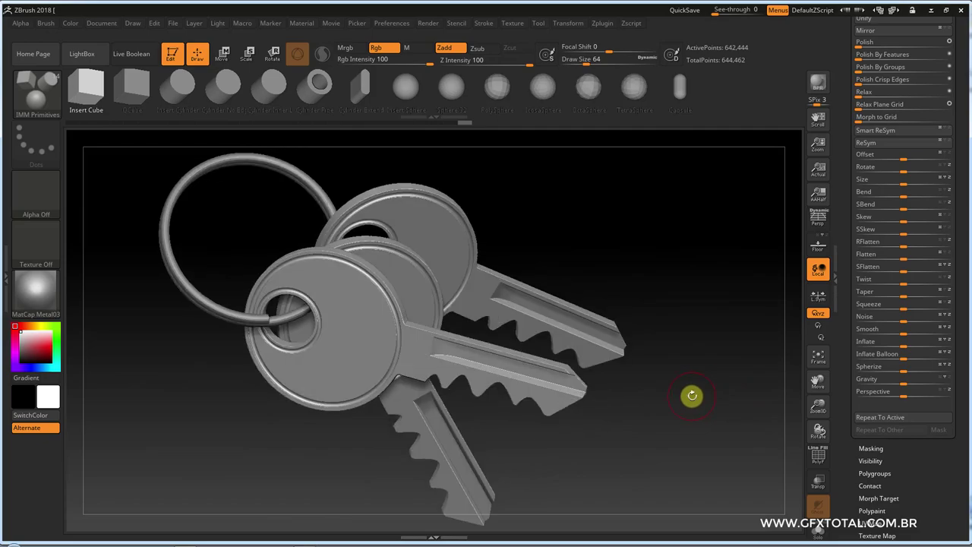